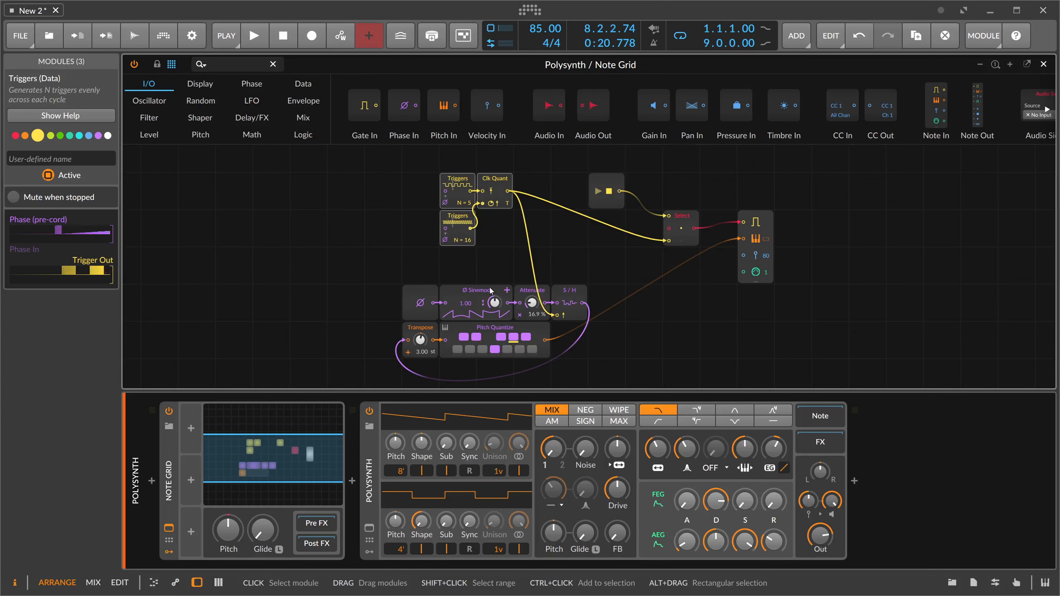
- Play back the generative note patch briefly, stop it and clear the module selection
key(space)
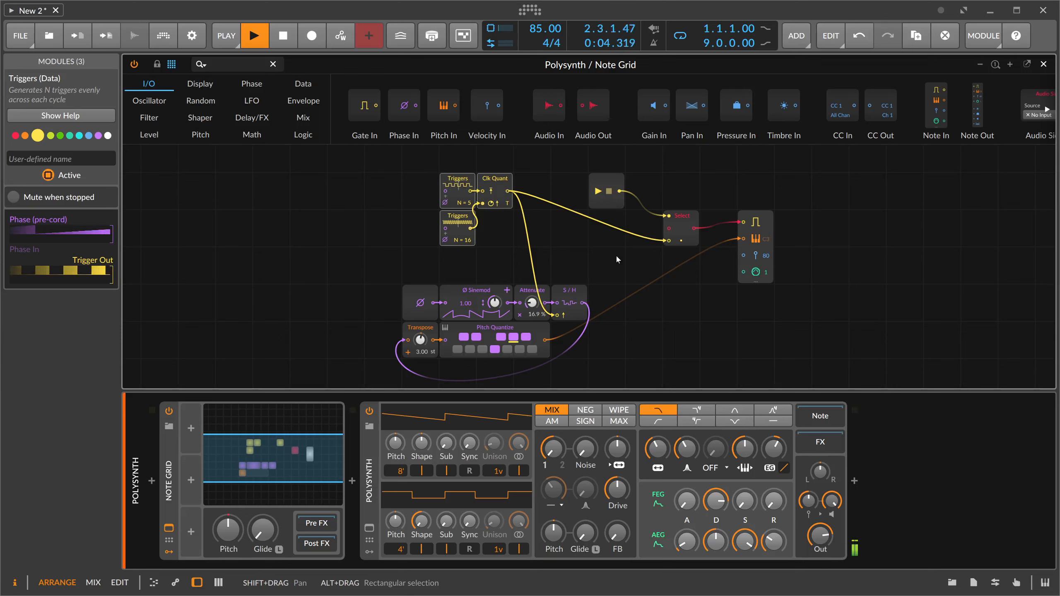
key(space)
click(430, 276)
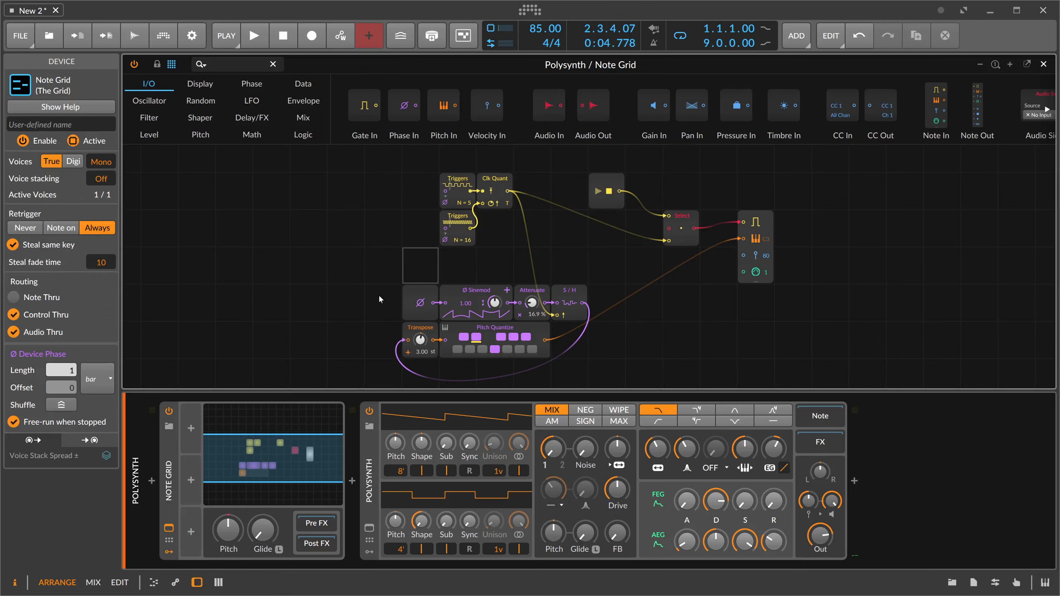
- Examine the pitch chain modules: Phase In, Sinemod, Attenuate, Sample / Hold, Clock Quantize, Transpose and Pitch Quantize
drag(377, 293, 516, 295)
click(426, 274)
click(422, 299)
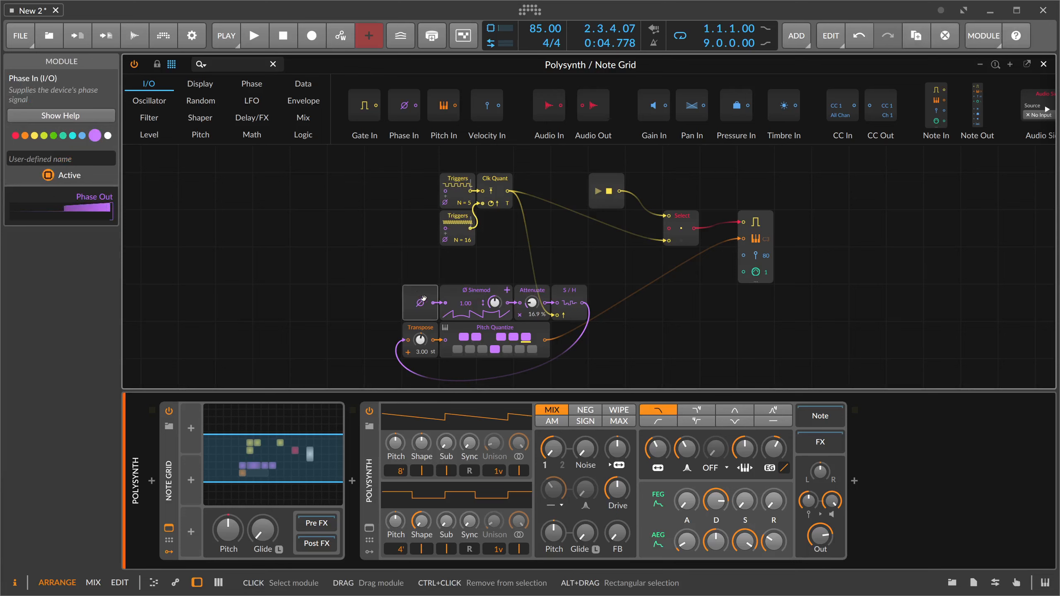
click(463, 296)
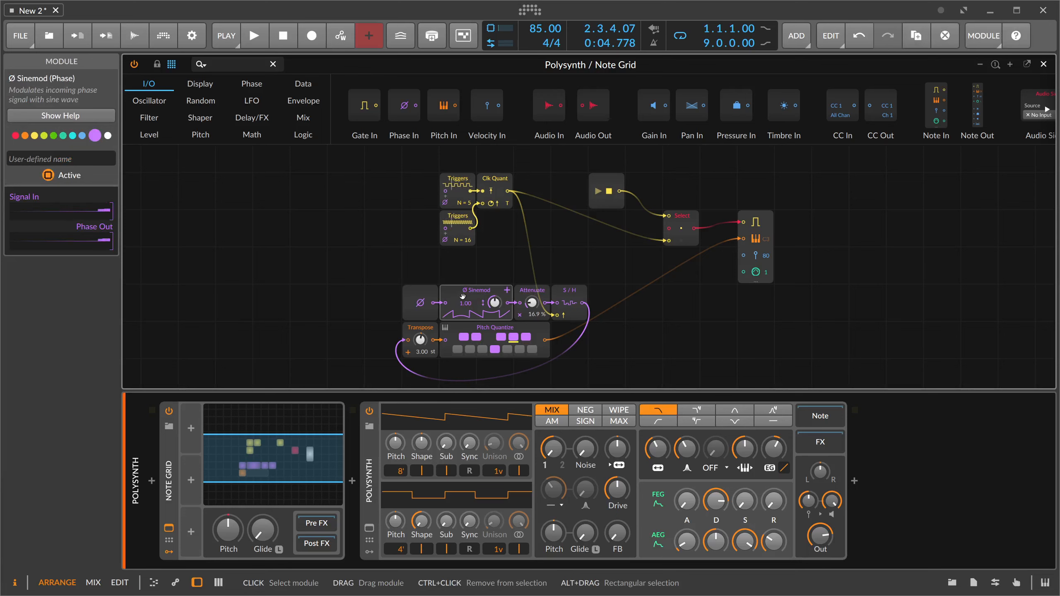
click(421, 301)
click(532, 295)
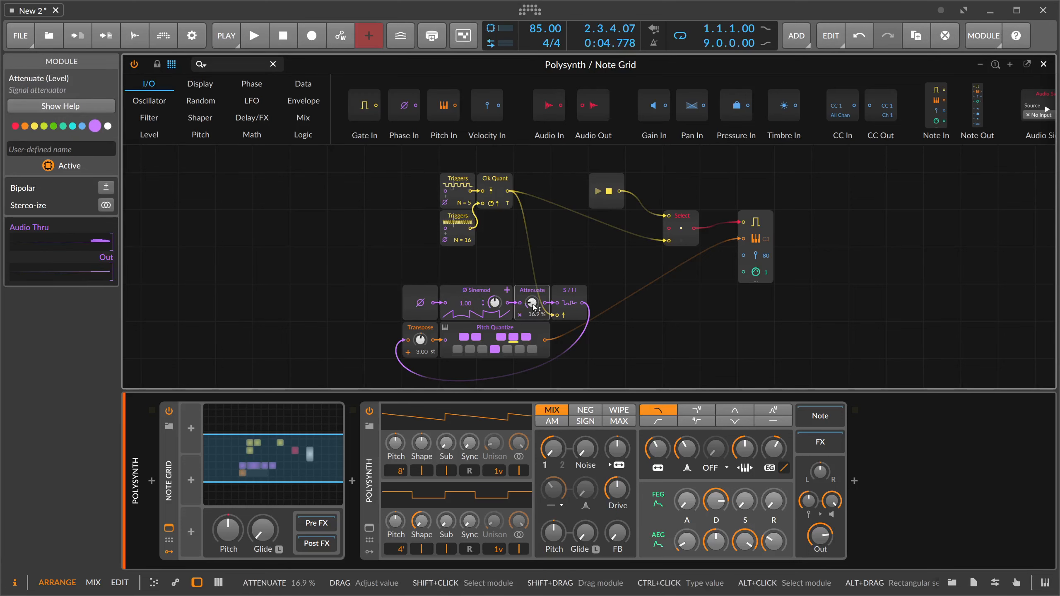
click(573, 299)
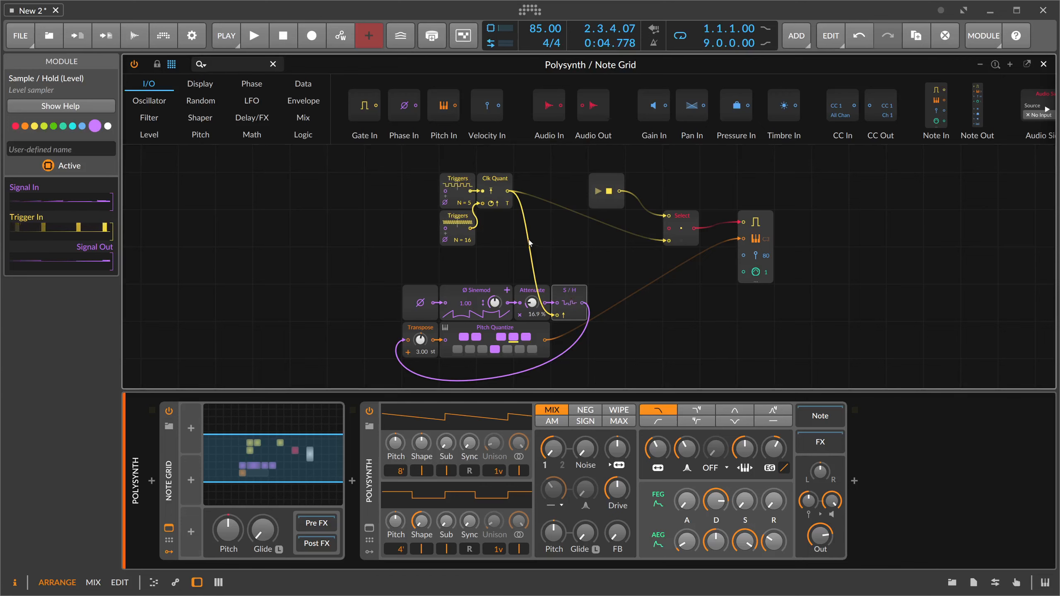
click(499, 190)
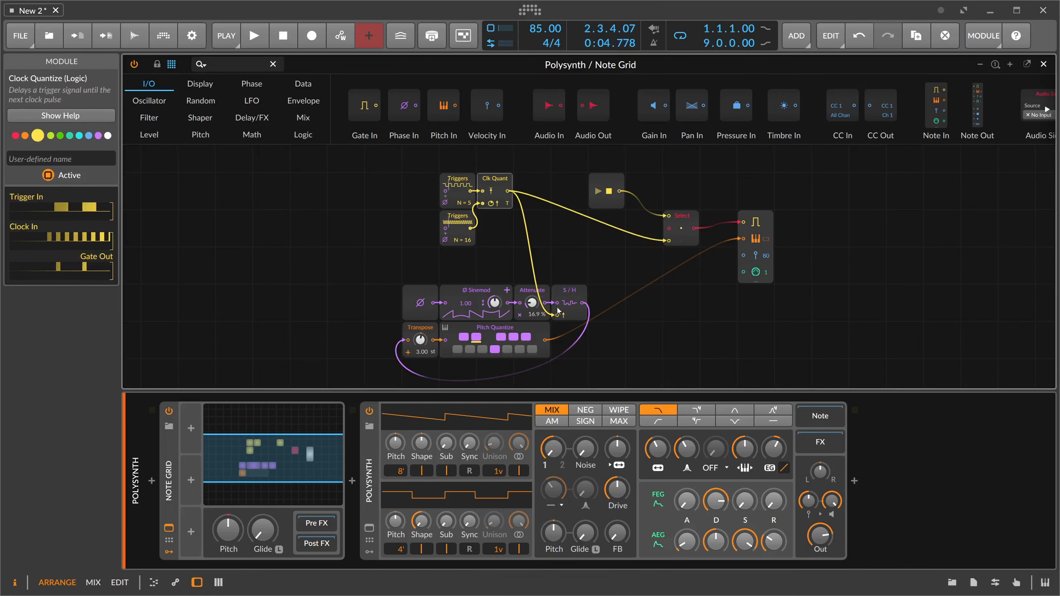
click(436, 328)
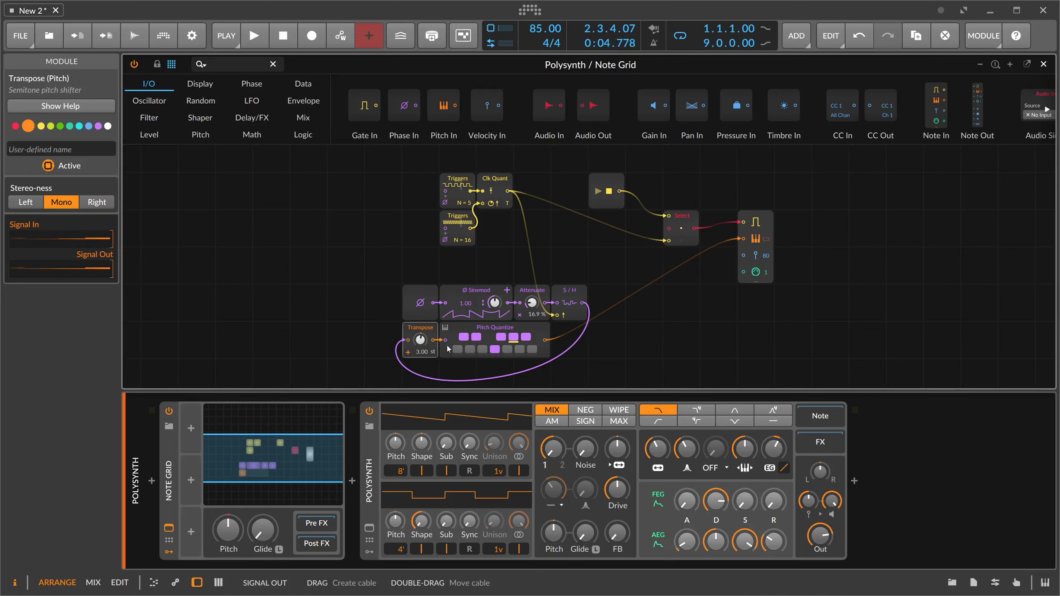
click(489, 338)
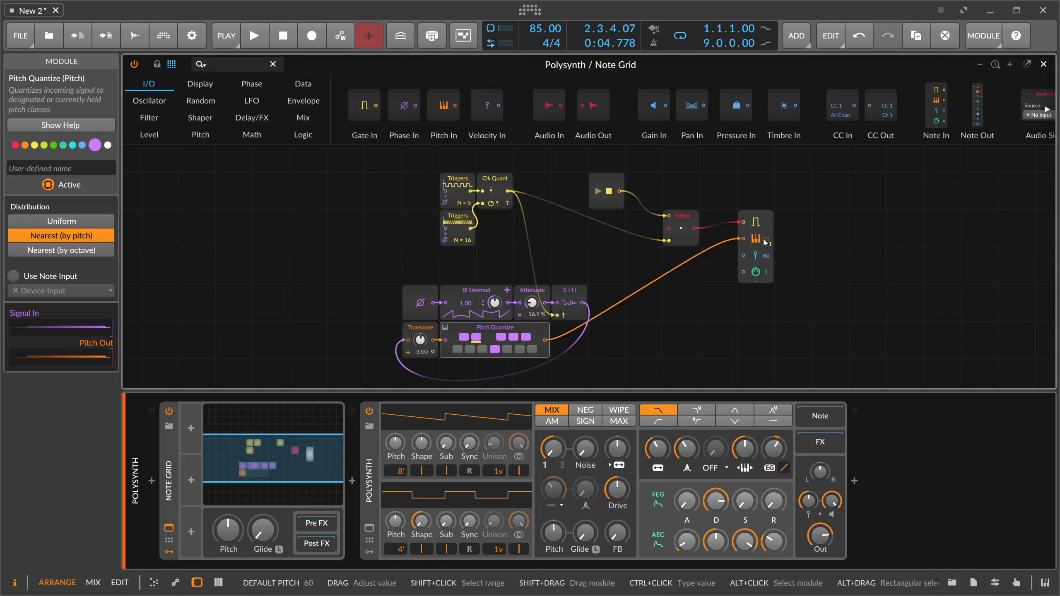
- Examine the Transport Playing module's status output while starting and stopping playback
click(592, 199)
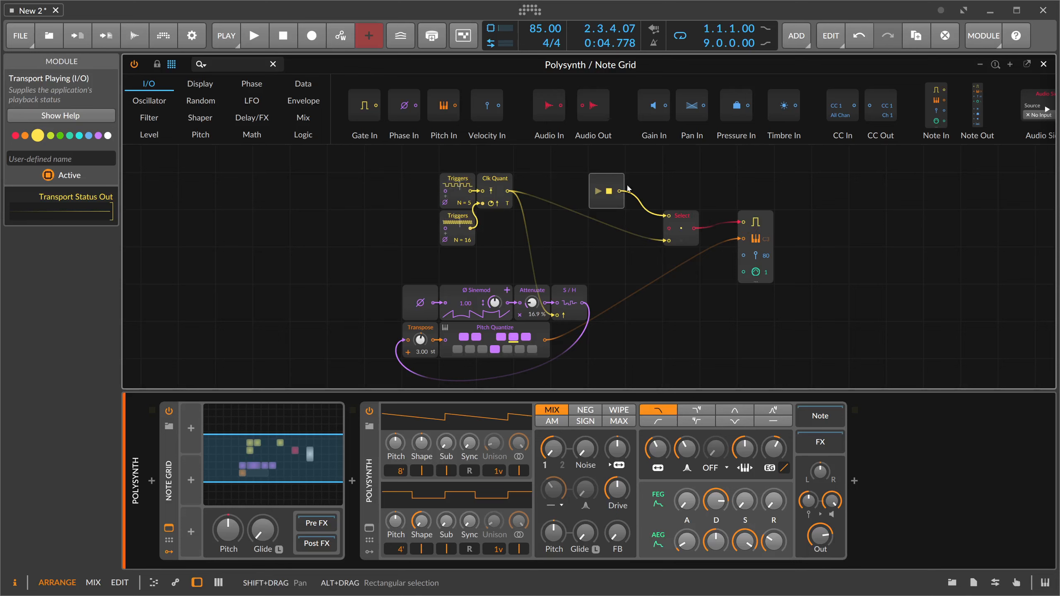
click(262, 46)
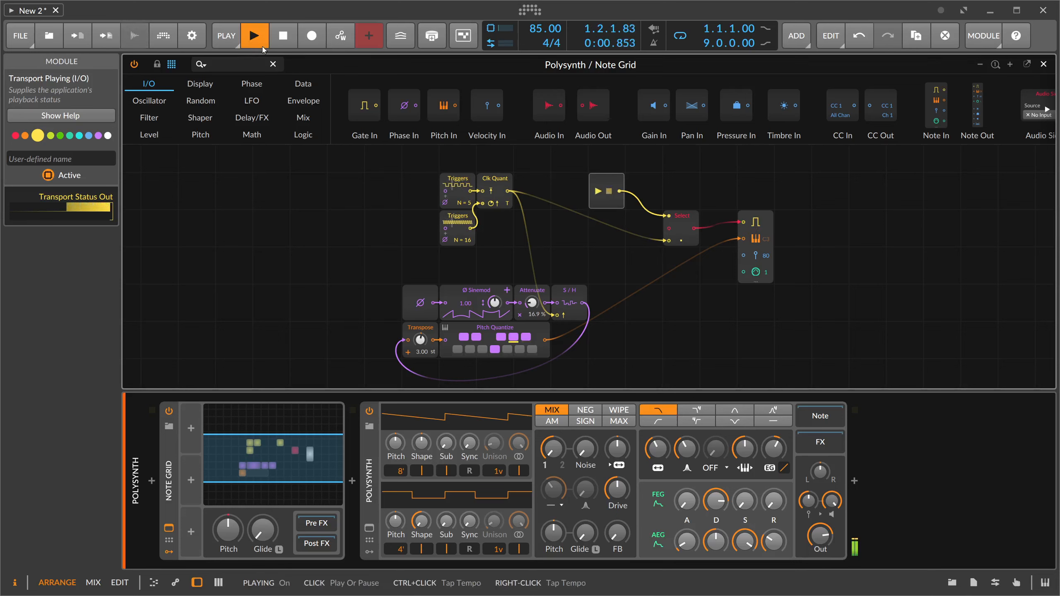
click(283, 36)
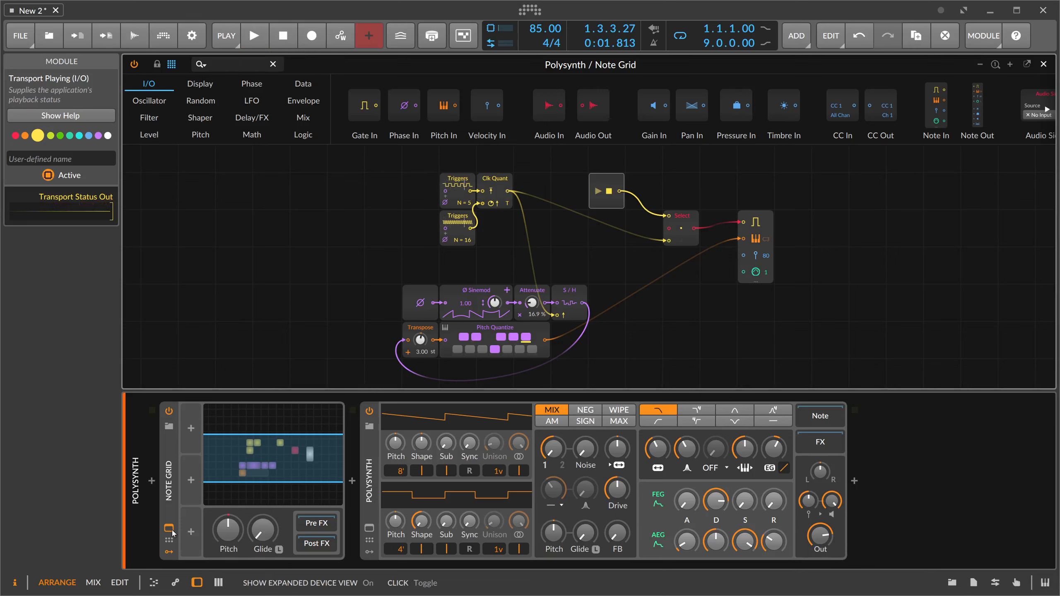
- Set the Note Grid device's voice stacking to 3
click(169, 551)
click(168, 477)
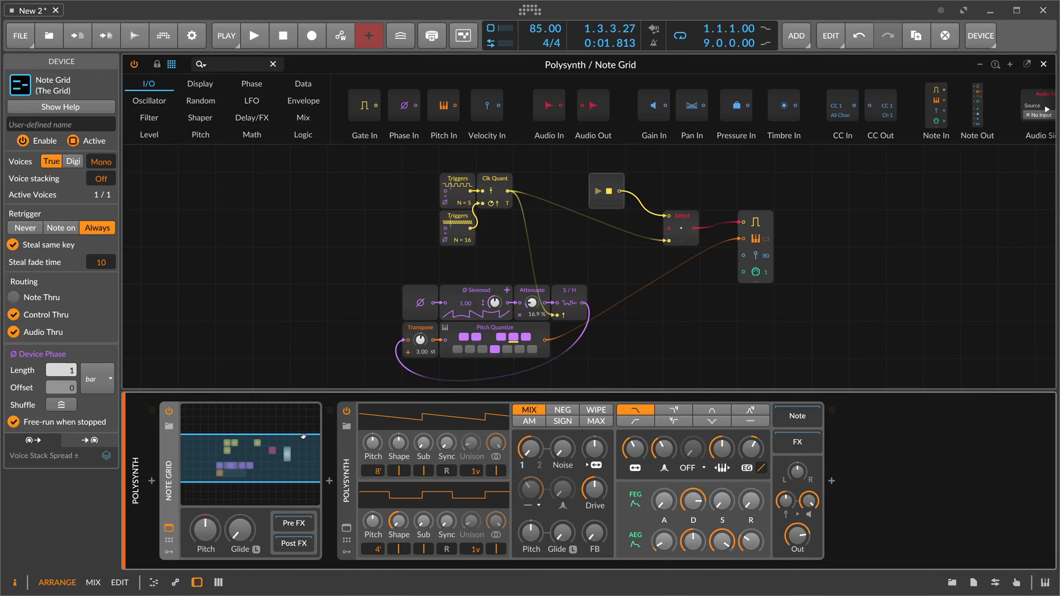
drag(101, 184, 101, 171)
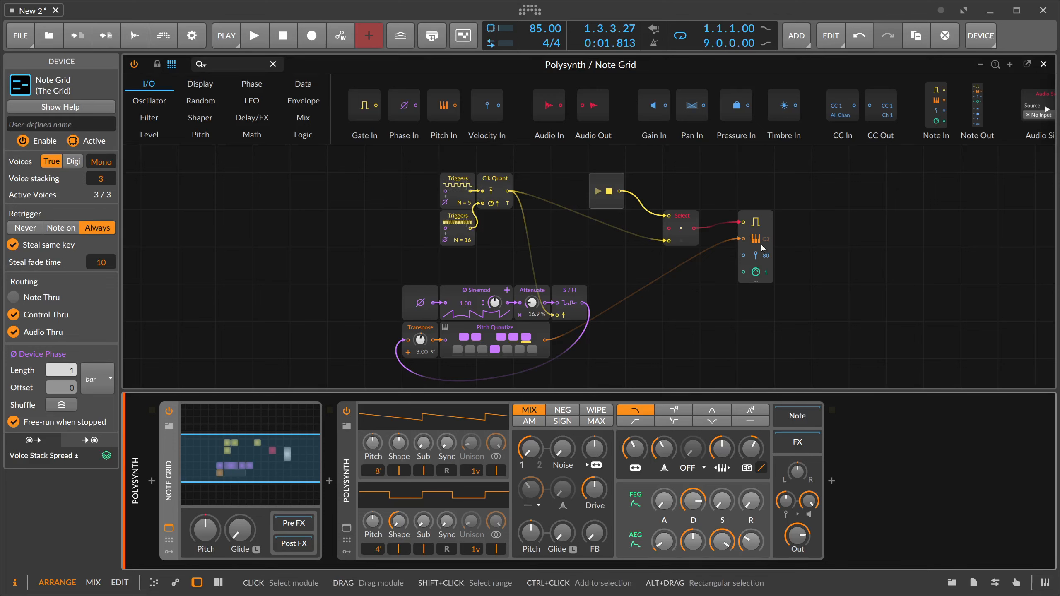
- Show the Note Grid's modulator slots and add a Voice Stack modulator to the first slot
click(169, 551)
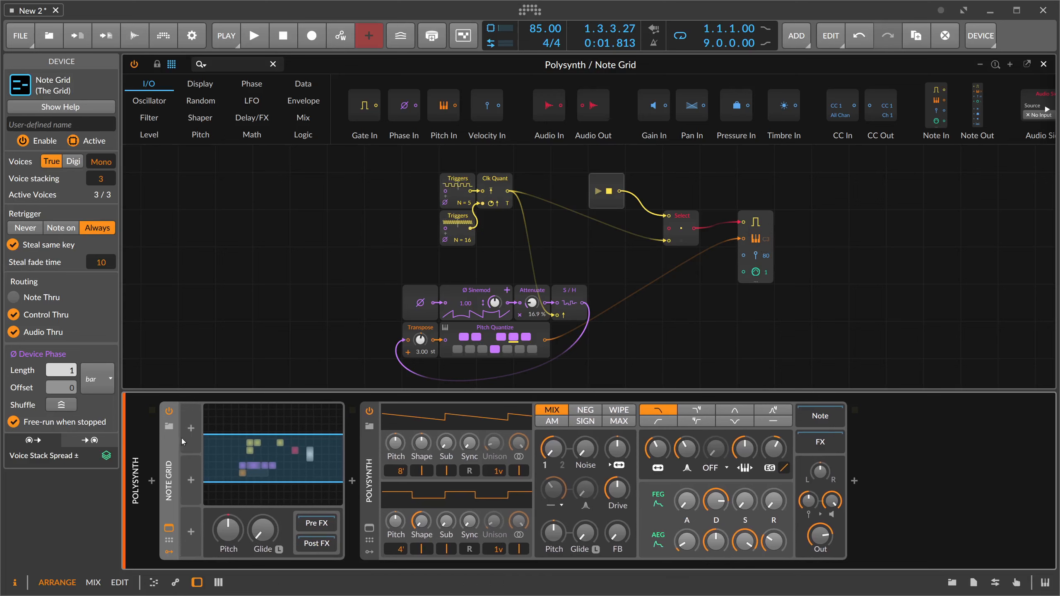
click(191, 432)
text(voice)
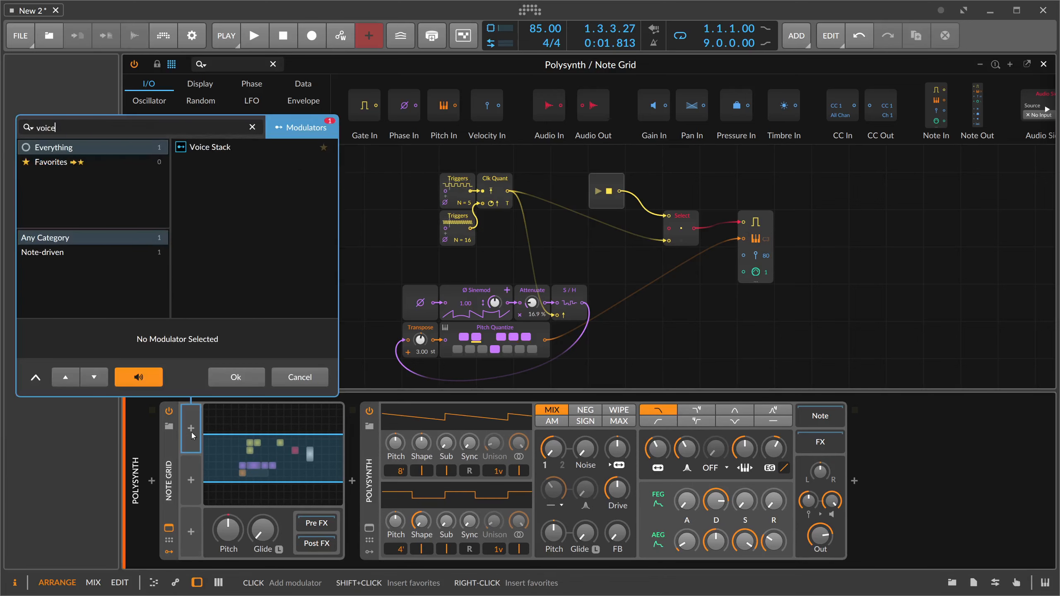
key(Down)
key(Return)
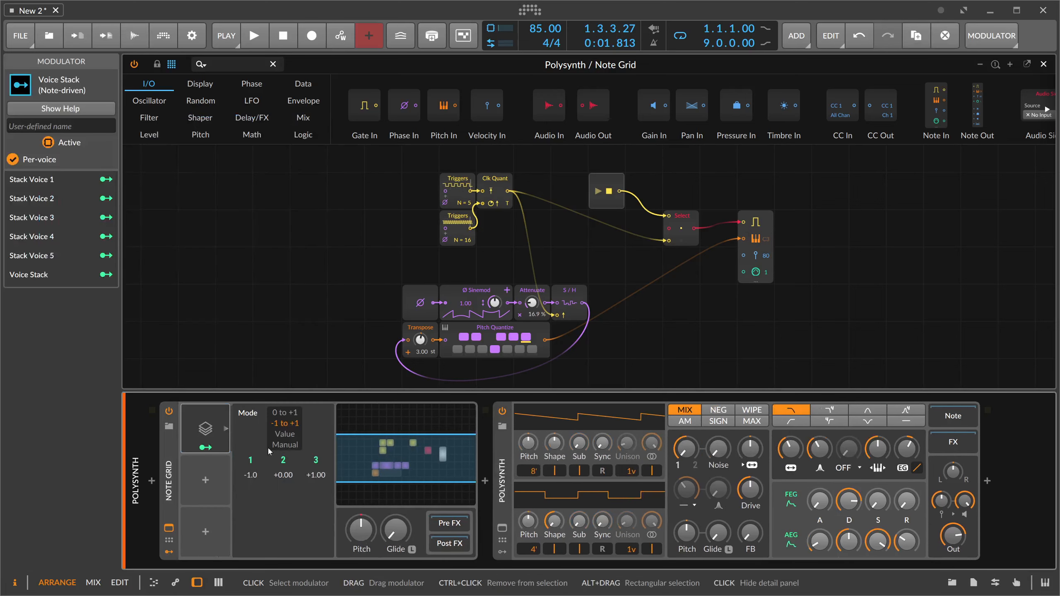
- Map Stack Voice 2 to the Transpose module with a modulation amount of 3
click(214, 448)
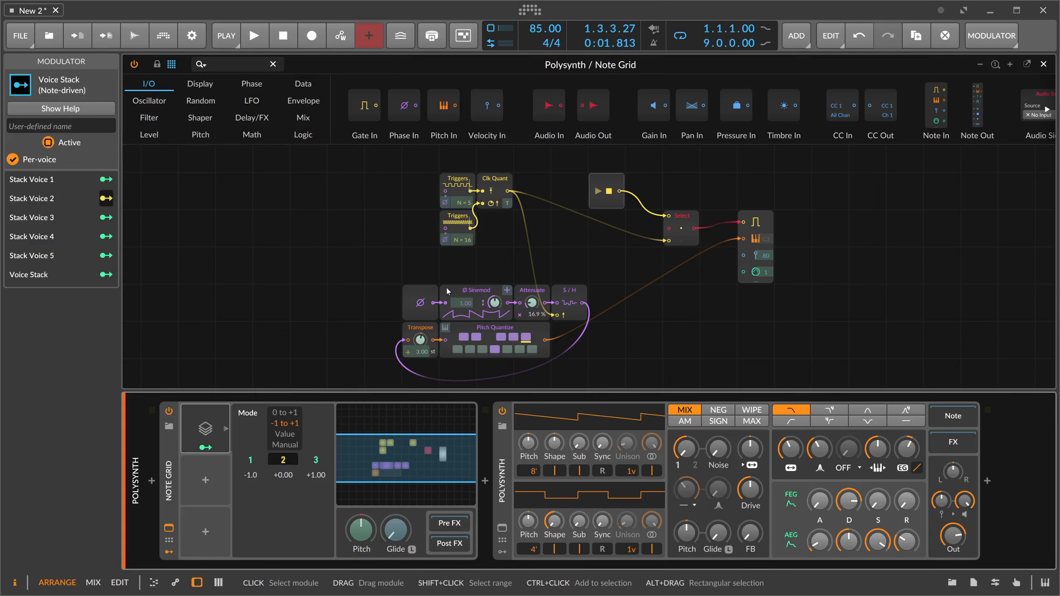
drag(420, 340, 420, 326)
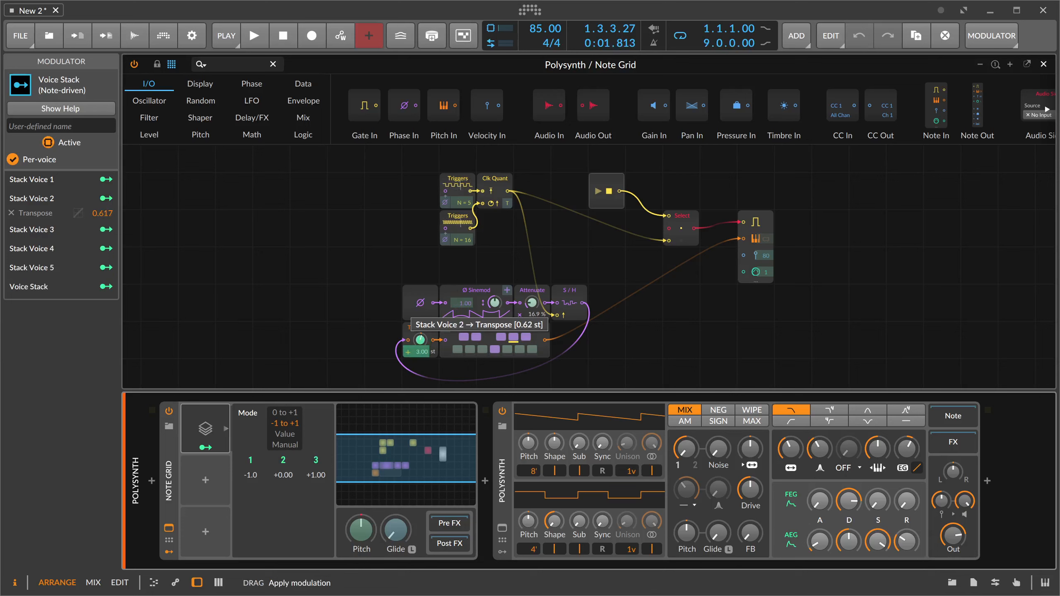
double_click(103, 213)
text(3)
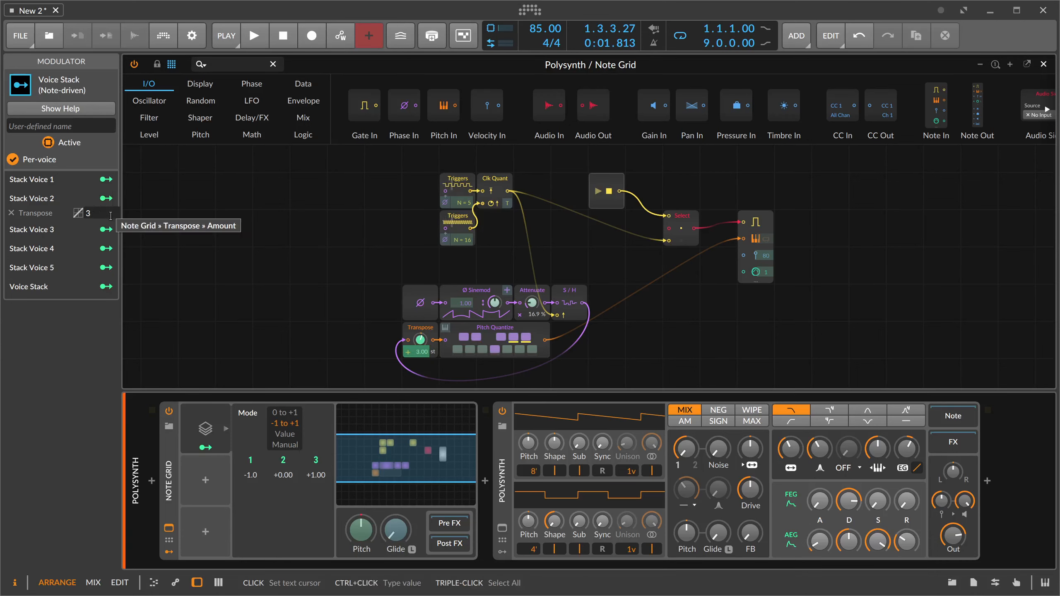
key(Return)
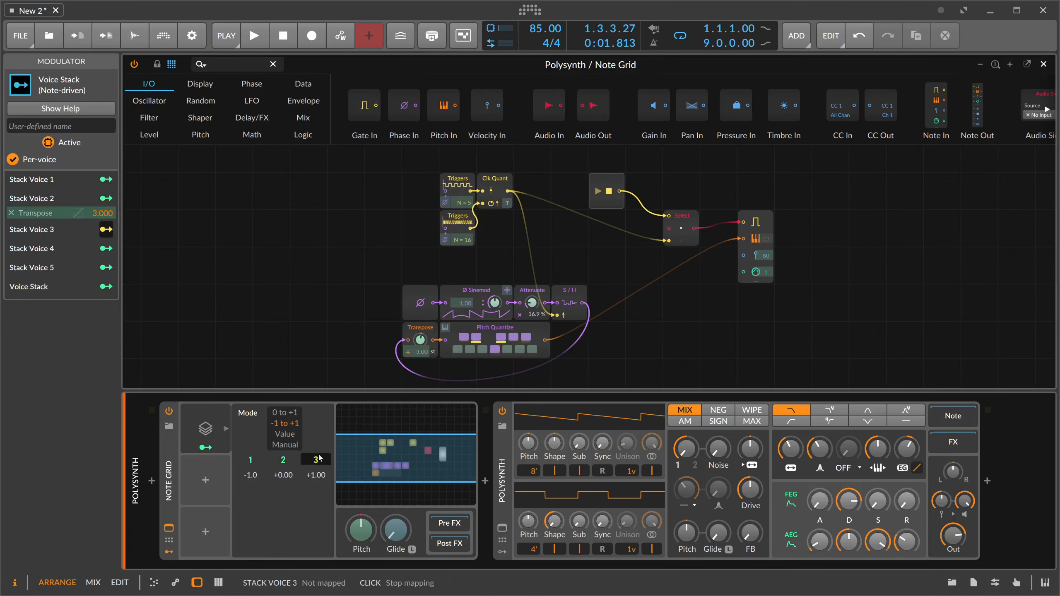
- Map Stack Voice 3 to the Transpose module with a modulation amount of -5
drag(420, 340, 269, 342)
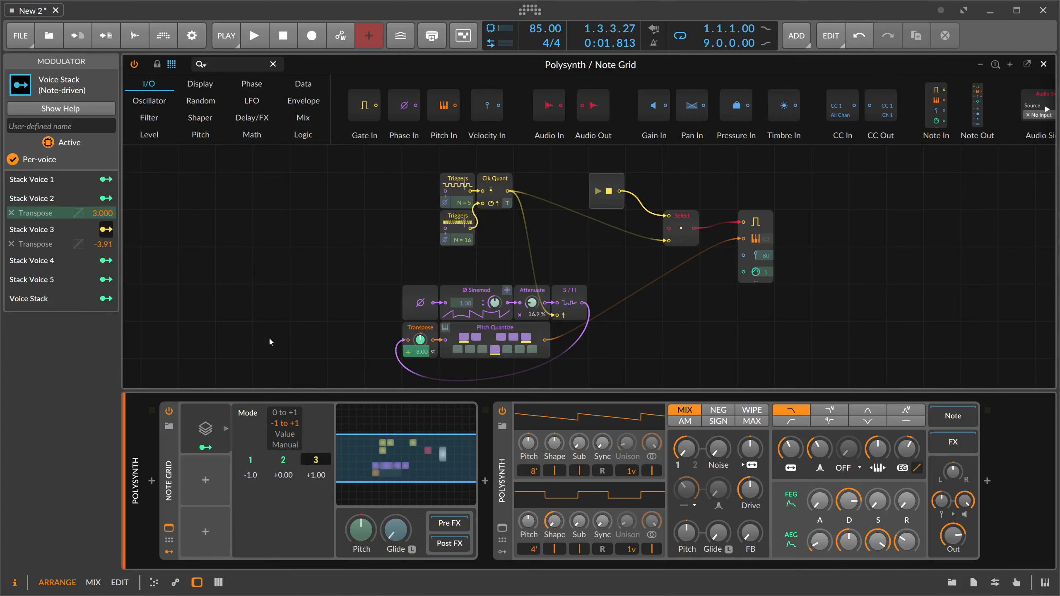
double_click(109, 247)
text(-5)
key(Return)
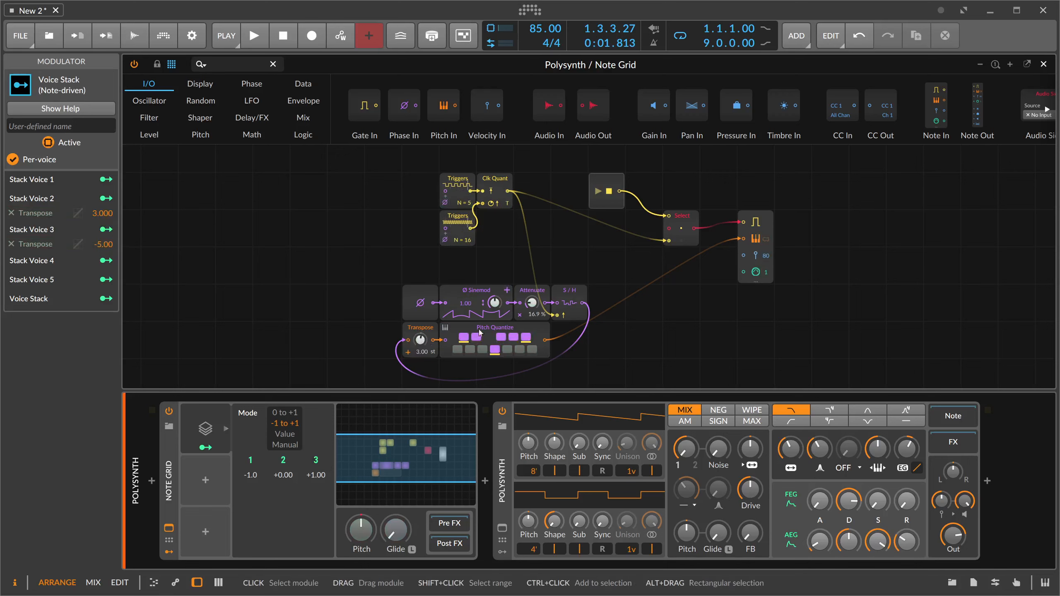
- Audition the stacked voices and lower the Polysynth's gain to about -9.4 dB during playback
click(497, 336)
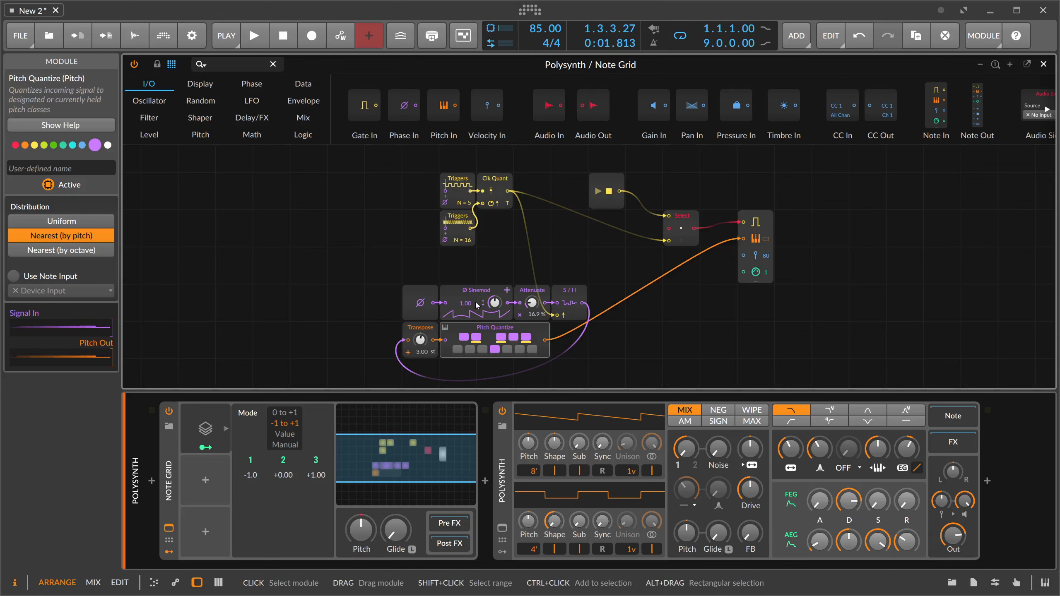
key(space)
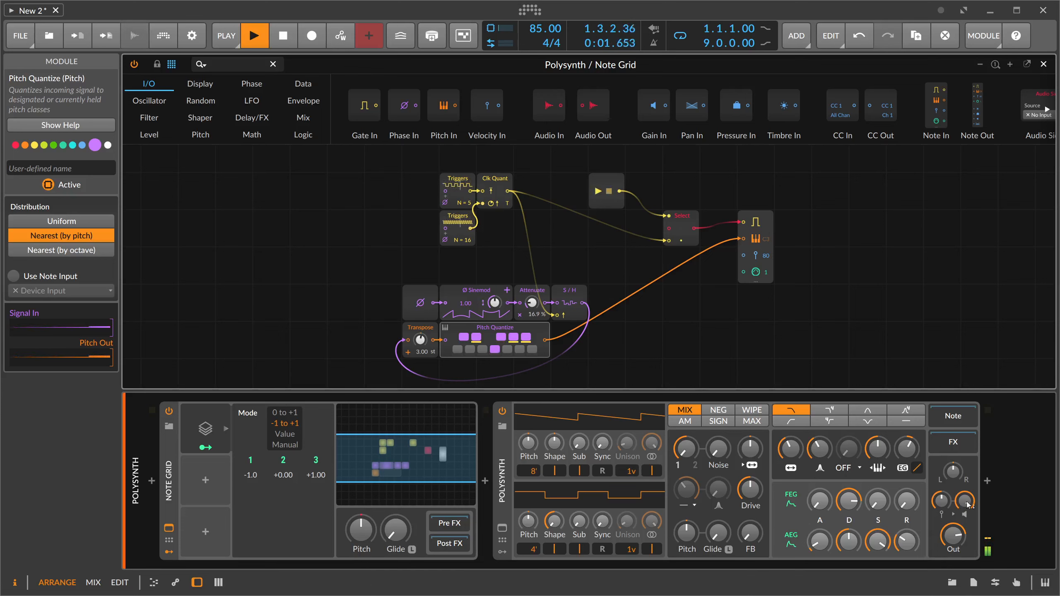
drag(964, 500, 965, 529)
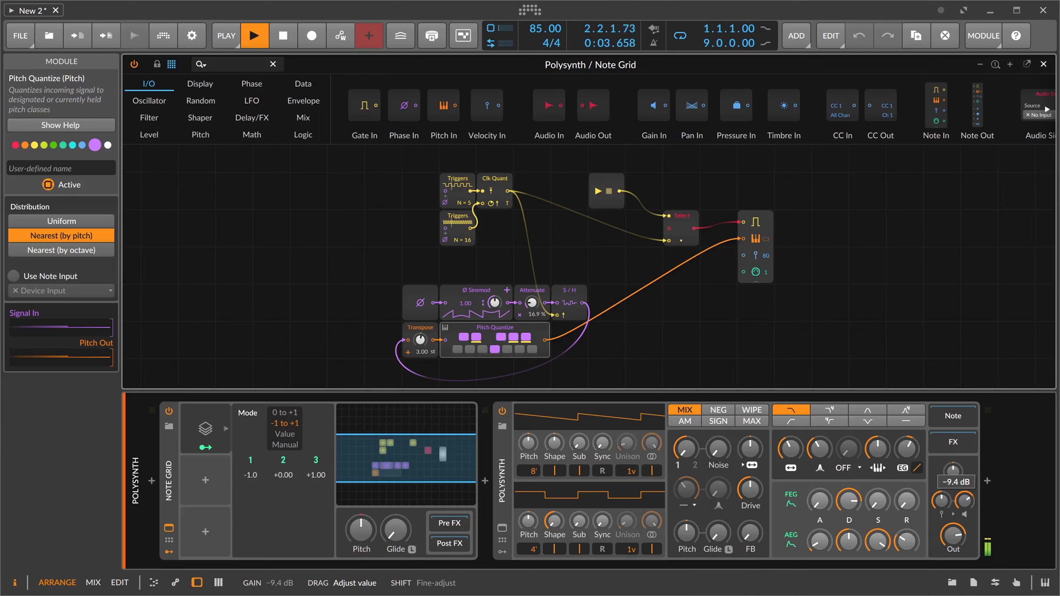
mouse_move(494, 302)
mouse_down()
mouse_move(494, 312)
mouse_move(494, 302)
mouse_up()
key(space)
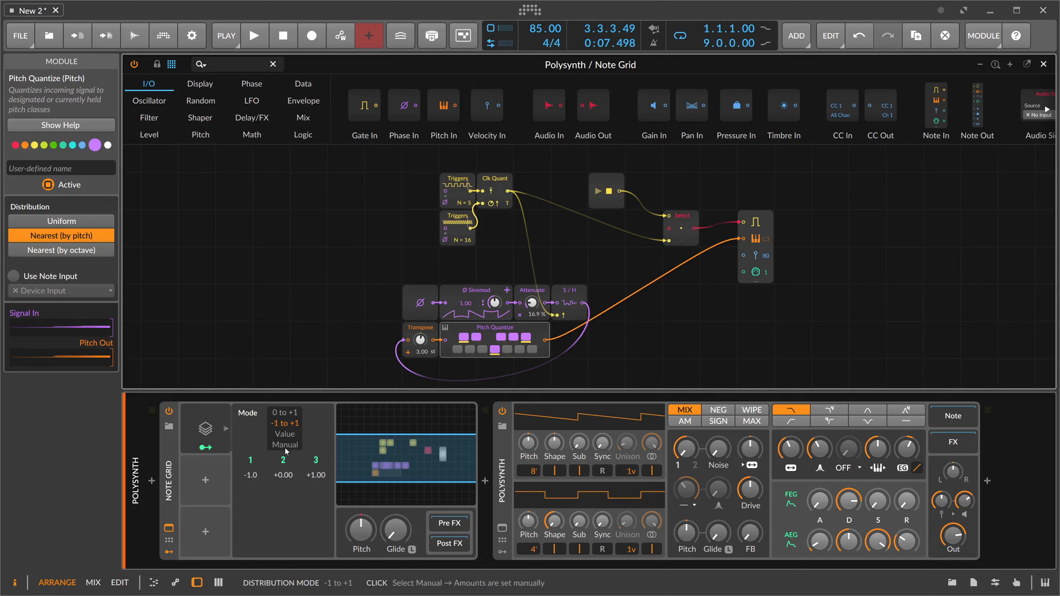
- Map Stack Voice 2 to the step count of the five-step Triggers module and audition the result
click(206, 447)
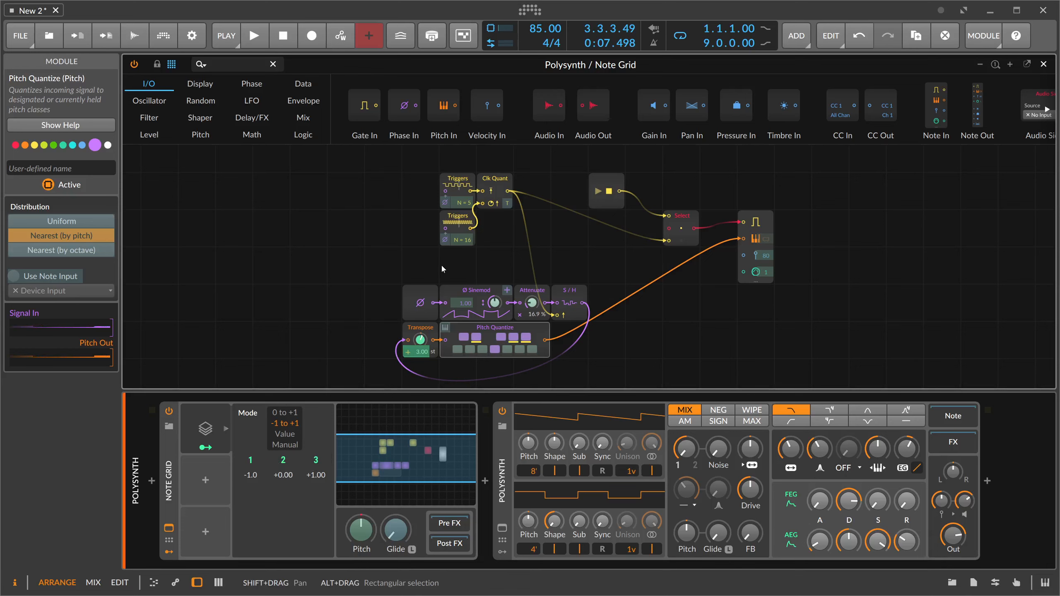
drag(421, 340, 419, 342)
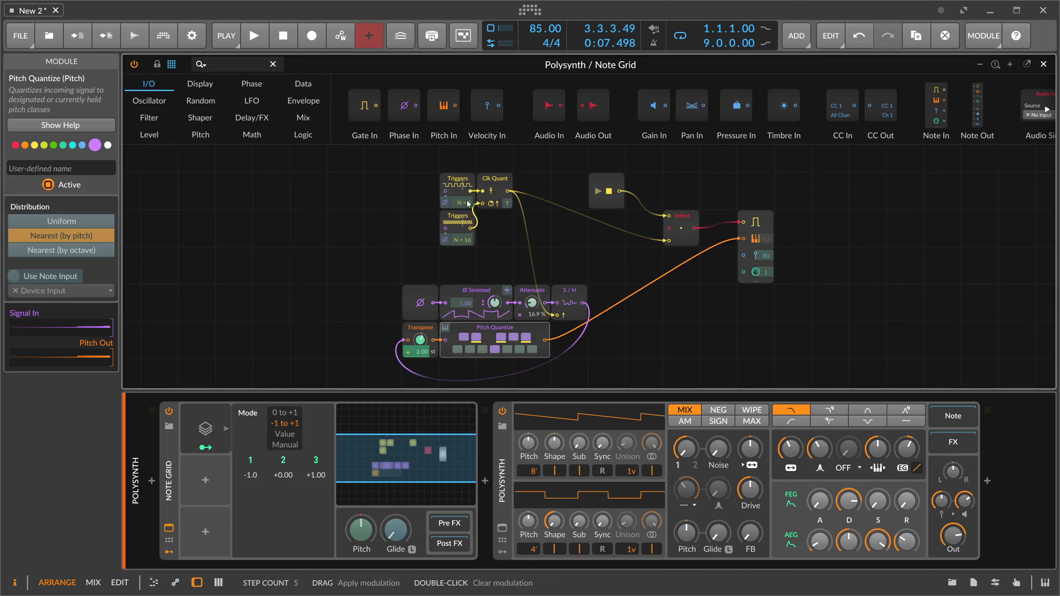
drag(464, 202, 463, 187)
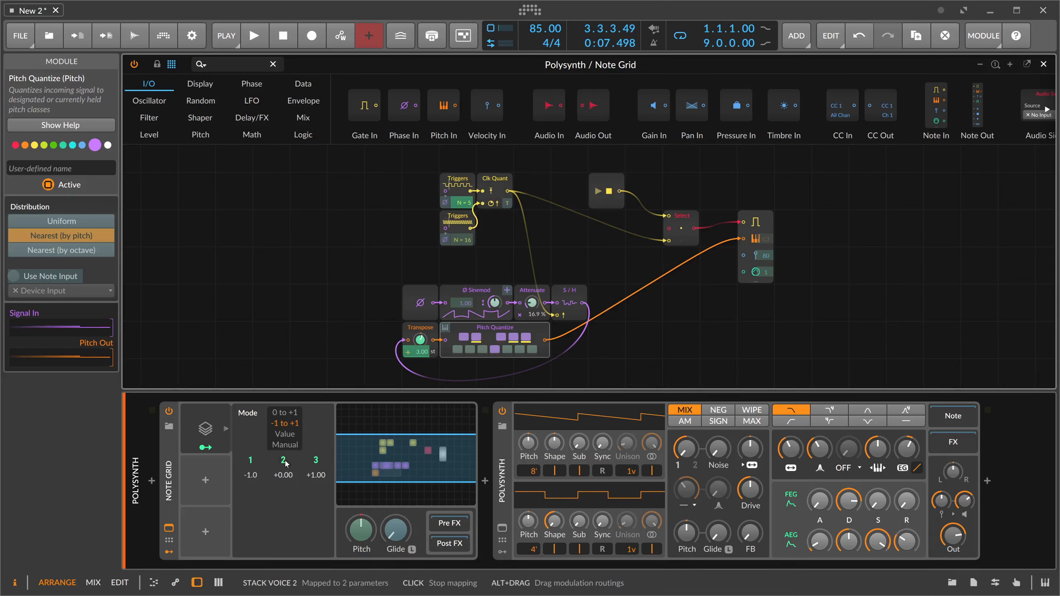
key(space)
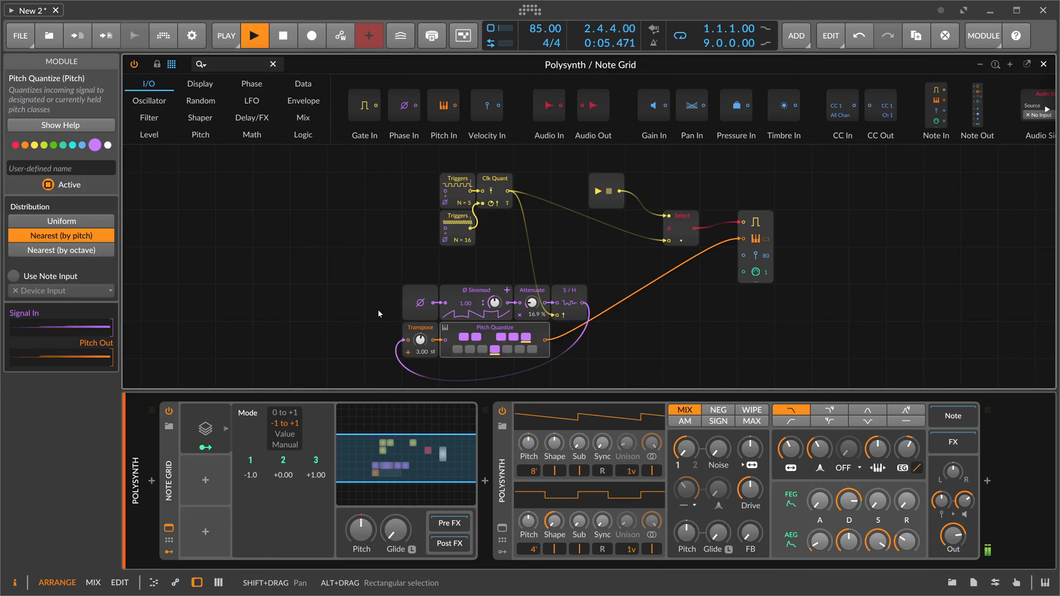
key(space)
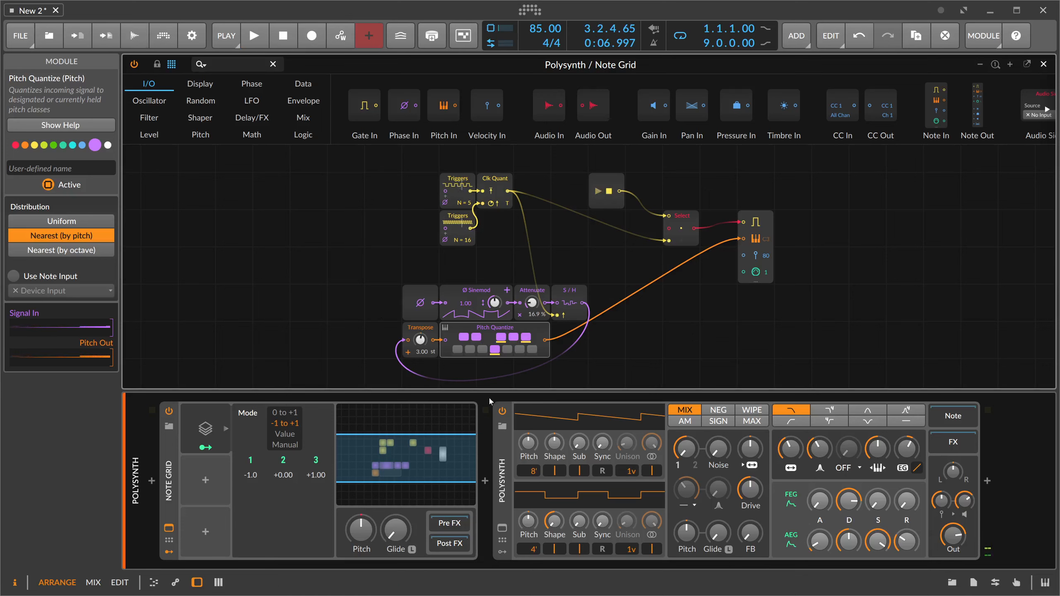
- Show the Polysynth device's modulator slots and add a Channel-16 modulator to the first slot
click(502, 553)
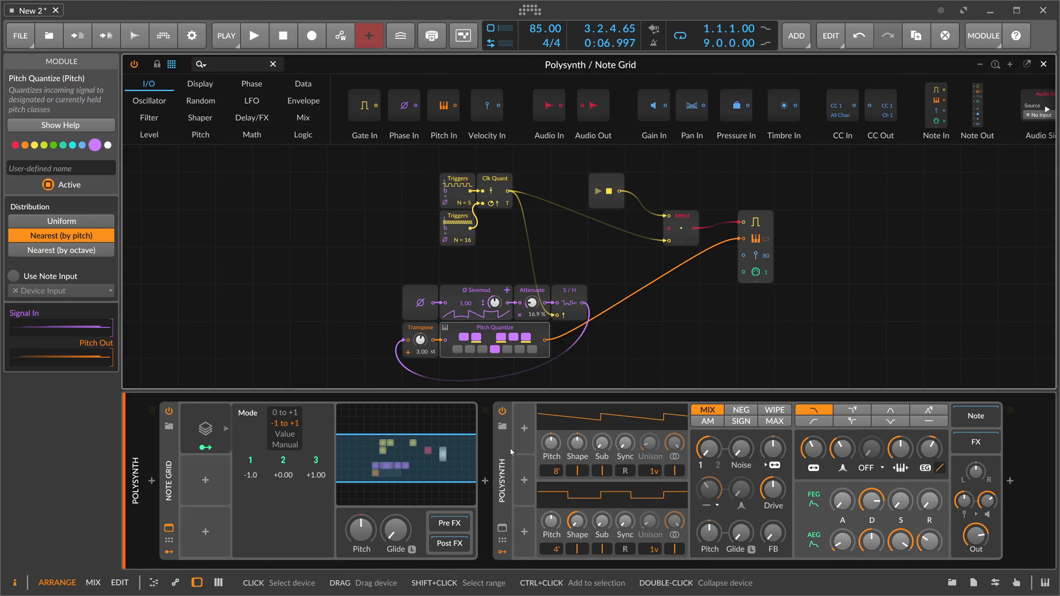
click(523, 430)
text(chann)
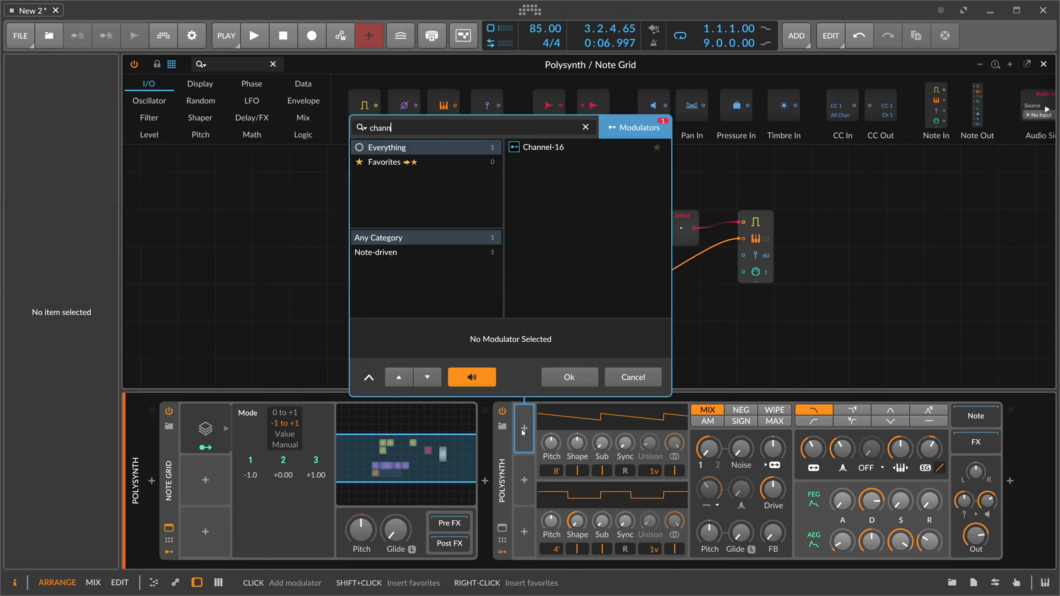
key(Down)
key(Return)
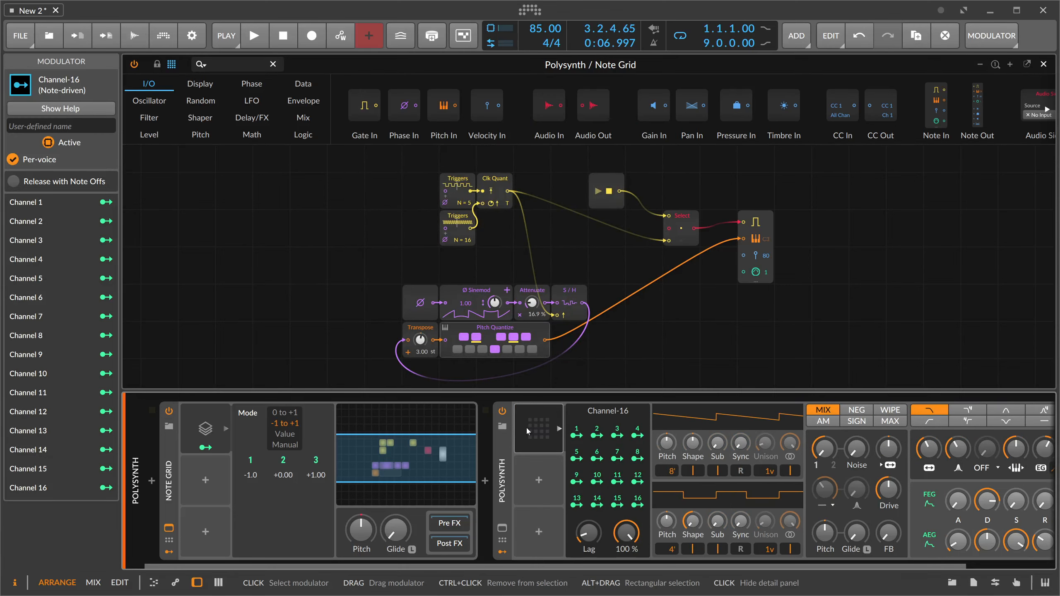
- Play the sequence briefly and check which note channels register in the Polysynth's Channel-16 modulator
click(527, 430)
click(527, 429)
key(space)
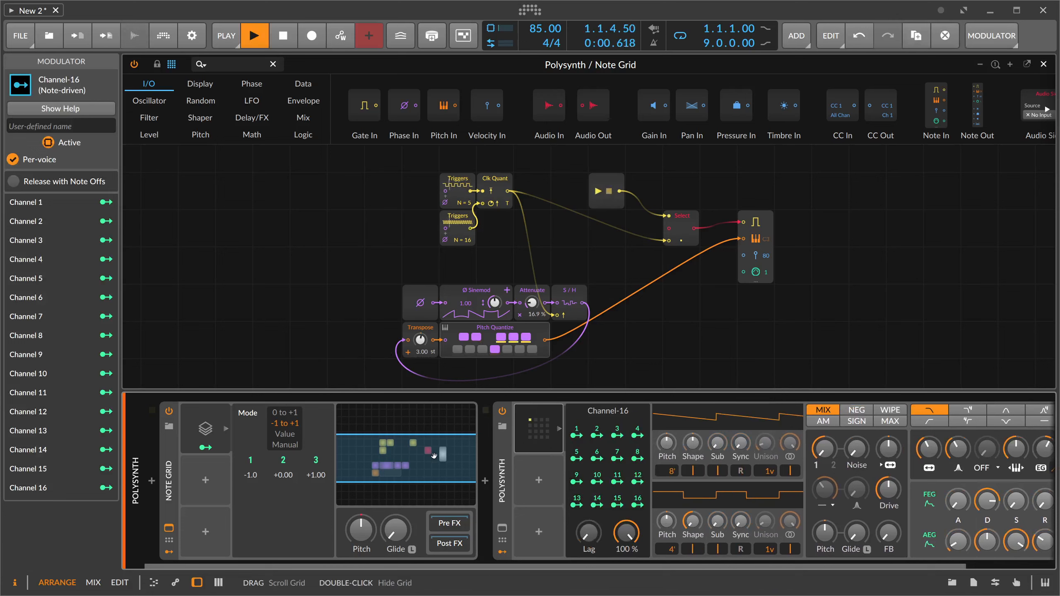
key(space)
key(space)
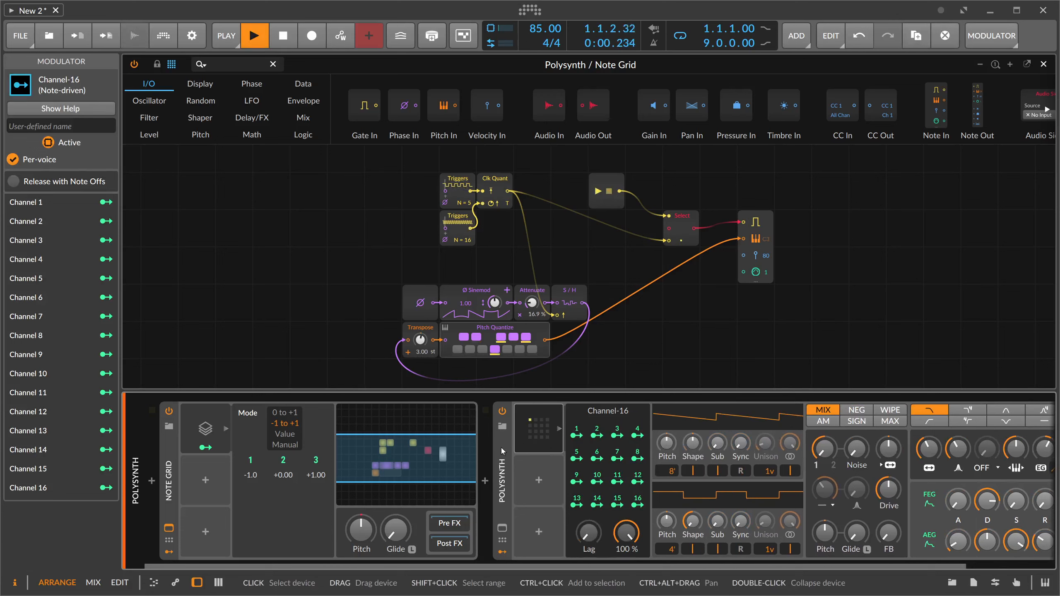
key(space)
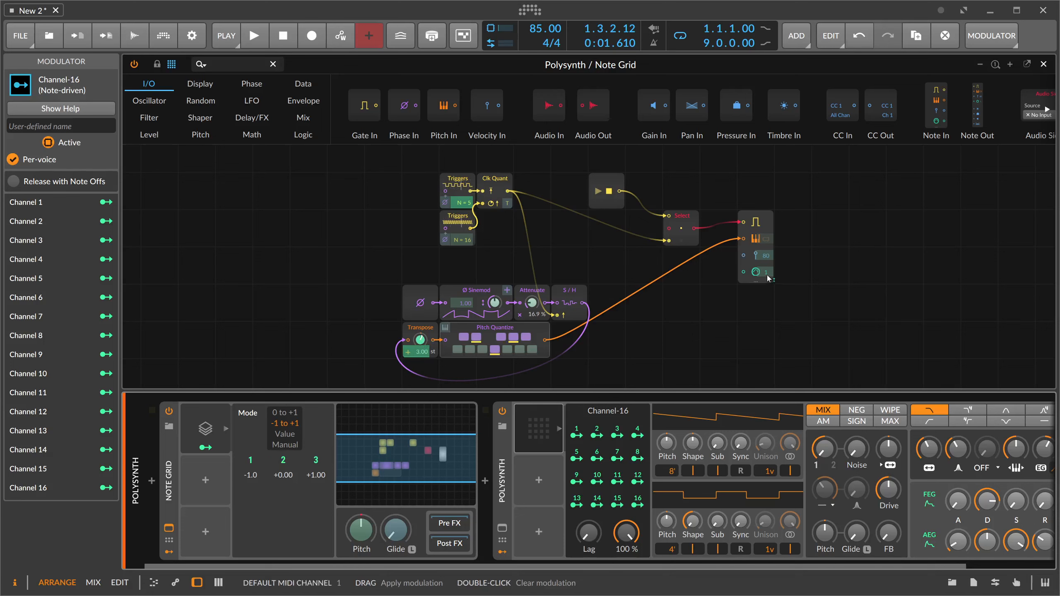
- Map Stack Voice 2 to the Note Out module's channel with an amount of 1 and audition the result
drag(768, 279, 768, 257)
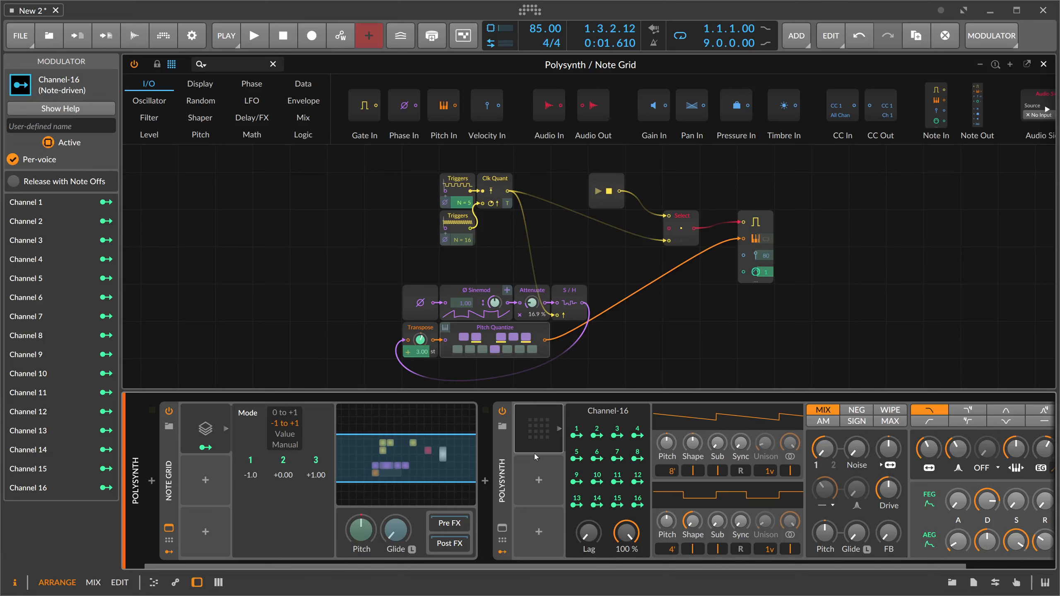
key(space)
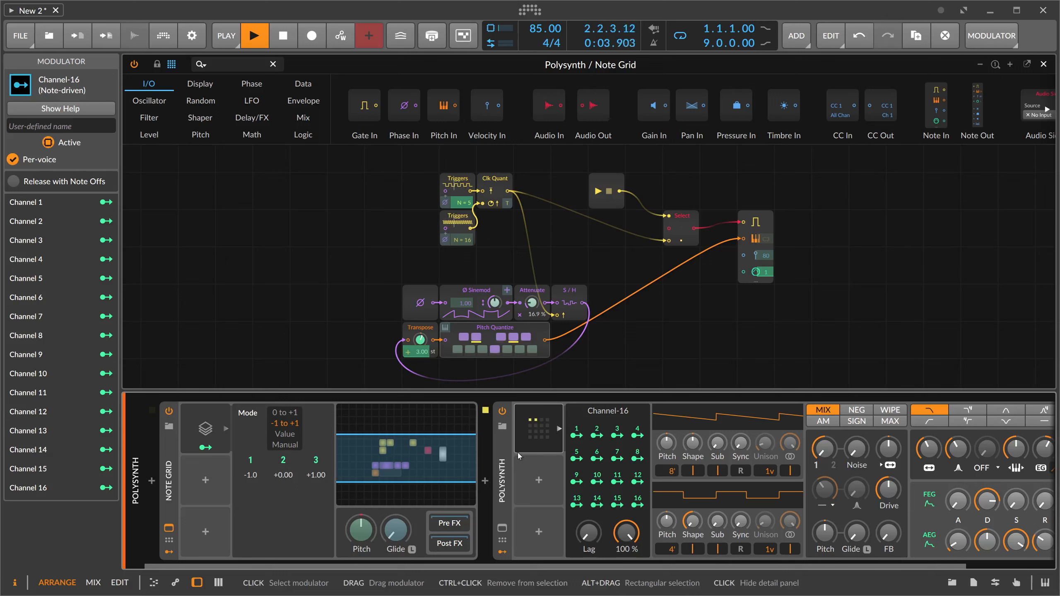
key(space)
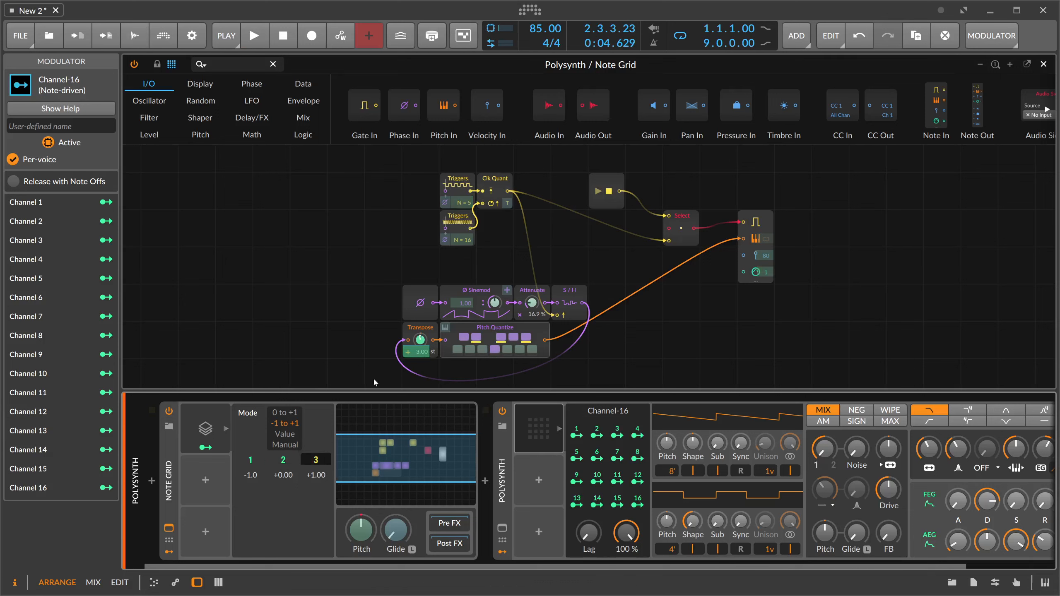
- Map Stack Voice 3 to the Note Out module's channel with an amount of 2 and audition all three voices
drag(762, 273, 762, 264)
key(space)
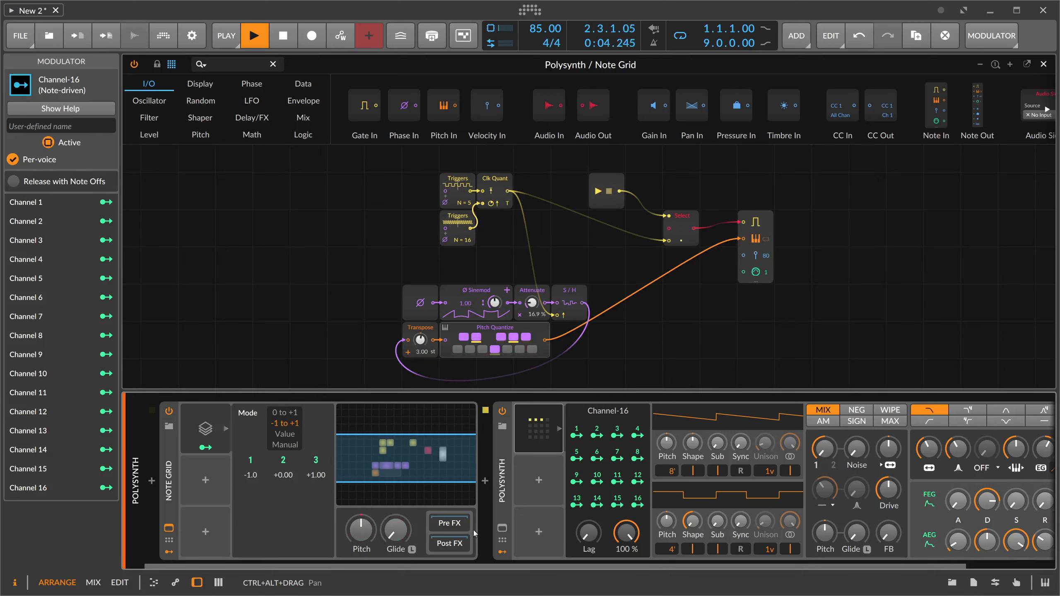
key(space)
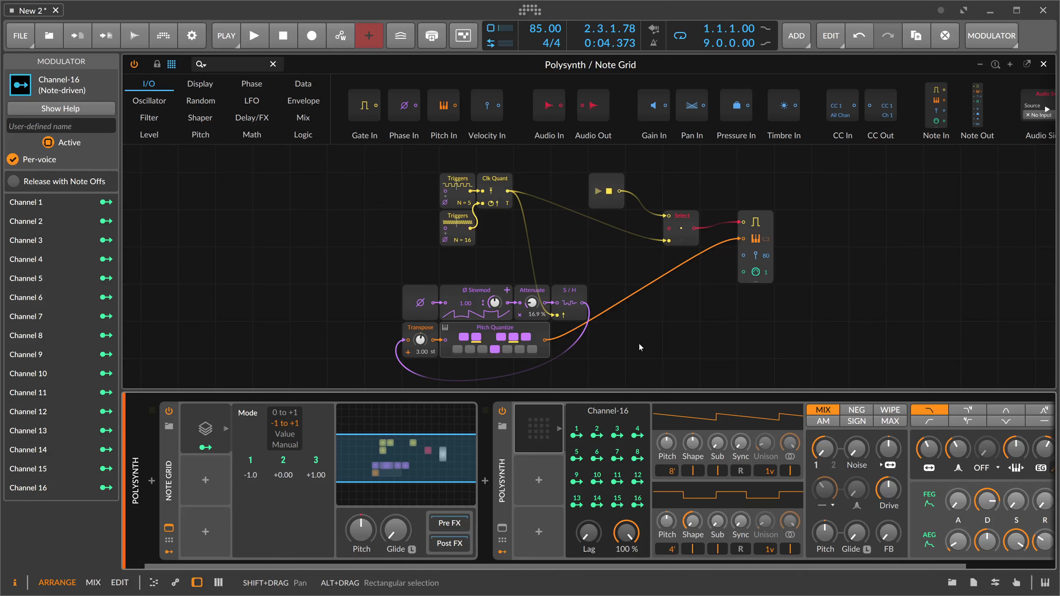
- Try the 0 to +1 distribution mode on the Note Grid's Voice Stack modulator and restore -1 to +1
click(766, 219)
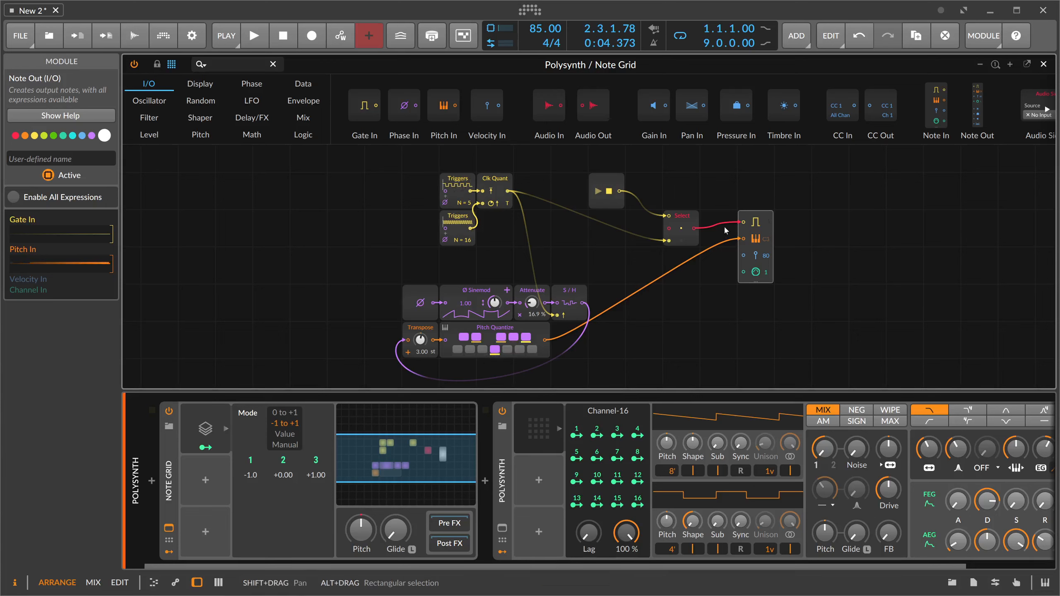
click(283, 465)
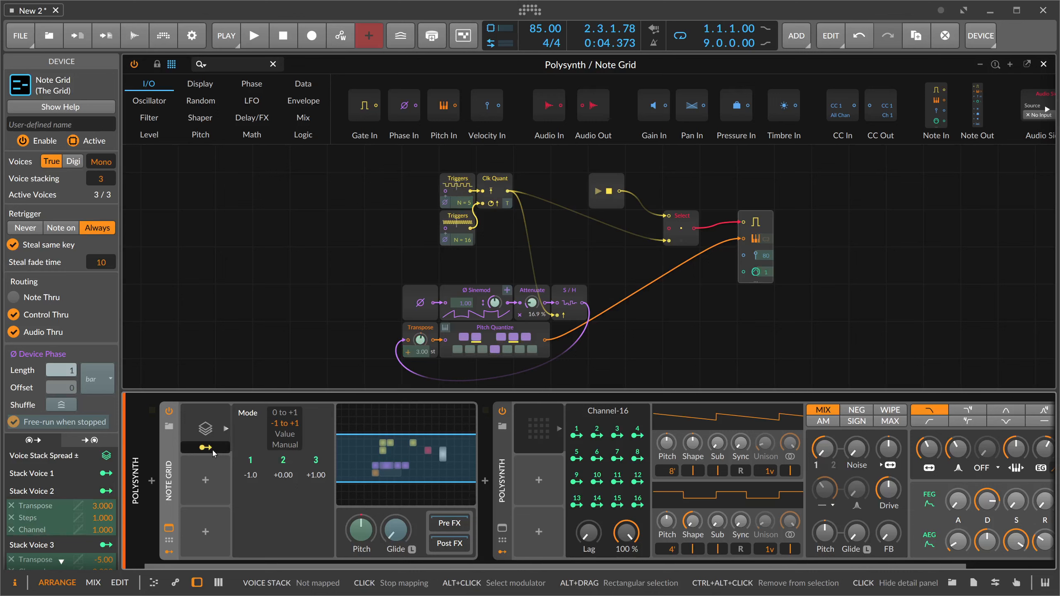
click(286, 414)
click(285, 423)
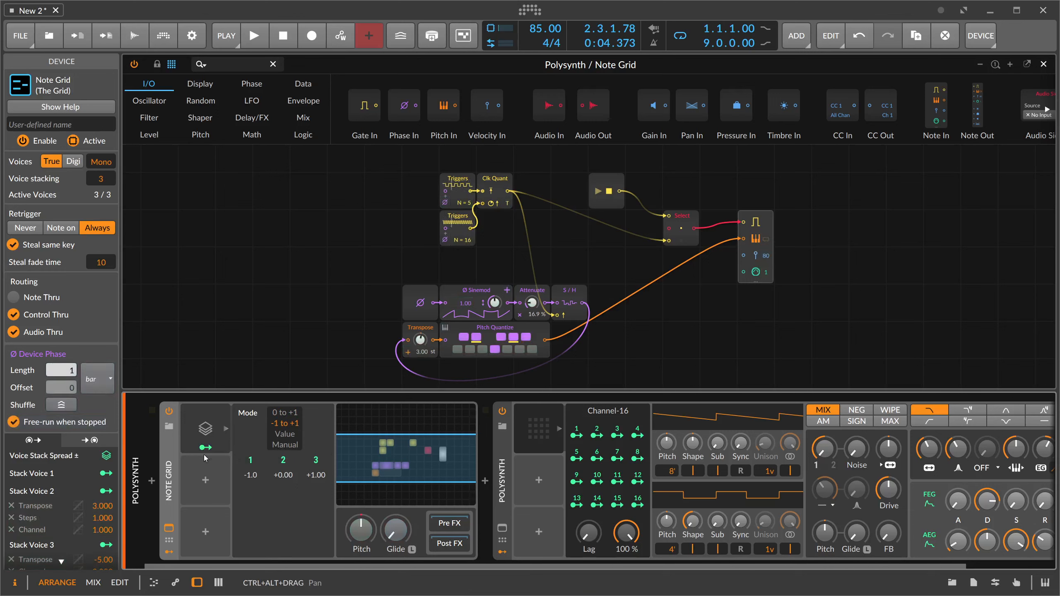
- Hide the detail panels of the Voice Stack and Channel-16 modulators and collapse the Polysynth device
click(206, 433)
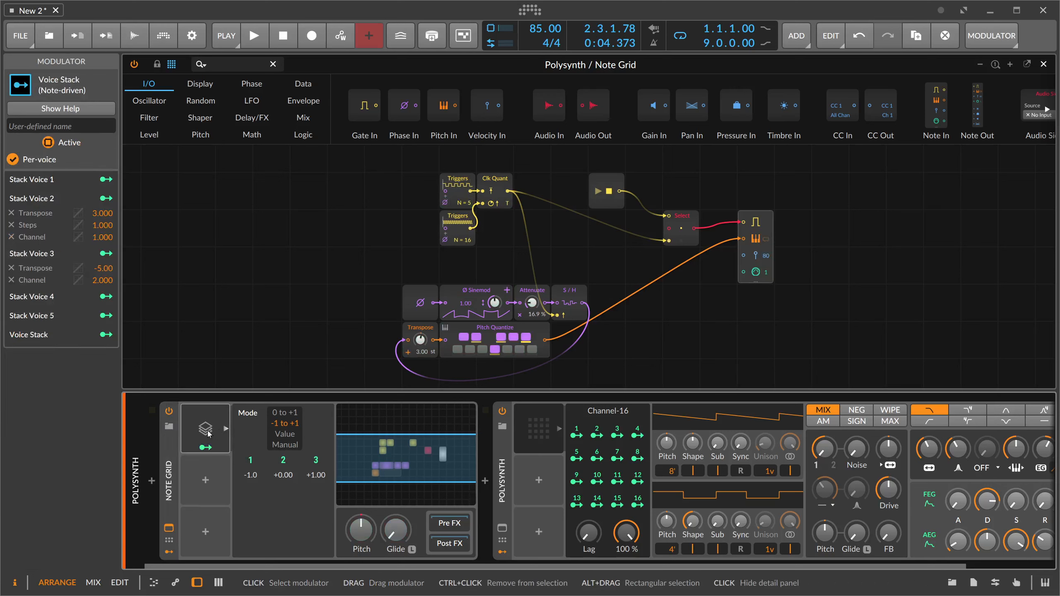
click(206, 433)
click(428, 431)
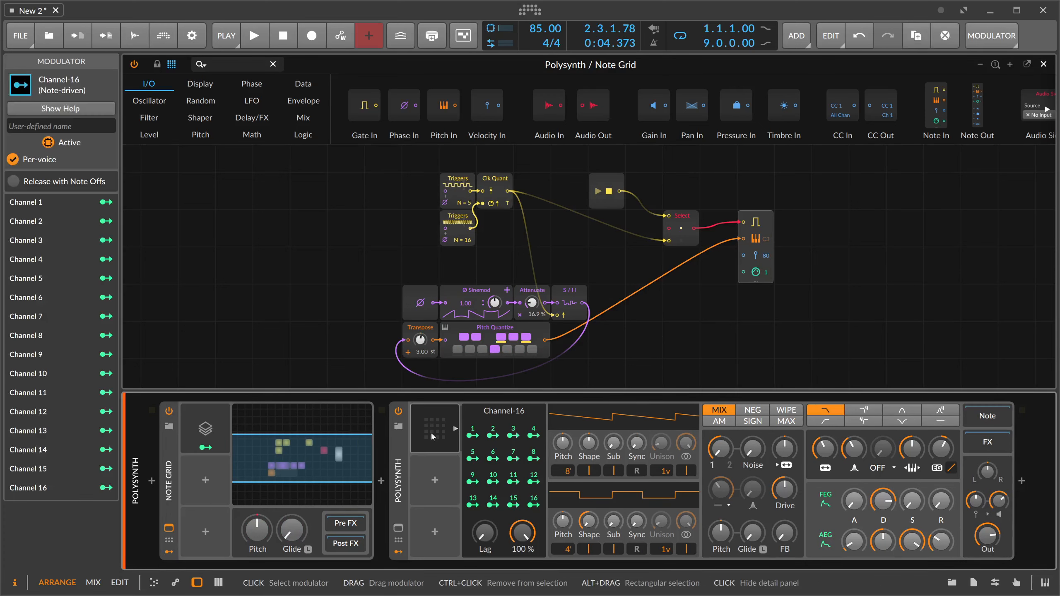
click(430, 433)
click(440, 426)
click(443, 427)
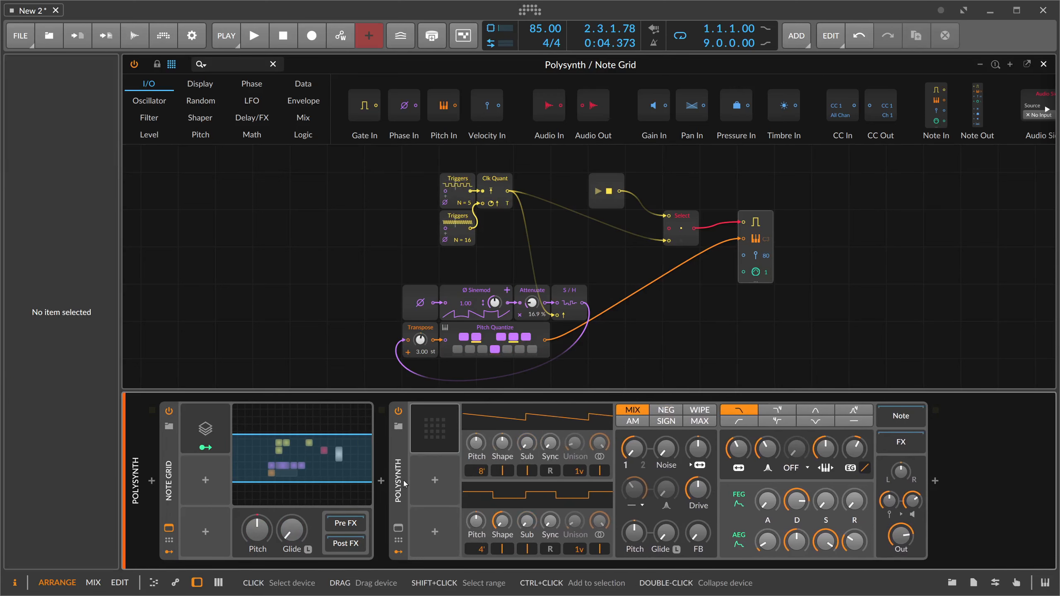
drag(738, 450, 738, 458)
drag(854, 449, 853, 441)
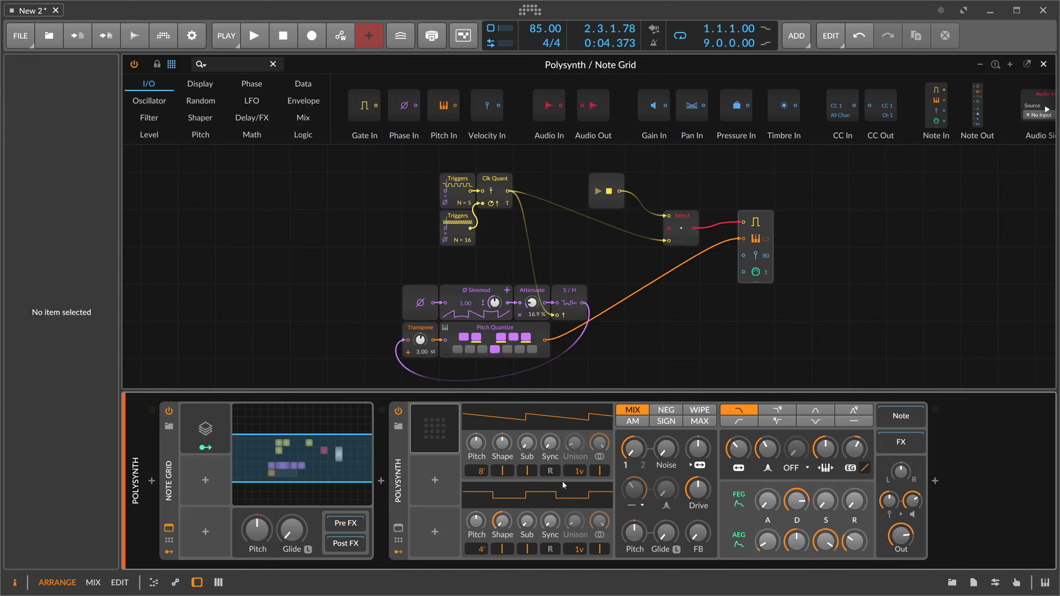
double_click(398, 493)
- Insert an FX Grid device after the Polysynth in the device chain
click(472, 482)
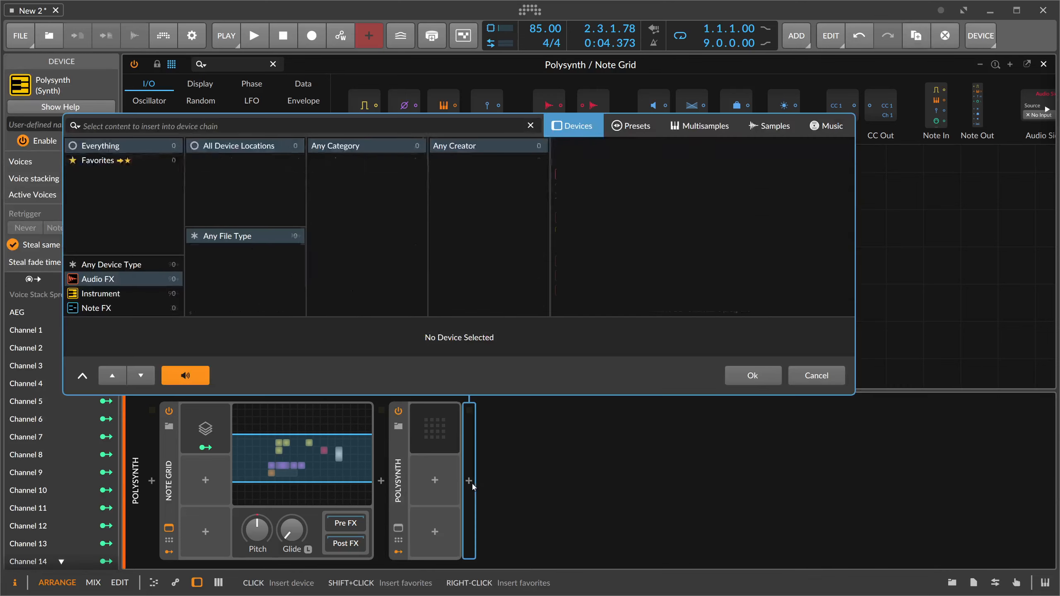
text(fx)
key(Down)
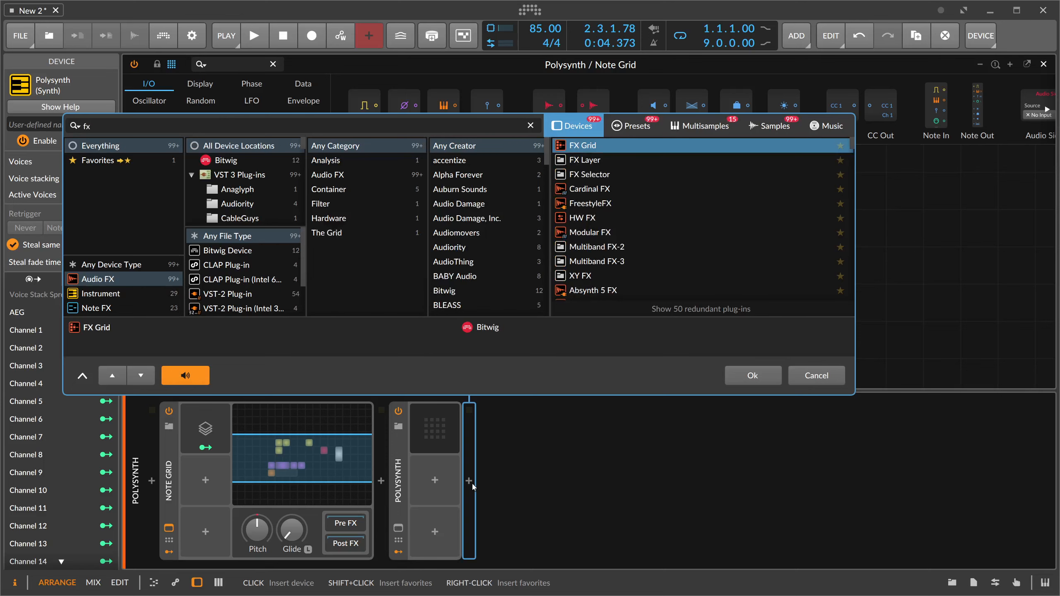
key(Return)
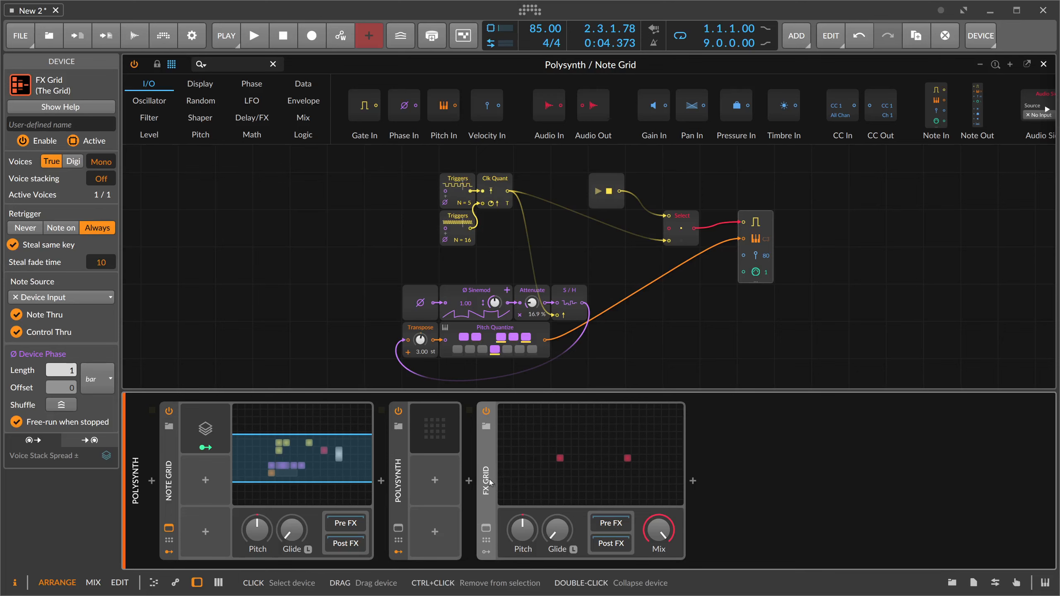
- Open the FX Grid patch, inspect its Audio In and Audio Out modules, and play the sequence briefly
click(531, 459)
click(350, 267)
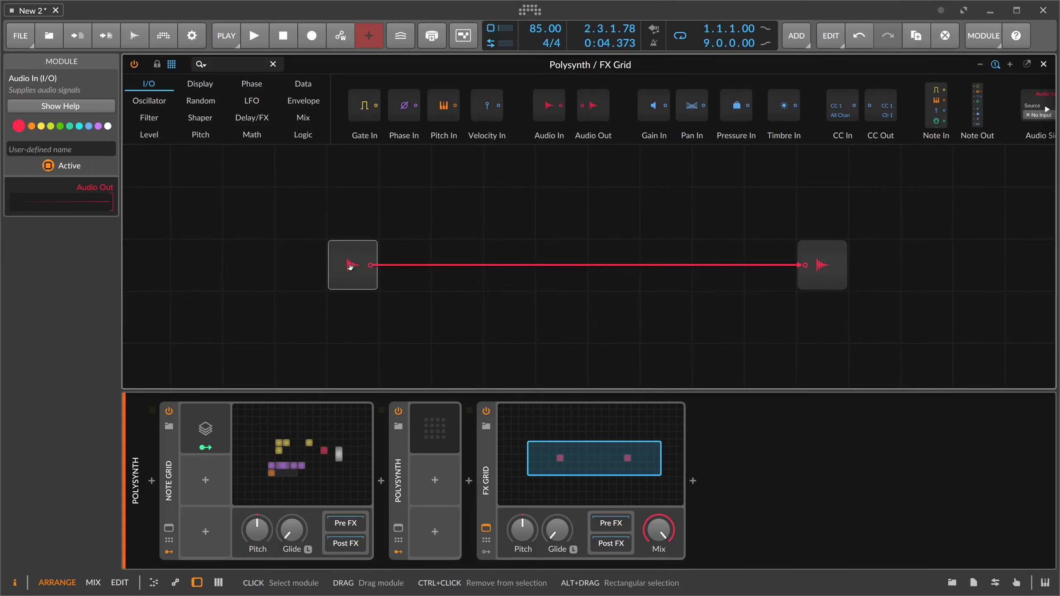
click(826, 276)
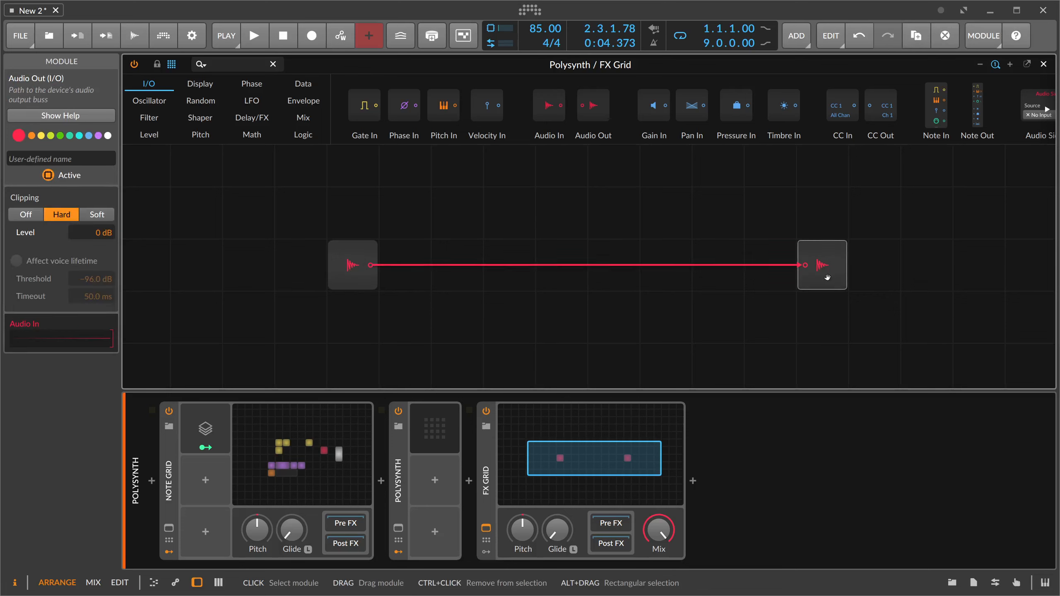
key(space)
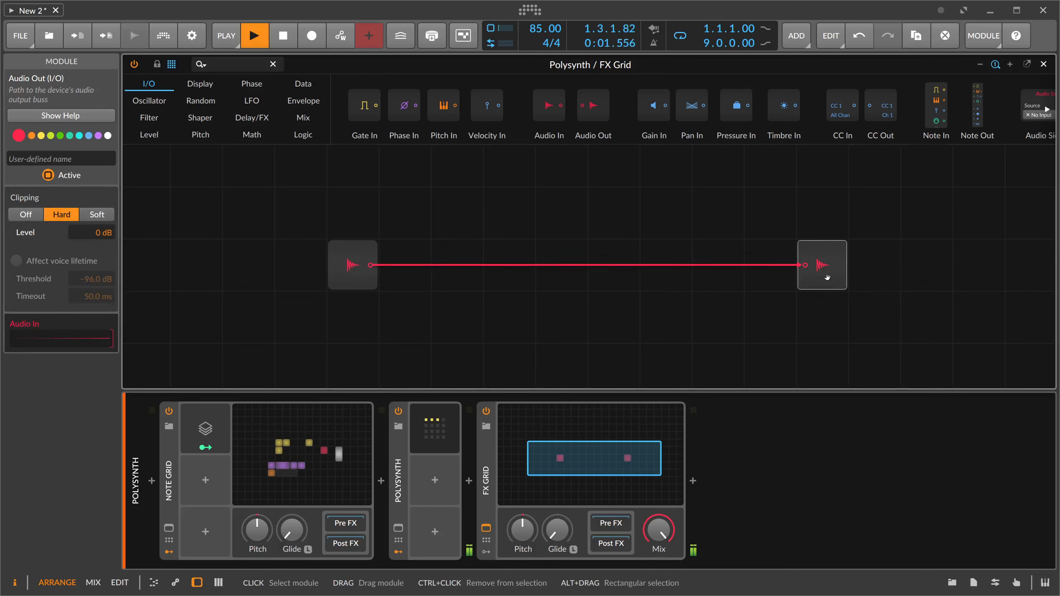
key(space)
- Insert a Long Delay module between Audio In and Audio Out and set its delay to 1 beat unit
click(230, 64)
text(d)
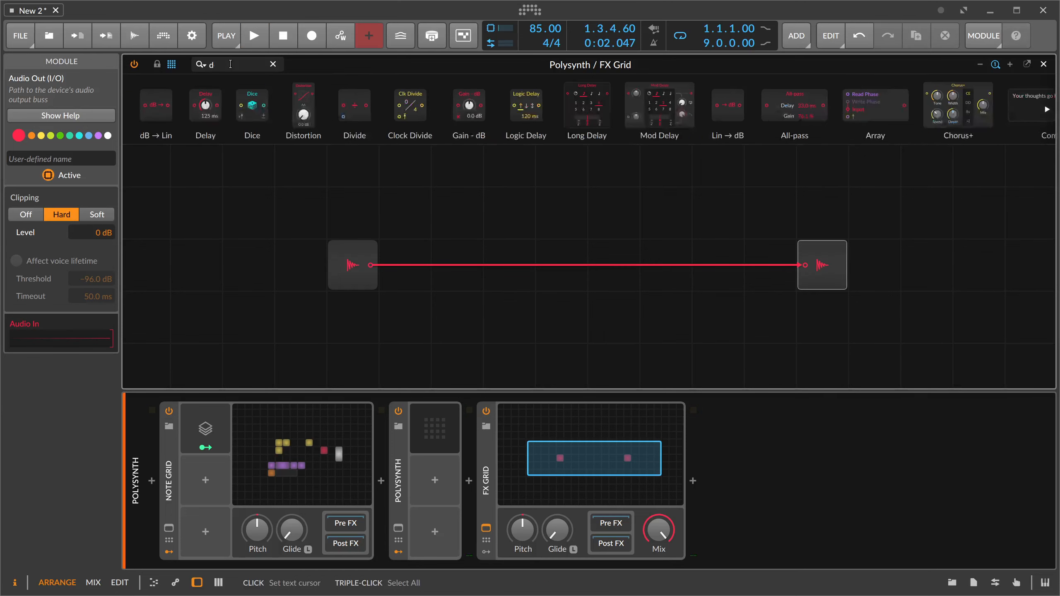
text(elay)
drag(268, 106, 529, 252)
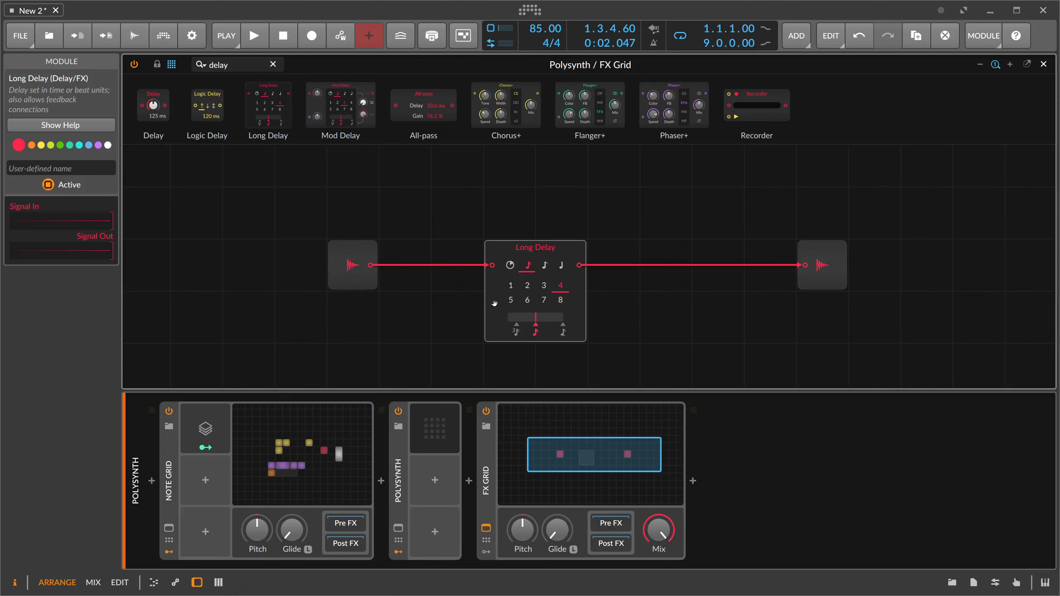
click(511, 293)
click(512, 287)
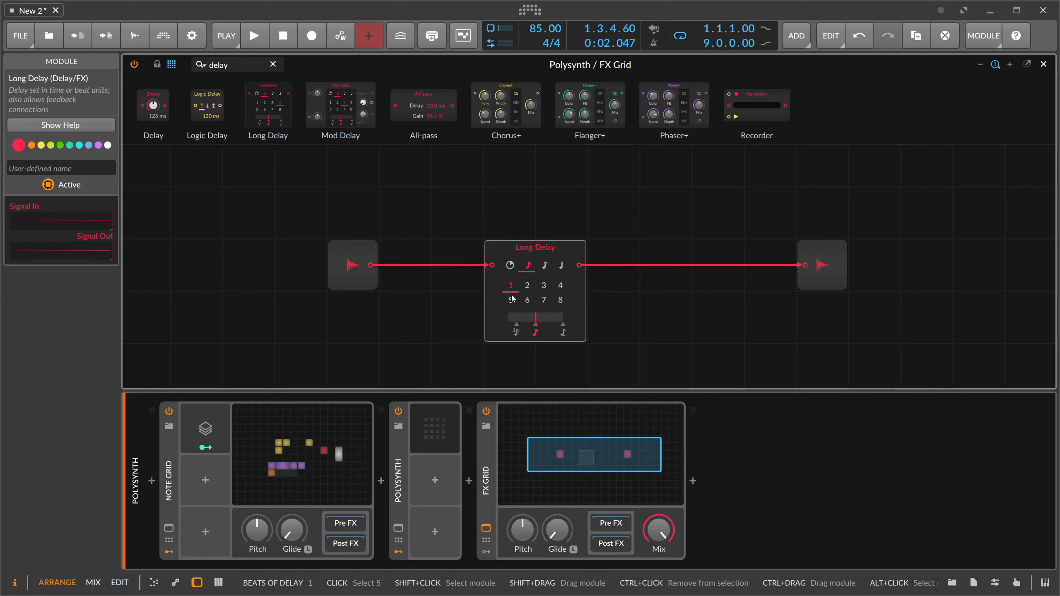
- Audition the delay with the FX Grid's mix at about 50% and reset the mix to its default
key(space)
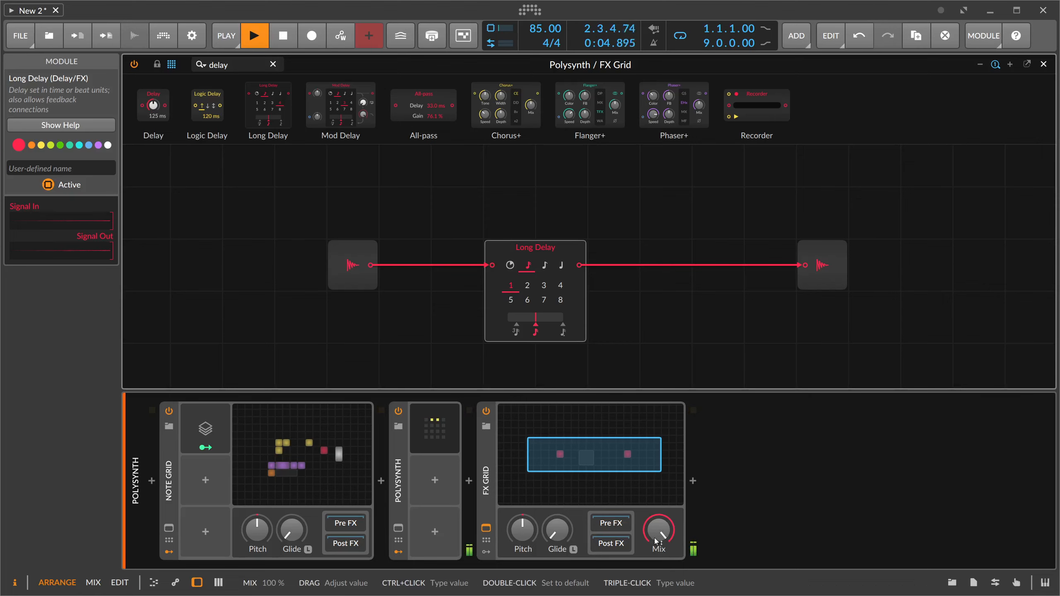
drag(677, 544, 661, 561)
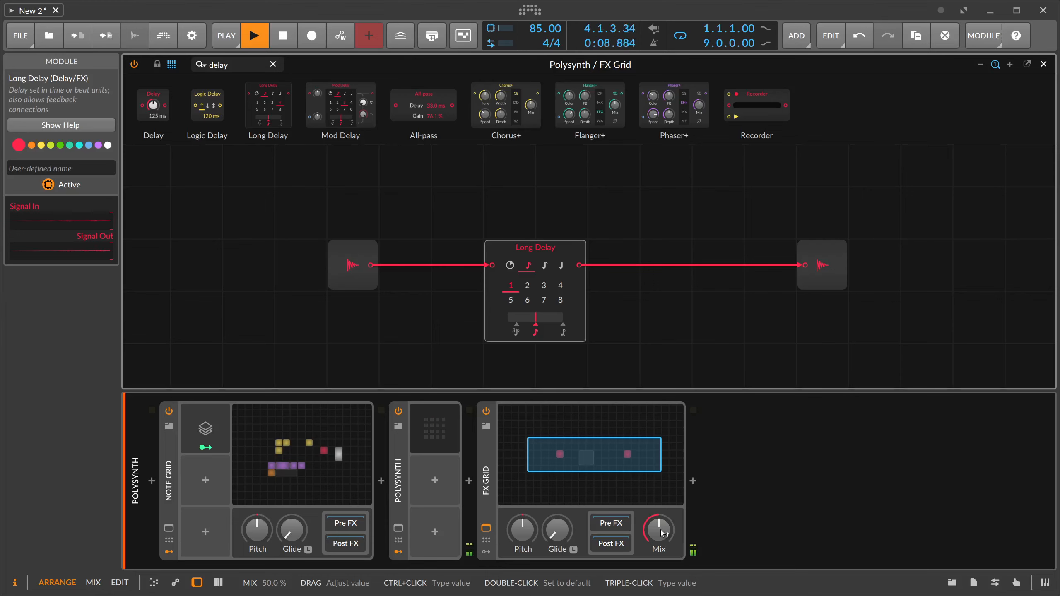
double_click(660, 533)
key(space)
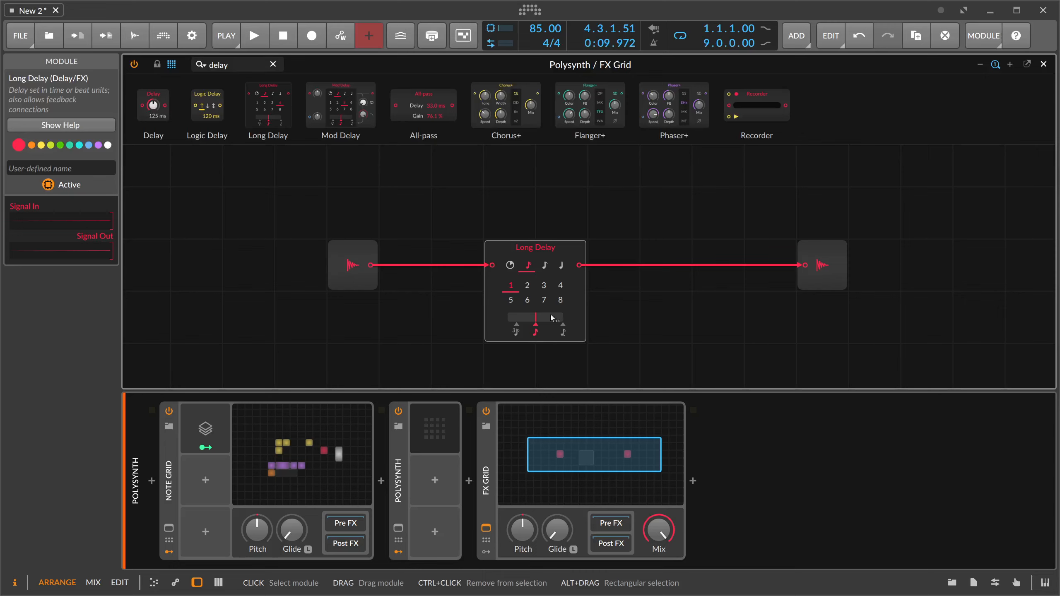
- Set the FX Grid's voice stacking to 5 and add a Voice Stack modulator with its detail panel shown
click(486, 476)
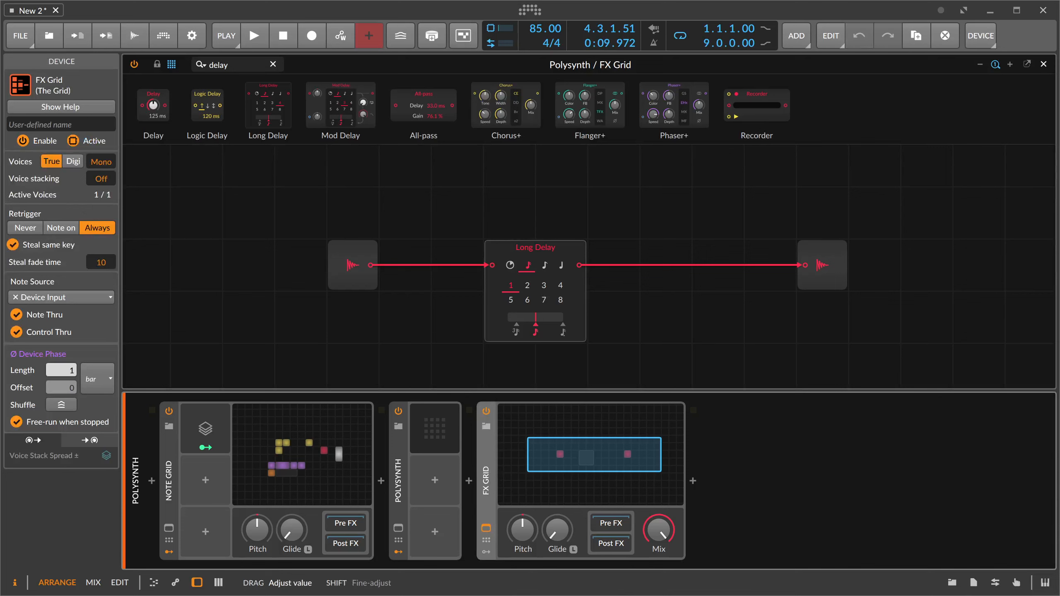
drag(101, 179, 108, 149)
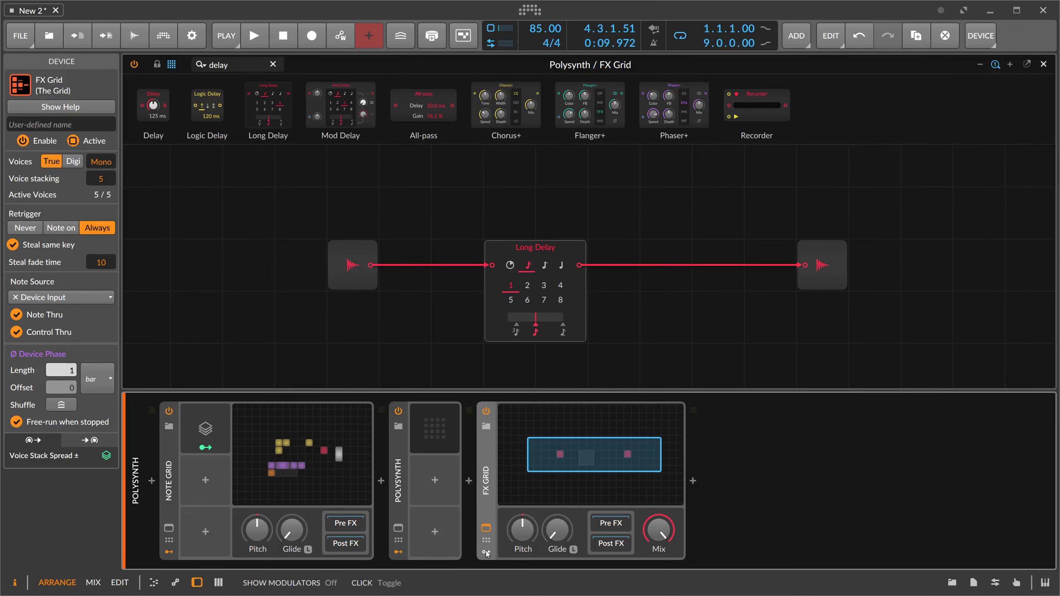
click(509, 430)
text(voice)
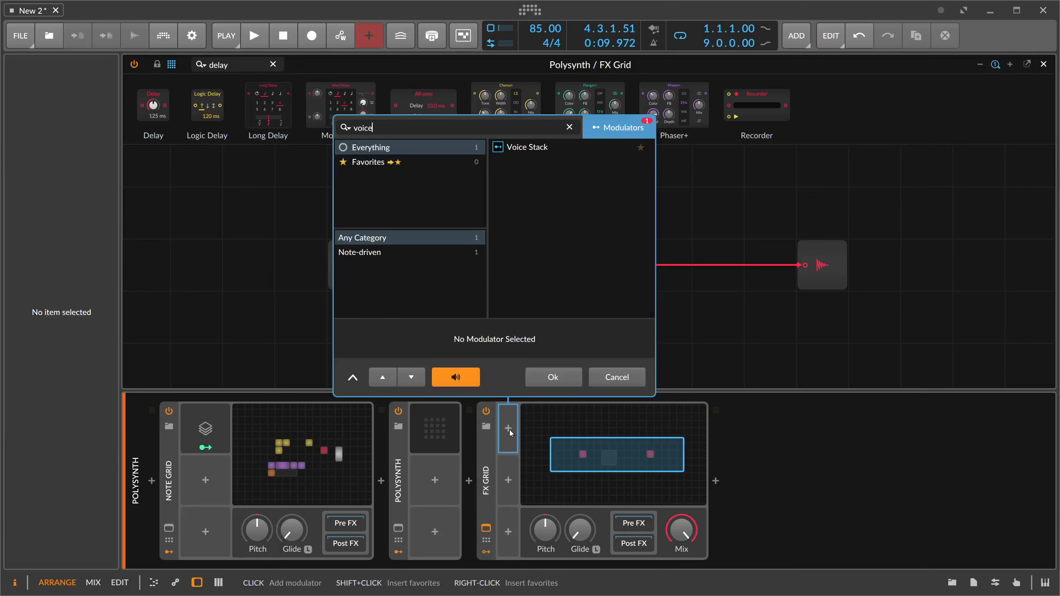
key(Return)
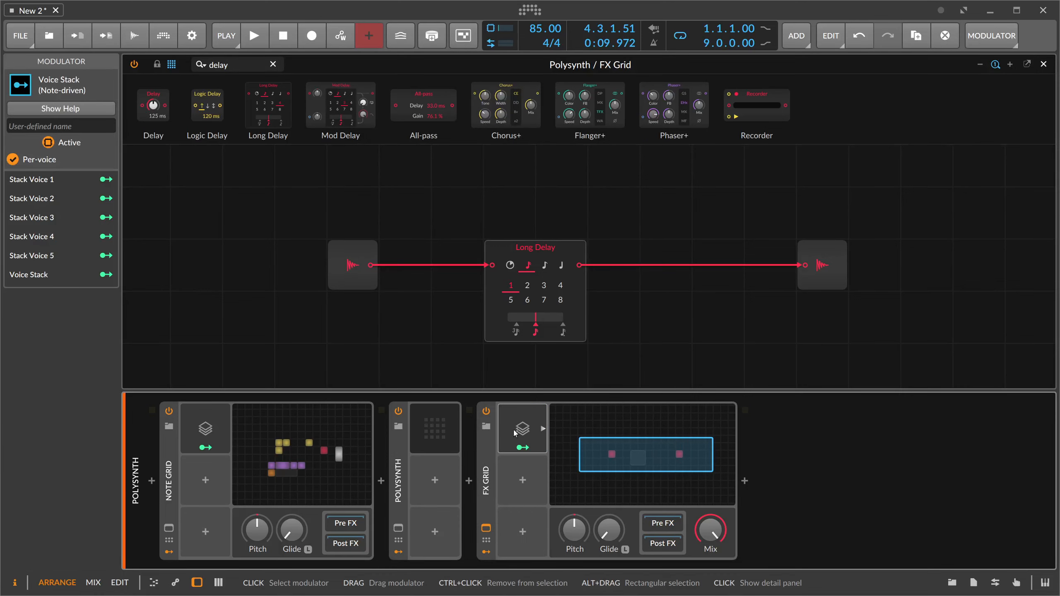
click(515, 433)
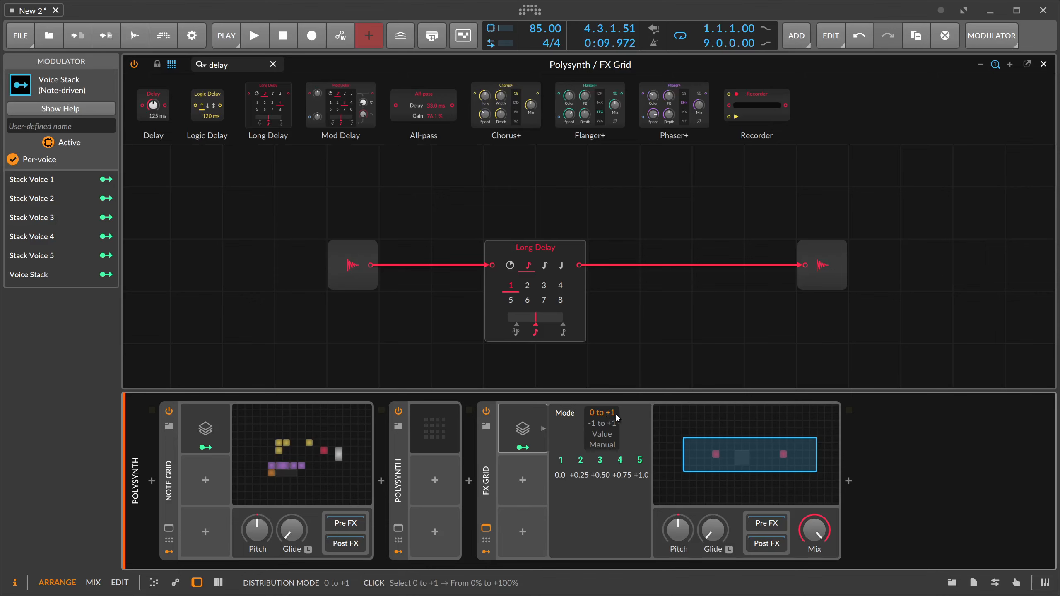
- Map the Voice Stack output to the Long Delay's beats with a modulation amount of 7
click(531, 448)
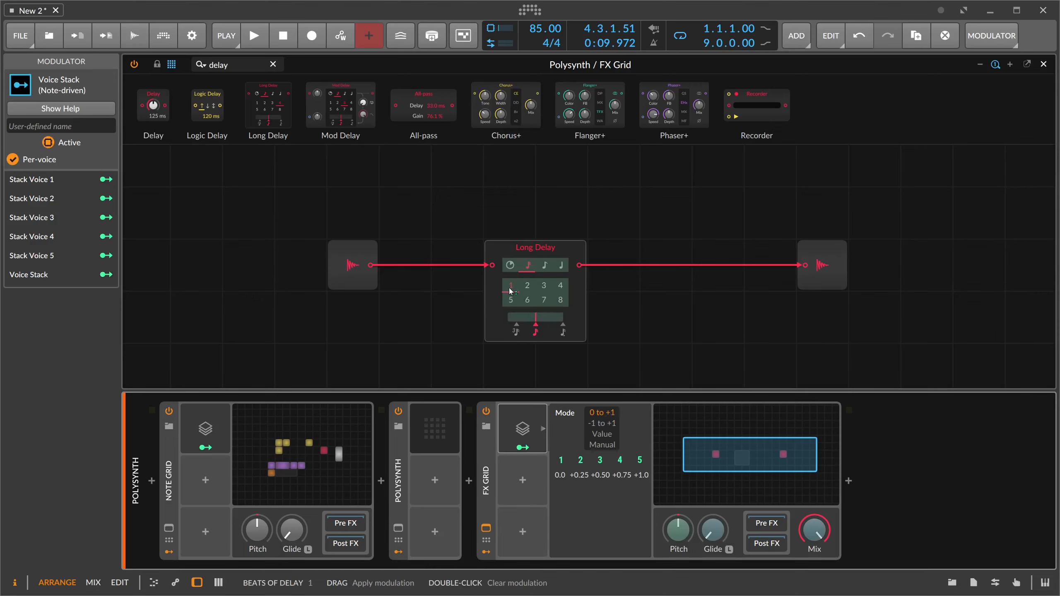
drag(510, 291, 548, 299)
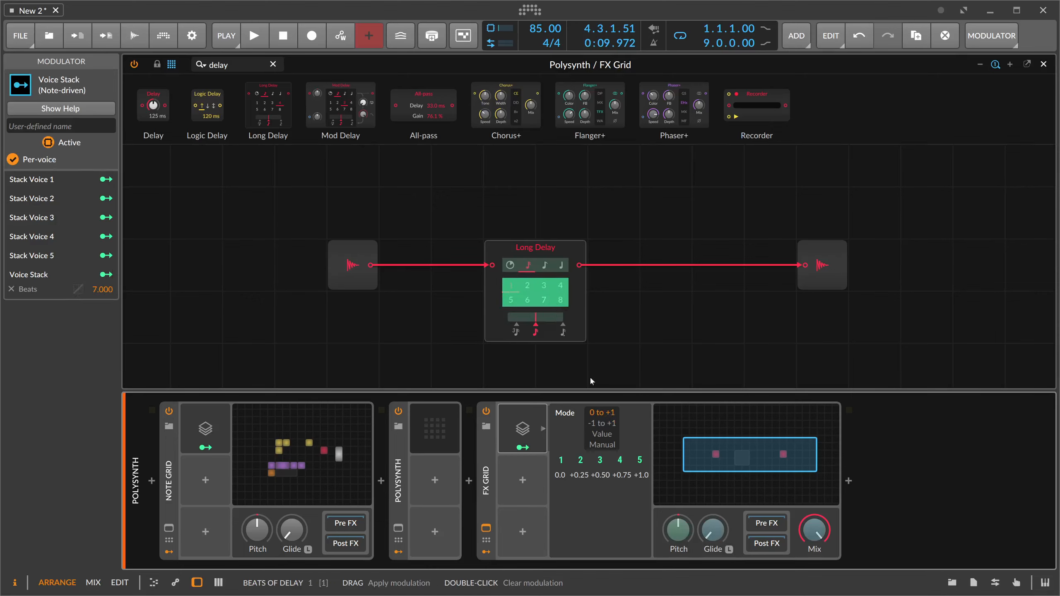
click(522, 448)
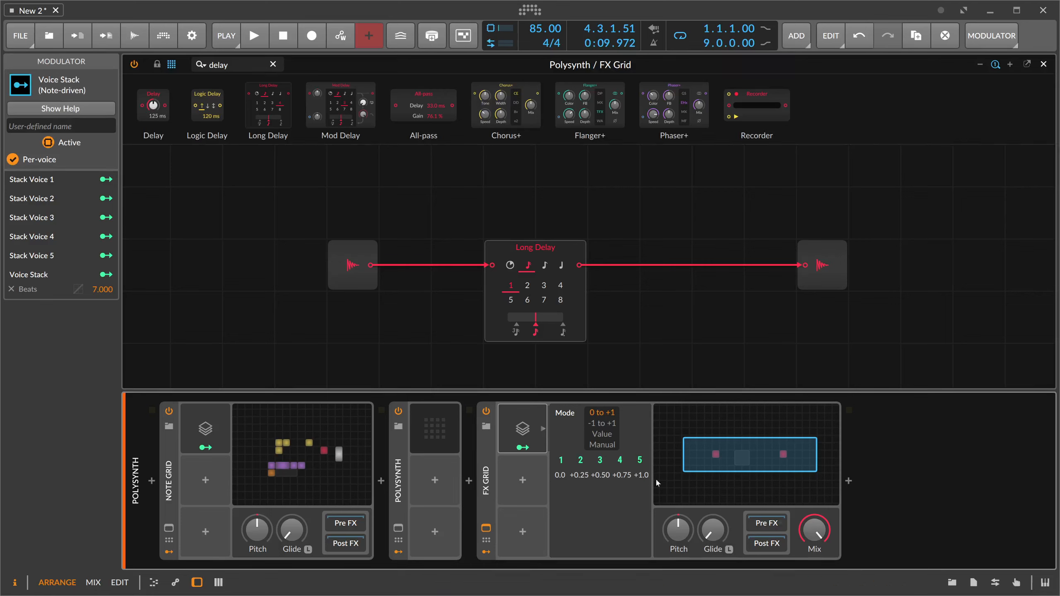
- Audition the stacked delays and insert a Low-pass module between Audio In and the Long Delay
key(space)
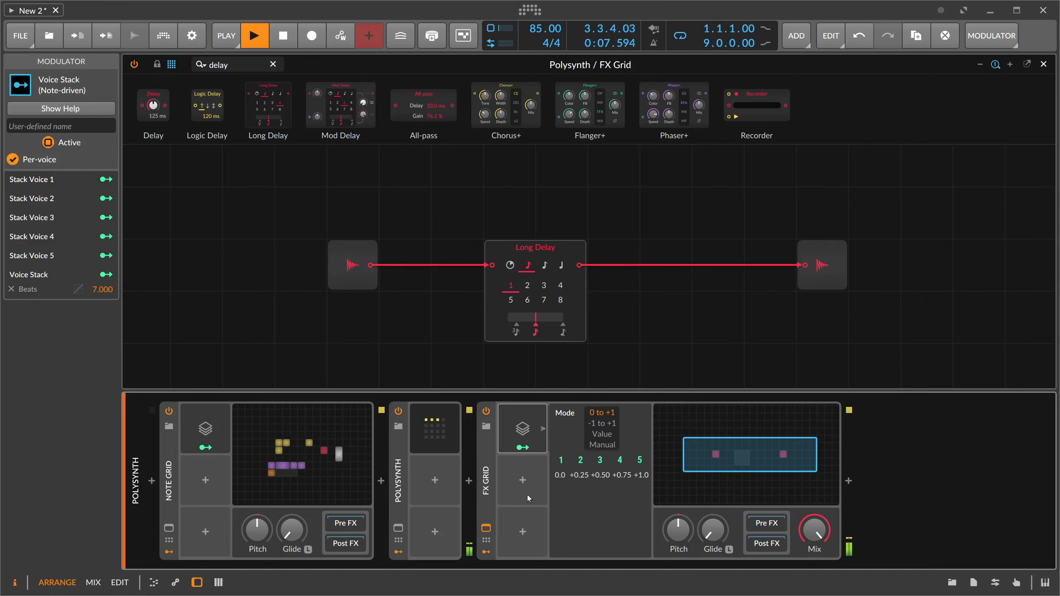
key(space)
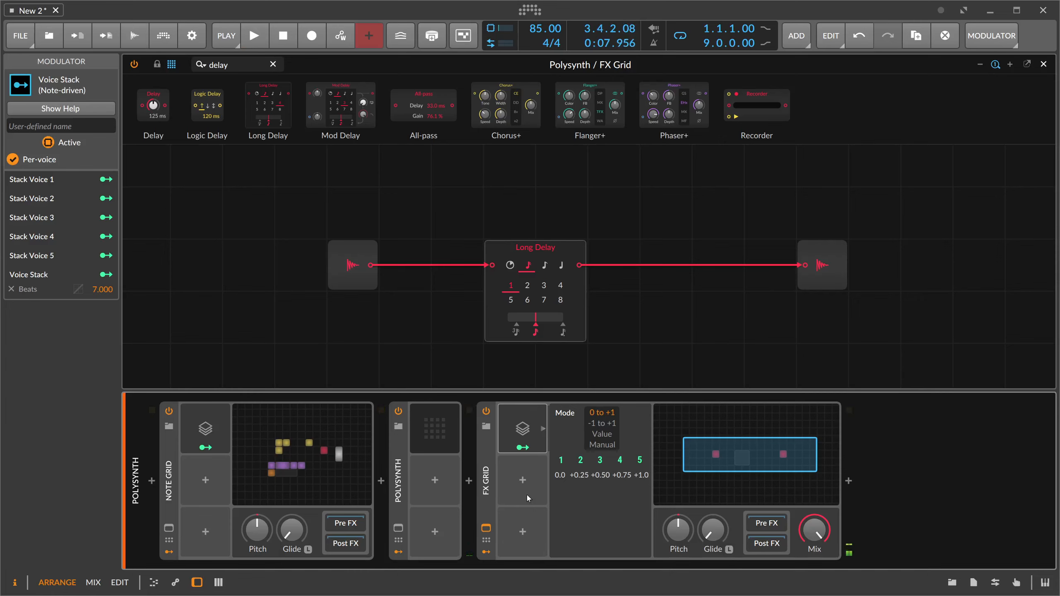
drag(351, 252, 299, 253)
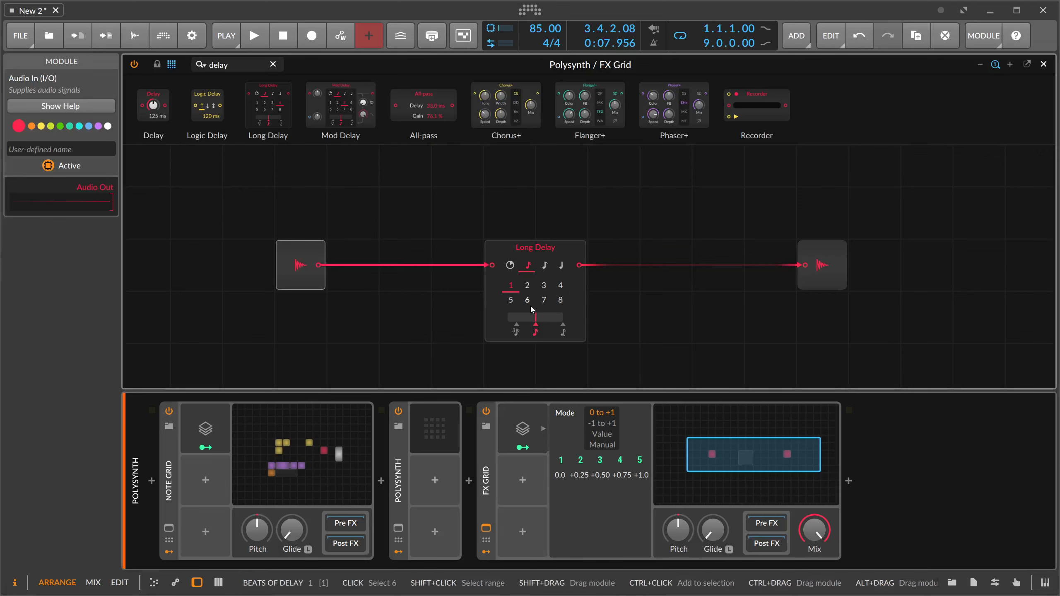
drag(243, 66, 147, 68)
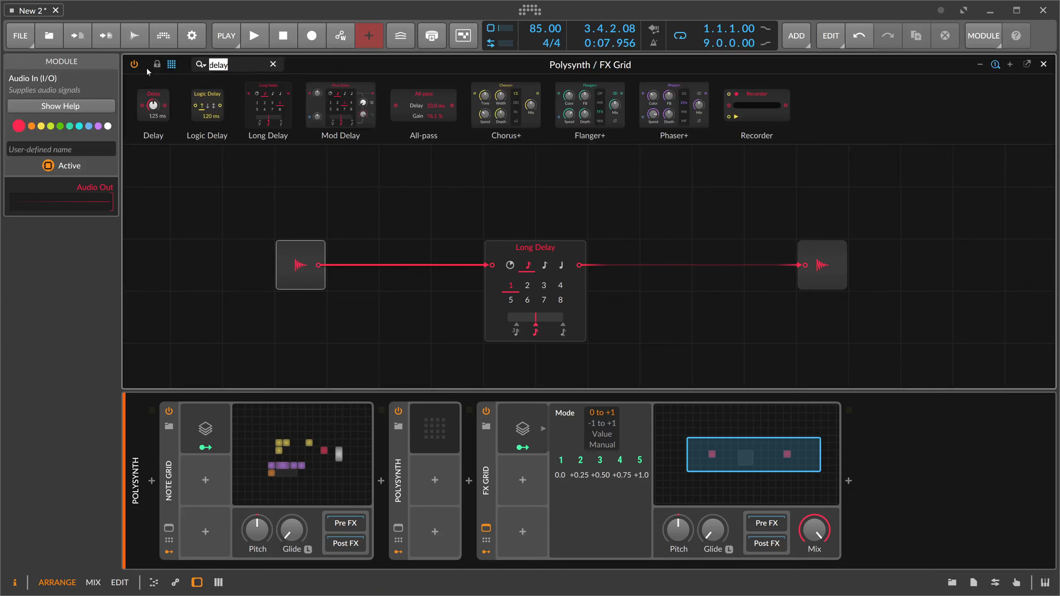
text(low)
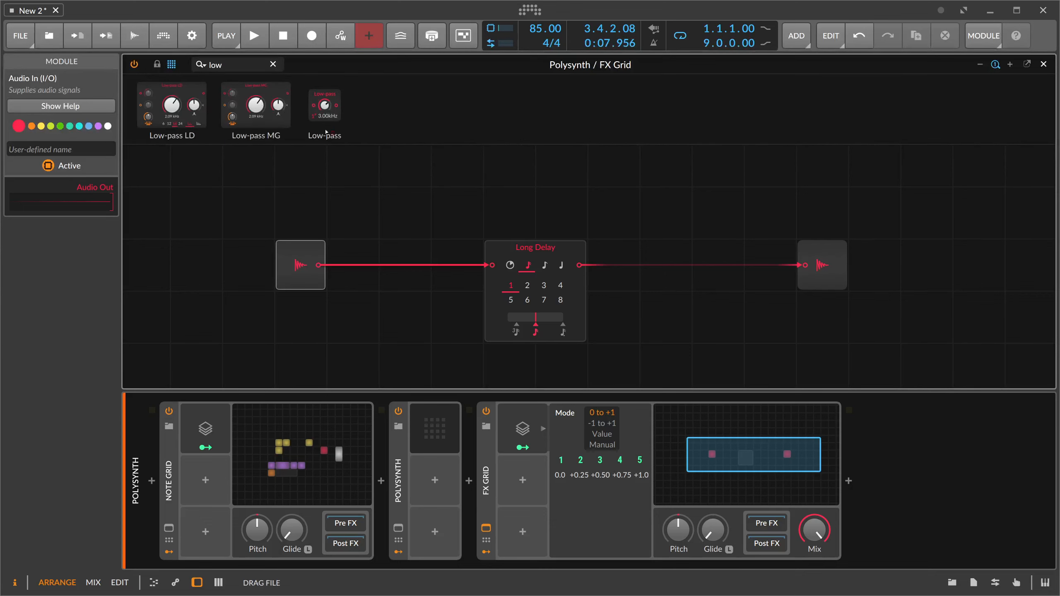
drag(326, 132, 451, 267)
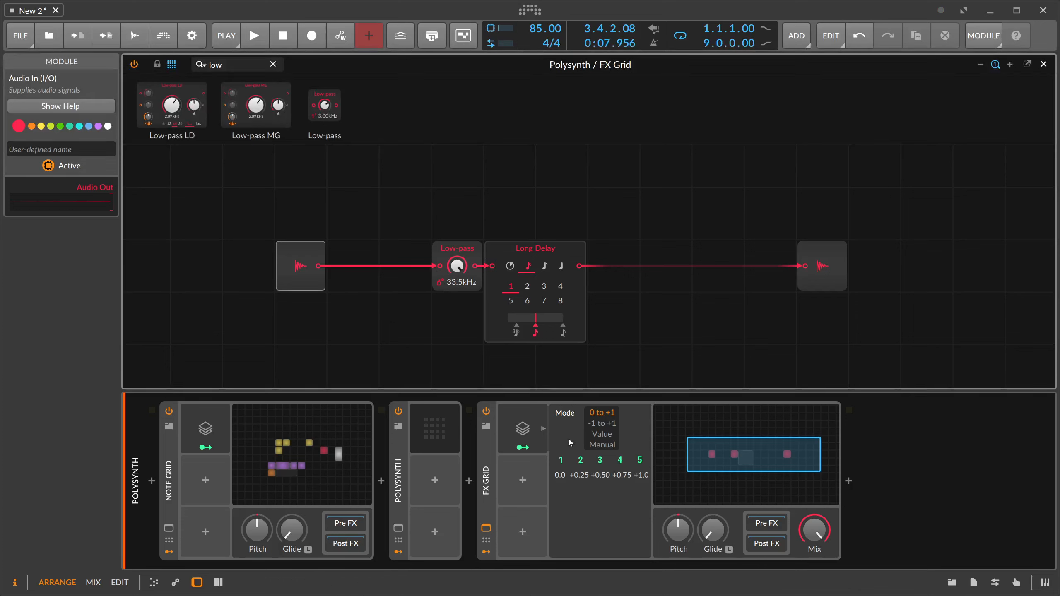
- Map Stack Voice 3 to the Low-pass cutoff with a negative modulation amount
click(567, 470)
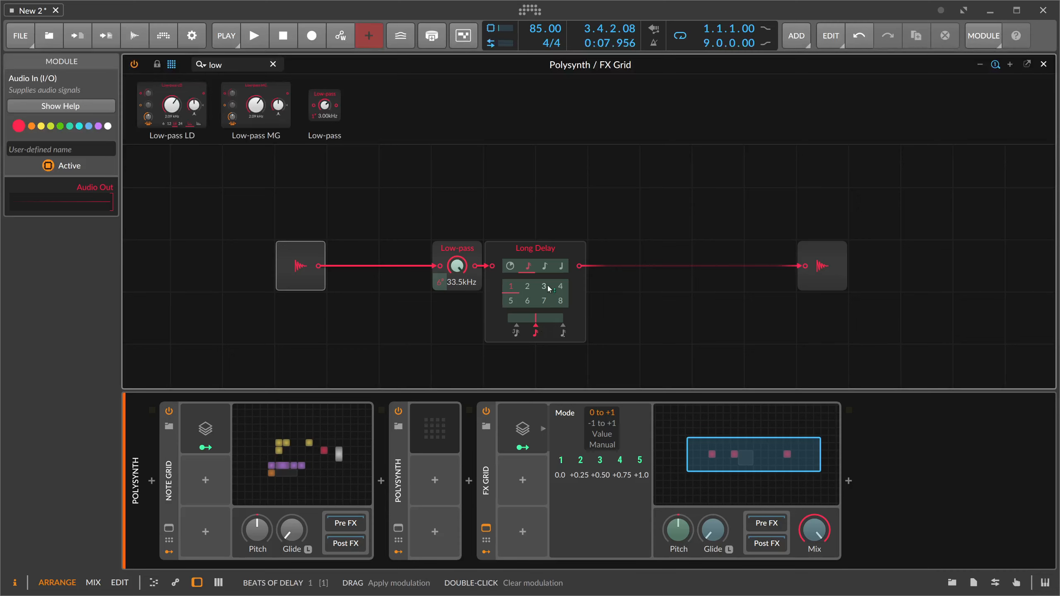
click(600, 460)
mouse_move(457, 265)
mouse_down()
mouse_move(457, 289)
mouse_move(461, 268)
mouse_up()
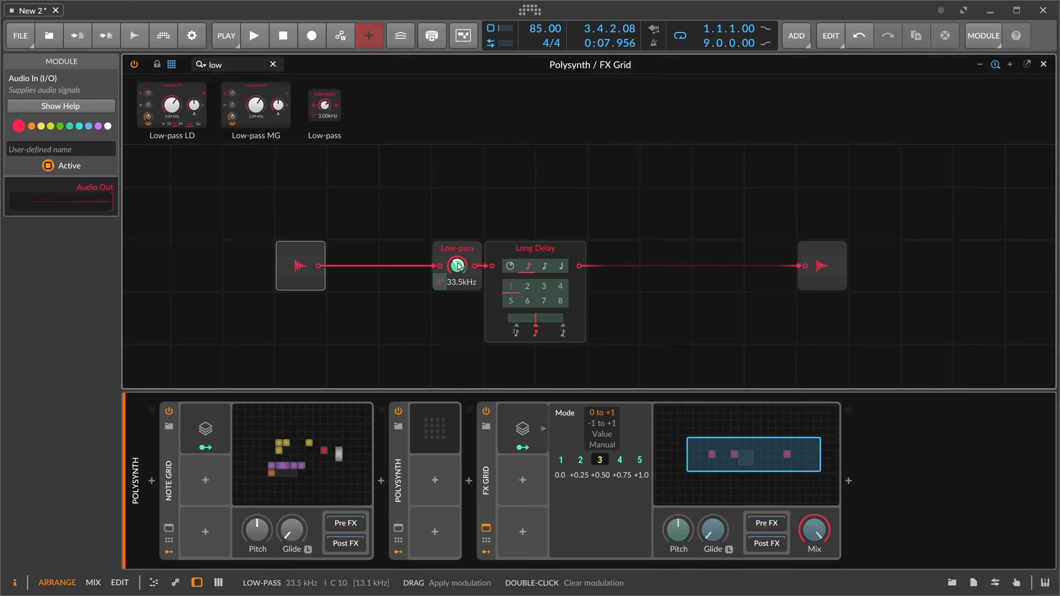
- Try the Value, Manual and -1 to +1 distribution modes of the Voice Stack, ending on 0 to +1
click(616, 435)
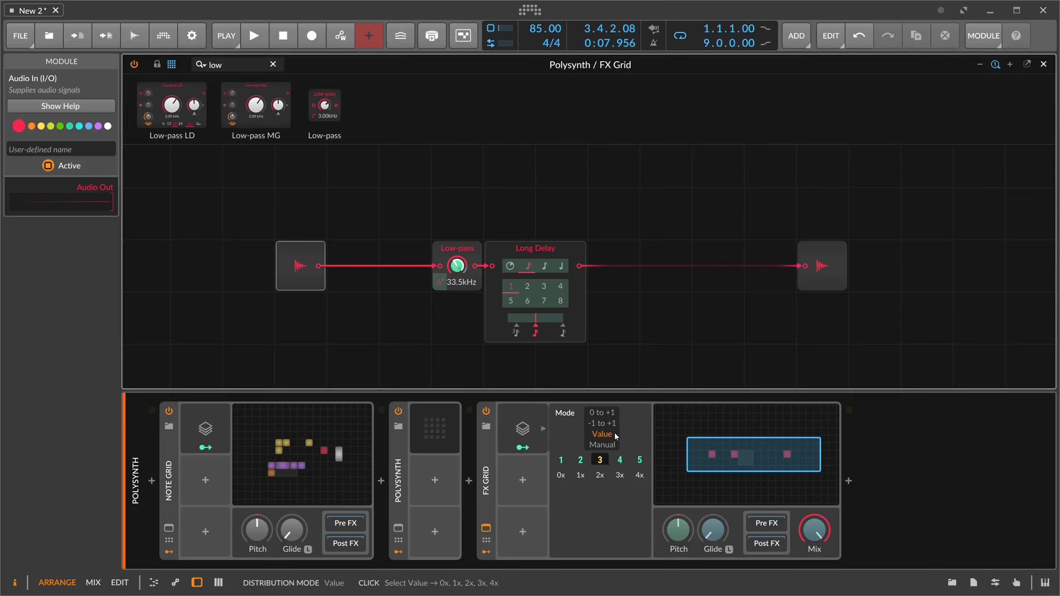
click(606, 445)
click(601, 422)
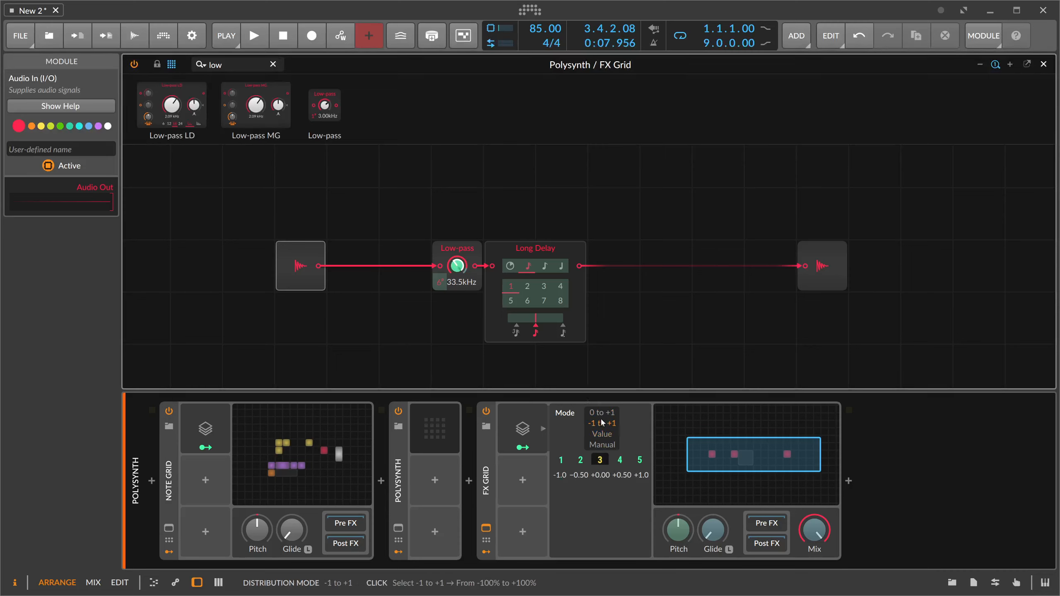
click(602, 413)
- Audition the delays while adjusting Stack Voice 3's Low-pass modulation amount to -53.4
key(space)
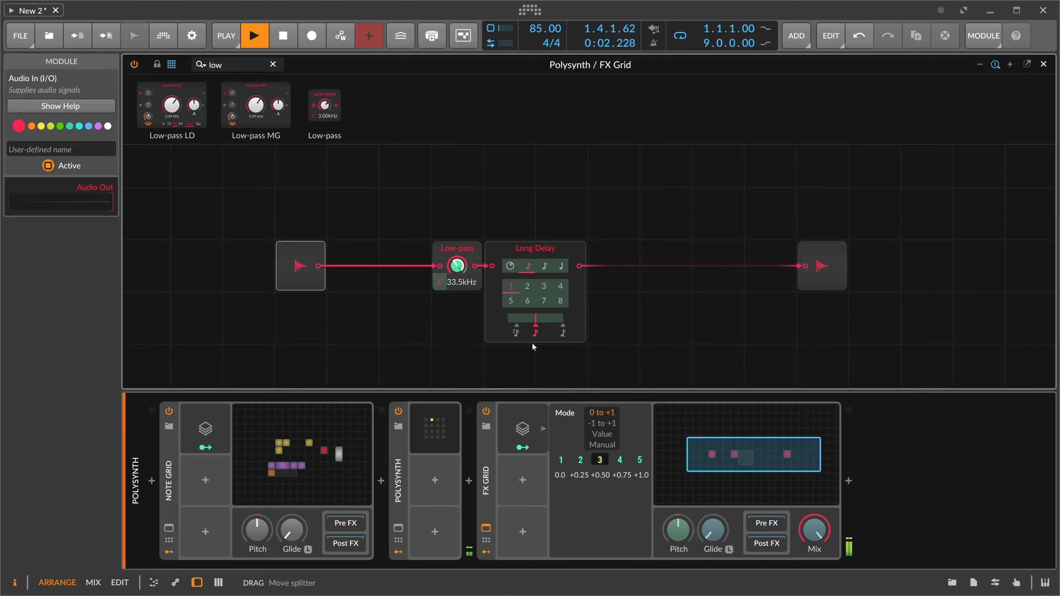
drag(457, 266, 458, 248)
key(space)
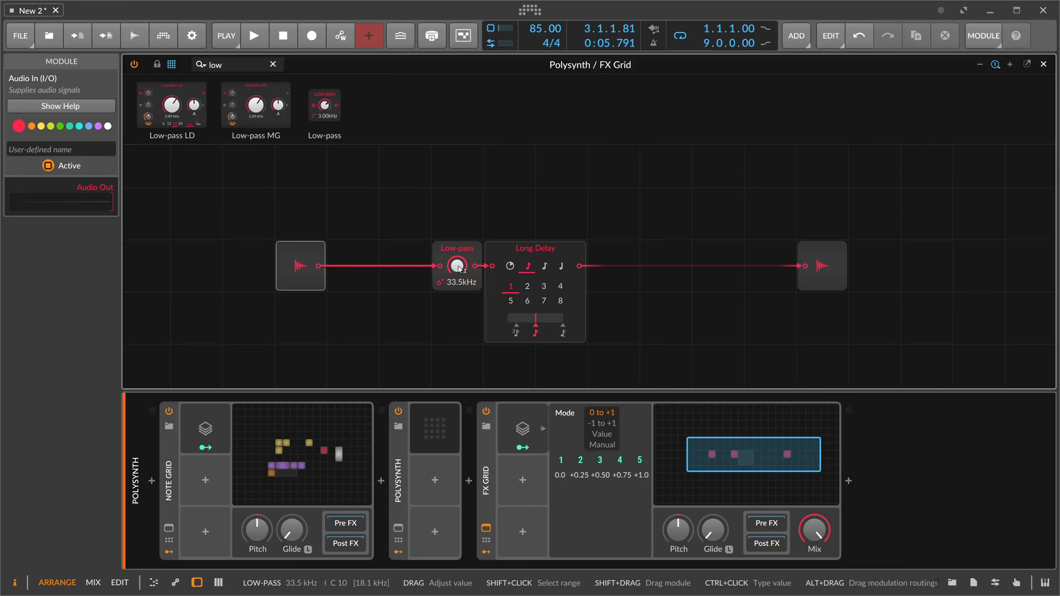
- Lower the FX Grid's mix to about a third and start playback to hear the blend
click(487, 479)
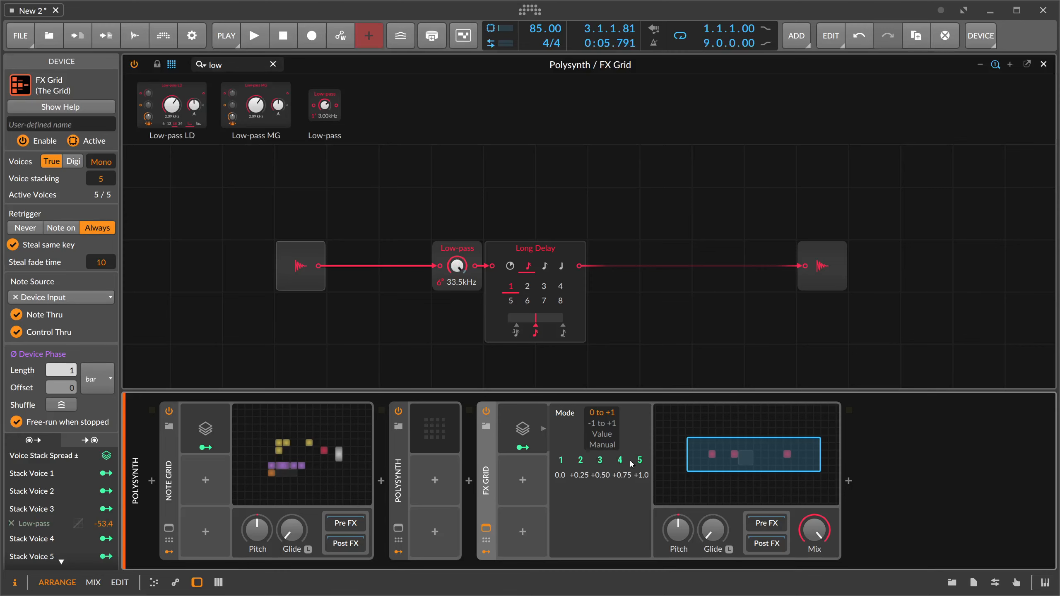
mouse_move(814, 530)
mouse_down()
mouse_move(814, 543)
mouse_move(814, 531)
mouse_up()
key(space)
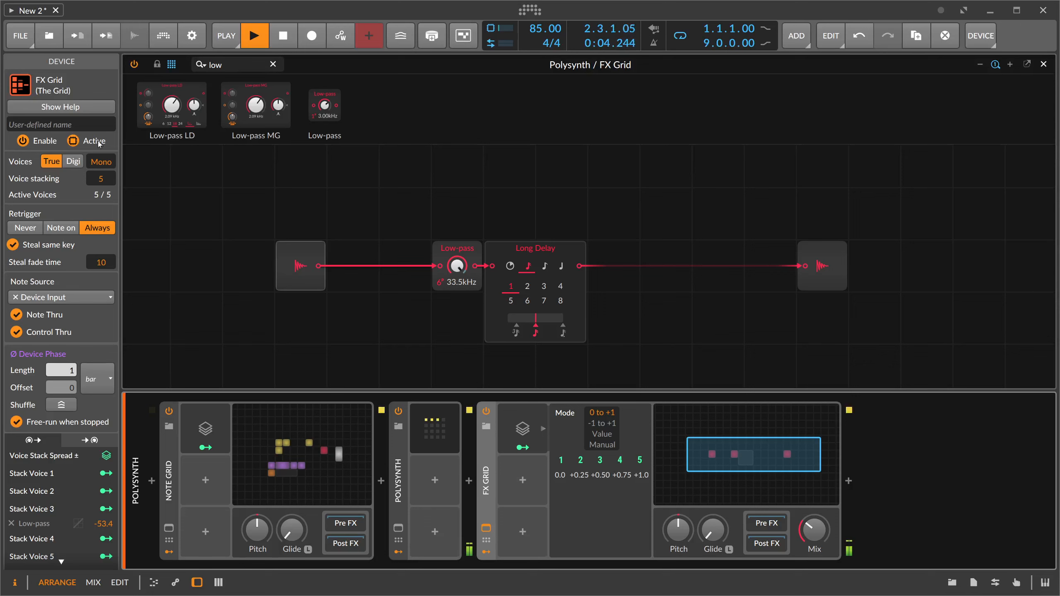
- Rename the FX Grid device as Delay, hide its Voice Stack details, collapse the device and stop playback
click(85, 126)
text(Delay)
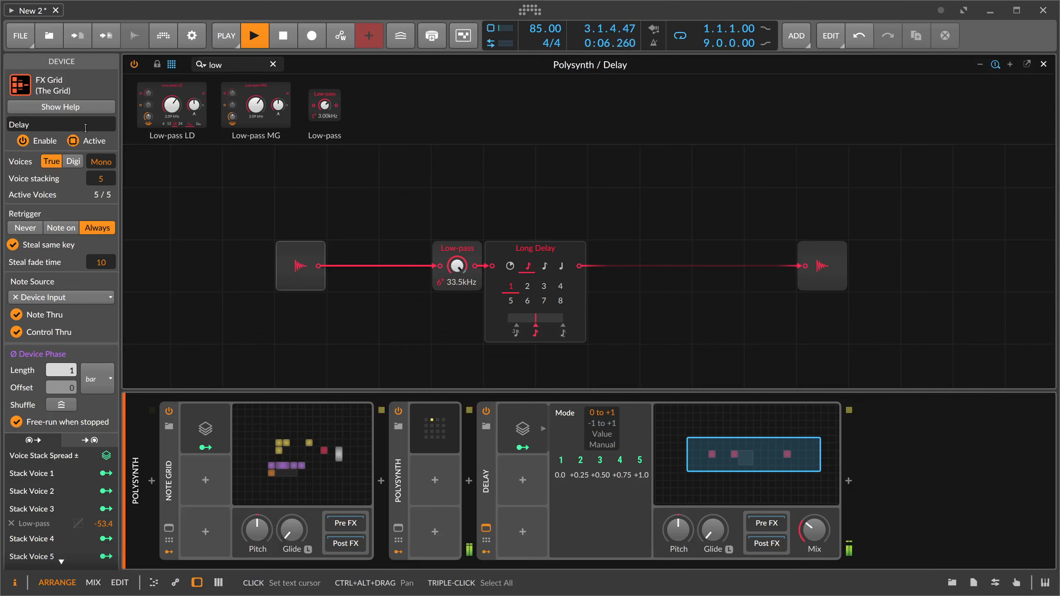
click(521, 429)
click(521, 430)
key(space)
double_click(487, 458)
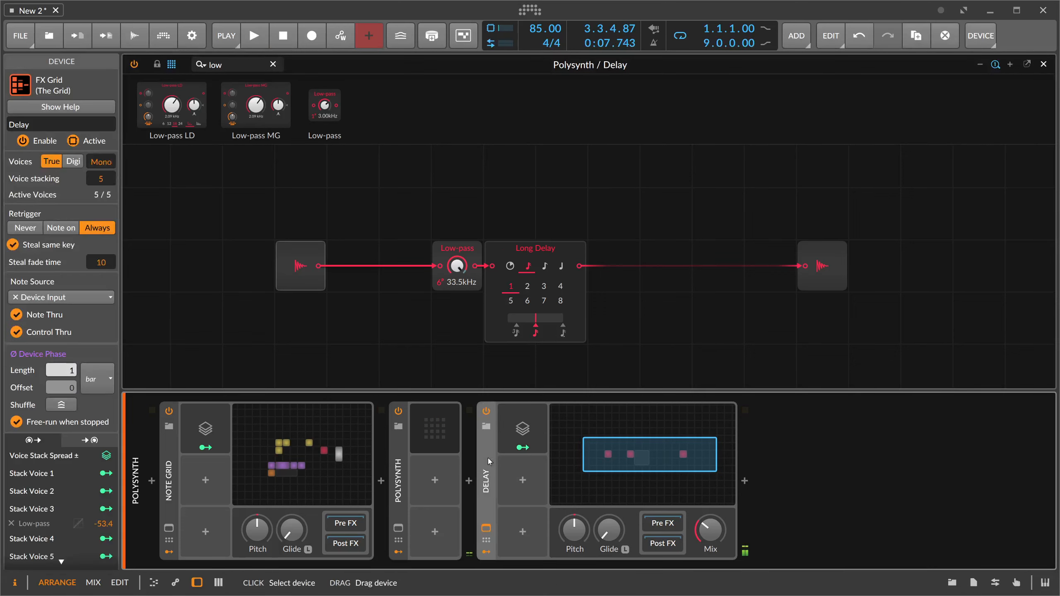
- Insert a new FX Grid device after the collapsed Delay device
click(556, 481)
text(fx)
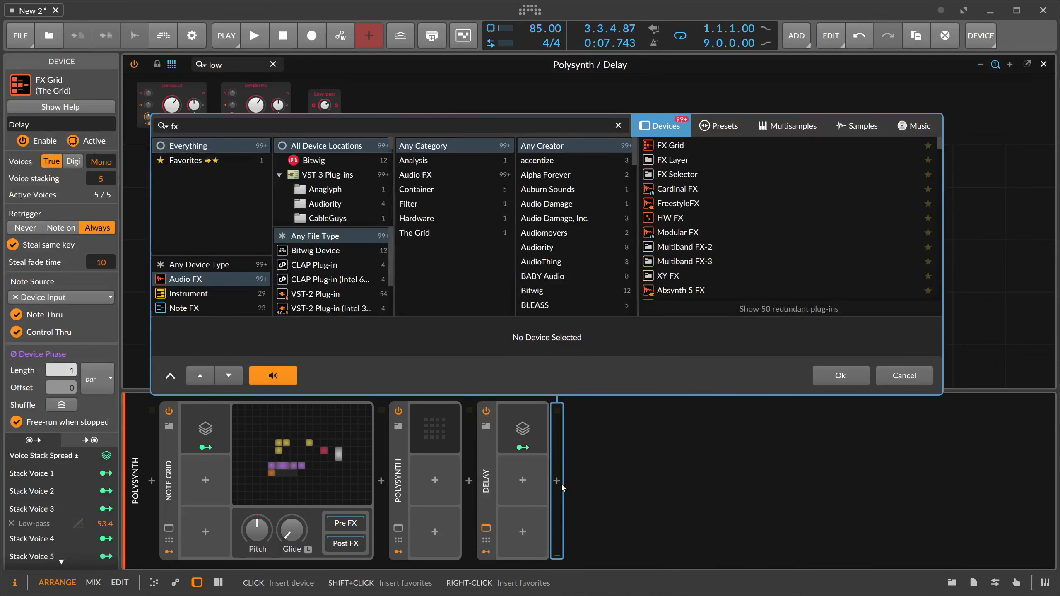
key(Return)
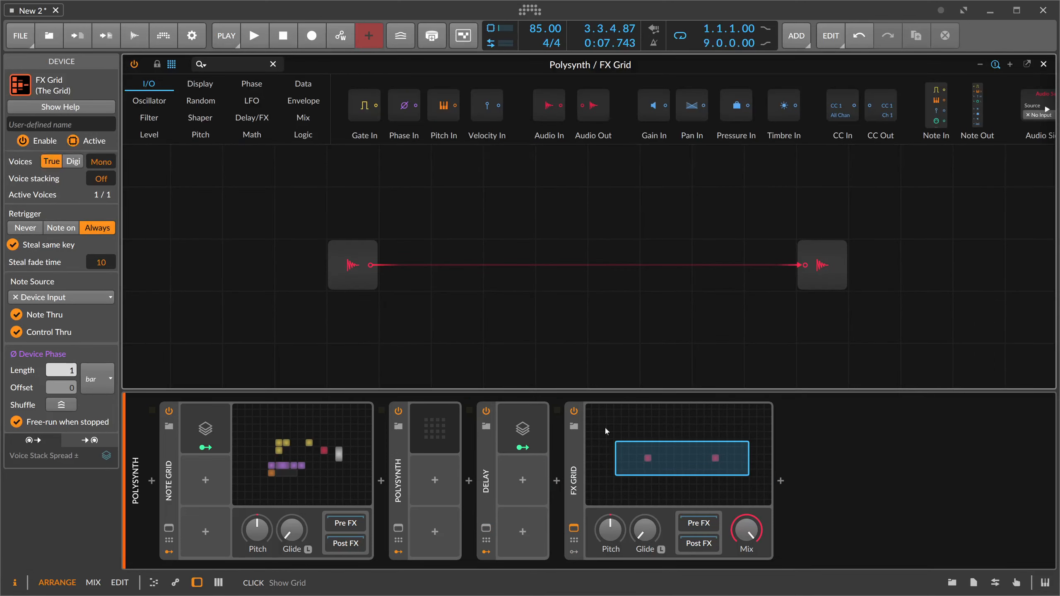
- Insert a Delay module between Audio In and Audio Out in the new grid and shift it one cell toward Audio In
click(233, 63)
text(delay)
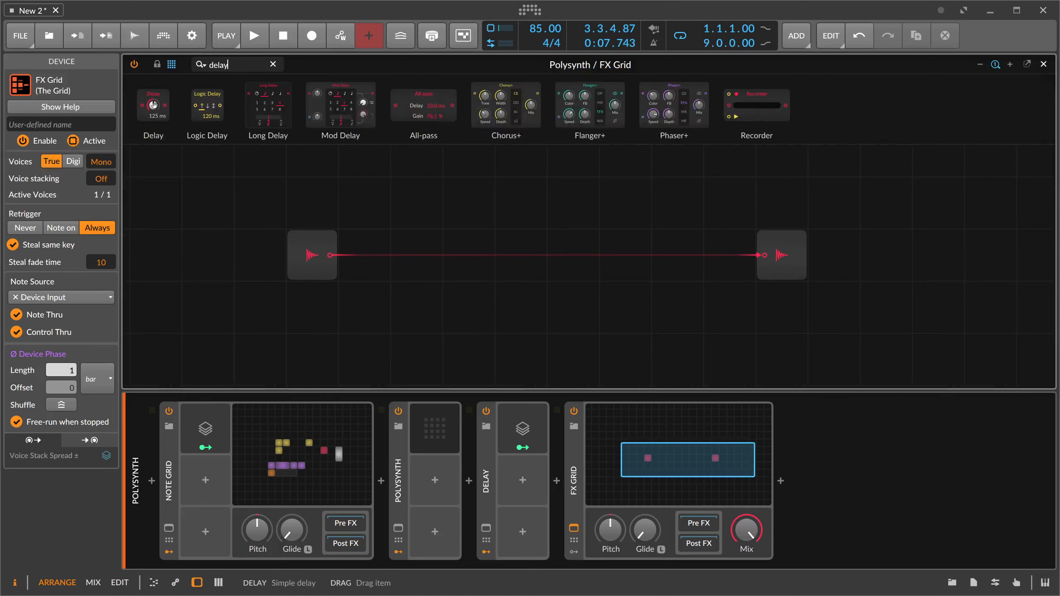
drag(153, 107, 570, 301)
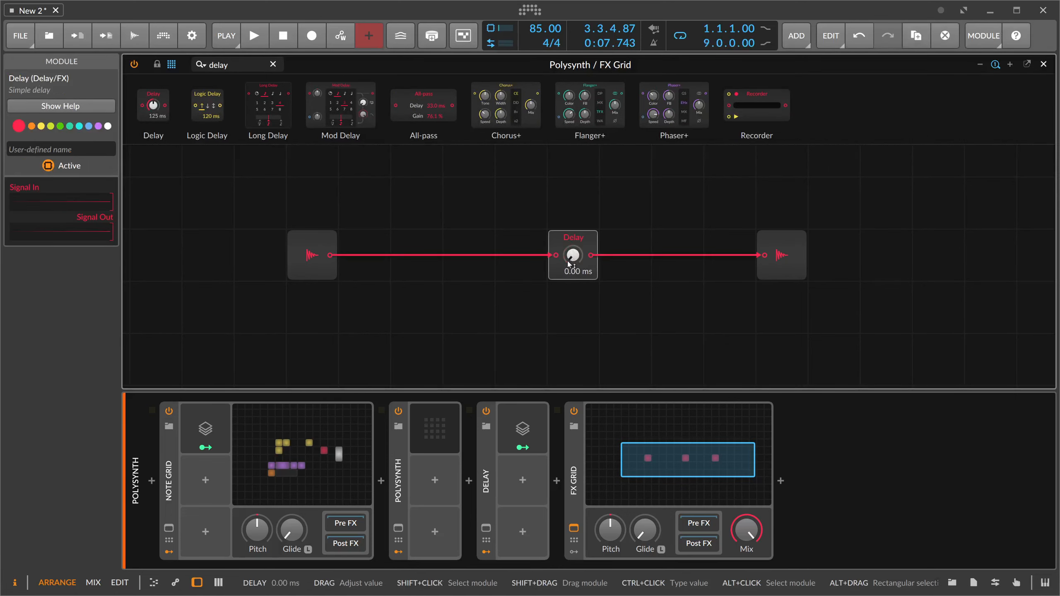
drag(577, 243, 525, 242)
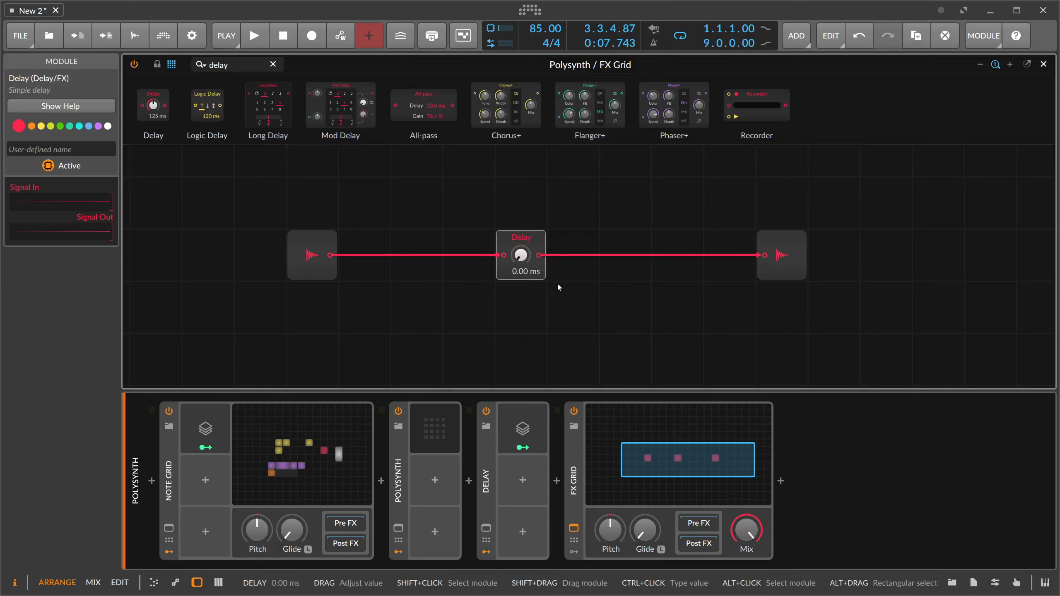
- Add a Voice Stack modulator to the new FX Grid and set its mode to 0 to +1
click(574, 552)
click(595, 431)
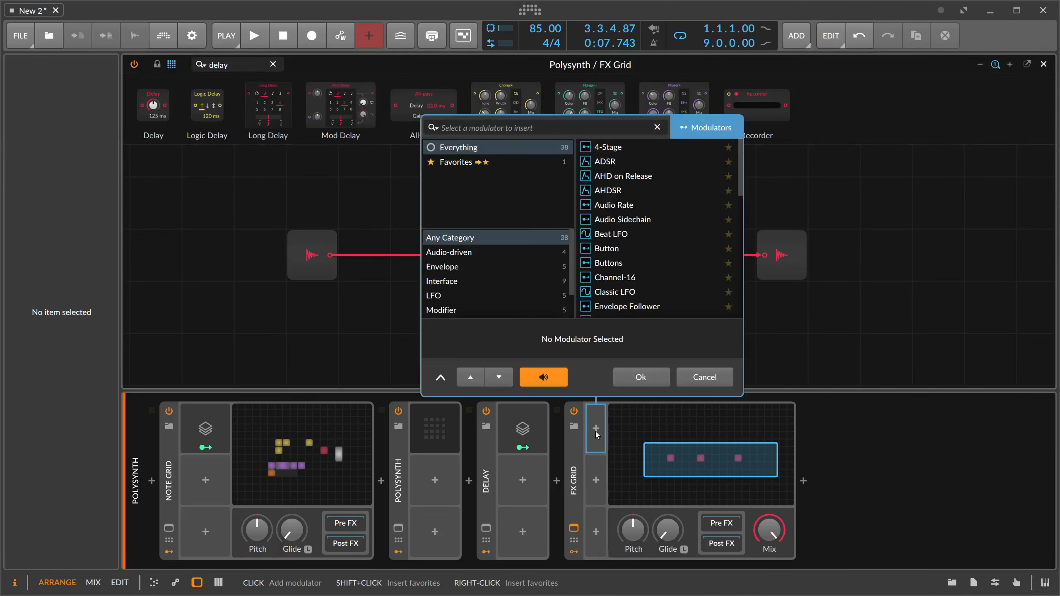
text(voice)
key(Return)
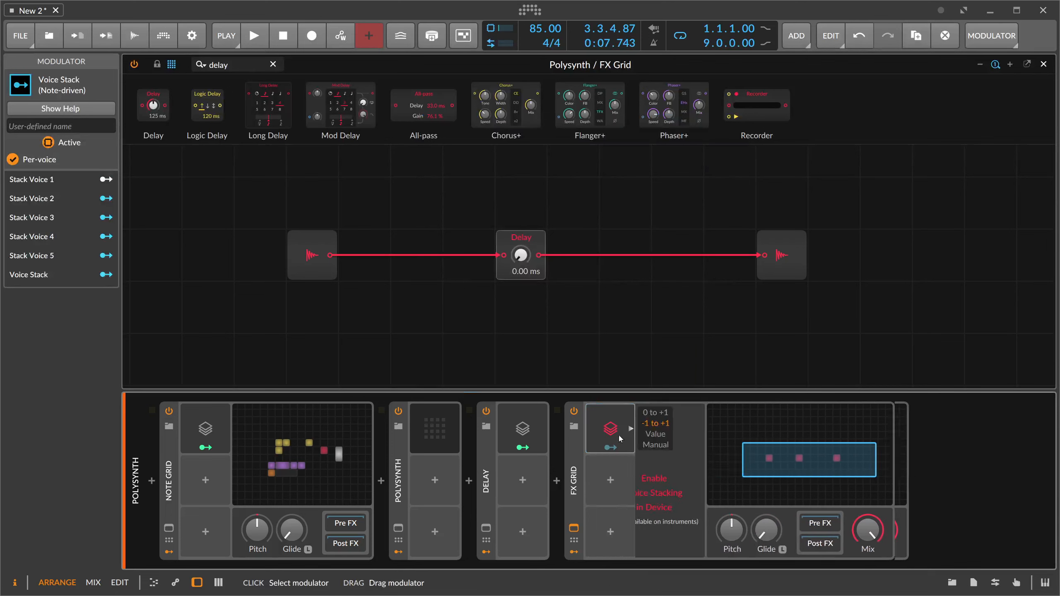
click(685, 414)
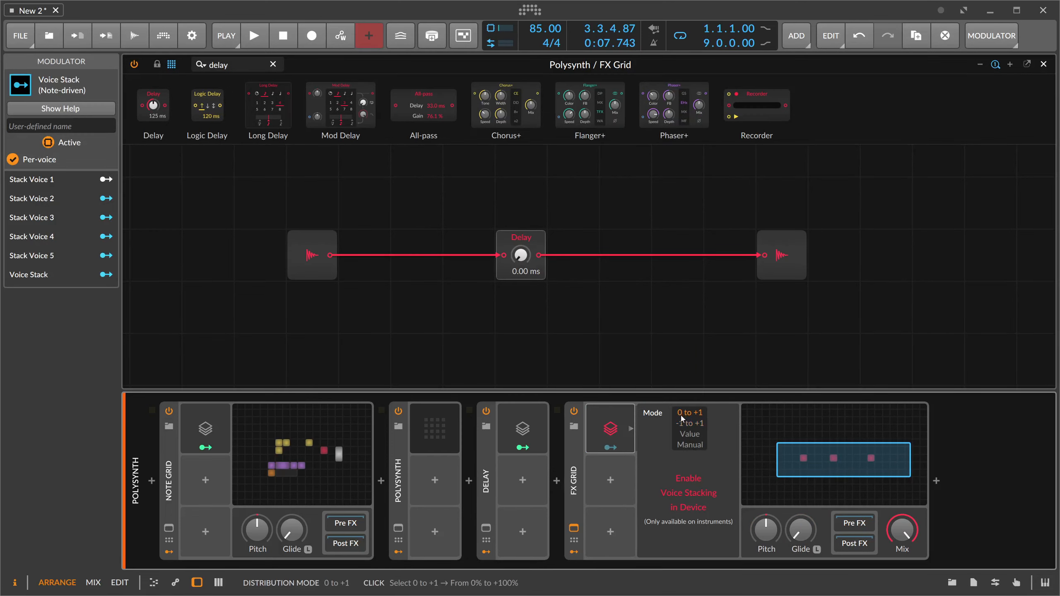
- Set the new FX Grid's voice stacking to 5 and map the Voice Stack output to the Delay time
click(575, 481)
drag(101, 179, 101, 157)
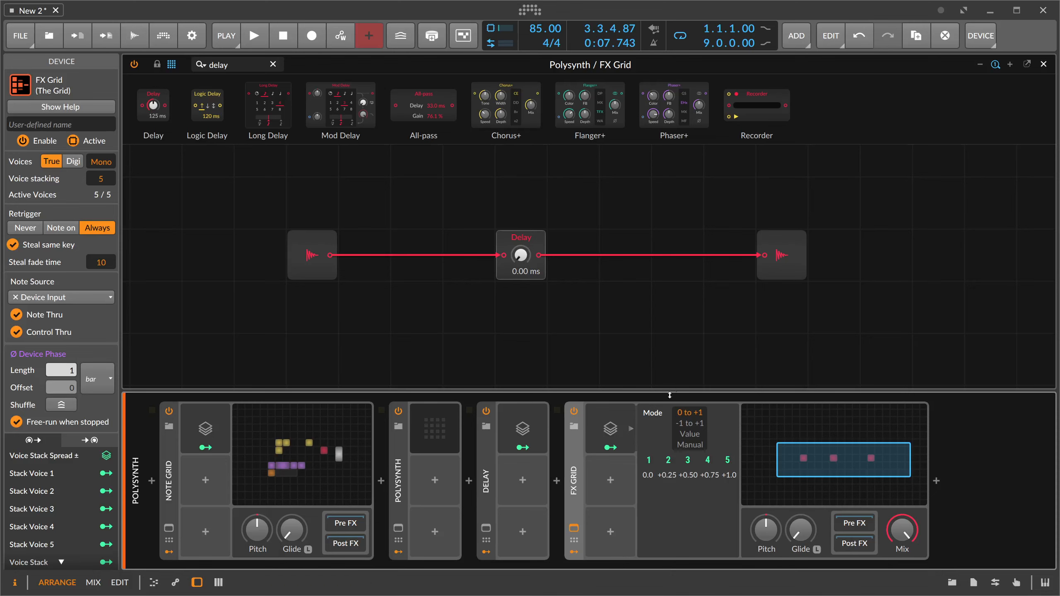
click(611, 448)
drag(520, 255, 520, 236)
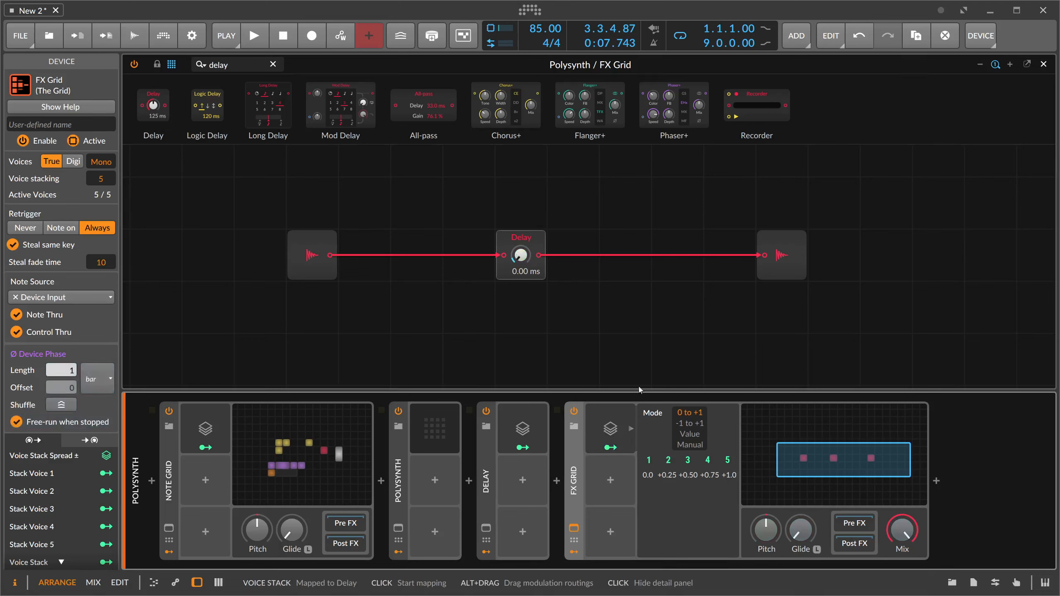
- Insert a Gain - Vol module after the Delay module and set it to -0.3 dB during playback
drag(234, 66, 155, 64)
text(vol)
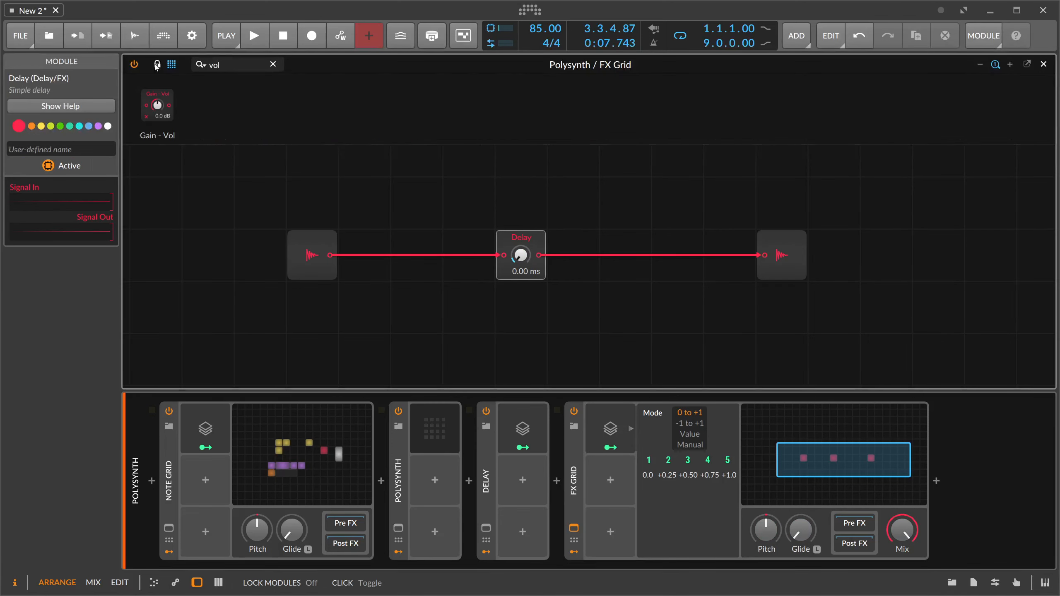
key(Return)
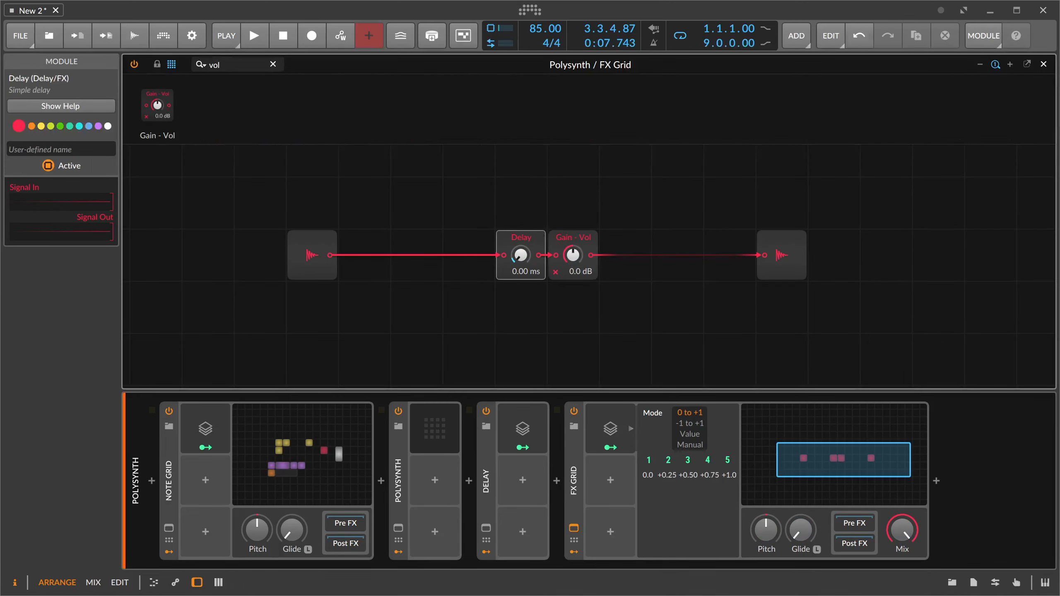
key(space)
drag(573, 280, 573, 263)
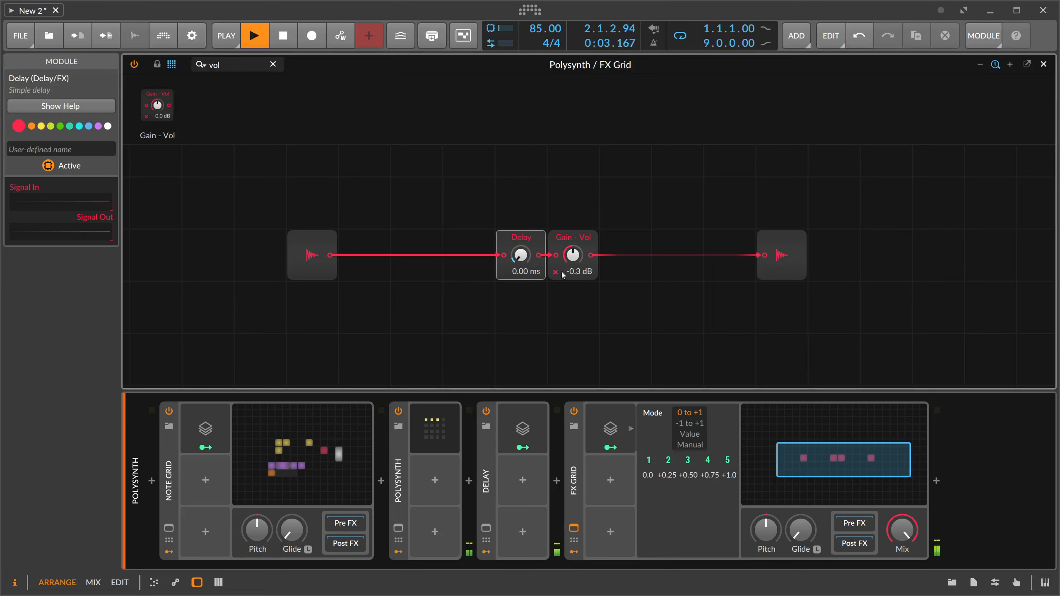
- Raise the Voice Stack modulation amount on the Delay time to 0.376 while listening, and stop playback
click(611, 447)
drag(521, 255, 520, 244)
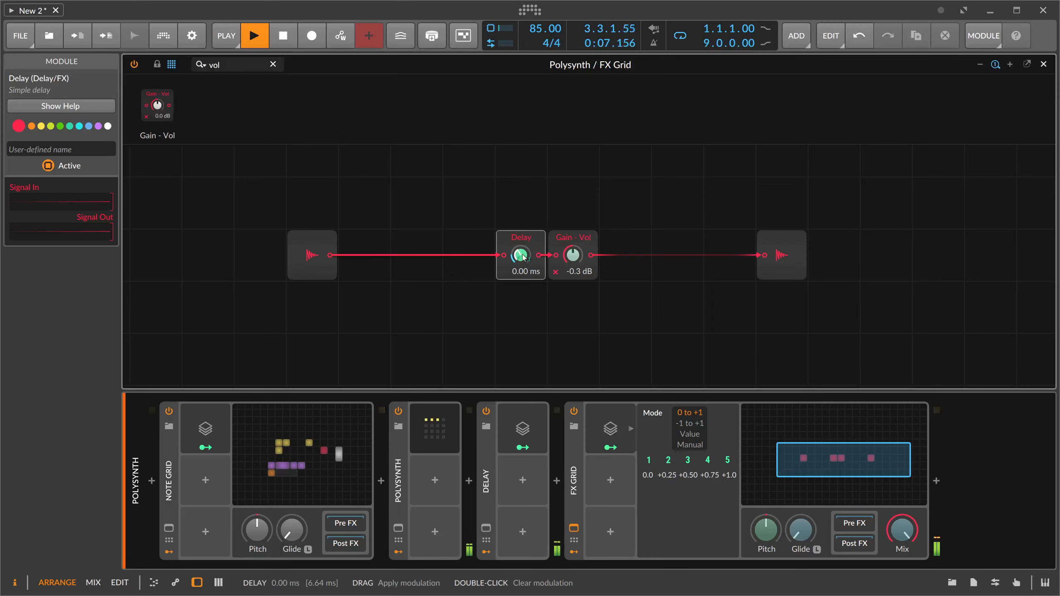
click(626, 448)
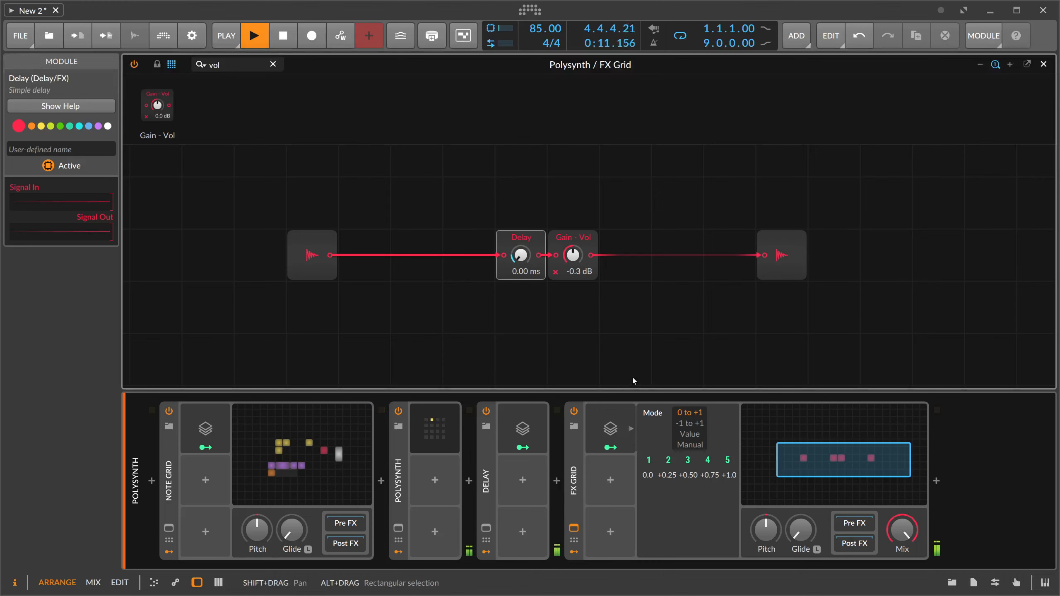
key(space)
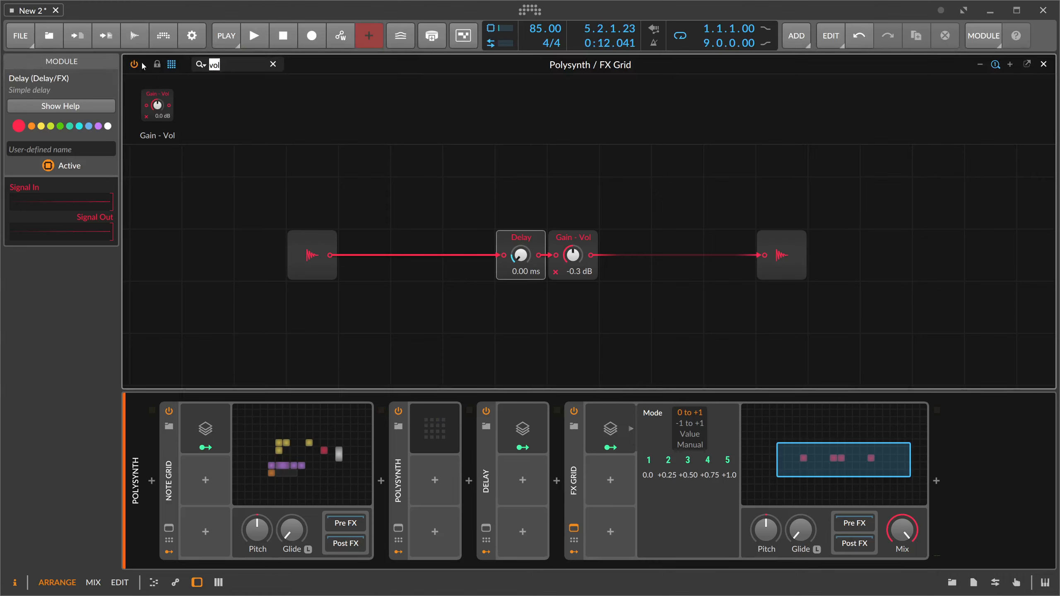
- Insert a Pan module between the Gain - Vol module and Audio Out
key(BackSpace)
key(BackSpace)
key(BackSpace)
text(pan)
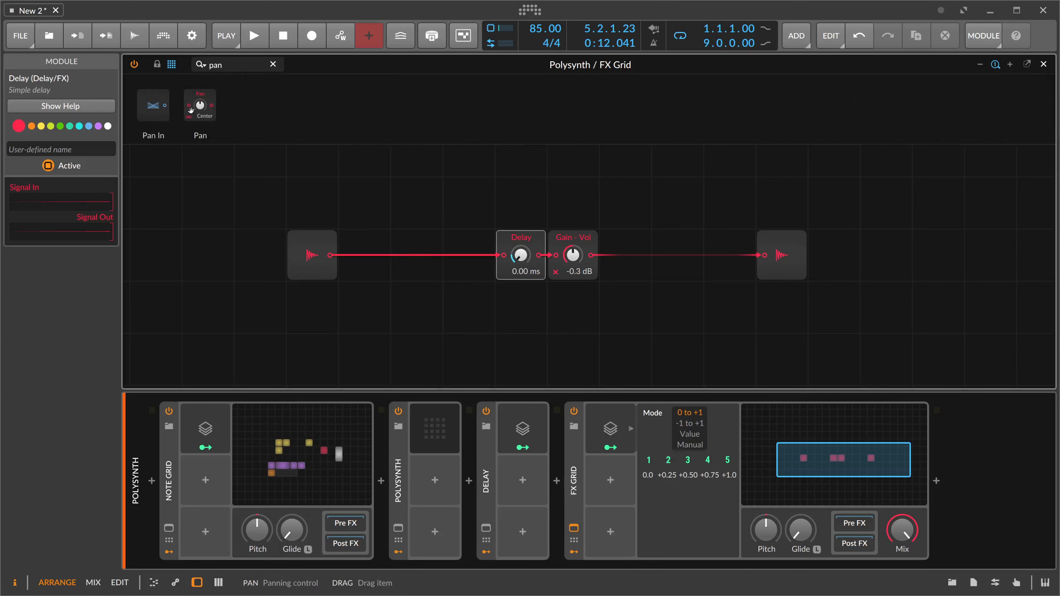
drag(200, 105, 596, 277)
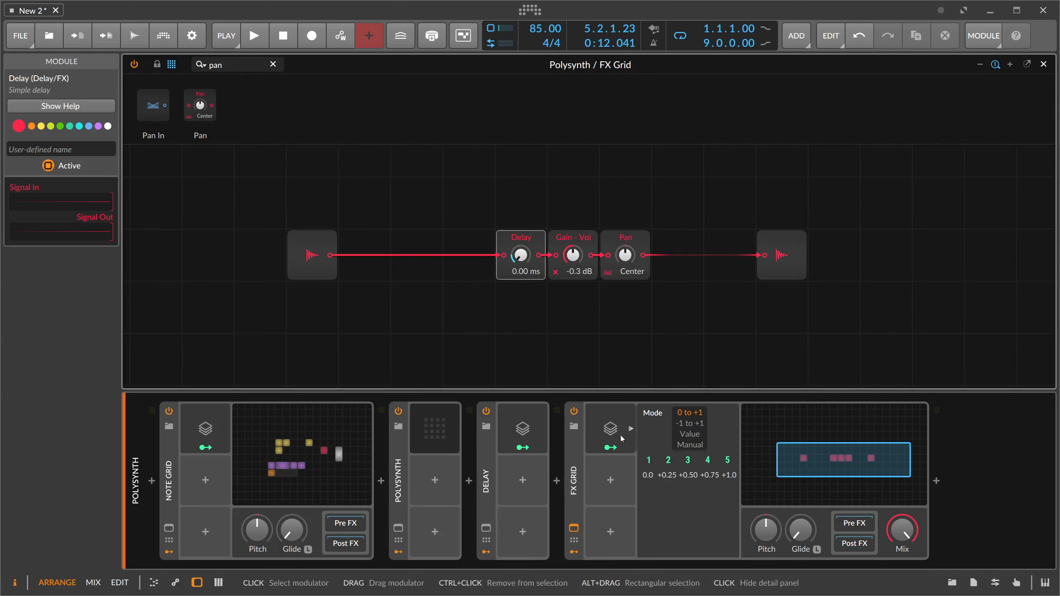
- Add a second Voice Stack modulator to the new FX Grid and set its mode to -1 to +1
click(611, 482)
text(voice)
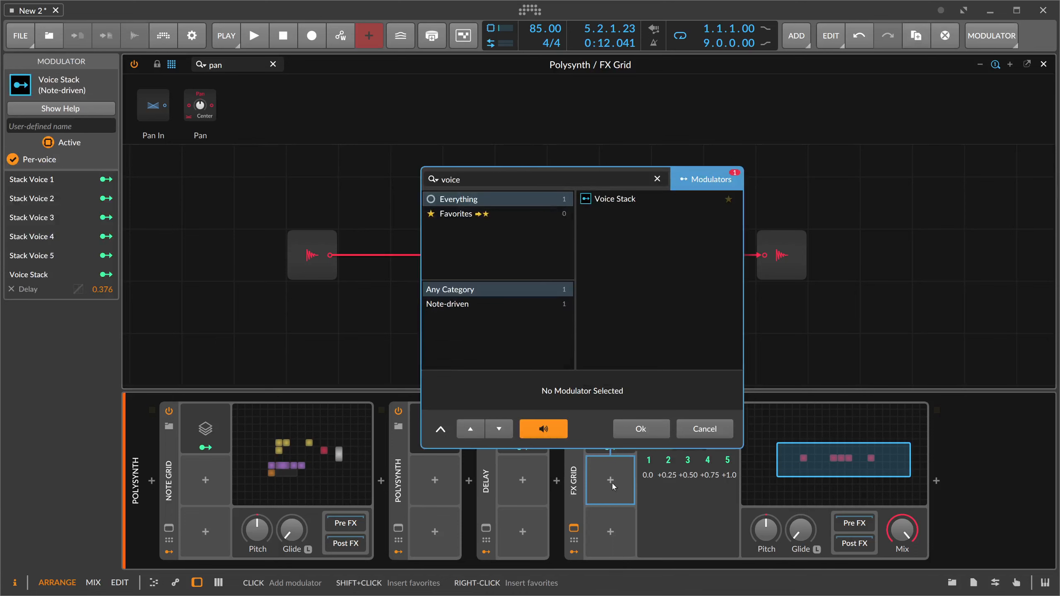
key(Return)
click(677, 425)
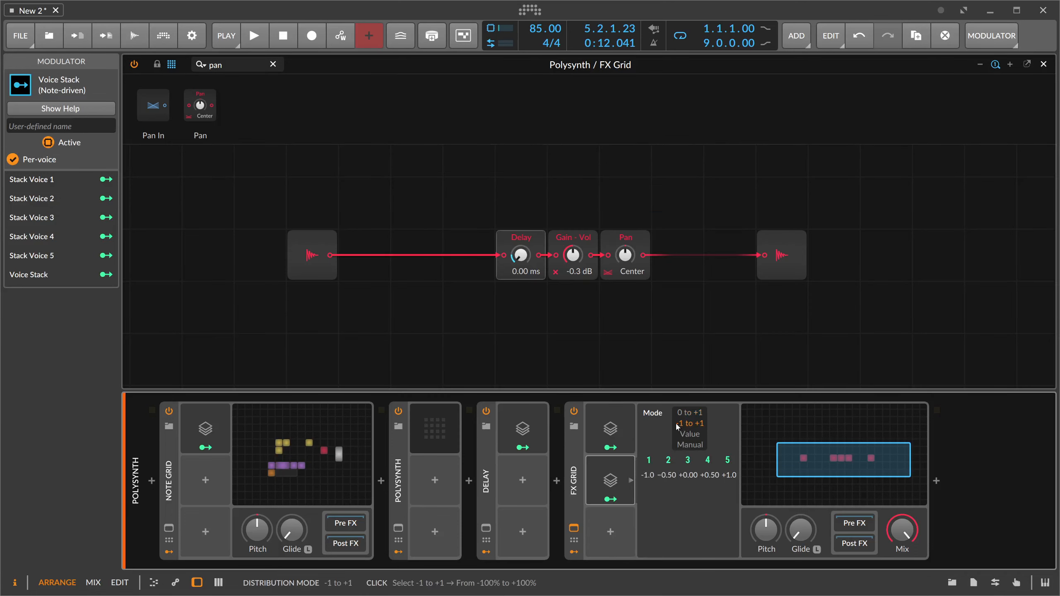
- Map the second Voice Stack's output to the Pan module with an amount of 1.000 and play the sequence
click(611, 499)
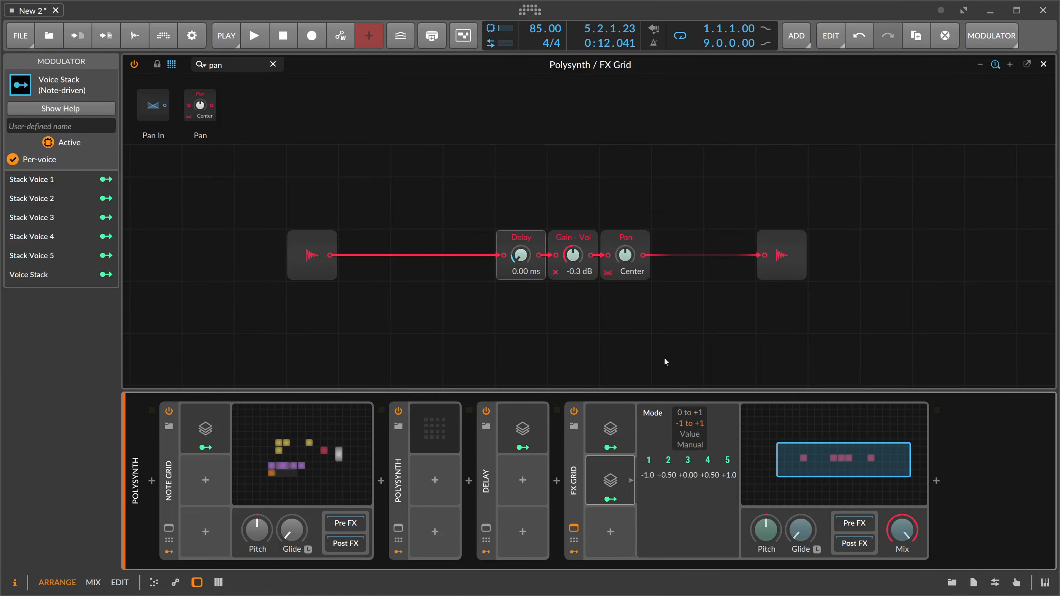
drag(625, 255, 625, 217)
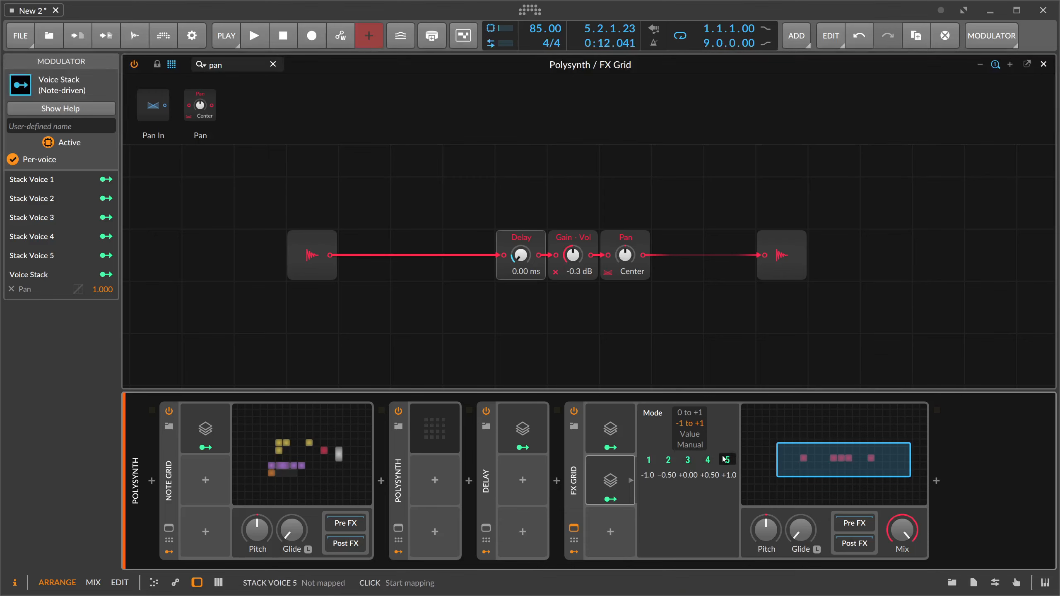
click(630, 476)
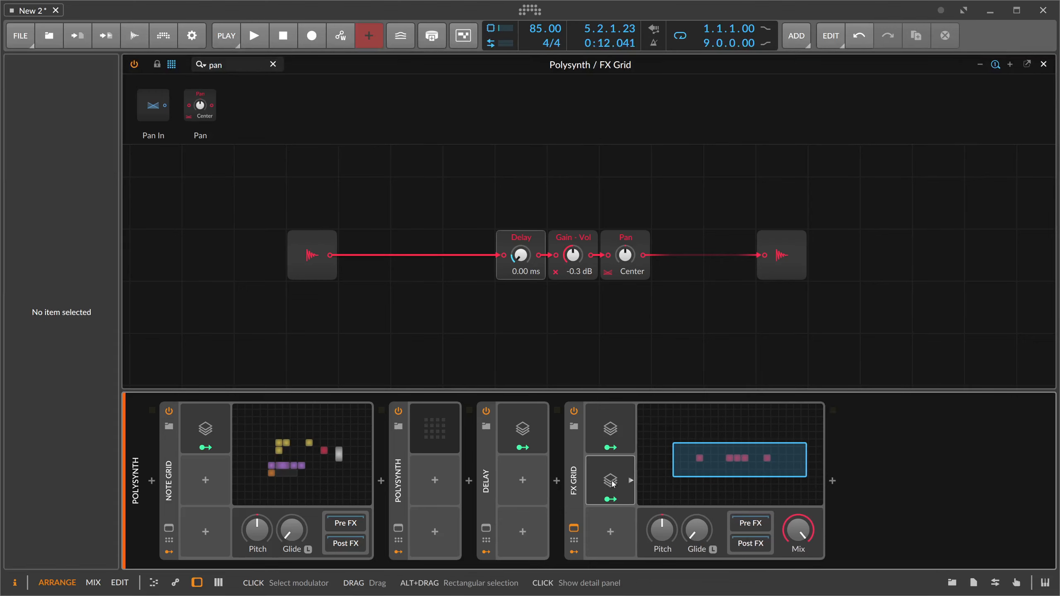
key(space)
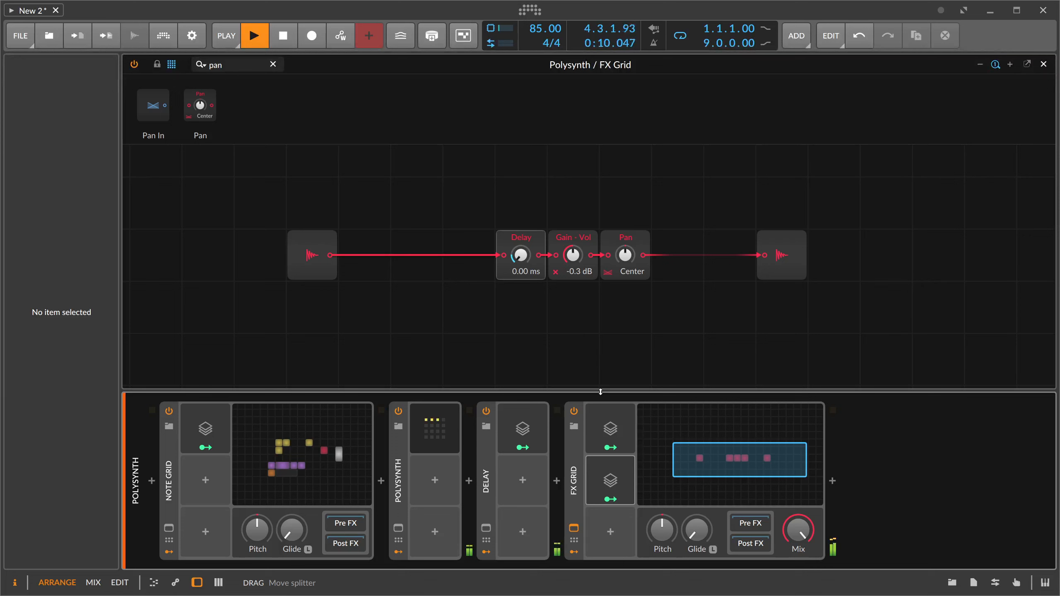
- Stop playback, switch the first Voice Stack modulator to Manual mode, and return its Voice 1 amount to zero after a trial adjustment
click(617, 439)
key(space)
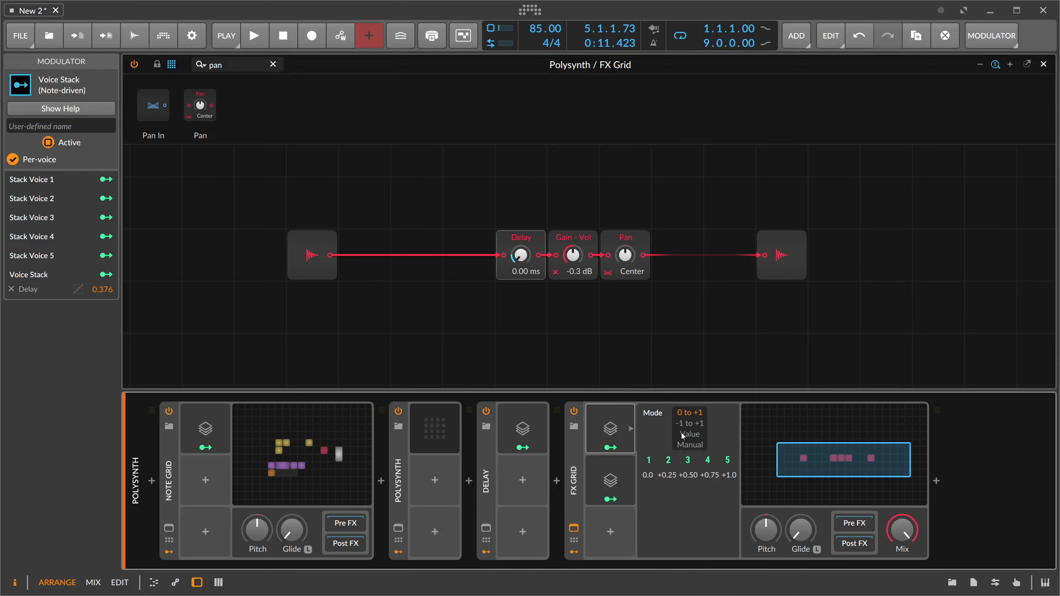
click(688, 445)
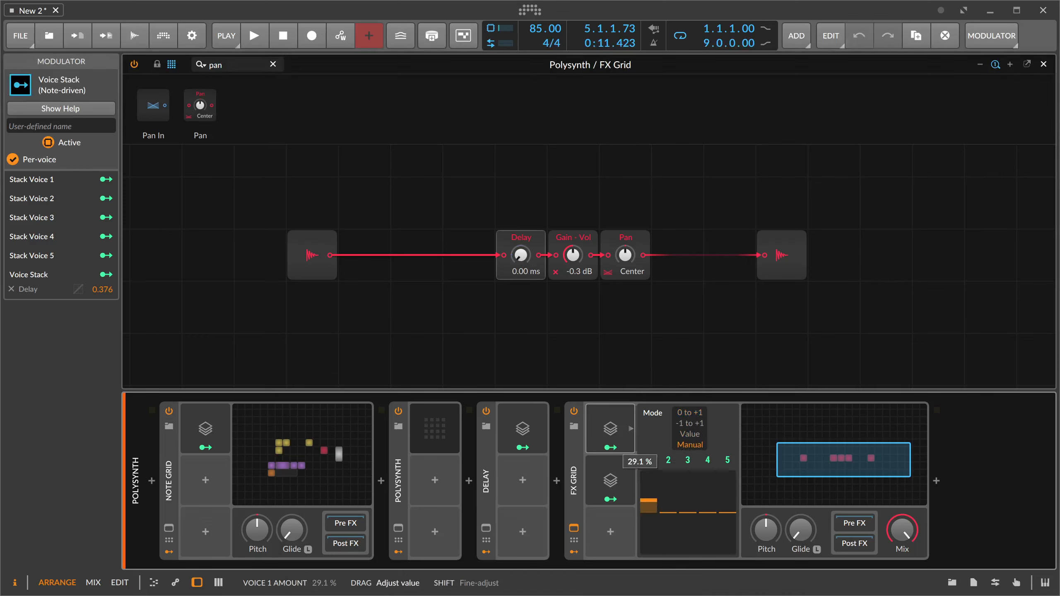
drag(648, 502, 659, 514)
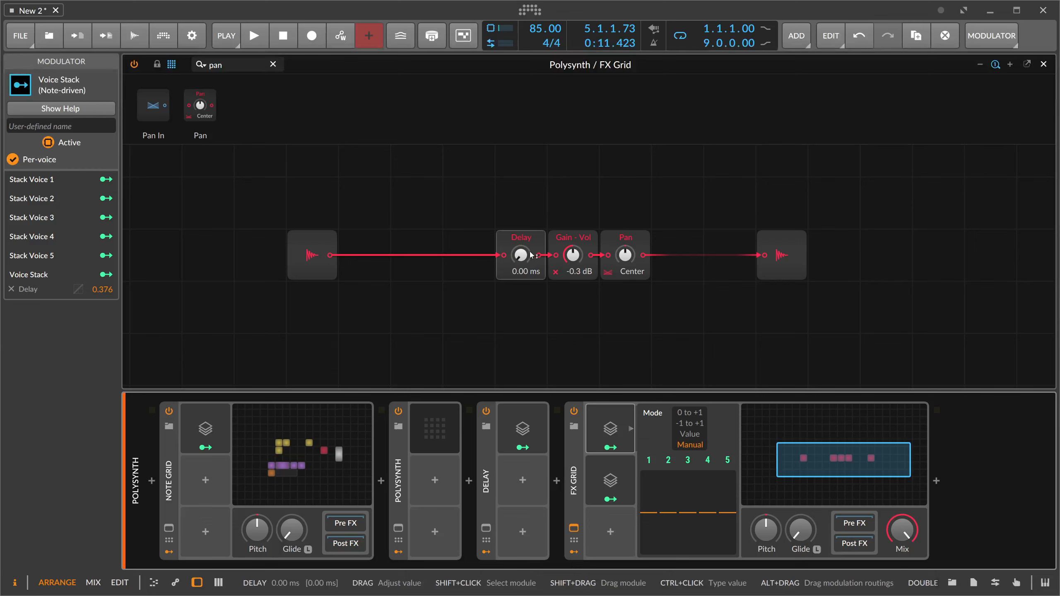
- Add a Random modulator to the FX Grid with a Free trigger, per-voice operation off, and its rate in Hz
click(610, 533)
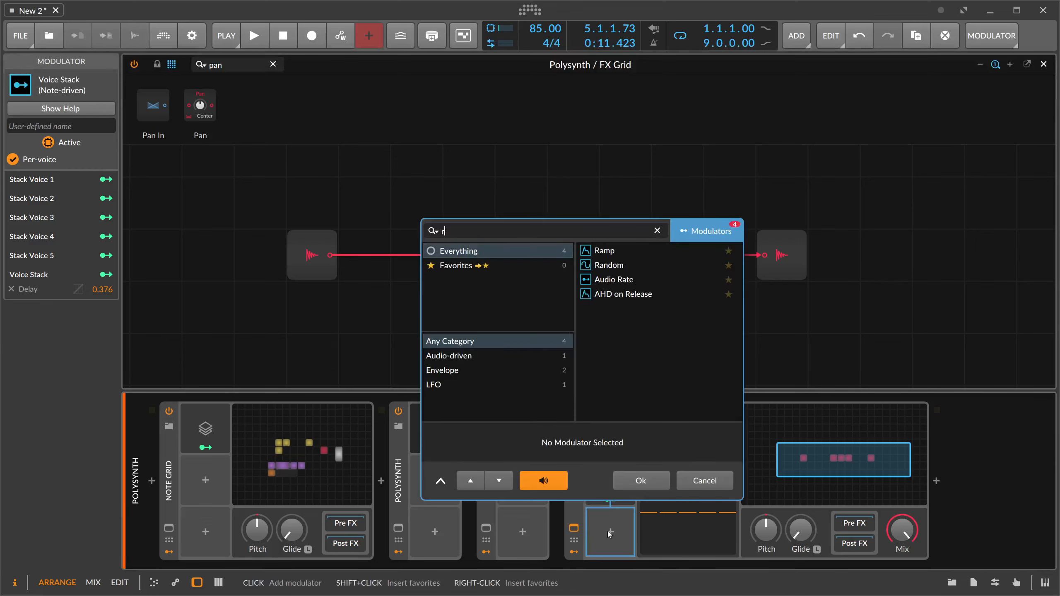
text(ra)
key(Return)
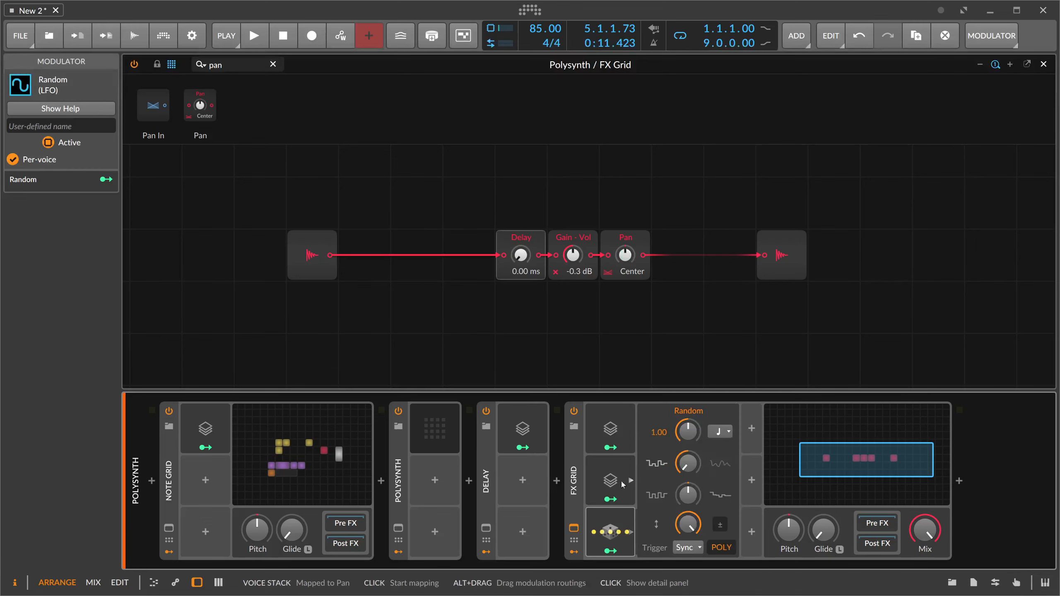
click(689, 547)
click(684, 501)
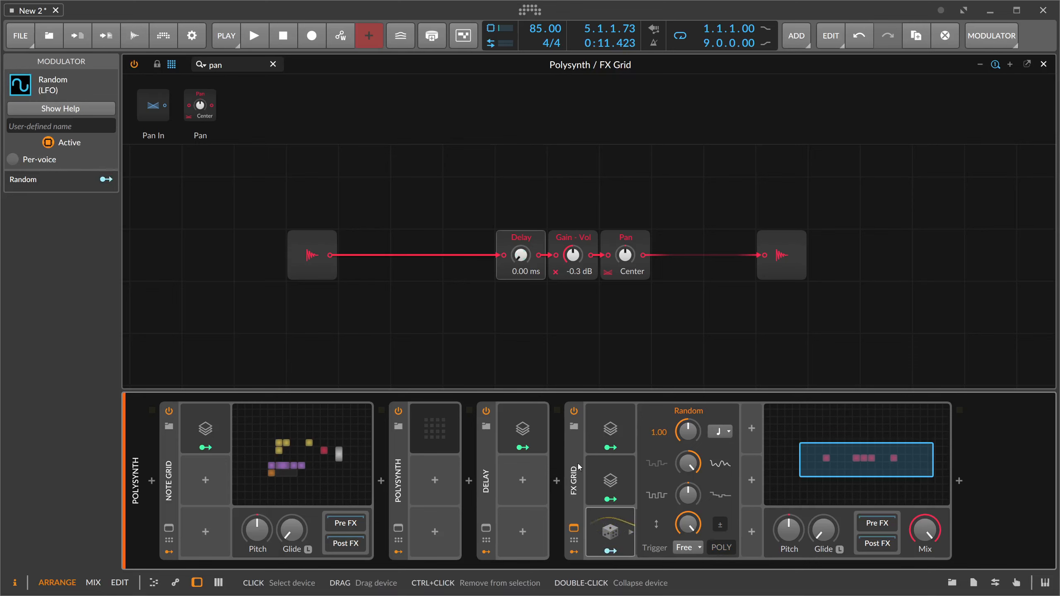
click(720, 432)
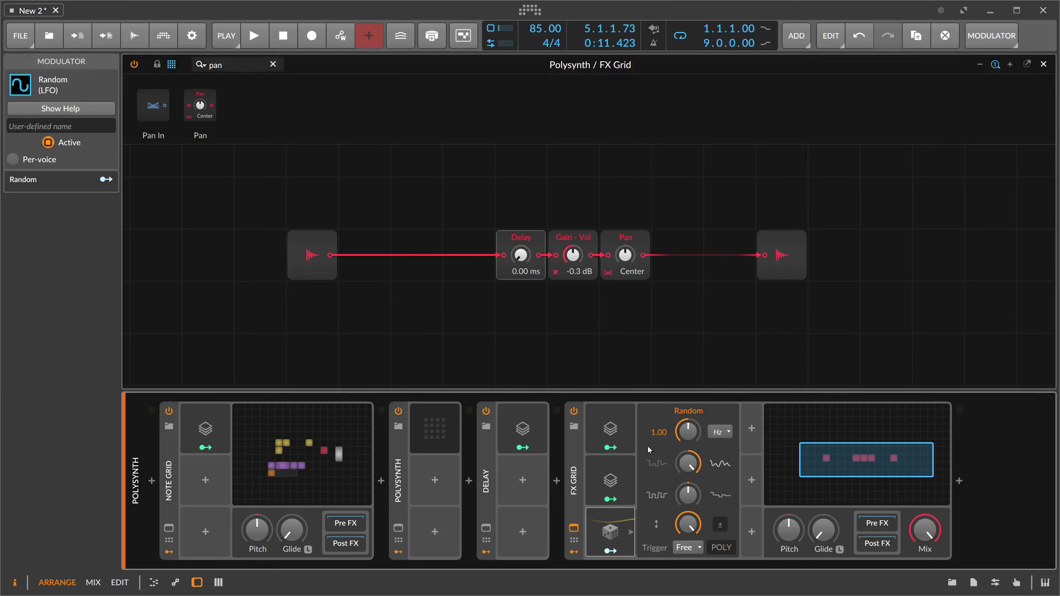
- Duplicate the Random modulator into the free modulator slots for a total of five
click(612, 533)
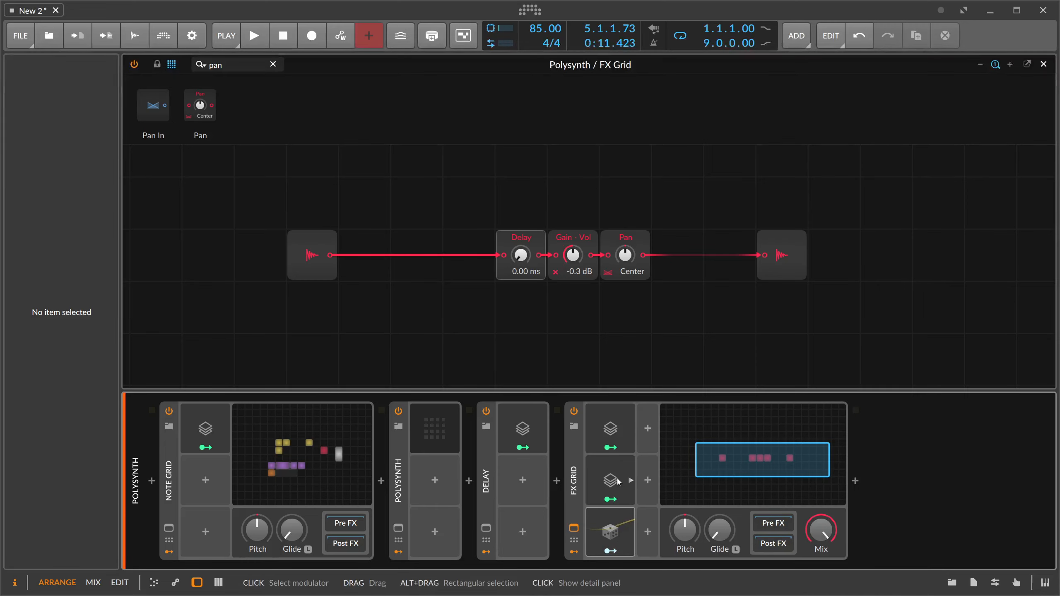
click(614, 433)
click(617, 442)
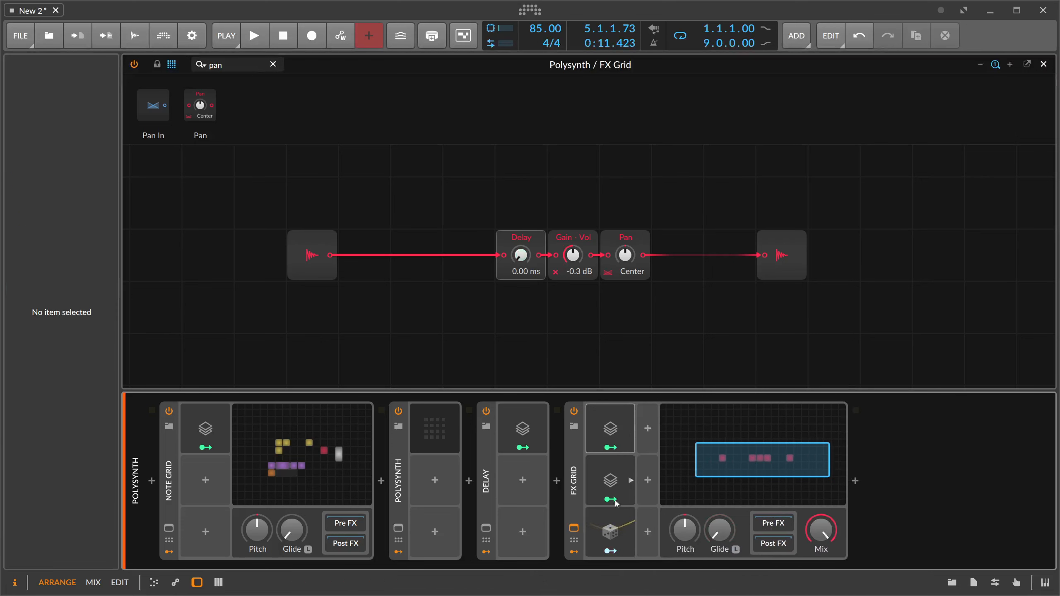
click(621, 528)
drag(622, 528, 699, 427)
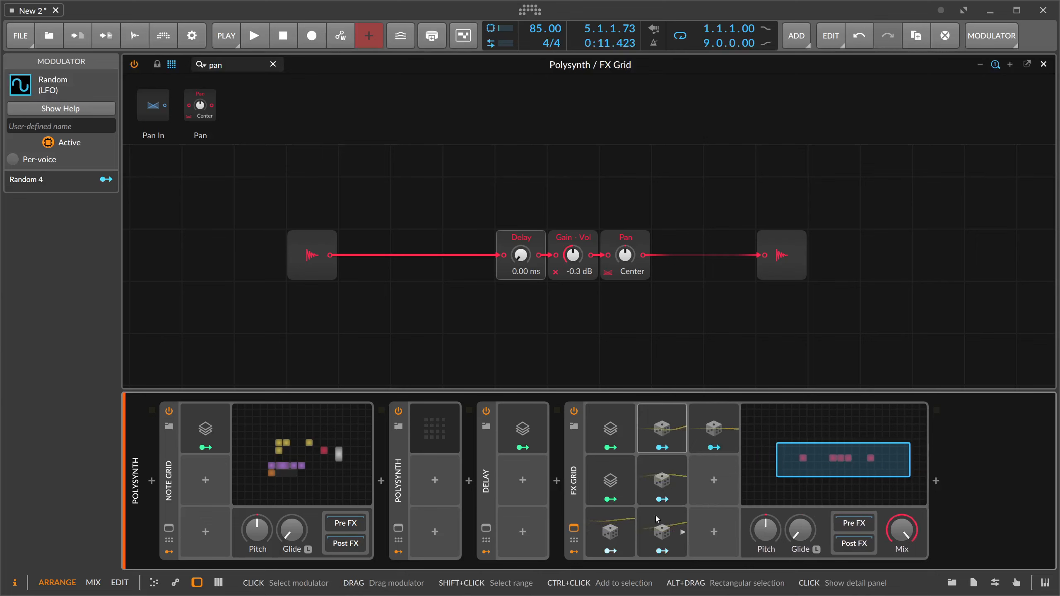
- Map each of the five Random modulators to its own Voice 1 to Voice 5 amount in the first Voice Stack, nearly at full depth
click(626, 432)
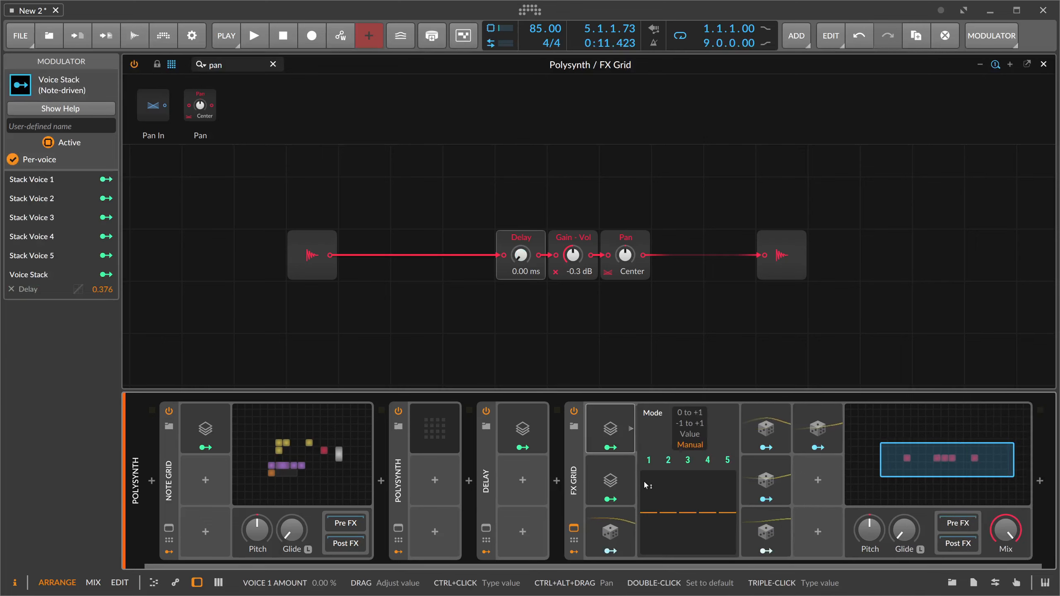
click(612, 551)
drag(651, 515, 649, 472)
click(766, 447)
drag(668, 514, 668, 473)
click(766, 500)
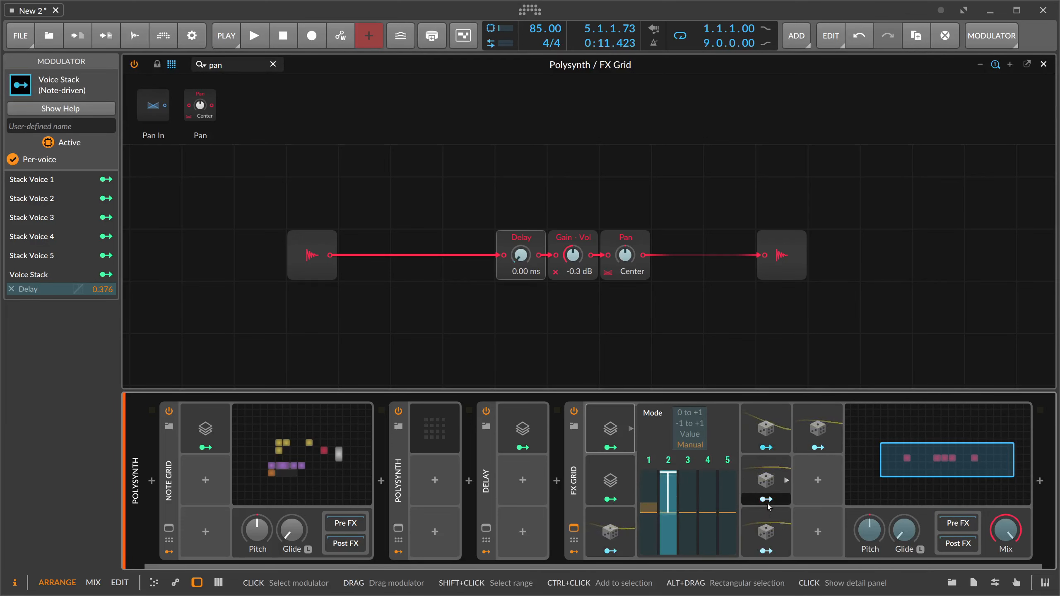
drag(688, 513, 688, 473)
click(766, 552)
drag(708, 512, 707, 479)
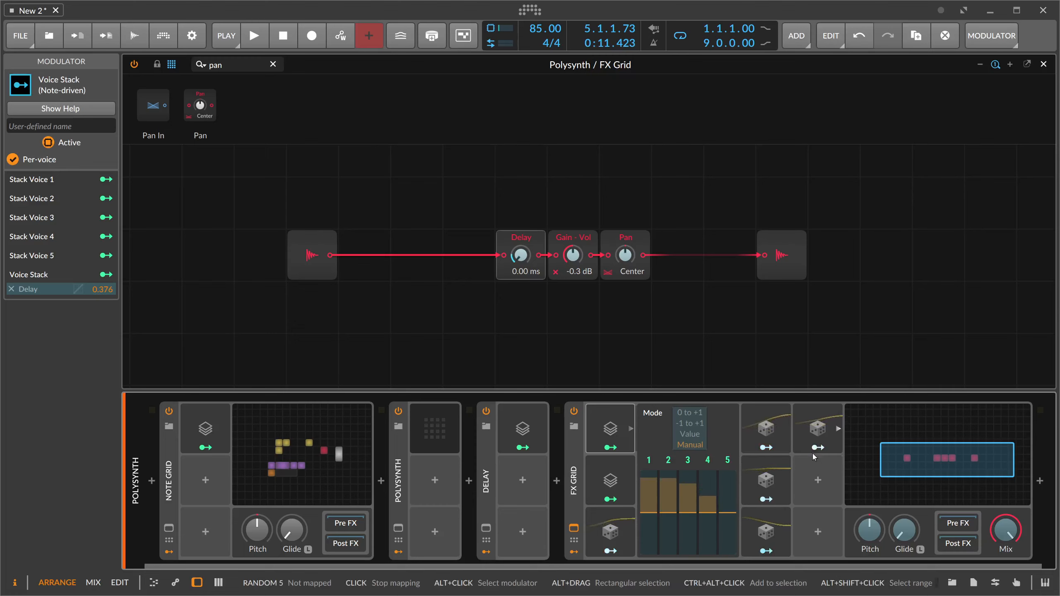
drag(728, 513, 728, 471)
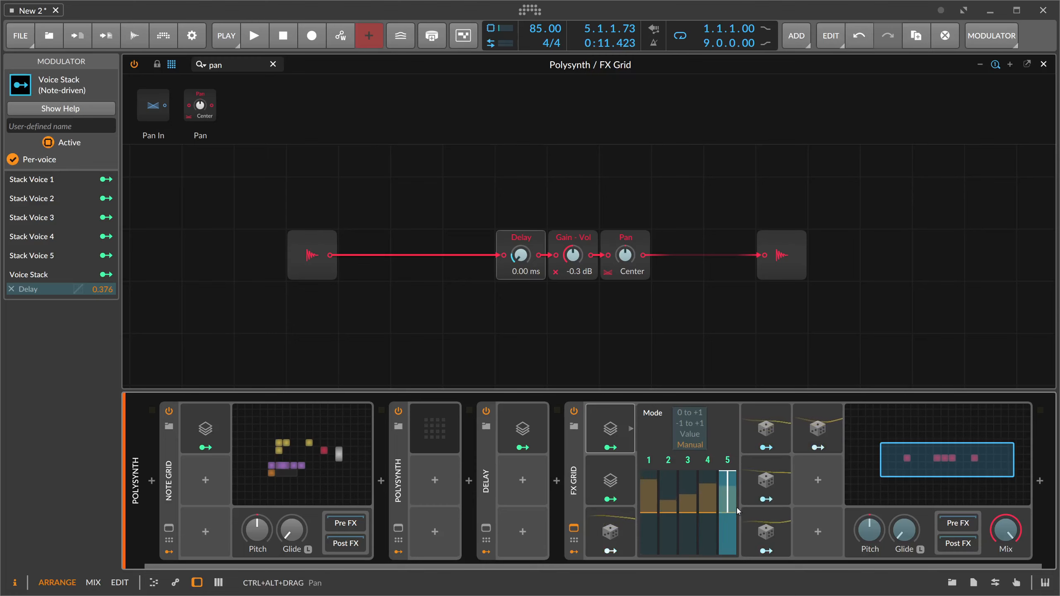
click(806, 450)
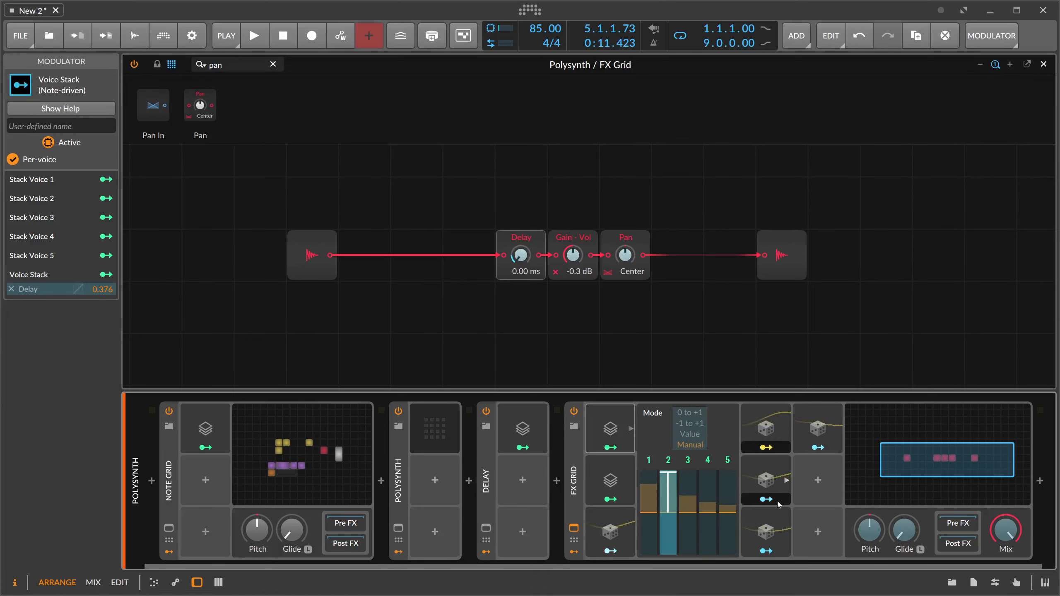
- Examine the Random 3 modulator's settings and its modulation routing to the Voice Stack's Voice 3 amount
click(772, 485)
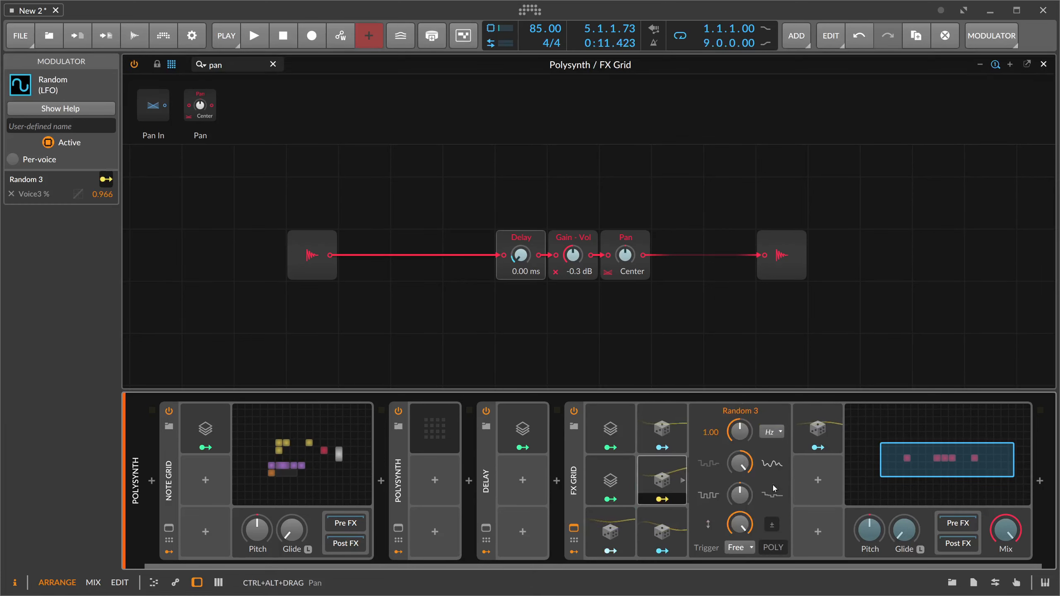
click(681, 482)
click(630, 430)
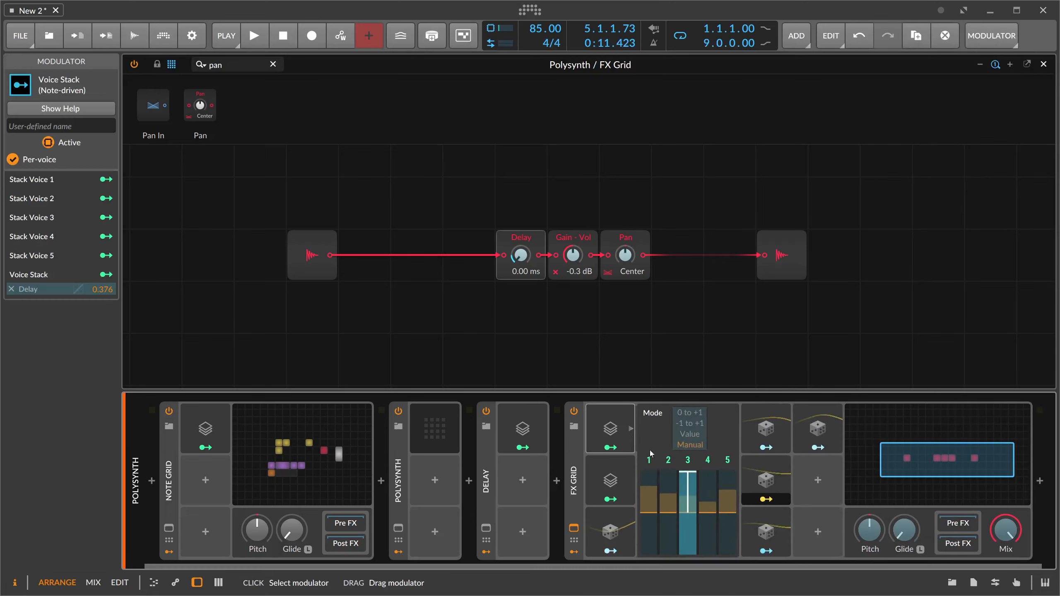
click(749, 501)
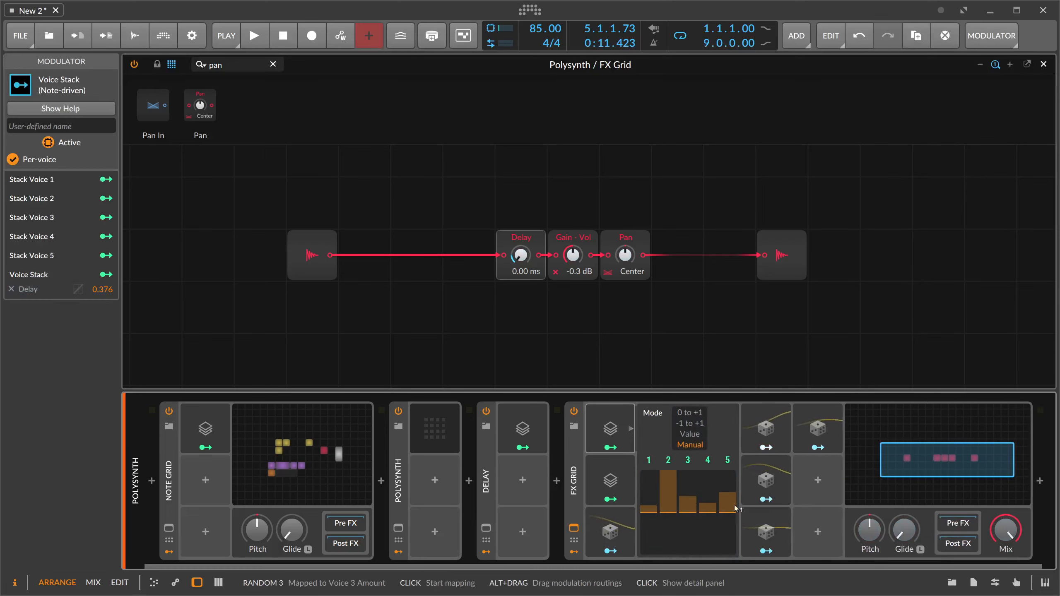
right_click(688, 501)
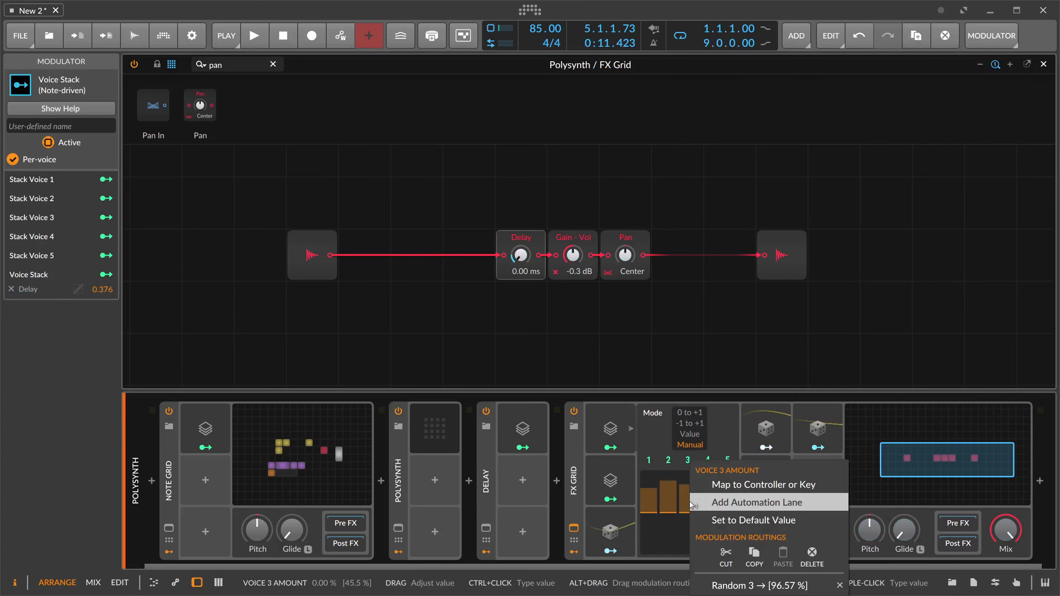
click(660, 537)
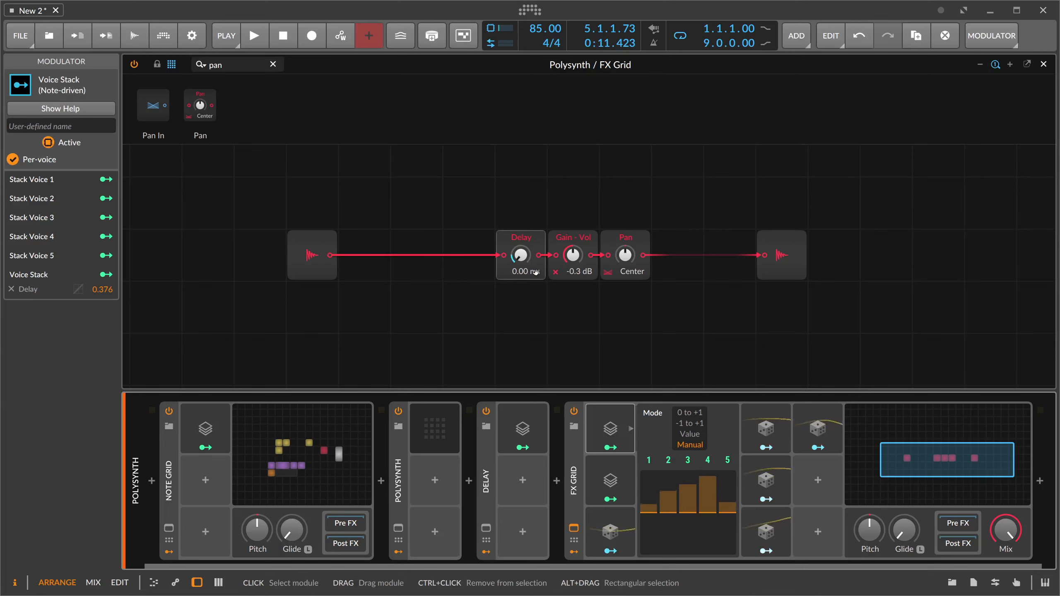
- Adjust the first Voice Stack's modulation amount on the Delay time during playback, and stop playback
click(516, 304)
key(space)
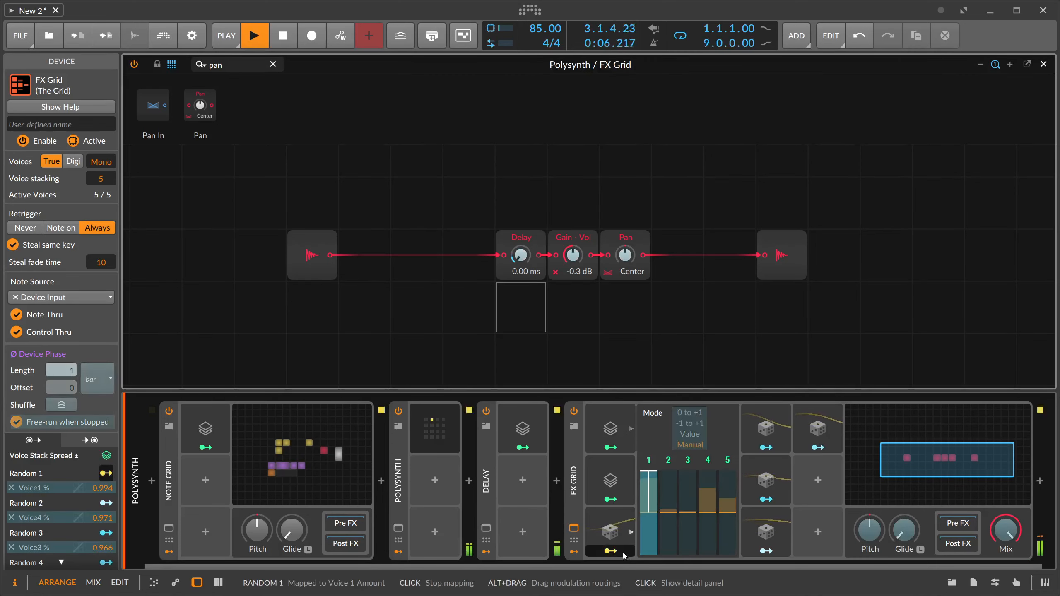
click(611, 448)
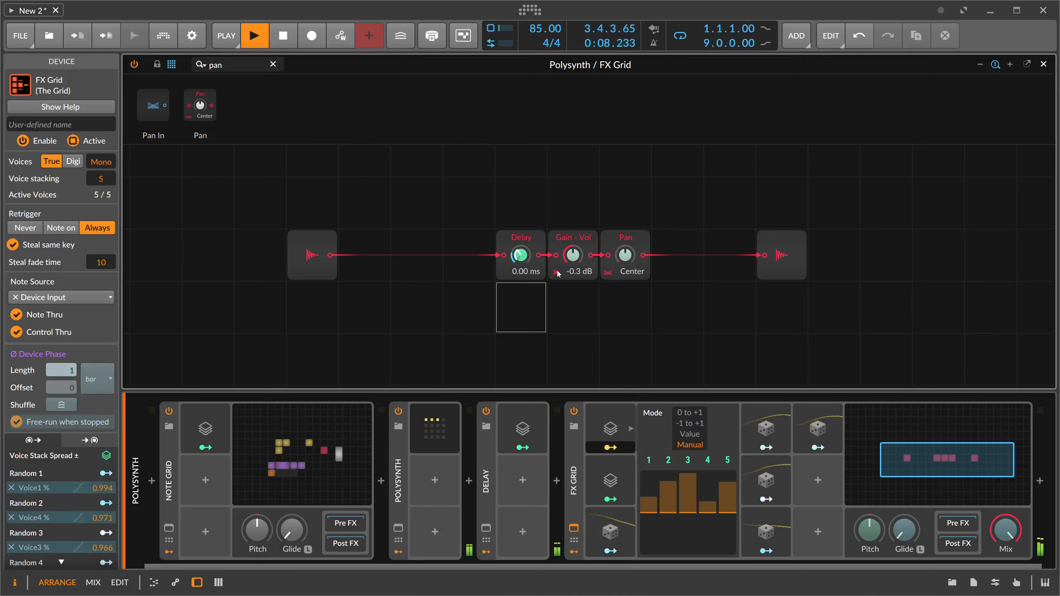
drag(520, 255, 524, 259)
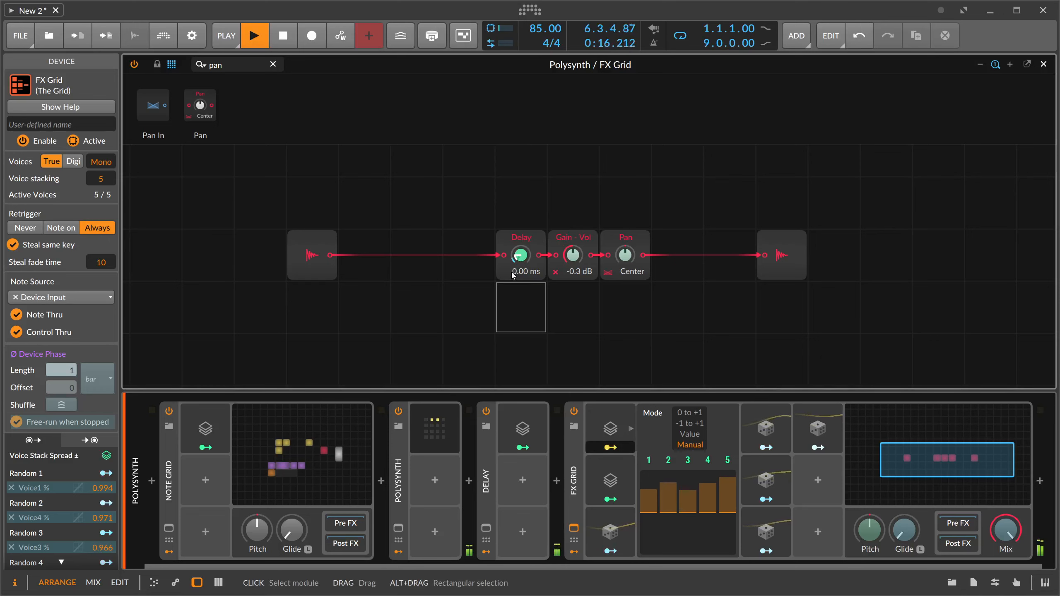
key(space)
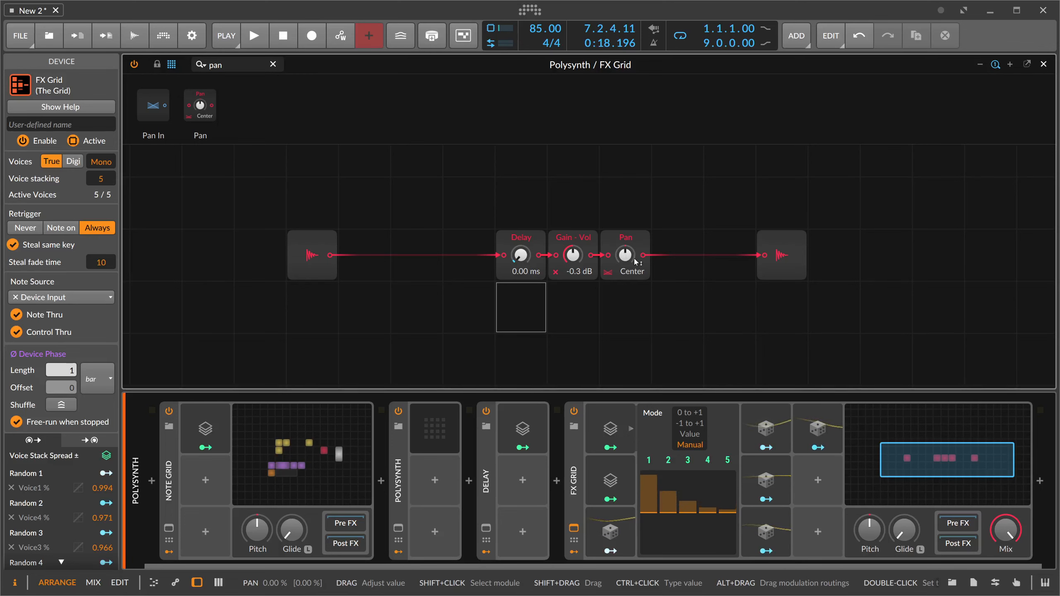
- Examine the Random 1 modulator's settings in the second FX Grid
click(578, 475)
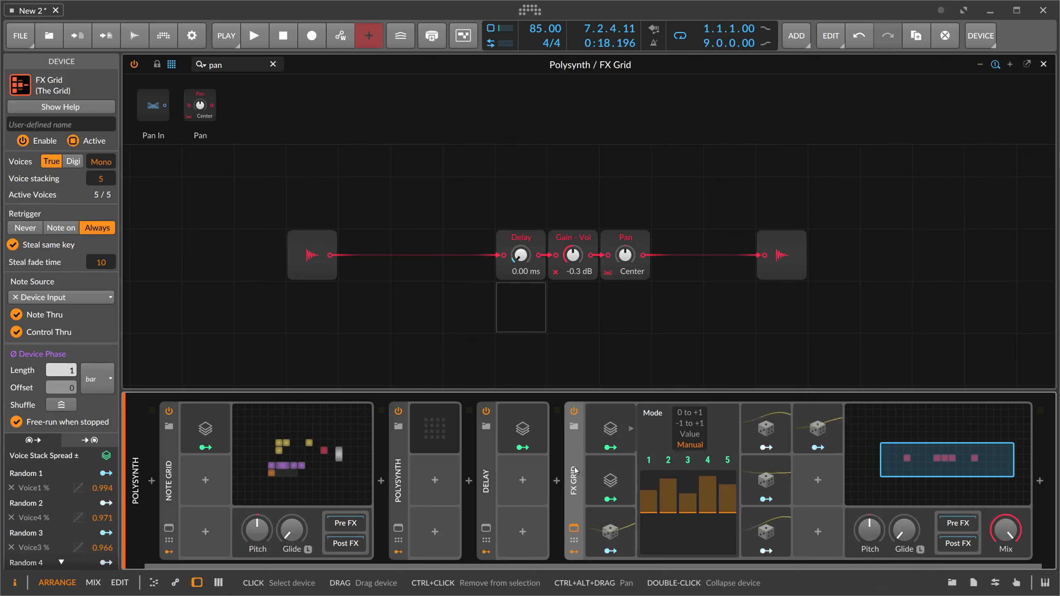
click(612, 524)
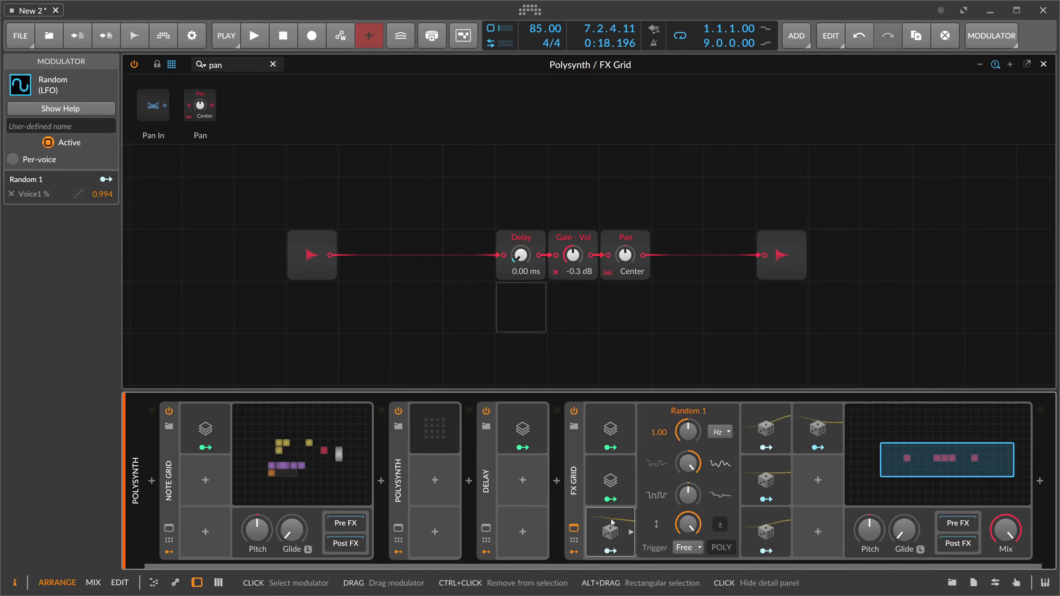
click(612, 522)
- Start playback, lower the second FX Grid's Mix to 0%, and expand the Polysynth device
key(space)
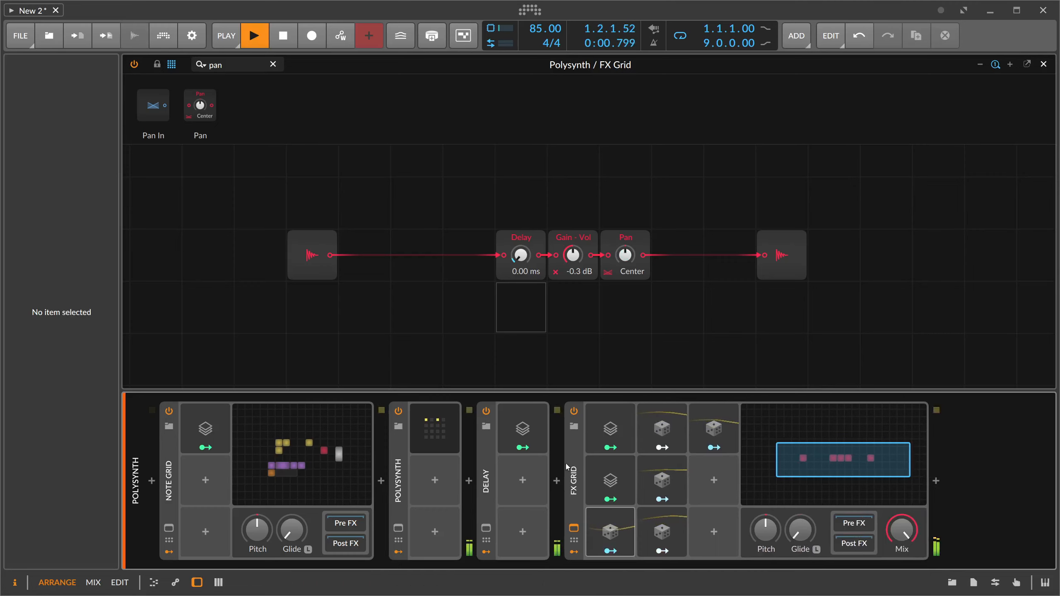
drag(902, 530, 901, 589)
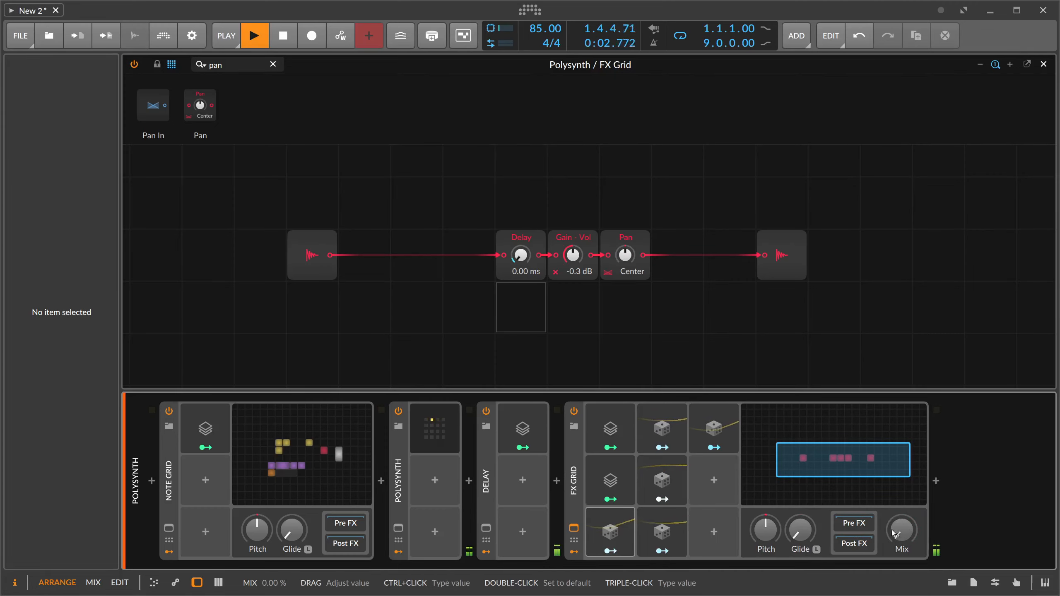
double_click(398, 480)
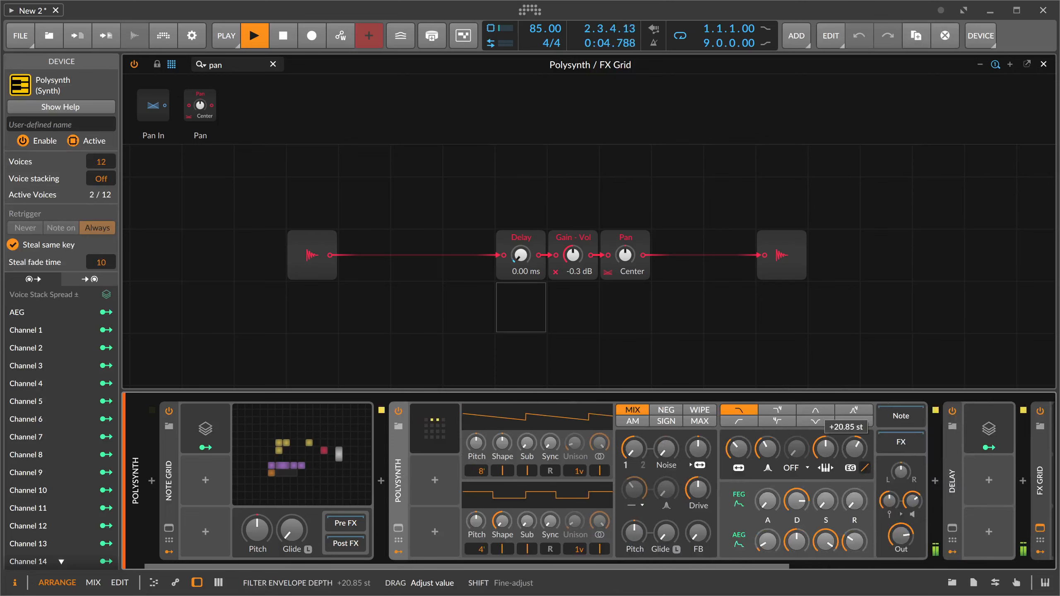
- Vary the second FX Grid's Mix during playback, leave it at 100%, and stop playback
scroll(857, 453, right, 10)
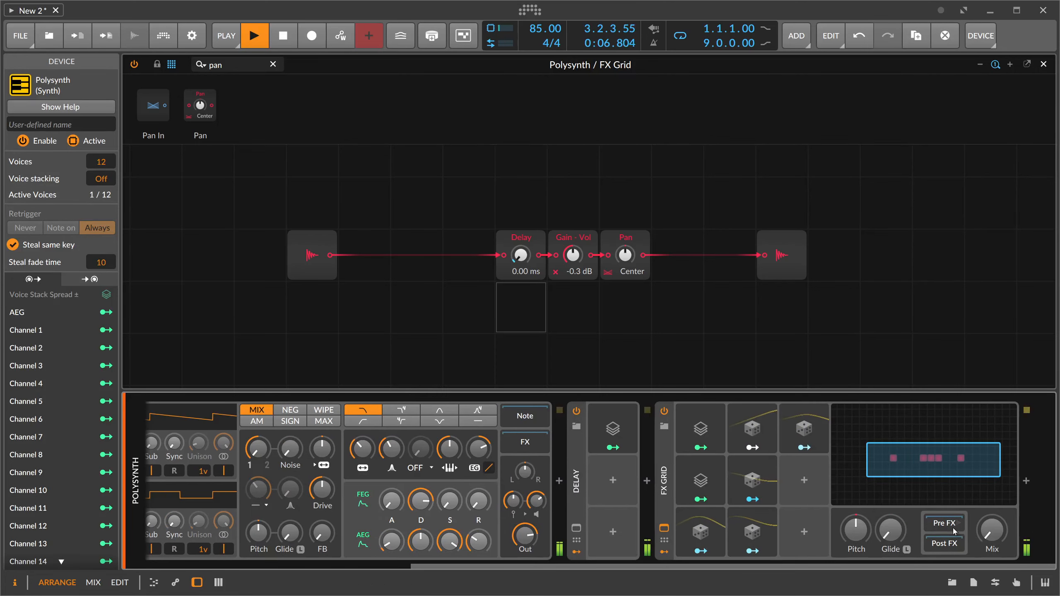
drag(992, 529, 992, 455)
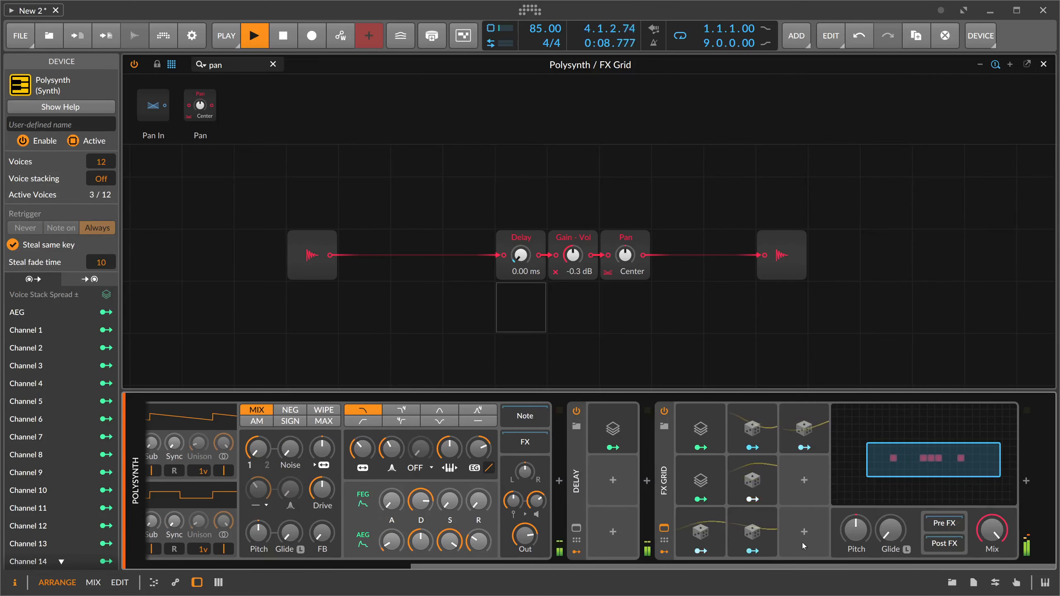
double_click(986, 531)
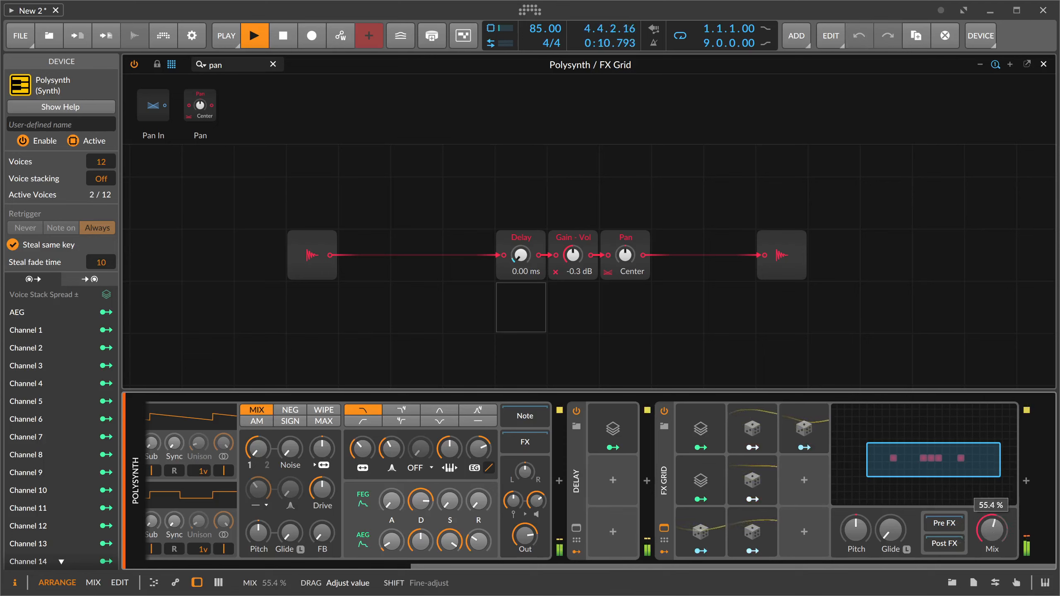
drag(992, 534, 991, 456)
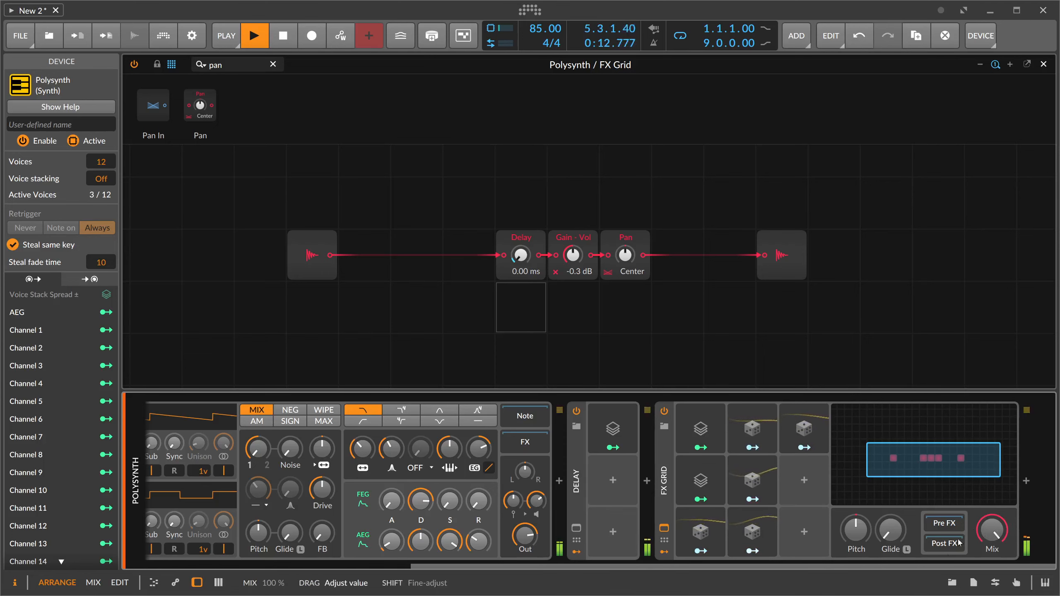
key(space)
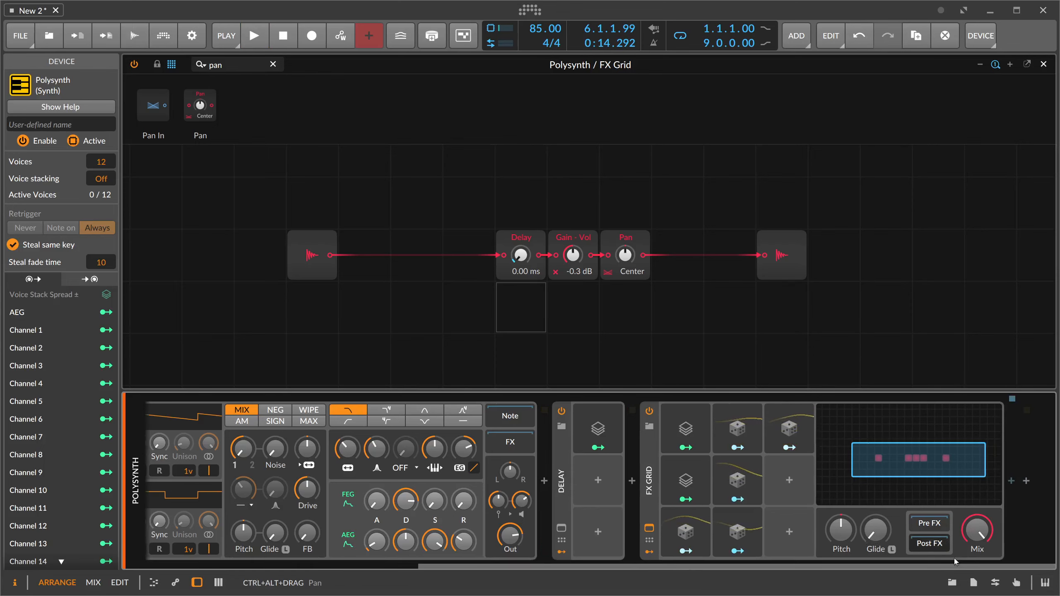
- Rename the second FX Grid as Chorus Stero and collapse the device
click(1011, 483)
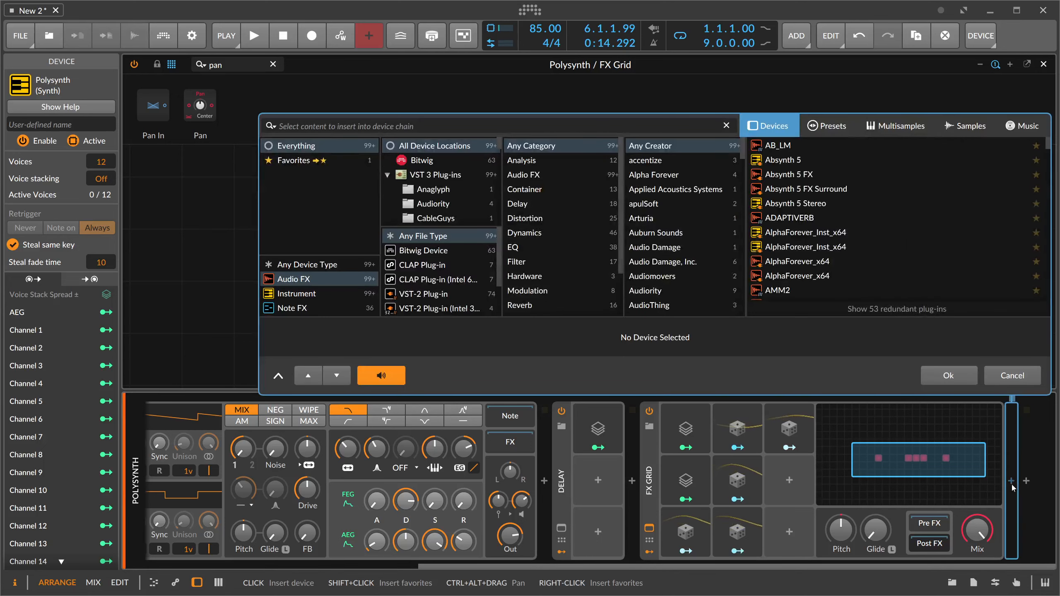
key(Escape)
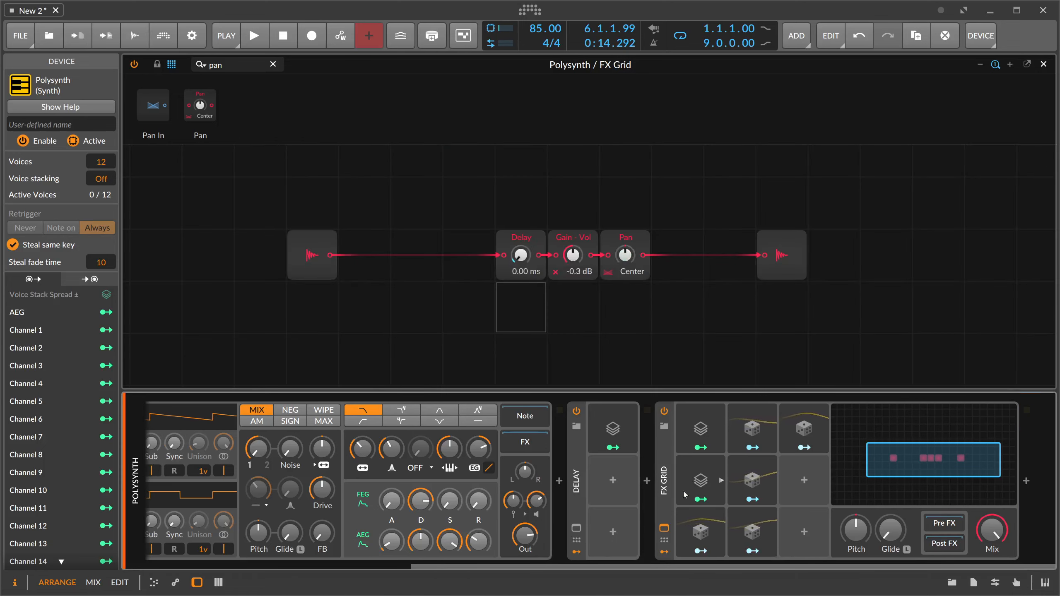
click(666, 505)
click(82, 125)
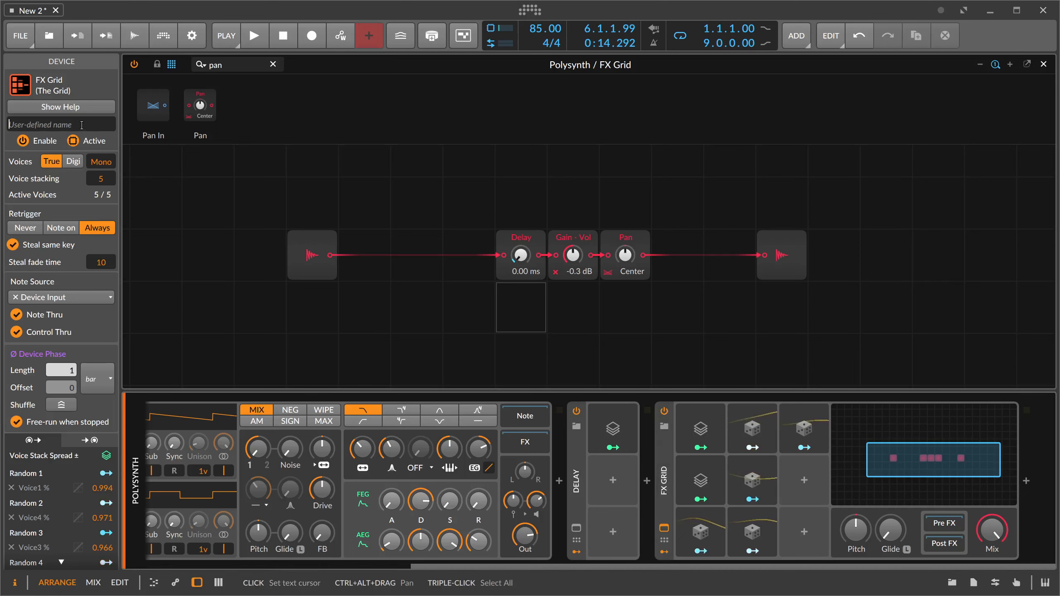
text(Chorus Stero)
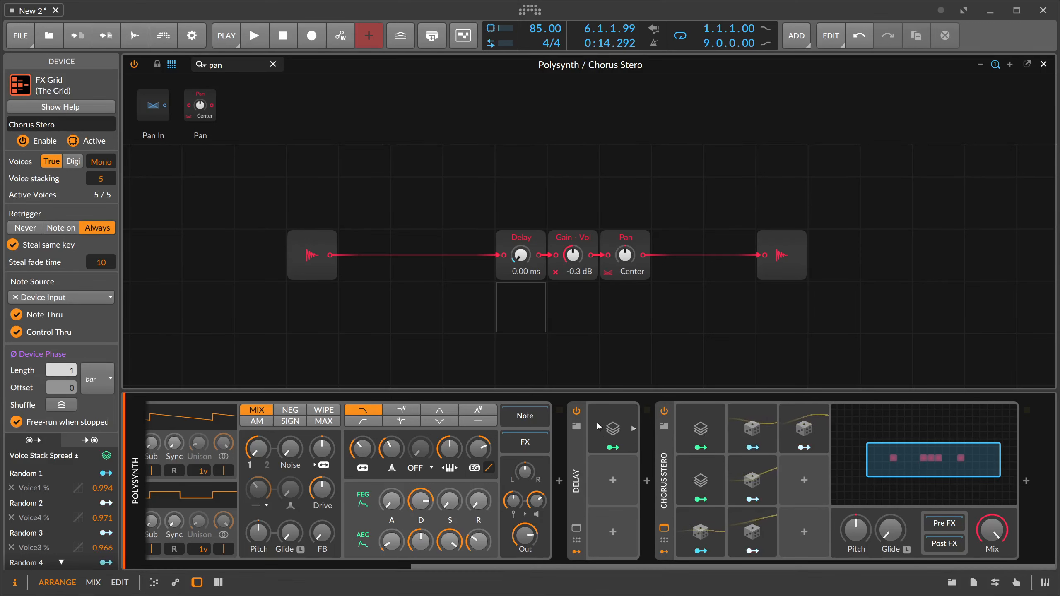
double_click(665, 466)
click(855, 552)
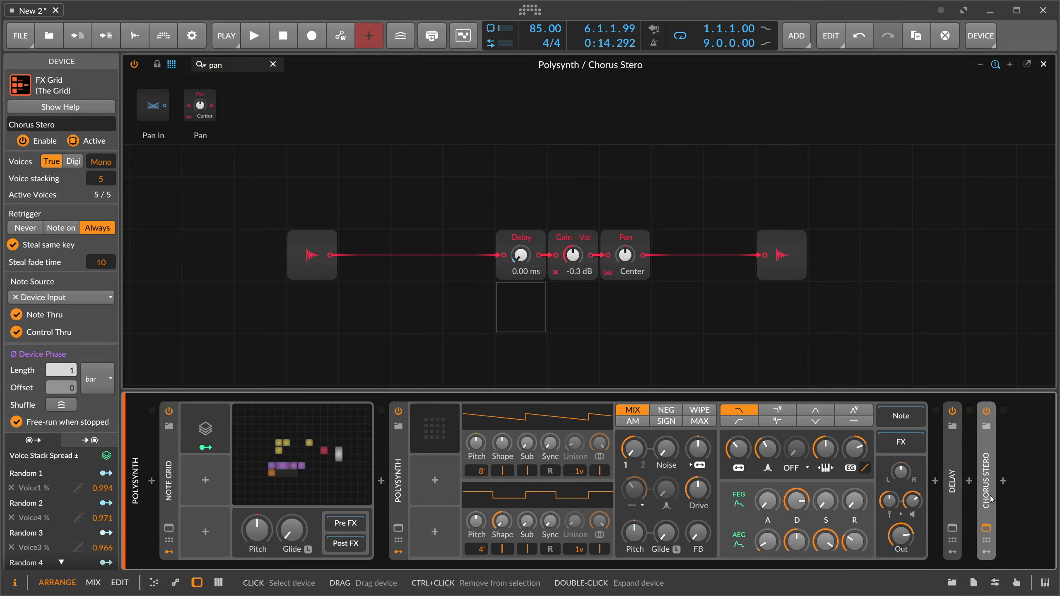
- Insert a new FX Grid device after Chorus Stero and open its patch
click(999, 486)
text(fx)
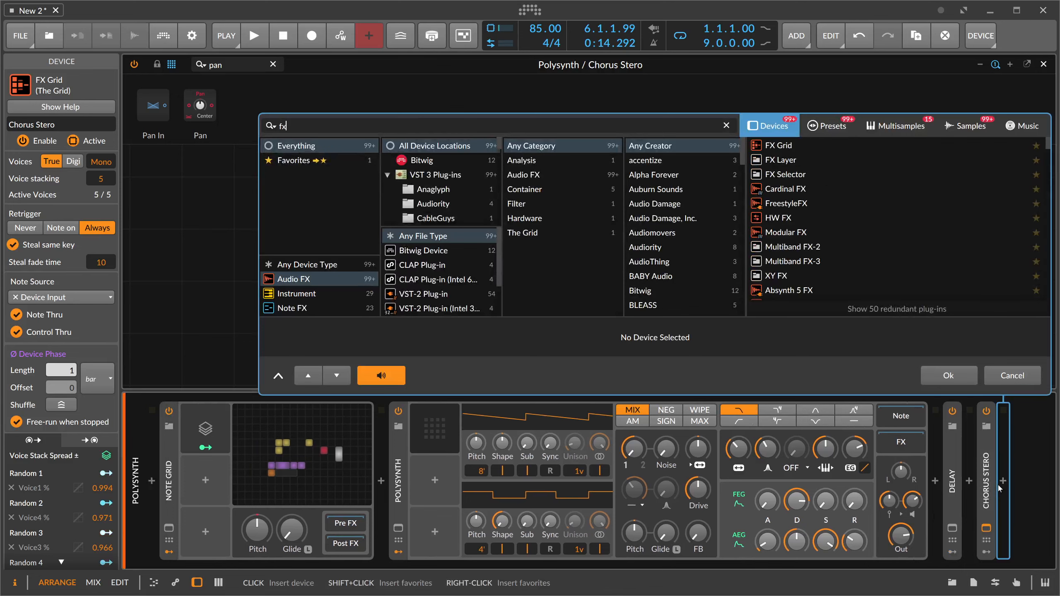
key(Down)
key(Return)
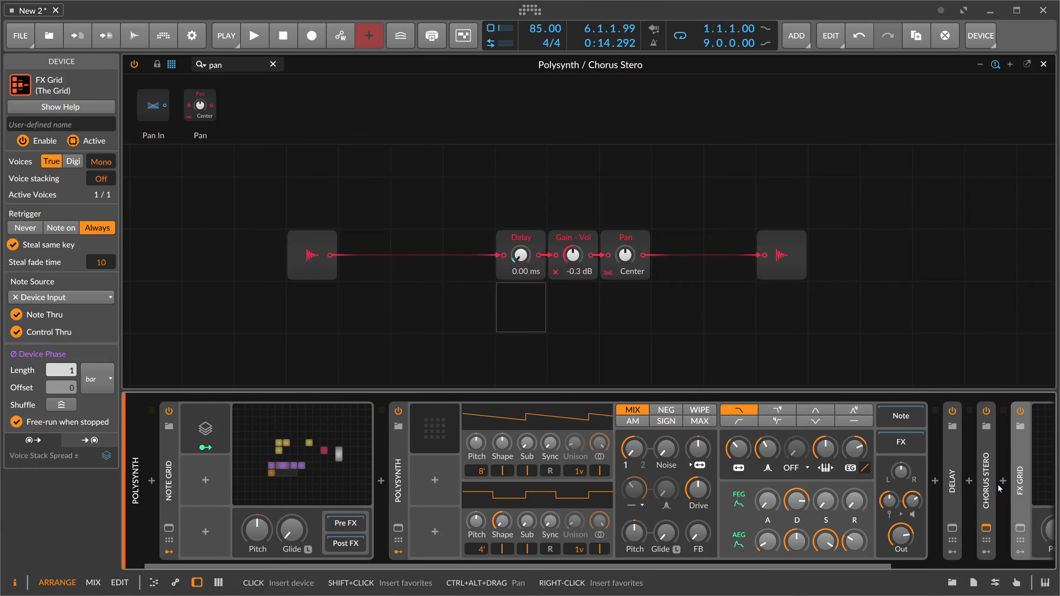
click(923, 477)
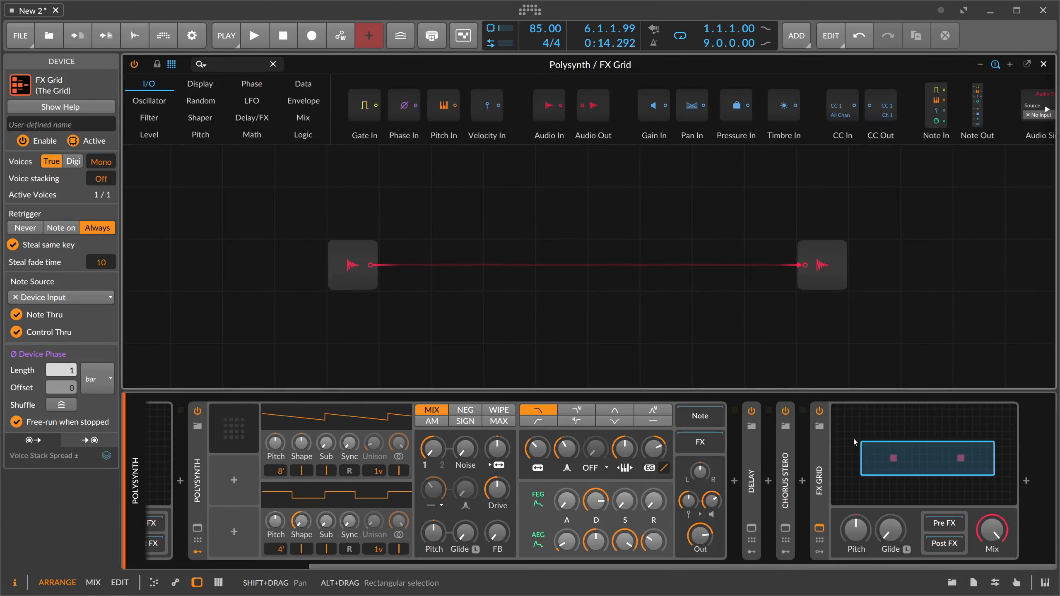
- Add a Stereo Split after the audio input and a Stereo Merge before the audio output in the new patch
click(359, 265)
click(806, 267)
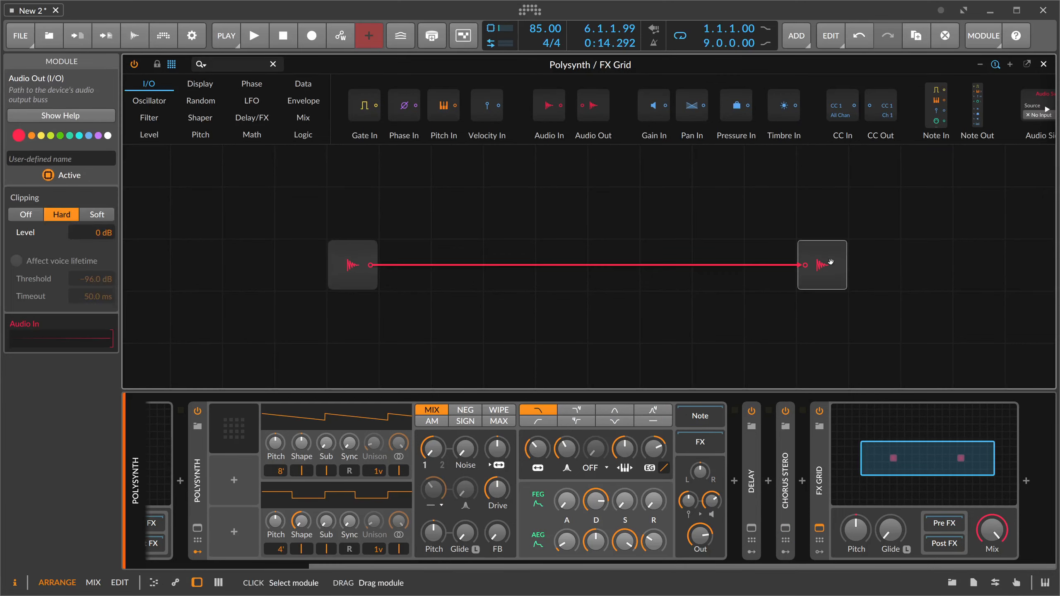
click(230, 61)
text(split)
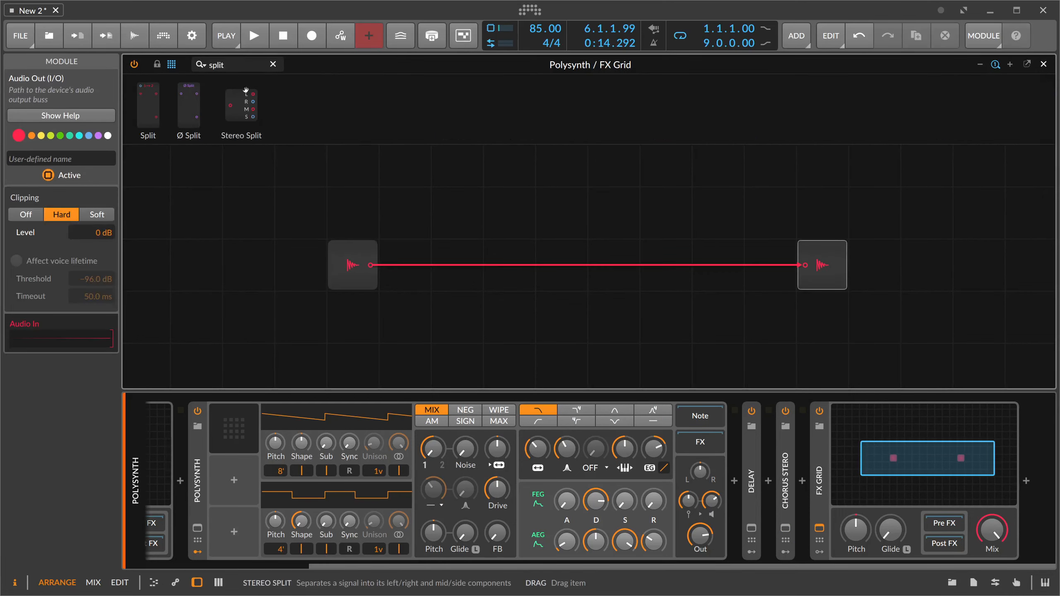
drag(246, 90, 405, 258)
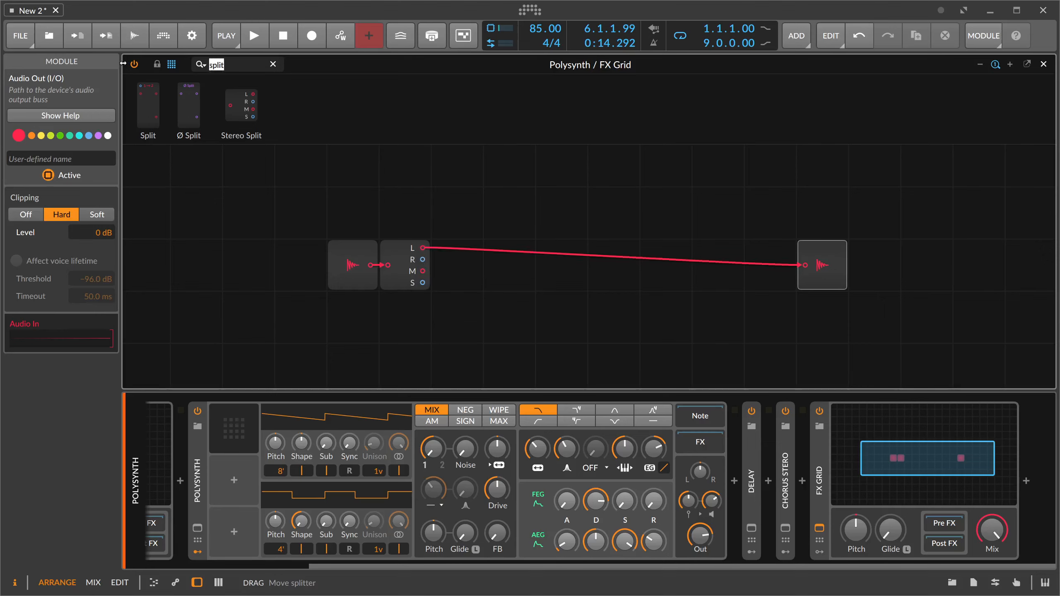
text(merge)
drag(207, 104, 793, 263)
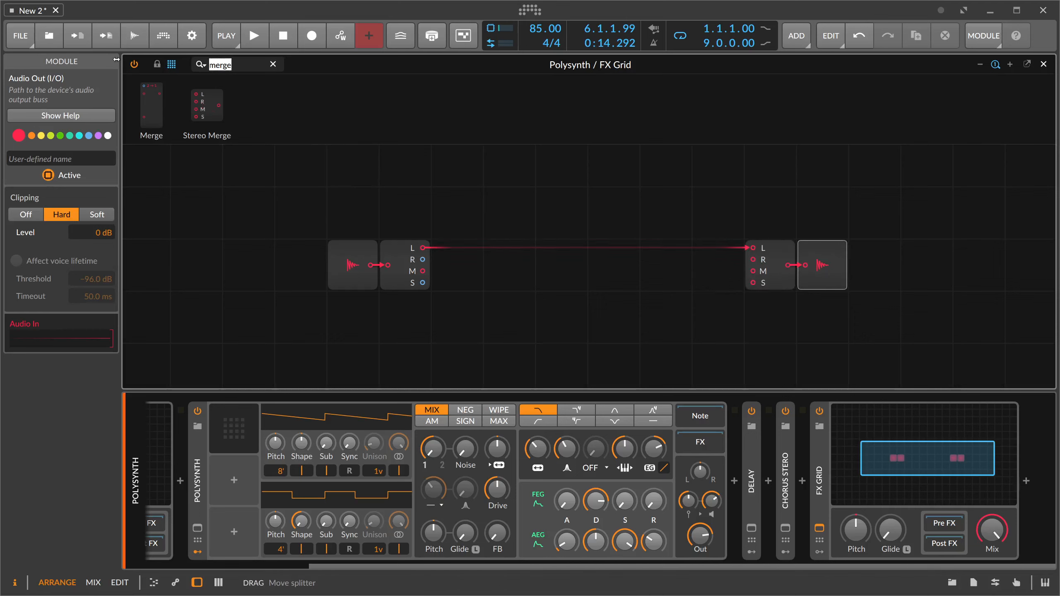
- Place an All-pass on both the left and right channels, connected between the Stereo Split and Stereo Merge
text(all)
drag(171, 105, 500, 269)
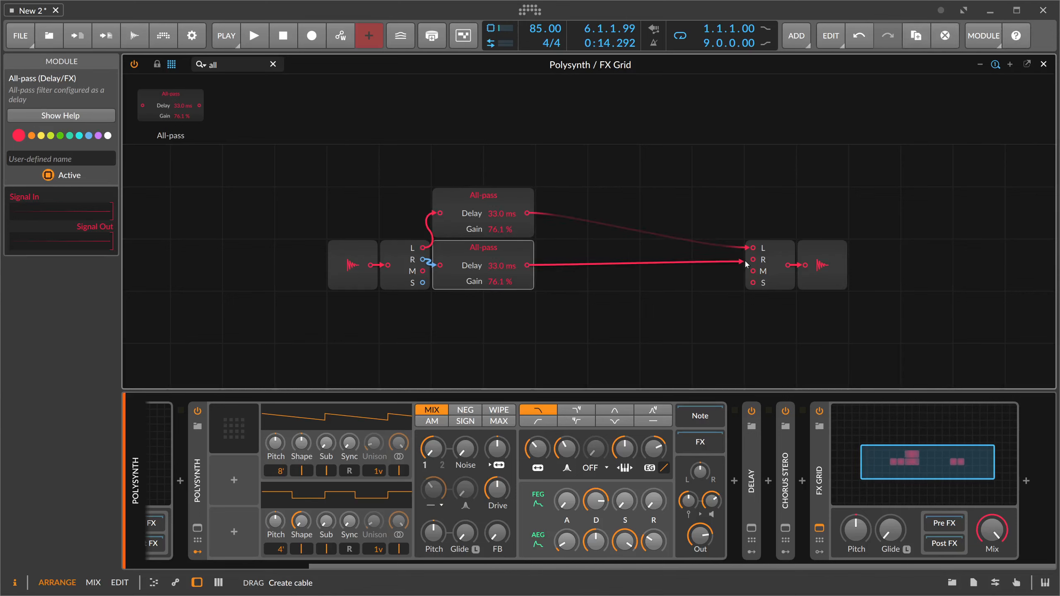
drag(746, 264, 750, 260)
- Add a second All-pass in series on each channel, and move the audio input and Stereo Split to make room ahead of the split
drag(202, 109, 527, 212)
drag(574, 239, 528, 266)
drag(653, 319, 476, 204)
drag(472, 209, 514, 212)
drag(344, 257, 242, 256)
drag(402, 255, 451, 254)
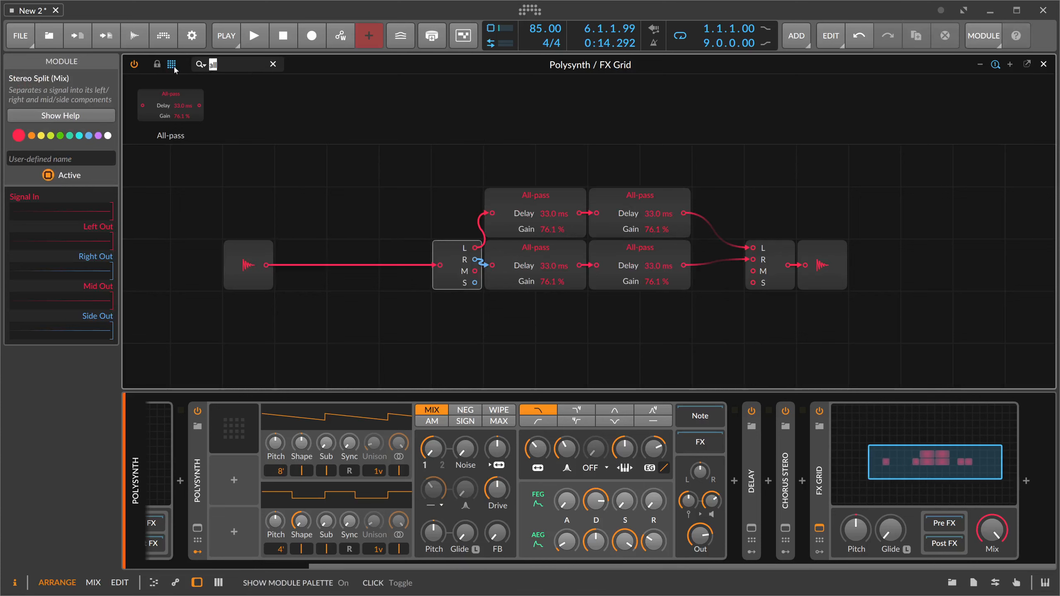
- Insert a Delay module between the audio input and the Stereo Split, with its time at 0.00 ms
text(delay)
drag(153, 104, 405, 300)
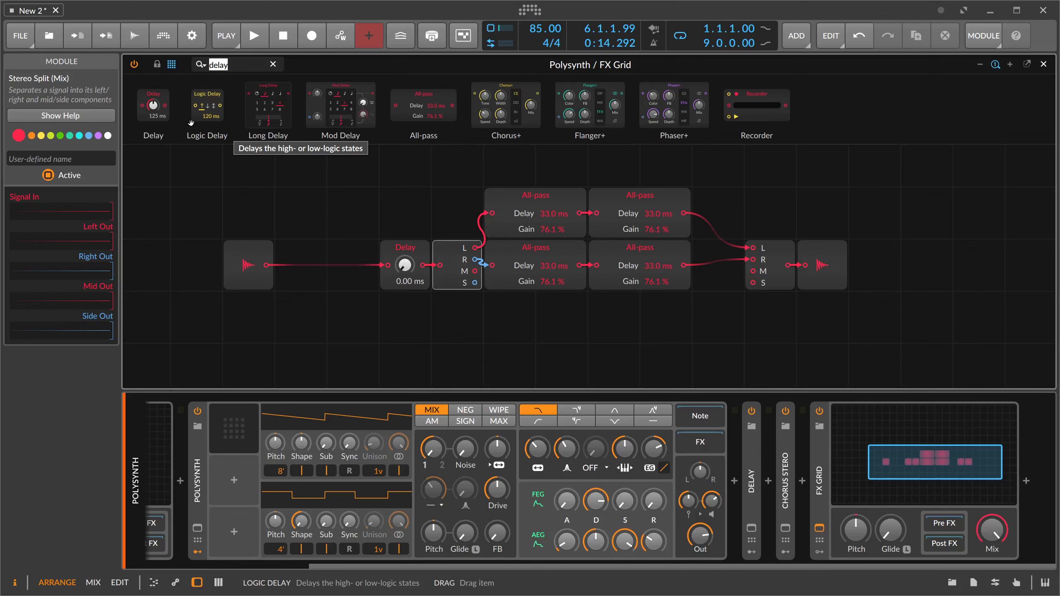
key(BackSpace)
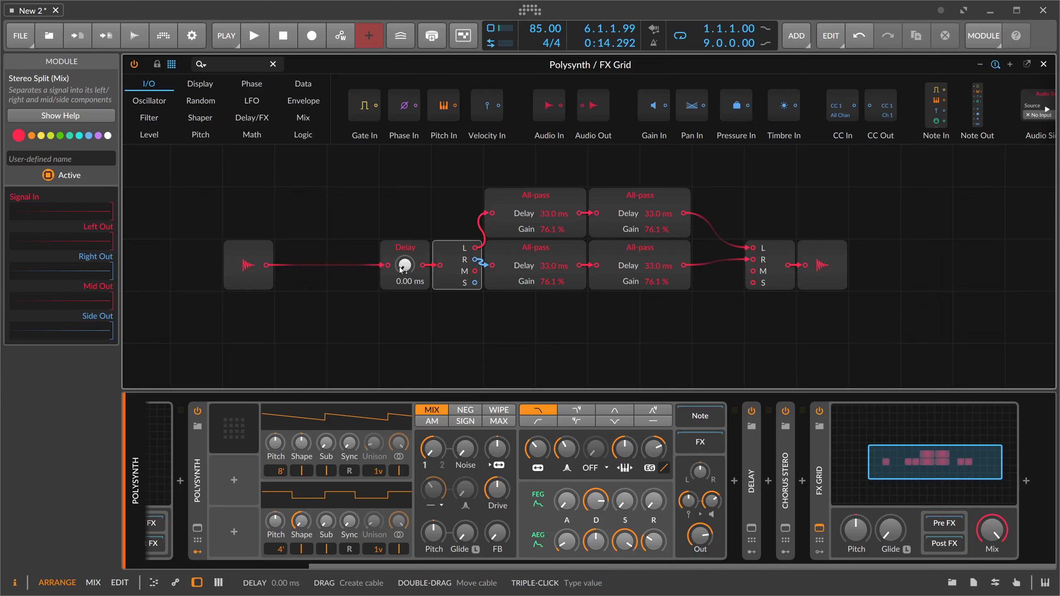
drag(399, 224, 385, 240)
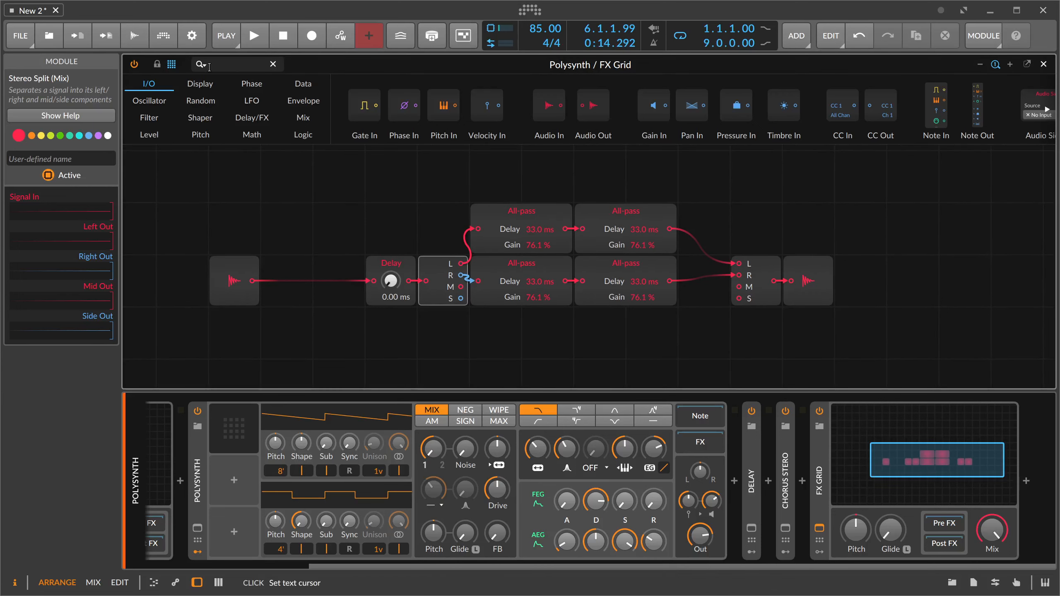
- Add an S/H LFO above the Delay, set its rate unit to Hertz, and turn its smoothing up to maximum
text(rand)
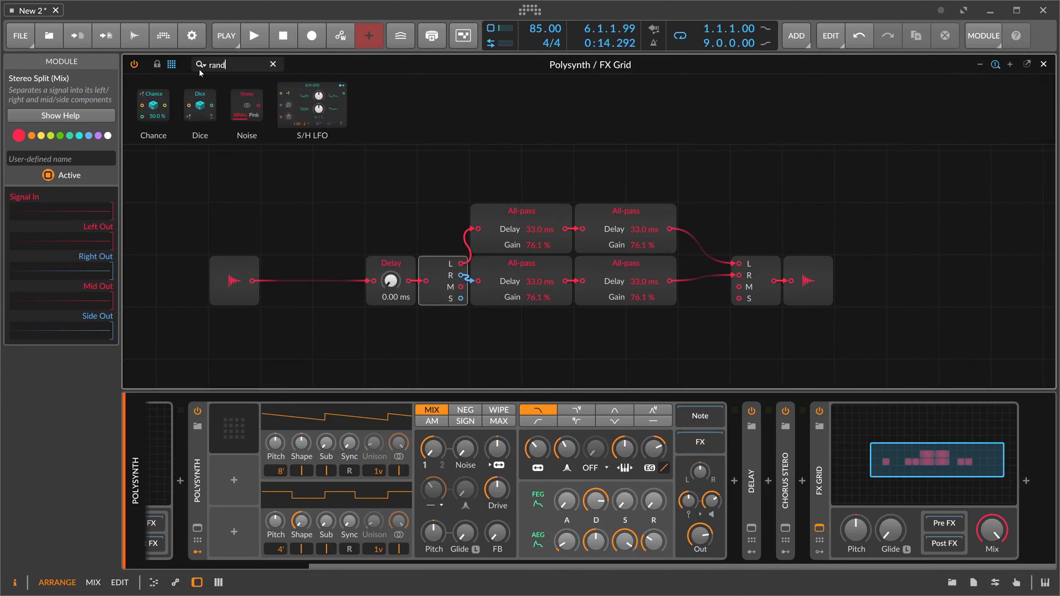
drag(312, 105, 277, 200)
click(328, 243)
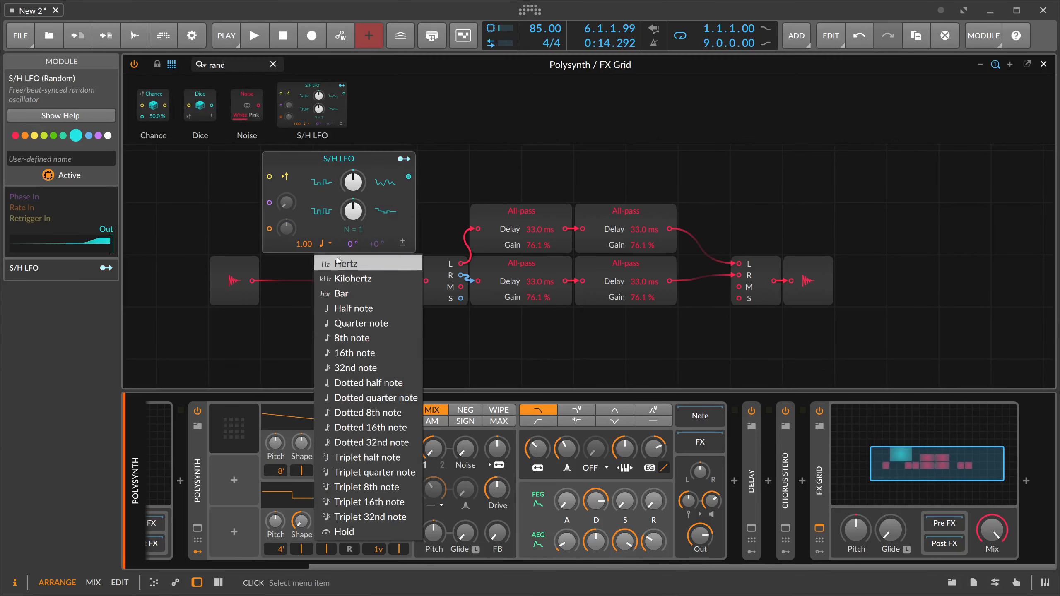
click(338, 262)
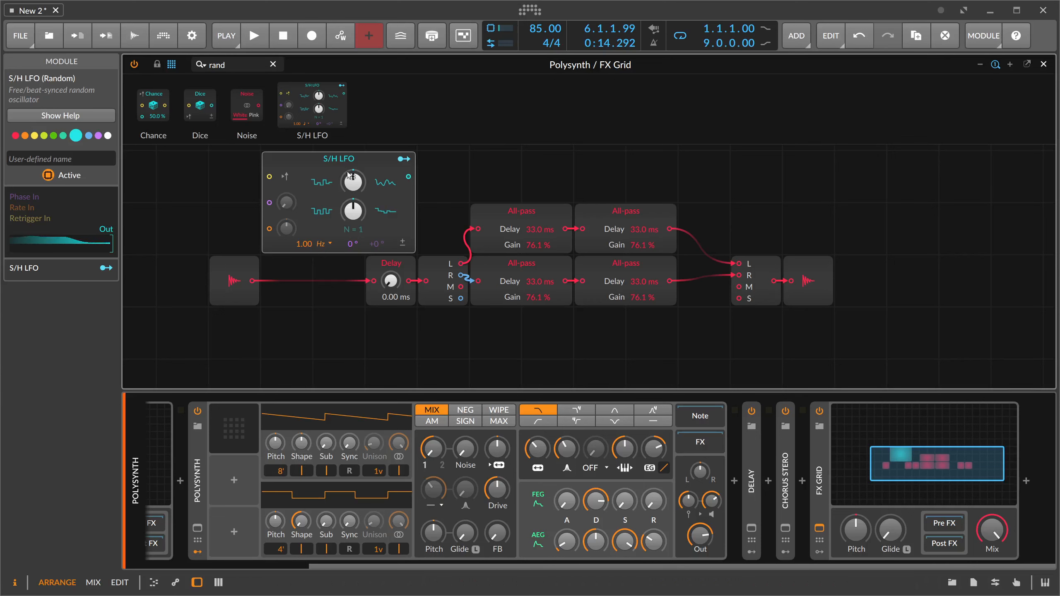
drag(360, 182, 360, 155)
- Modulate the Delay time from the S/H LFO by 0.069 and set the LFO rate to 4.00 Hz, auditioning with playback
click(403, 158)
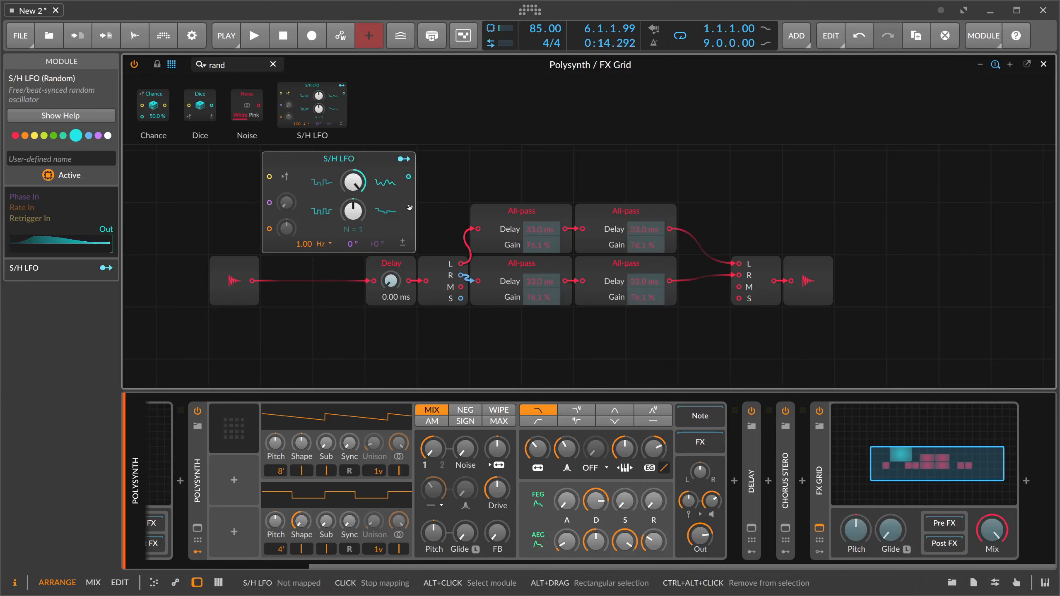
drag(390, 280, 390, 280)
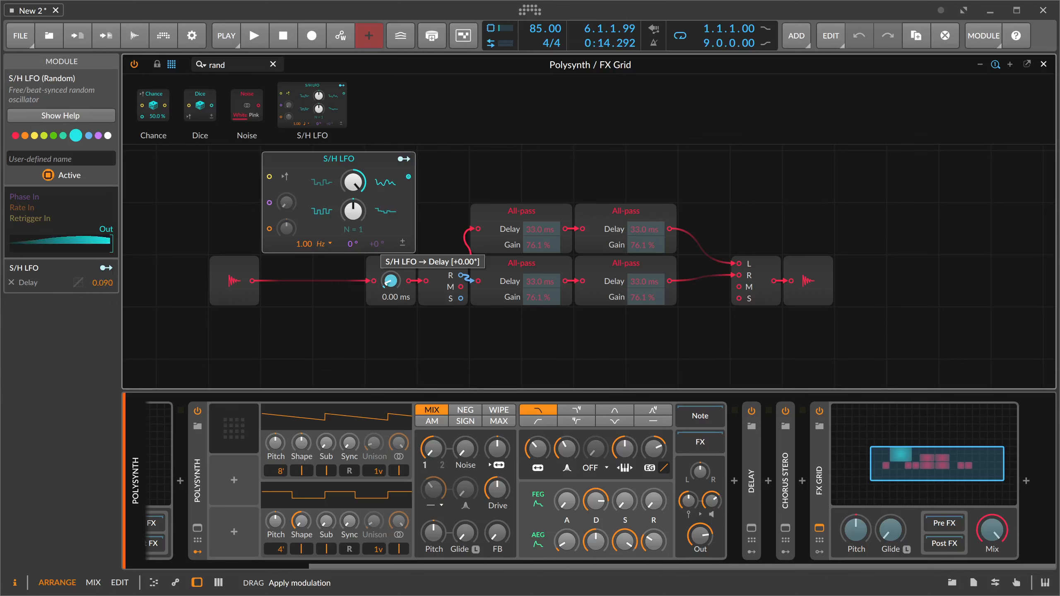
mouse_move(298, 249)
mouse_down()
mouse_move(298, 216)
mouse_move(297, 253)
mouse_up()
key(space)
mouse_move(390, 284)
mouse_down()
mouse_move(390, 269)
mouse_move(389, 302)
mouse_up()
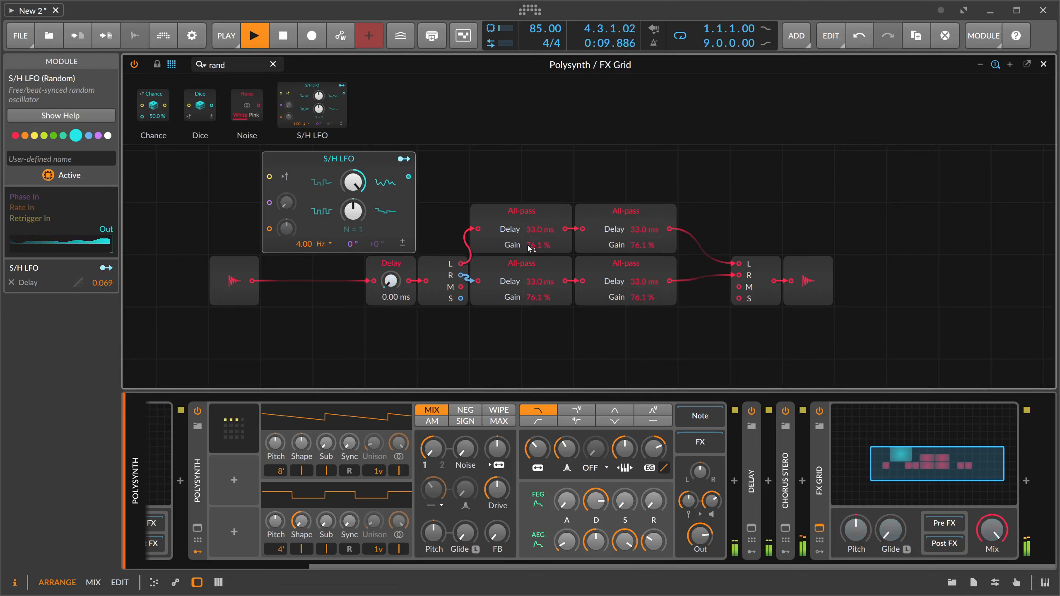
key(space)
- Insert a Gain - Vol module between the Stereo Merge and the audio output, set to -12.3 dB
drag(591, 347, 581, 350)
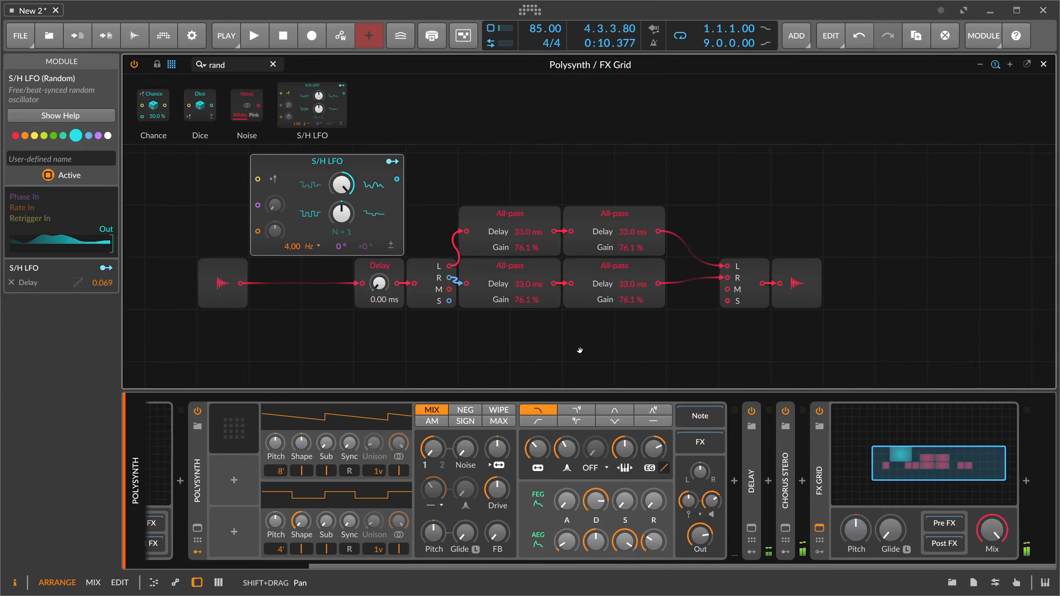
click(820, 485)
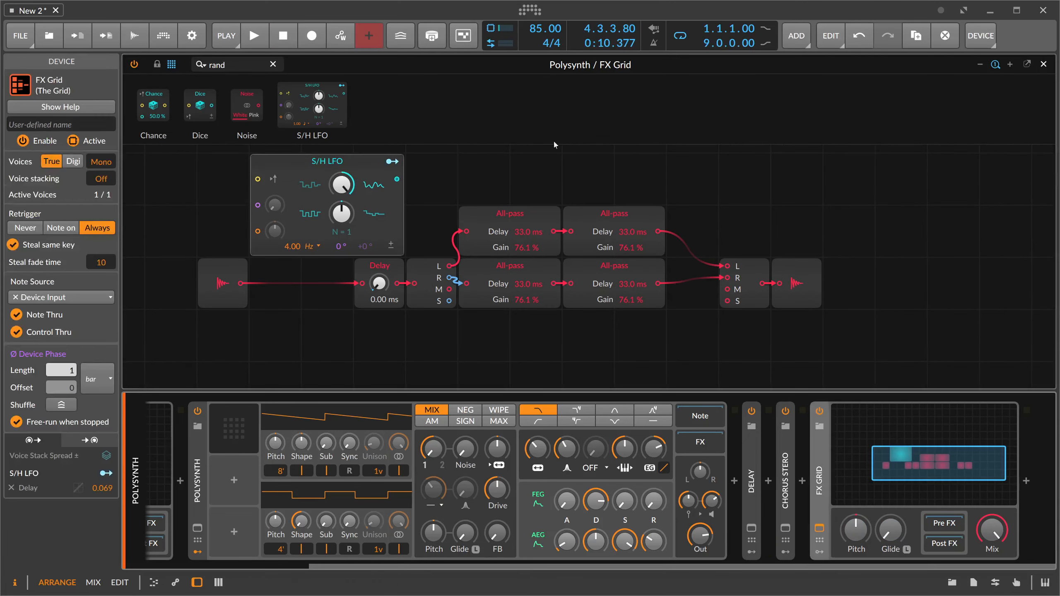
double_click(221, 65)
text(vol)
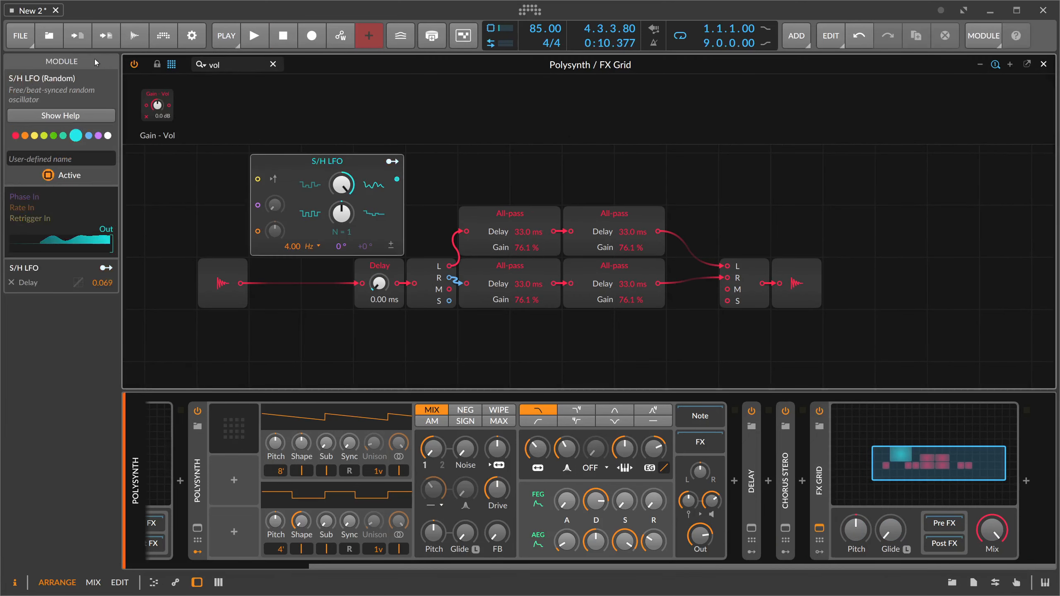
drag(157, 105, 797, 311)
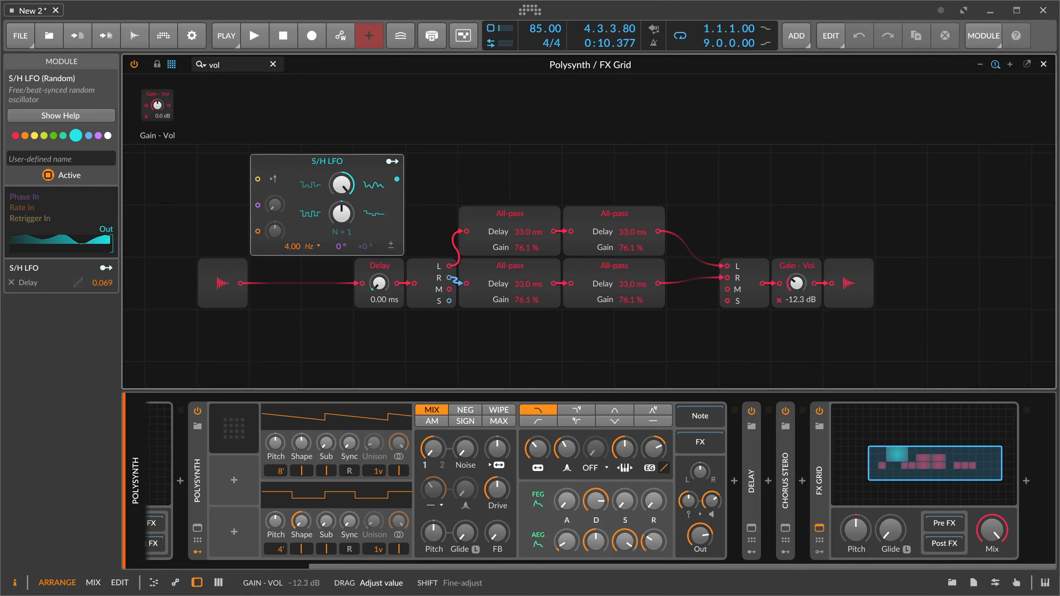
- Set the new FX Grid's voice stacking to 5
click(820, 446)
drag(100, 179, 100, 161)
drag(427, 305, 444, 321)
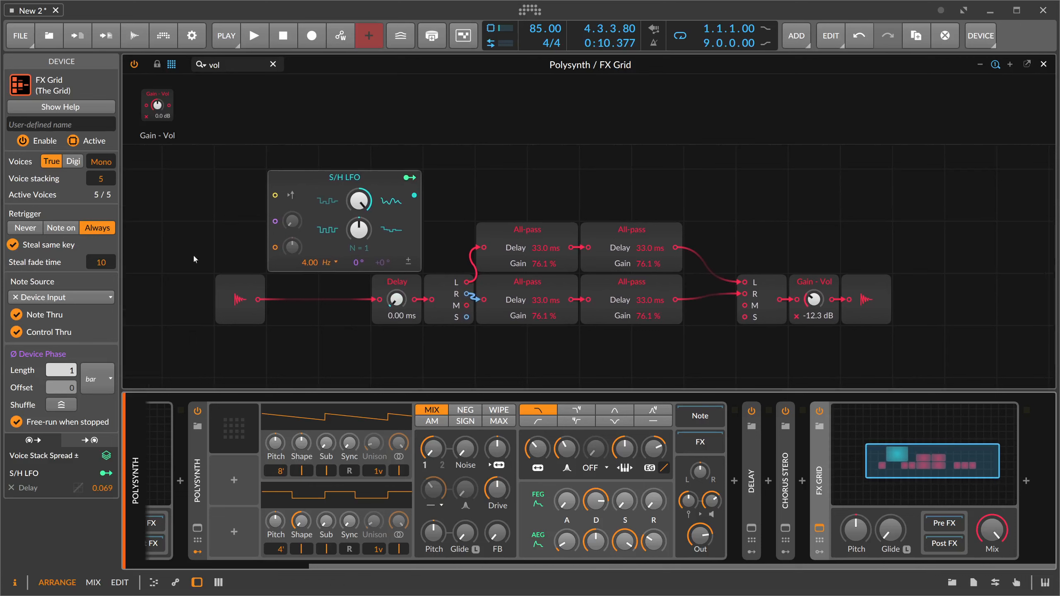
- Add a Voice Stack modulator to the new FX Grid
scroll(542, 207, down, 2)
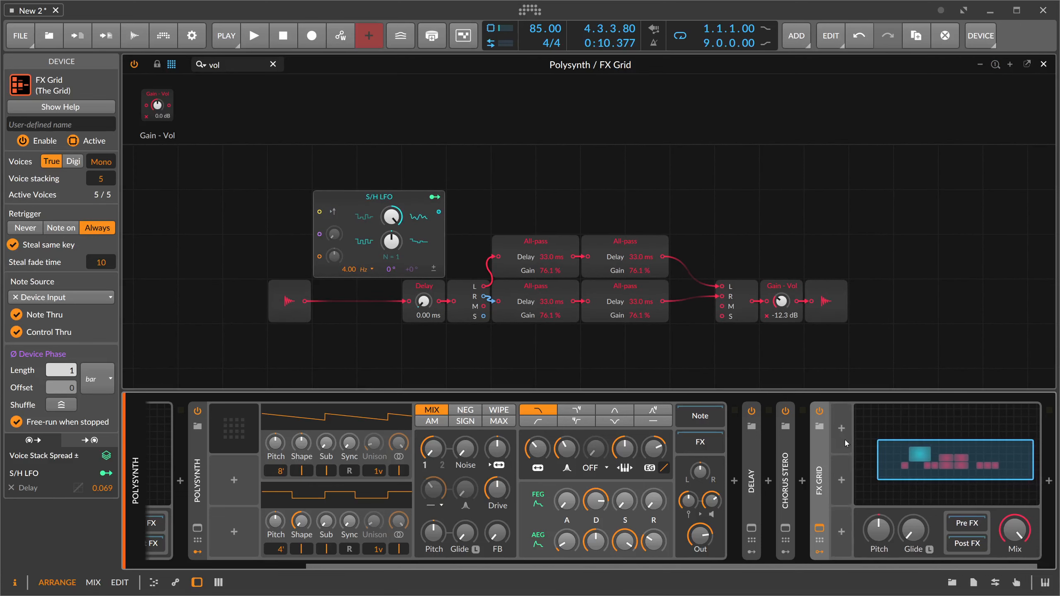
click(845, 433)
text(voice)
key(Return)
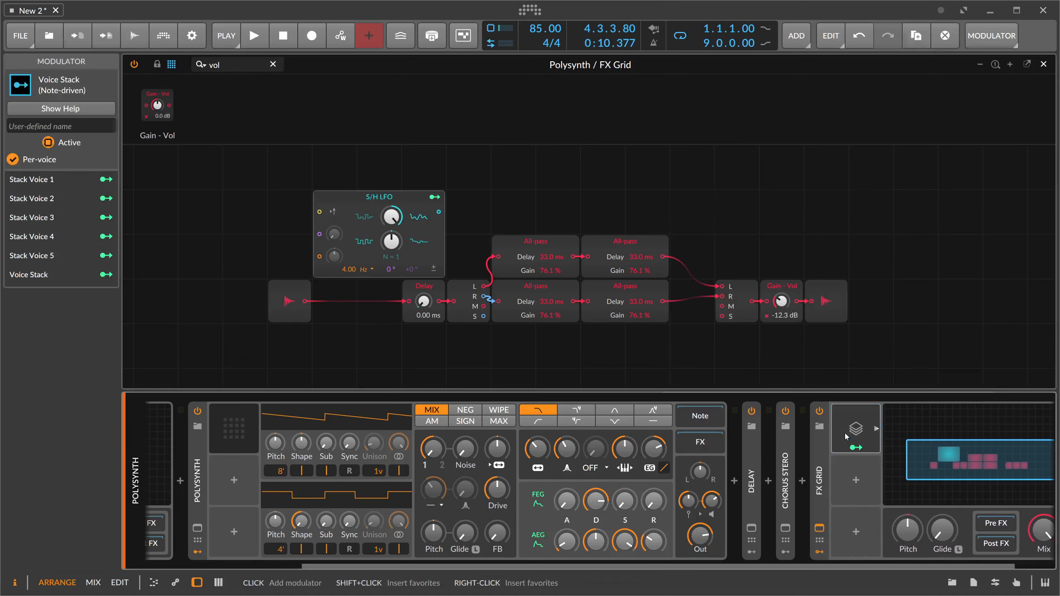
- Show the Voice Stack modulator's details and set its mode to 0 to +1
drag(819, 275, 726, 266)
click(876, 429)
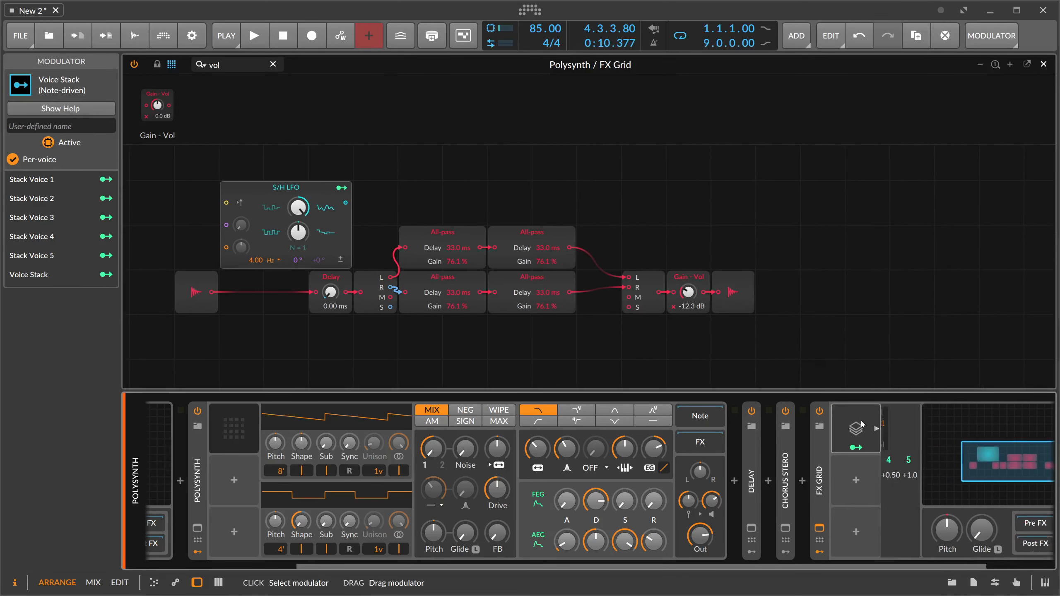
drag(737, 565, 826, 562)
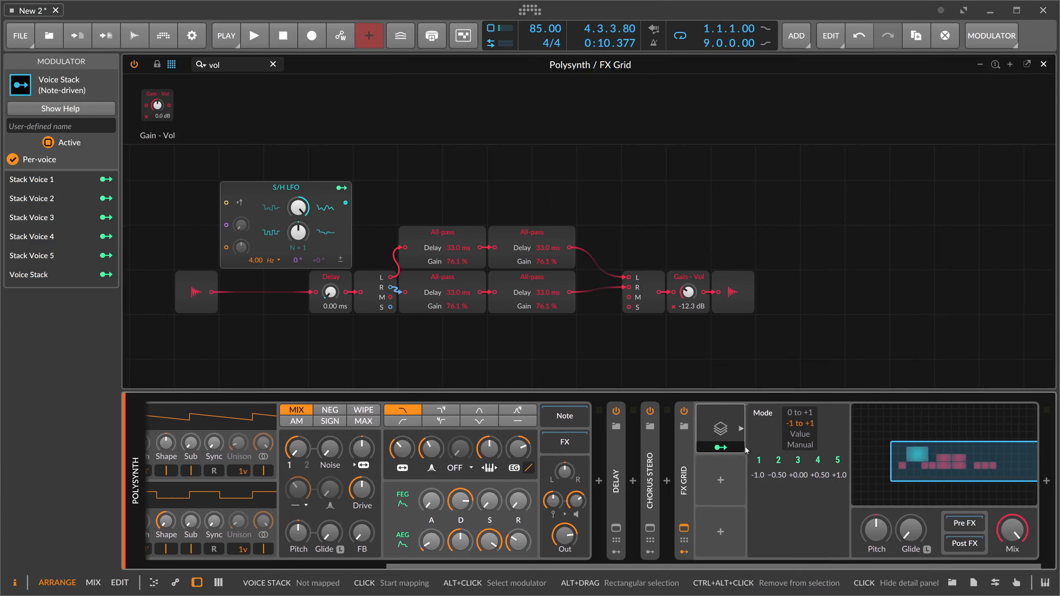
click(798, 413)
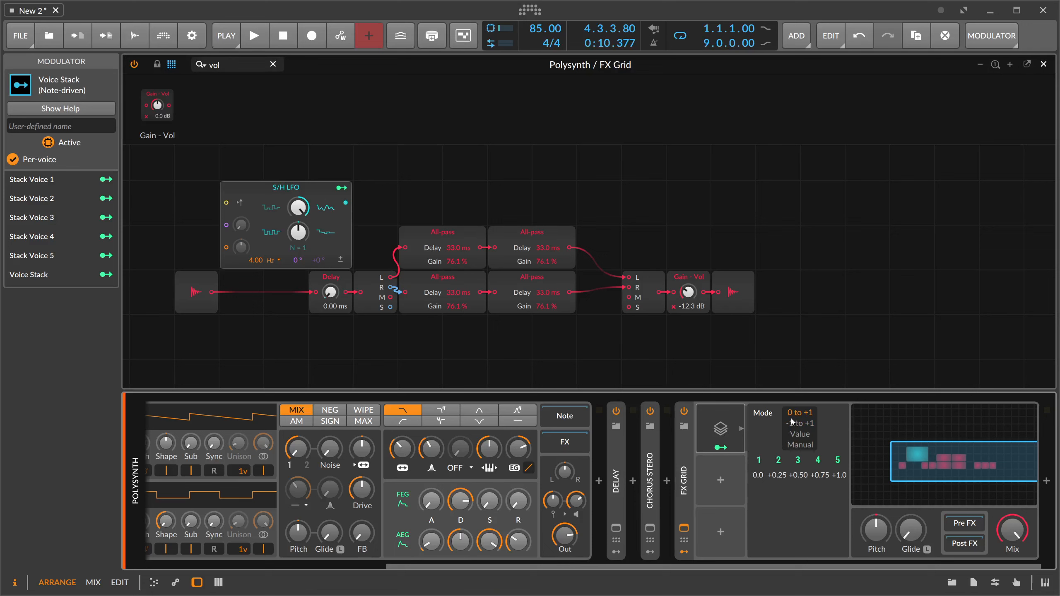
- Offset the All-pass delays, setting the lower first filter to 36.4 ms and the upper second filter to 30.1 ms
click(779, 461)
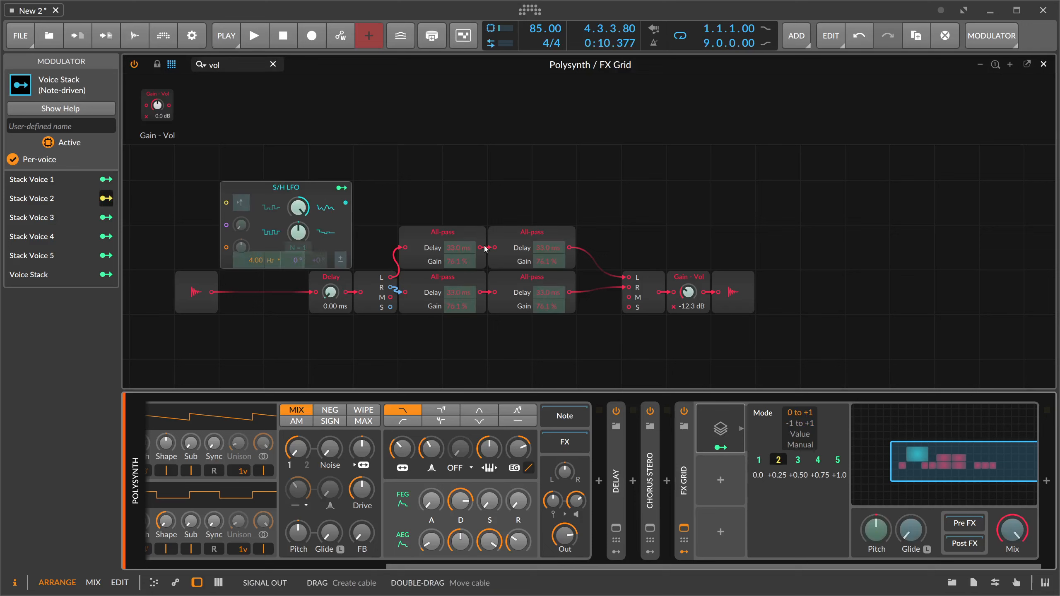
click(778, 458)
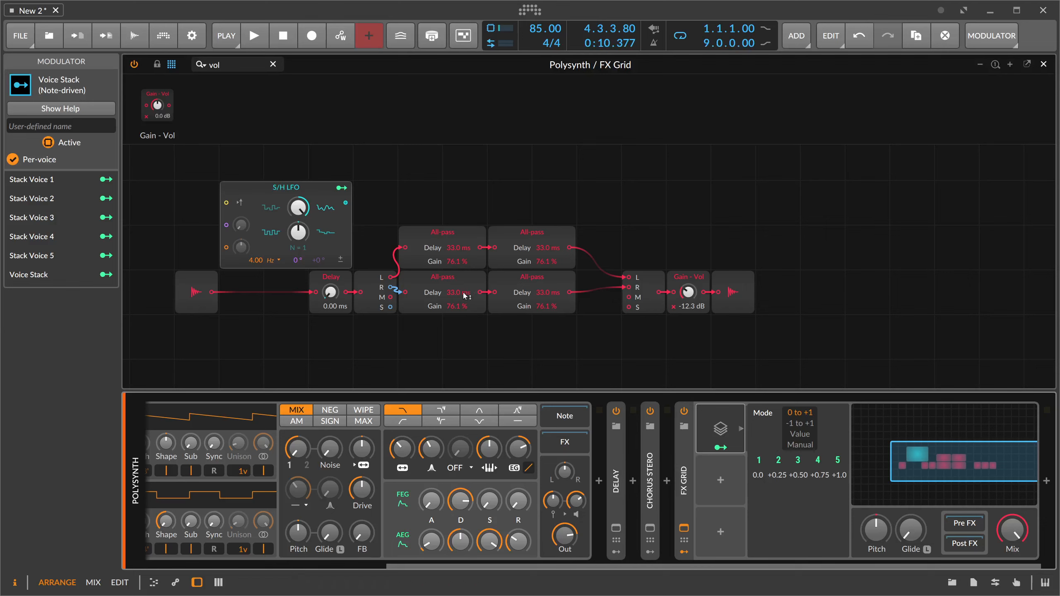
drag(463, 291, 463, 284)
- Modulate the S/H LFO's rate from Stack Voice 2 by 0.091
click(106, 198)
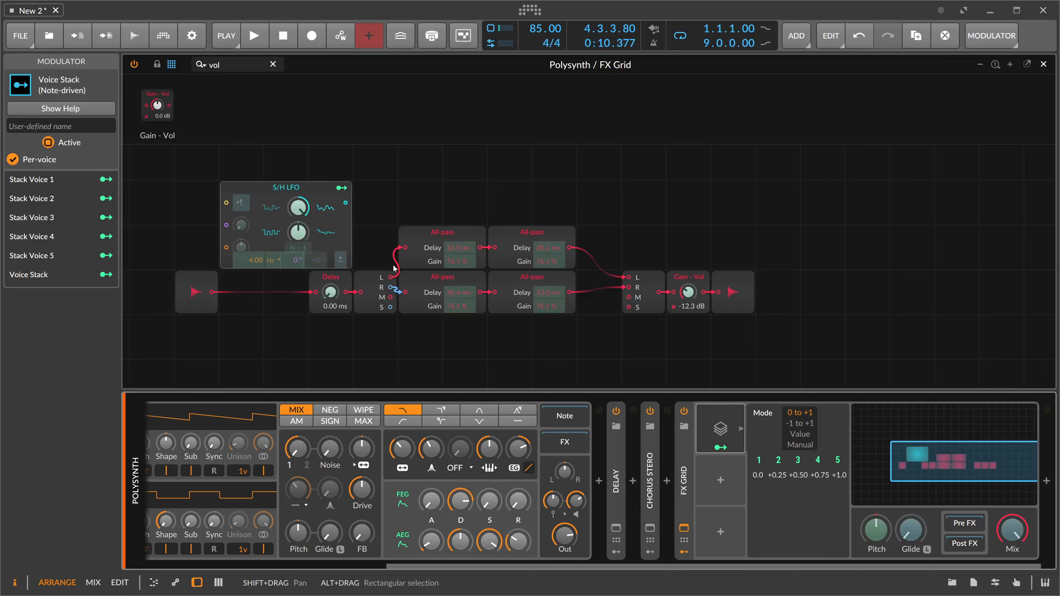
click(260, 261)
drag(256, 260, 256, 261)
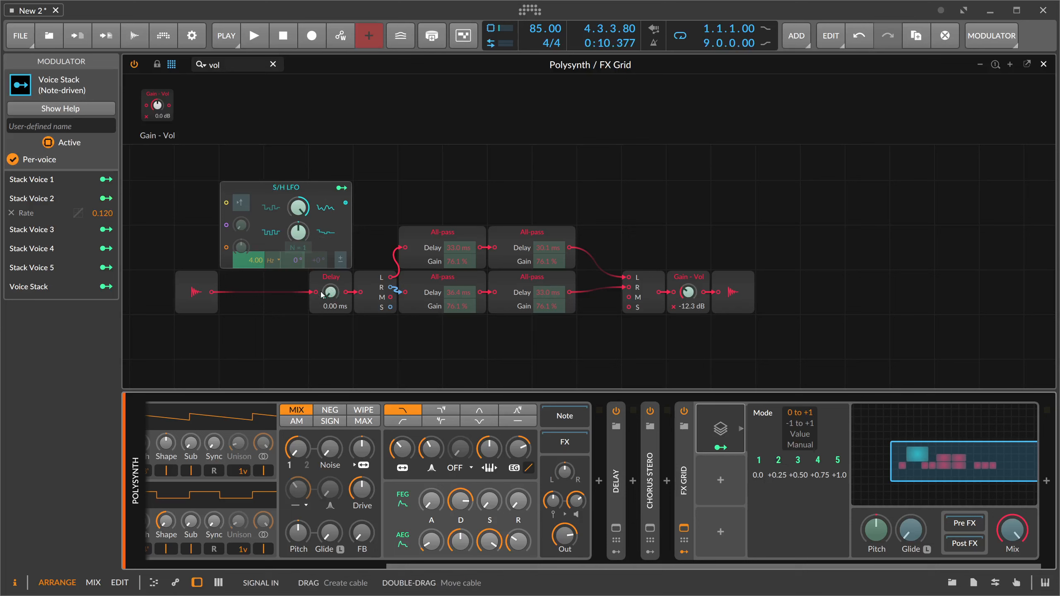
drag(259, 256, 260, 259)
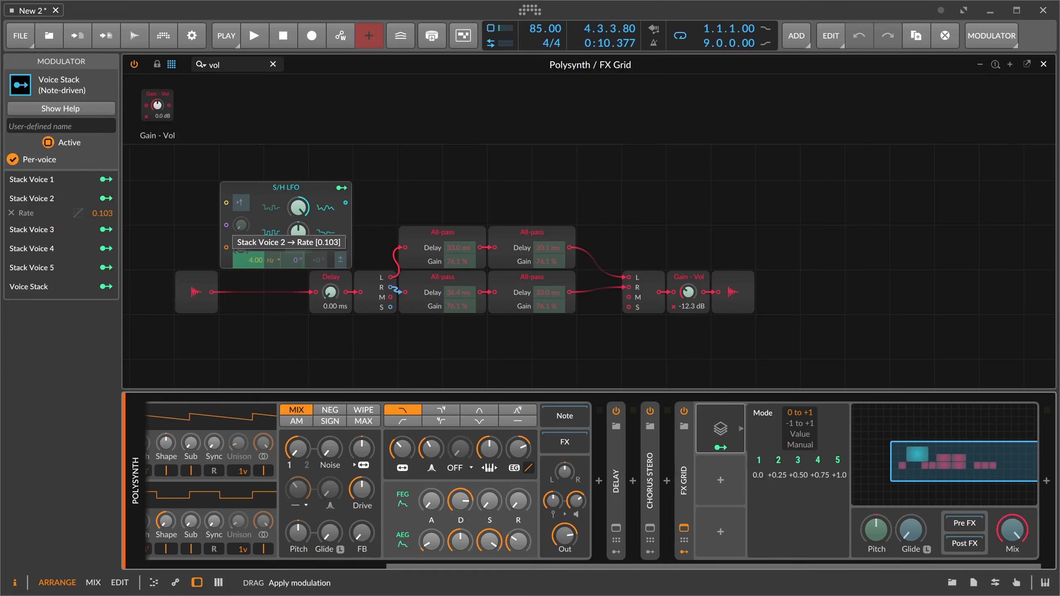
click(473, 229)
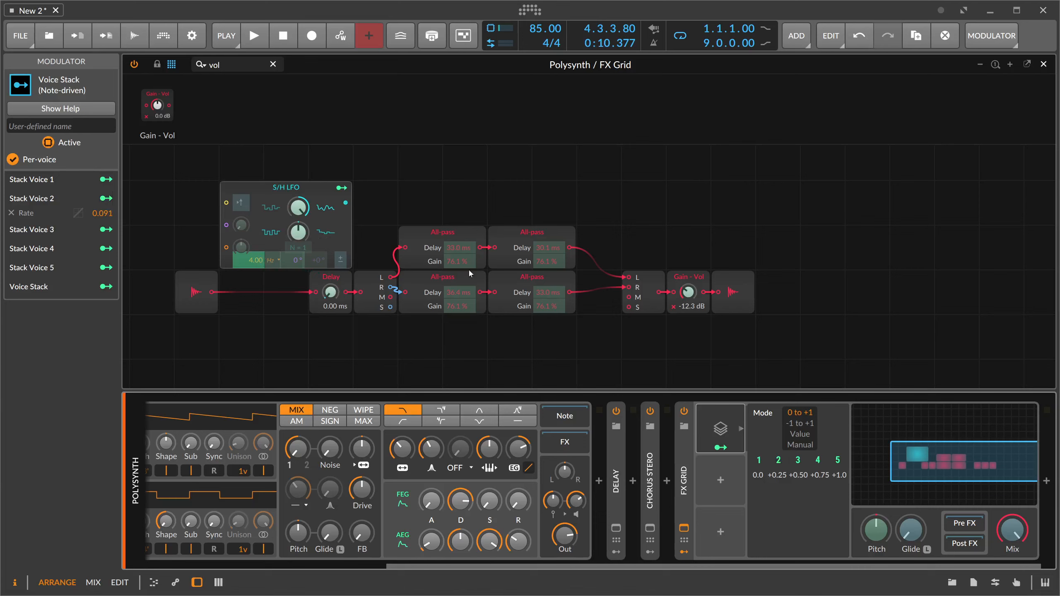
- Modulate the four All-pass delay times from Stack Voice 2 by 0.148 and 0.145 (first pair), 0.188 and 0.195 (second pair)
drag(456, 253, 455, 251)
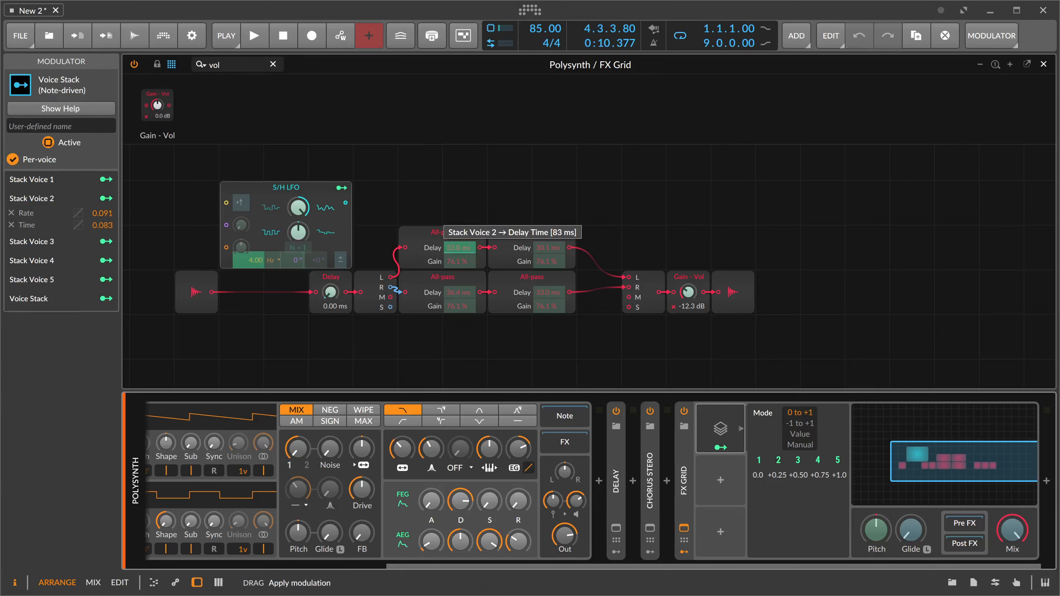
drag(459, 292, 460, 290)
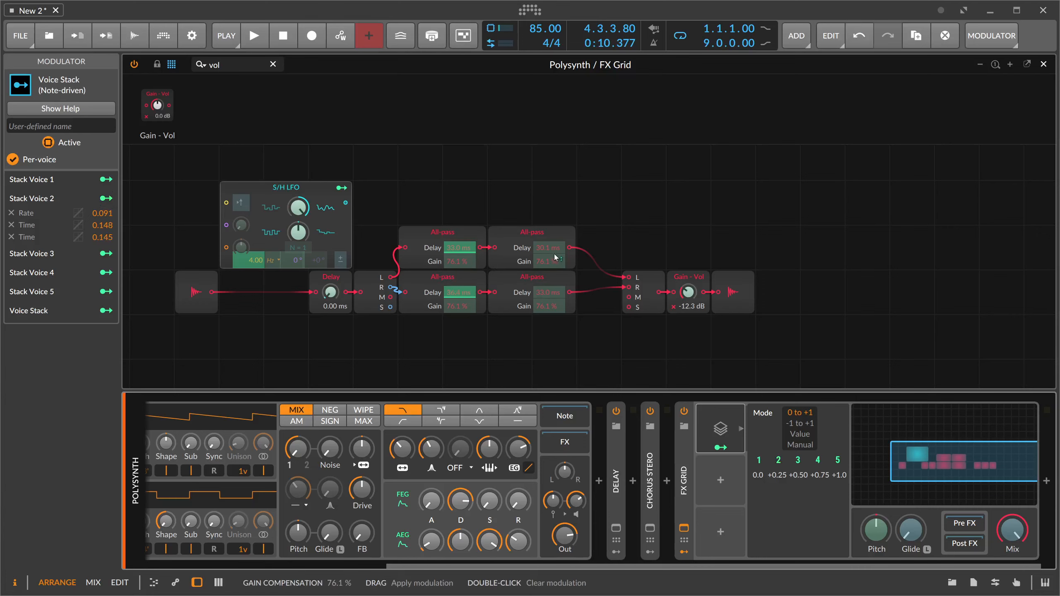
drag(549, 251, 549, 247)
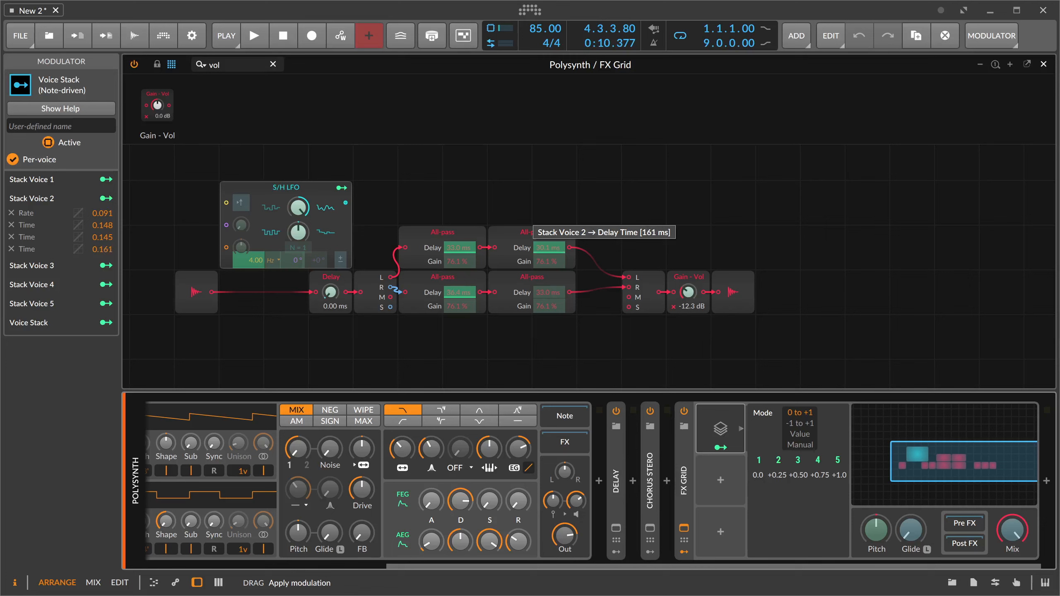
drag(549, 248, 549, 249)
drag(549, 294, 549, 278)
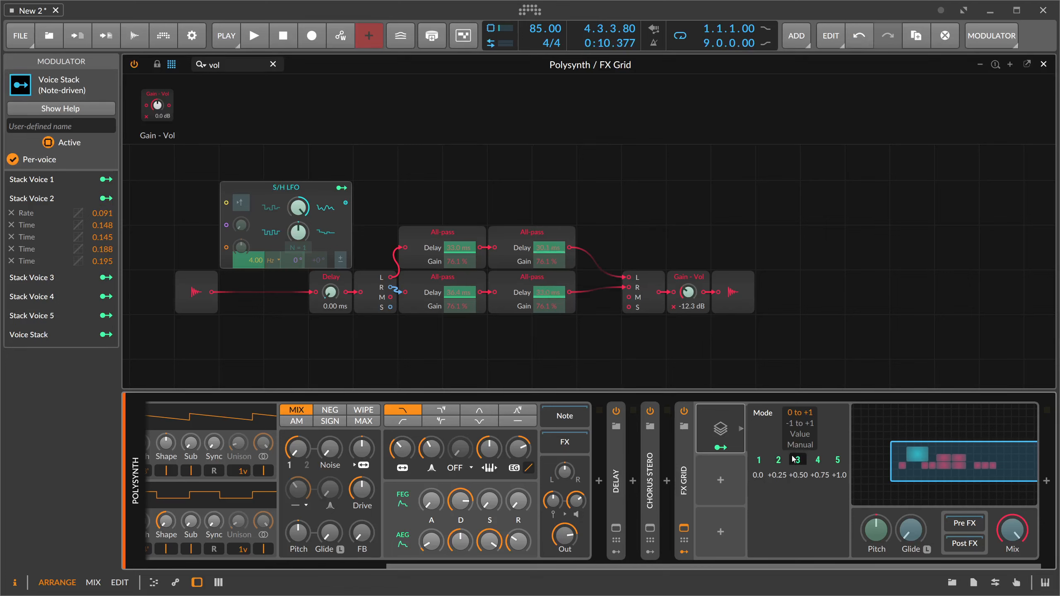
- From Stack Voice 3, modulate the LFO rate by -0.08 and the All-pass delay times by 0.218, 0.218, 0.345 and 0.322
click(798, 460)
drag(250, 259, 249, 260)
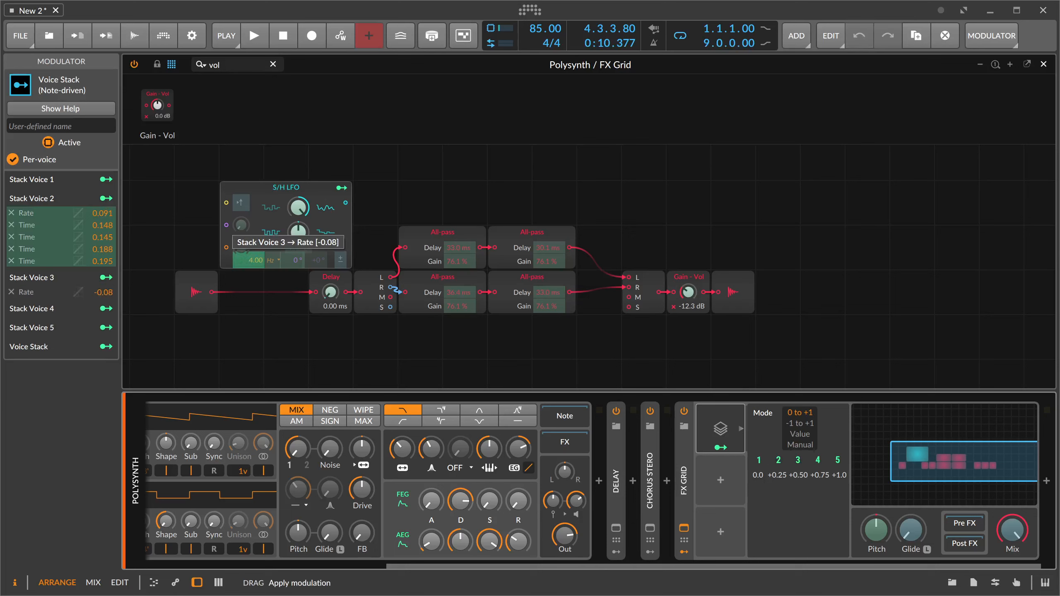
drag(459, 250, 459, 242)
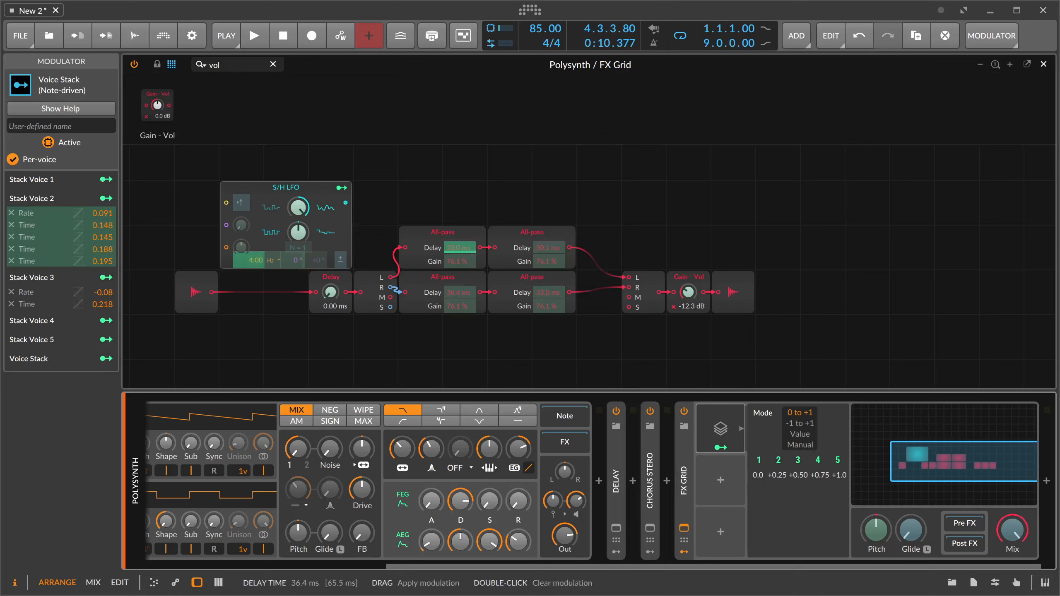
drag(460, 293, 460, 284)
drag(548, 250, 548, 238)
drag(548, 293, 548, 288)
- Modulate the All-pass delay times from Stack Voice 4 by 0.452 and 0.418 (first pair) and 0.510 each (second pair)
click(817, 460)
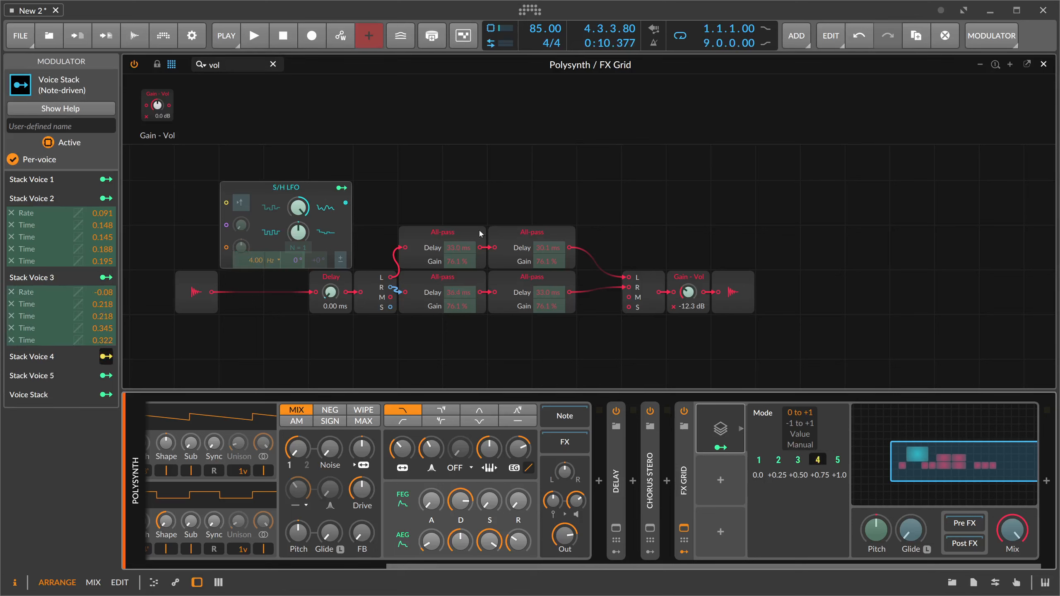
drag(460, 249, 460, 235)
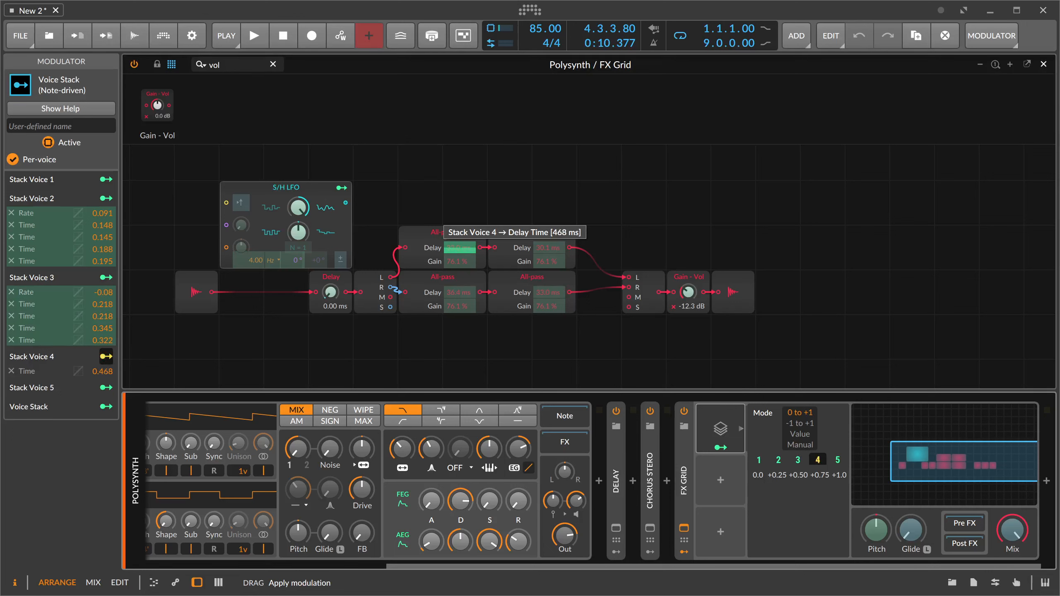
drag(459, 292, 460, 283)
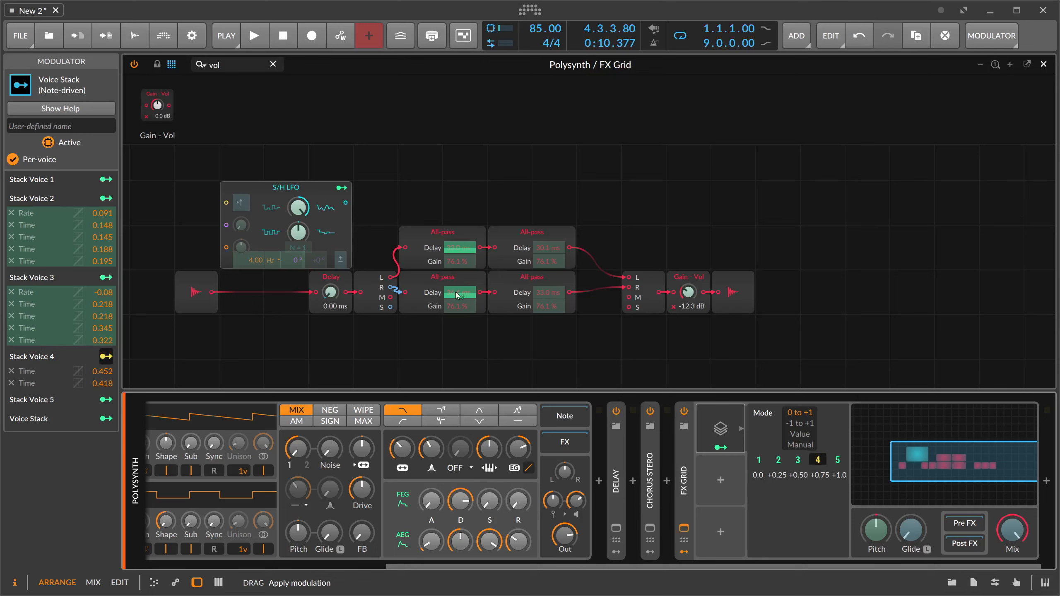
drag(549, 249, 549, 244)
drag(549, 292, 548, 287)
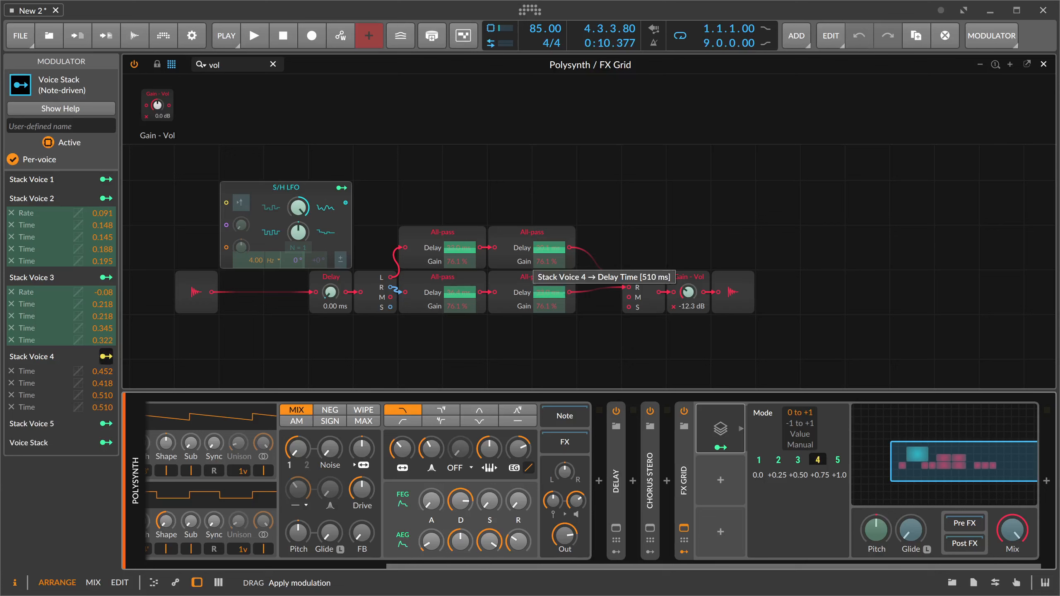
- Modulate the All-pass delay times from Stack Voice 5 by 0.711 and 0.710 (second pair), 0.611 and 0.631 (first pair)
click(837, 460)
drag(542, 249, 542, 247)
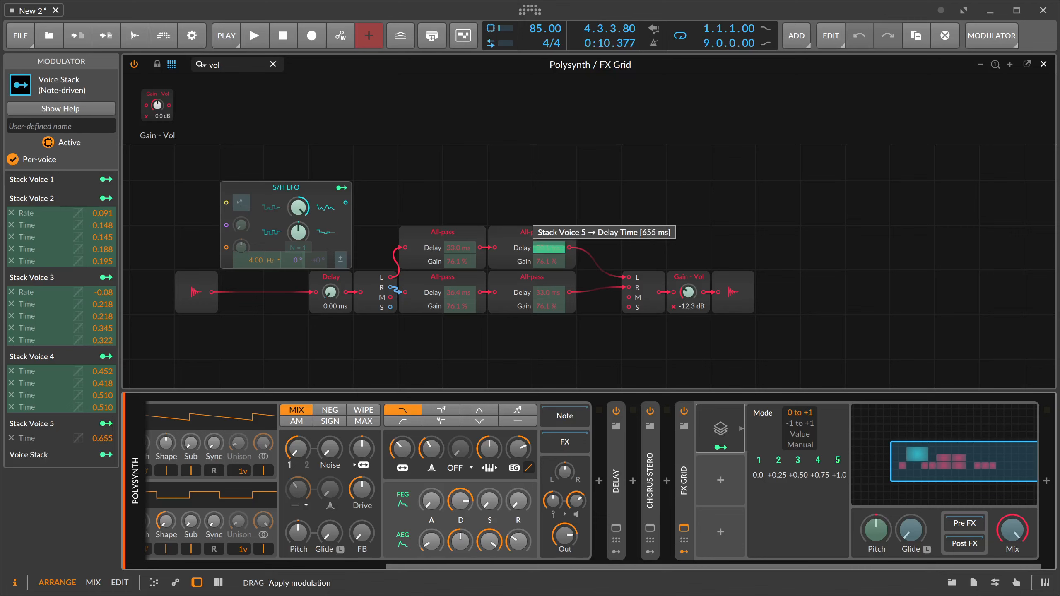
drag(549, 292, 548, 291)
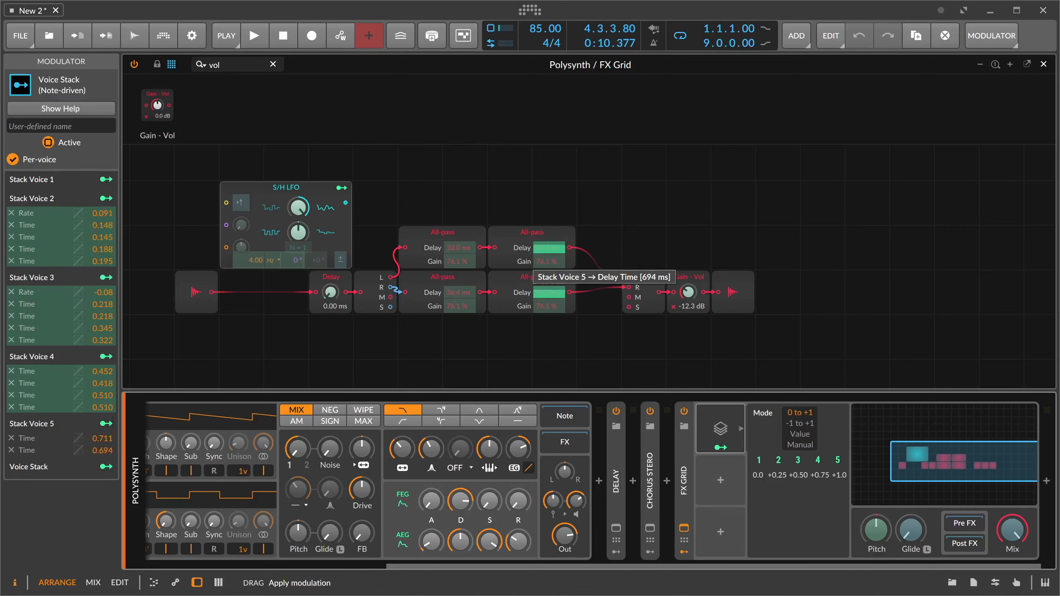
drag(548, 291, 549, 290)
drag(463, 249, 460, 247)
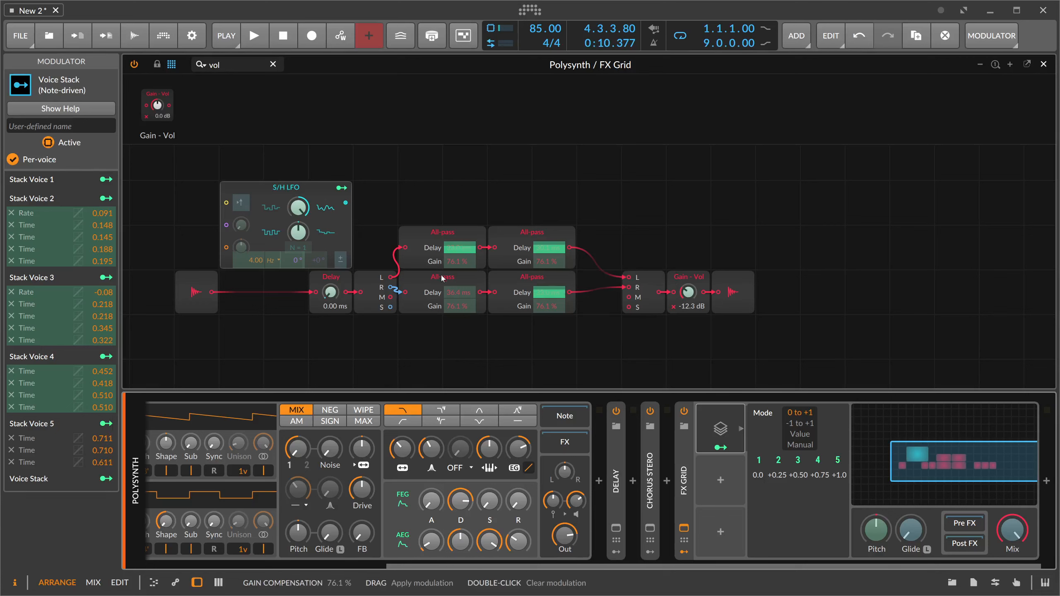
drag(460, 293, 459, 284)
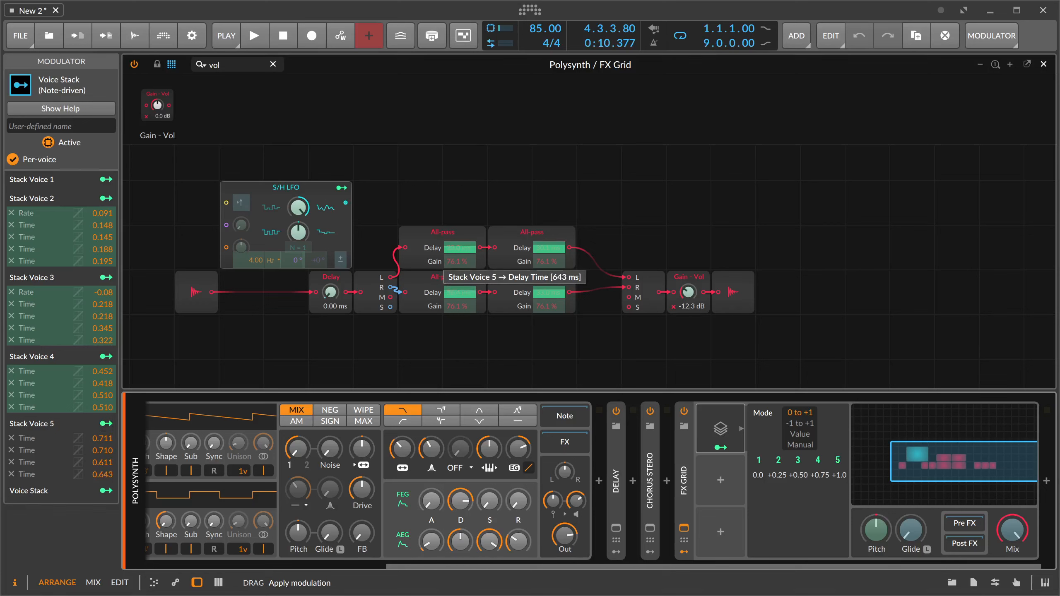
drag(460, 293, 460, 293)
- Modulate the S/H LFO's rate by 0.120 from Stack Voice 5 and 0.503 from Stack Voice 4, then hide the modulator's details
drag(249, 261, 250, 236)
click(817, 460)
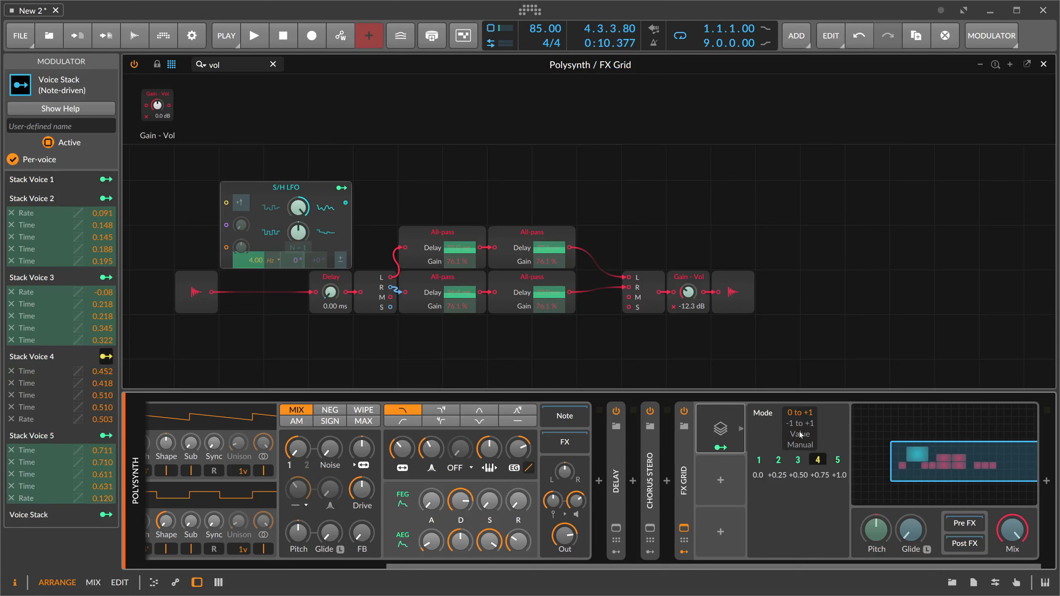
click(797, 460)
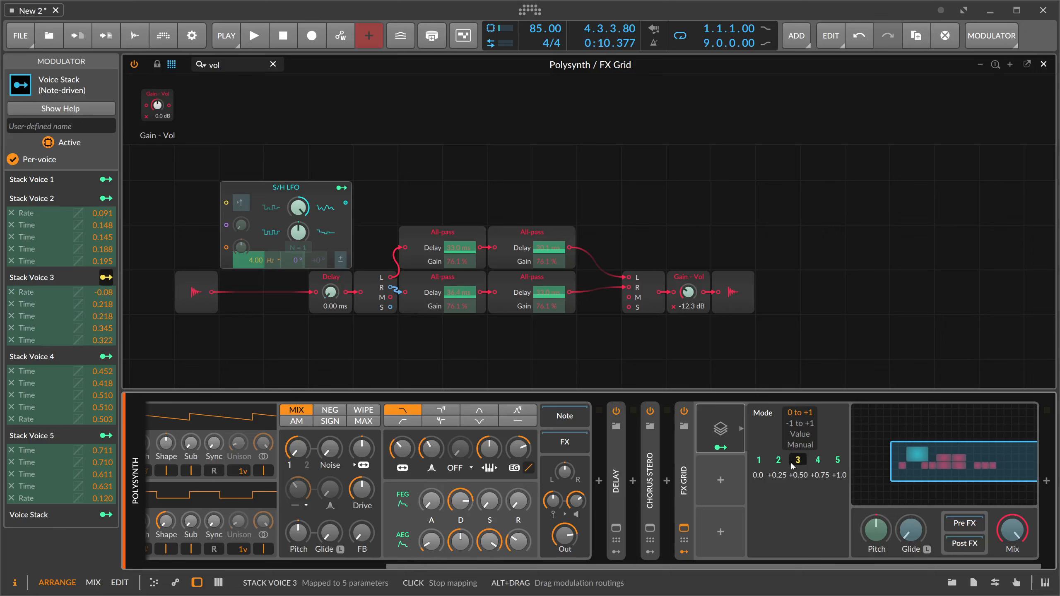
click(741, 429)
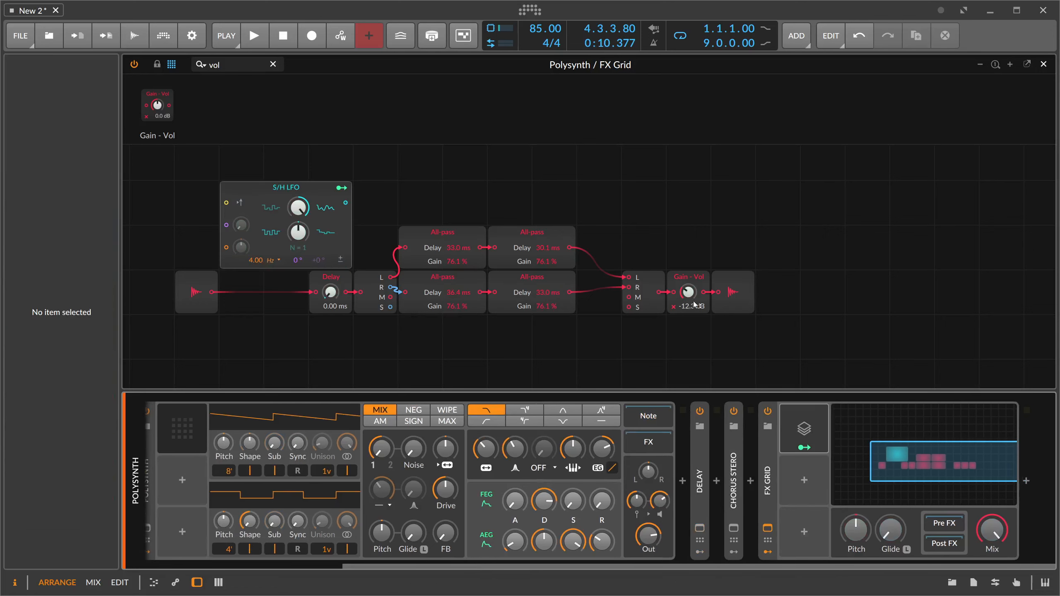
- Set the Gain - Vol module to -10.9 dB while auditioning the patch
click(699, 347)
key(space)
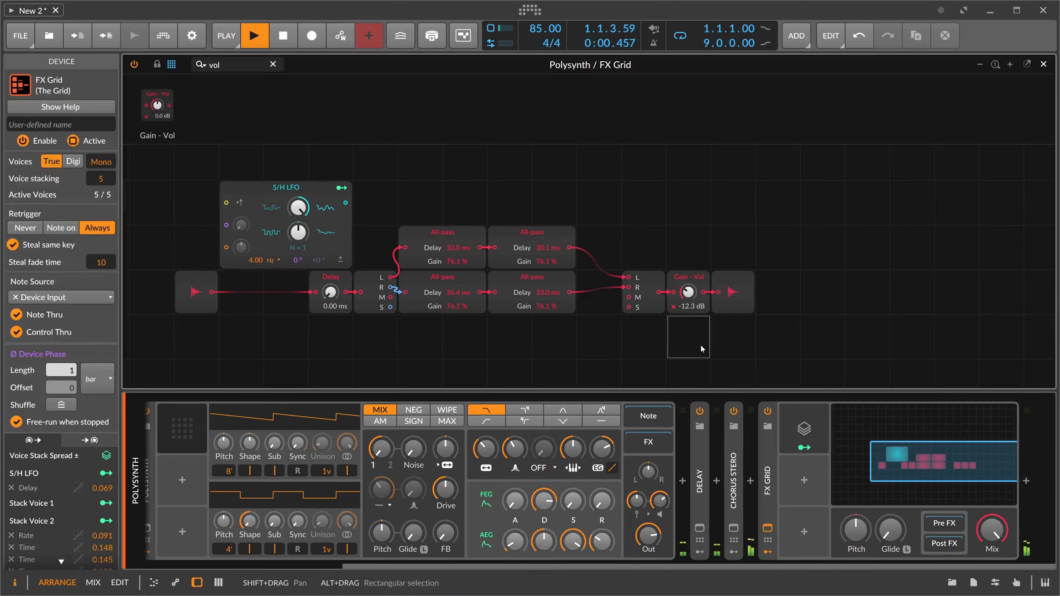
drag(689, 292, 688, 287)
key(space)
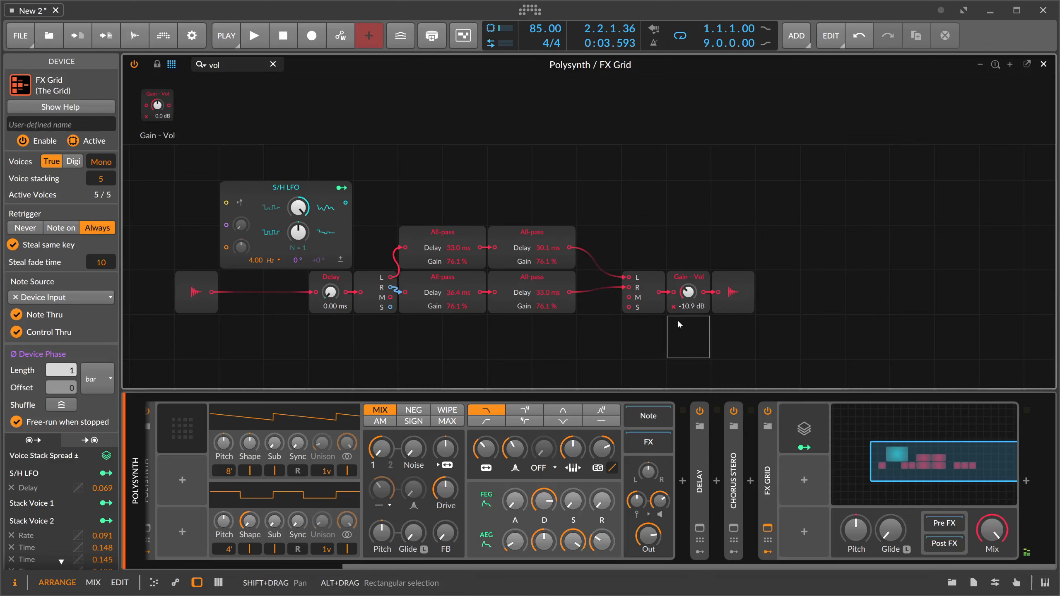
- Lower the FX Grid's Mix well below full wet while auditioning the patch
drag(522, 334, 586, 351)
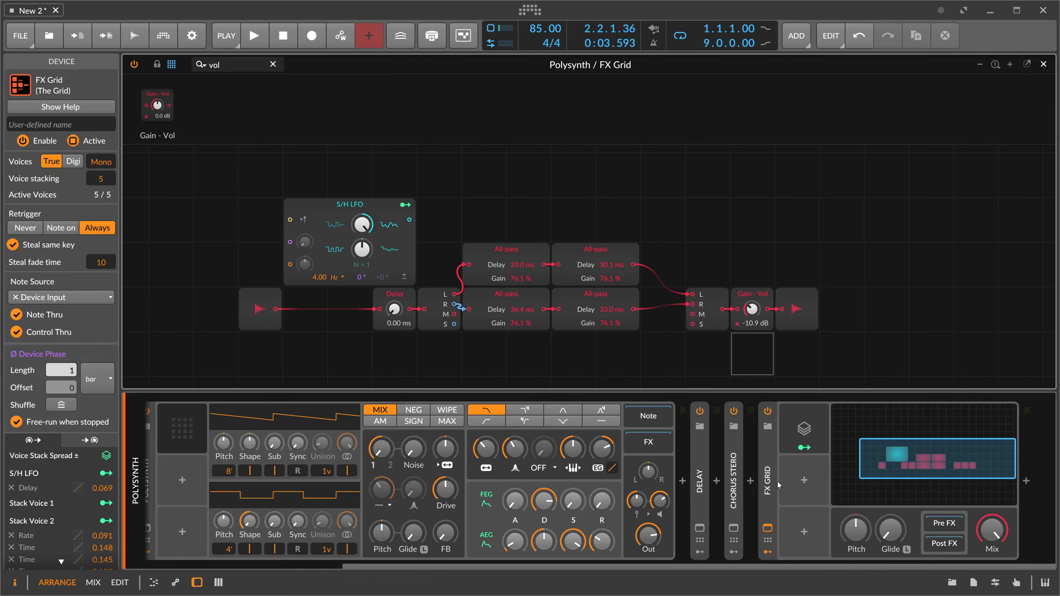
drag(989, 535, 989, 587)
key(space)
drag(988, 535, 988, 537)
key(space)
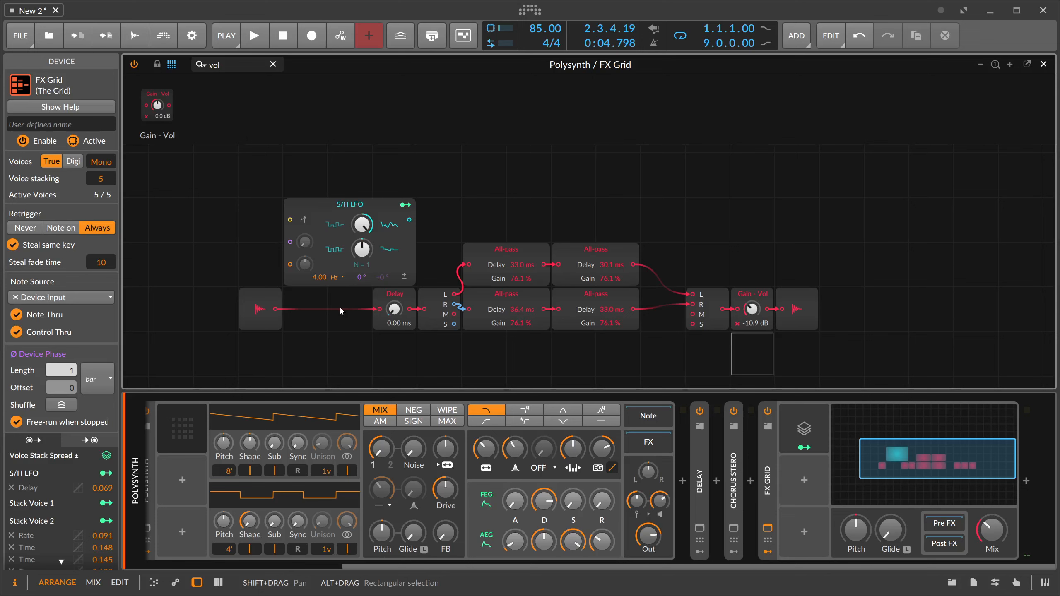
- Play the patch and examine the Note Grid's modules and its Voice Stack modulator's details
key(space)
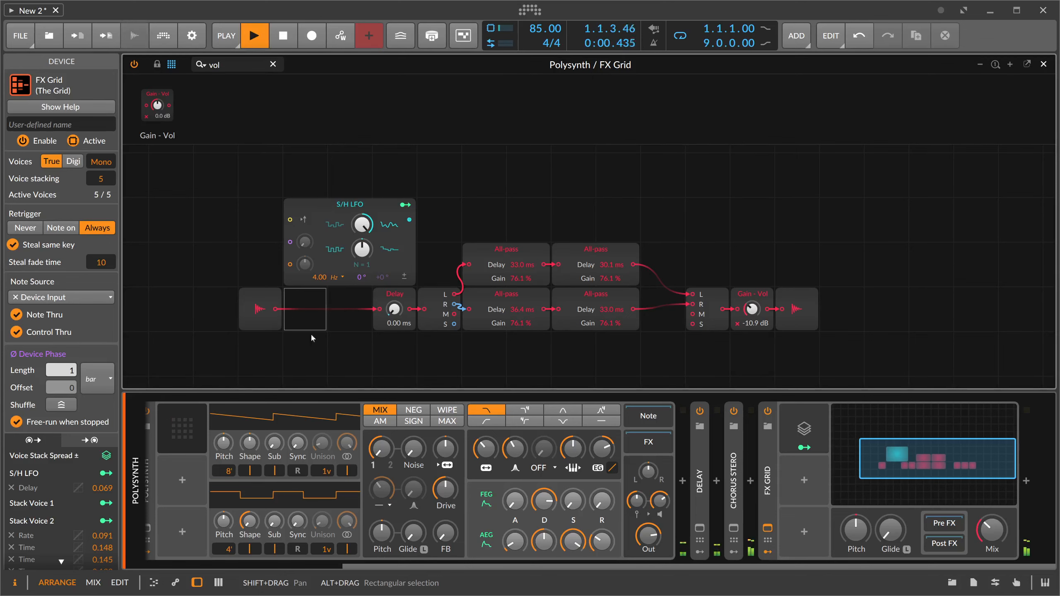
drag(451, 567, 251, 567)
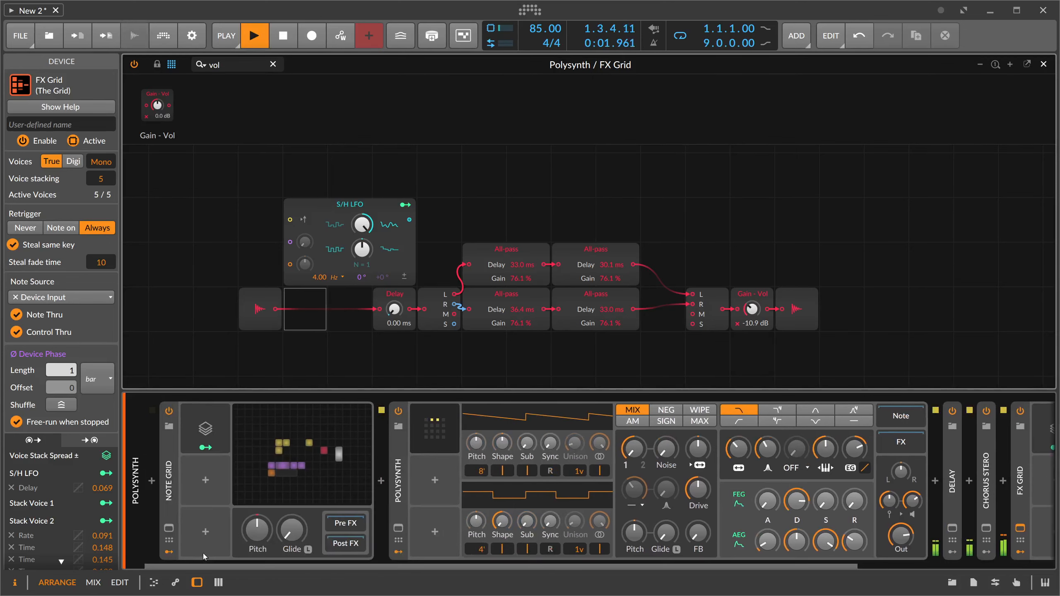
click(294, 440)
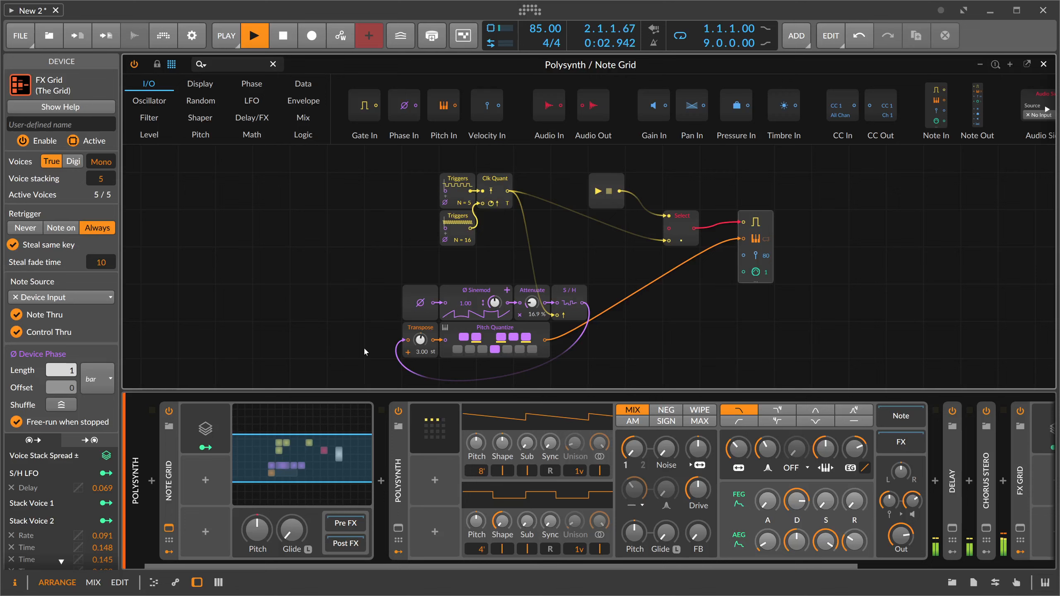
click(225, 422)
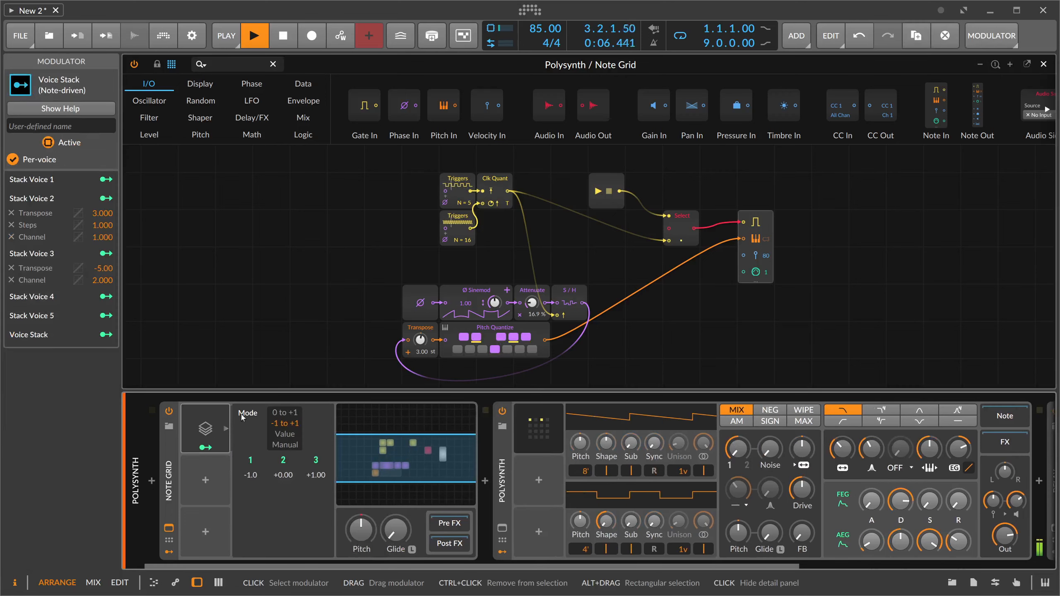
click(343, 338)
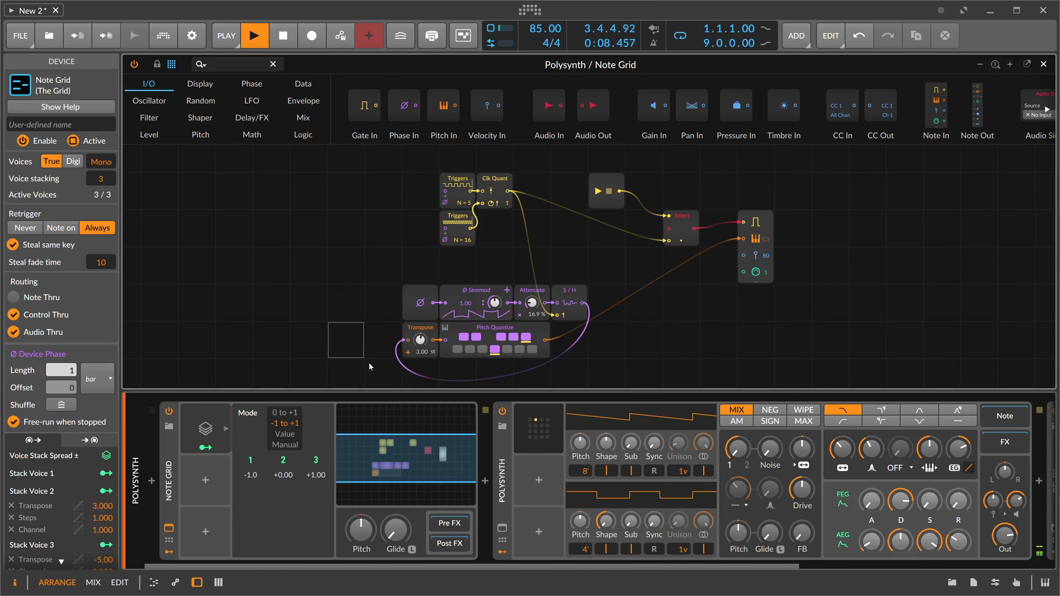
- Stop playback and rename the FX Grid device after the stereo chorus as Reverb
click(323, 338)
key(space)
drag(517, 567, 795, 562)
double_click(767, 475)
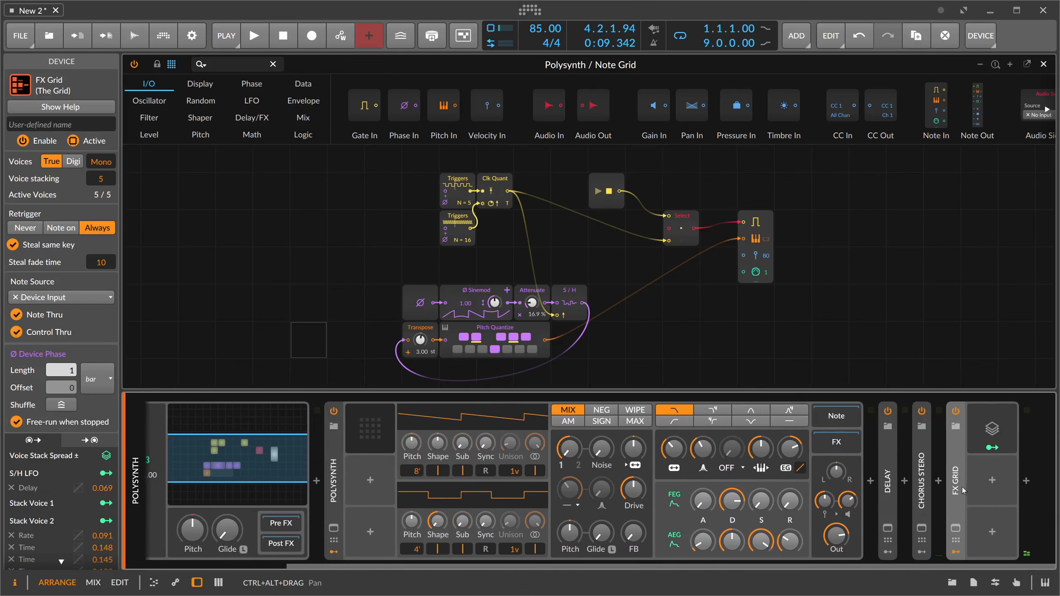
click(50, 127)
text(Reverb)
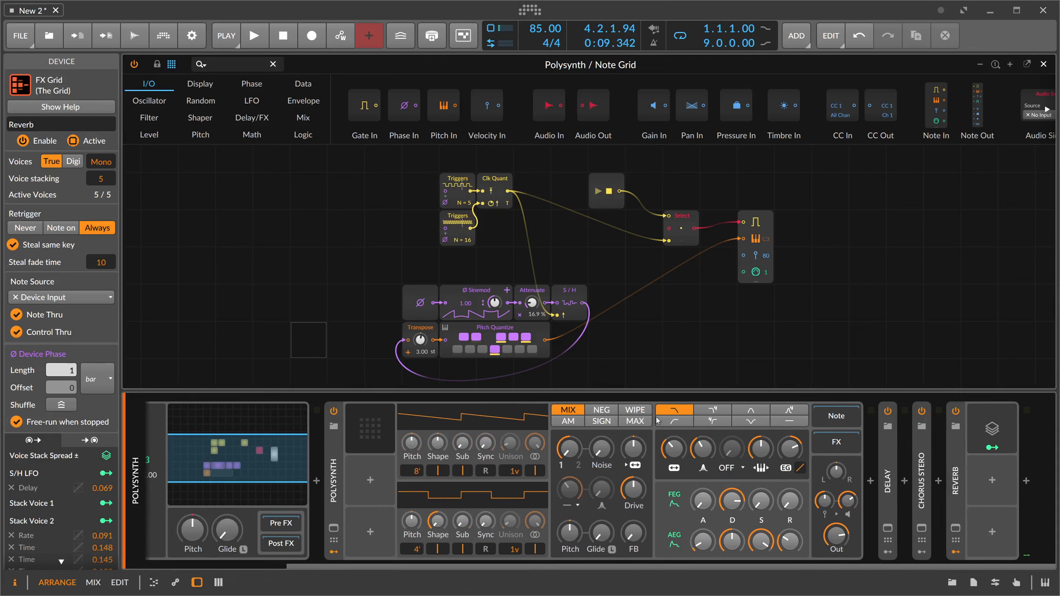
- Group the Polysynth, Delay, Chorus Stero and Reverb devices into one Instrument Layer
click(334, 484)
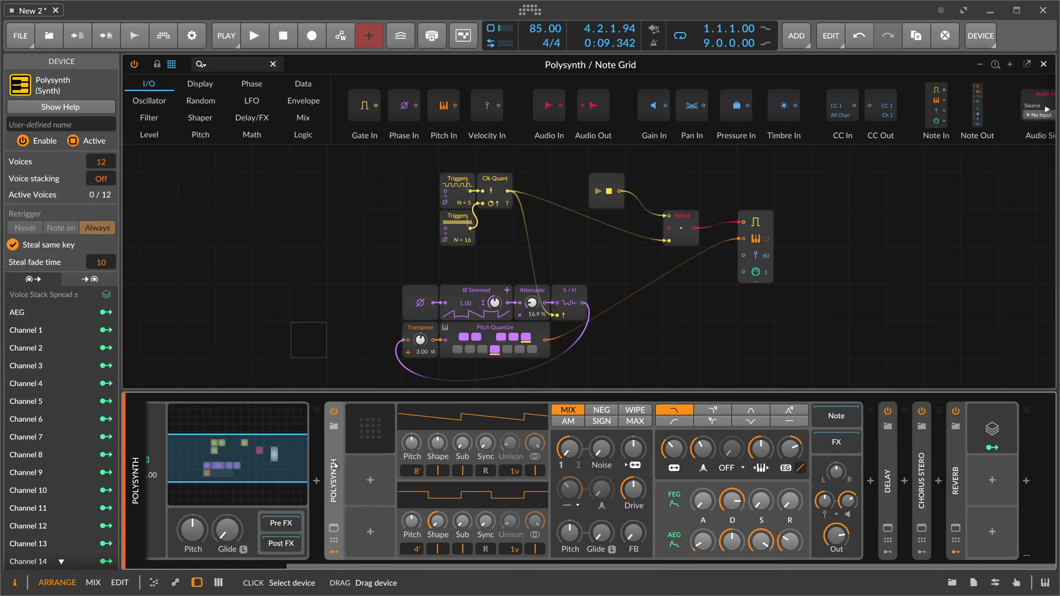
shift+click(955, 489)
key(ctrl+g)
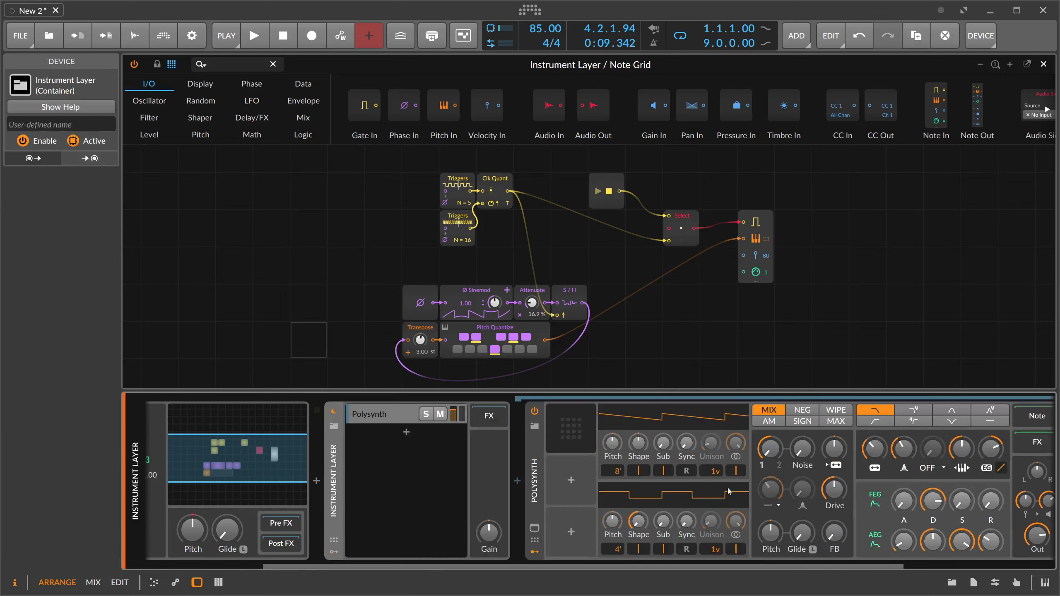
click(412, 426)
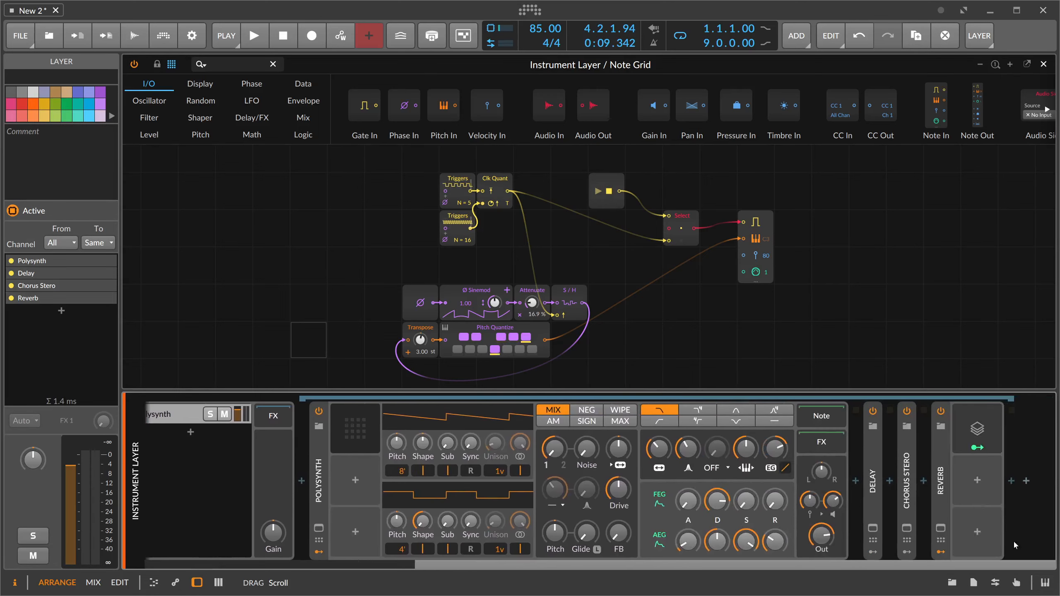
- Insert a Channel Filter before the Polysynth in its layer and let only channels 1, 2 and 3 pass
click(595, 481)
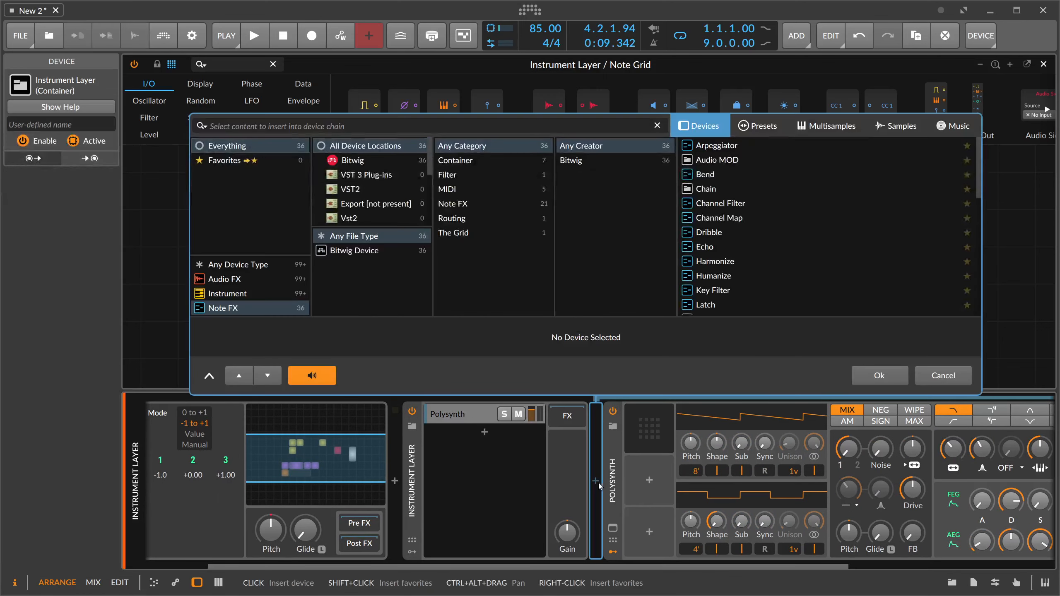
text(chann)
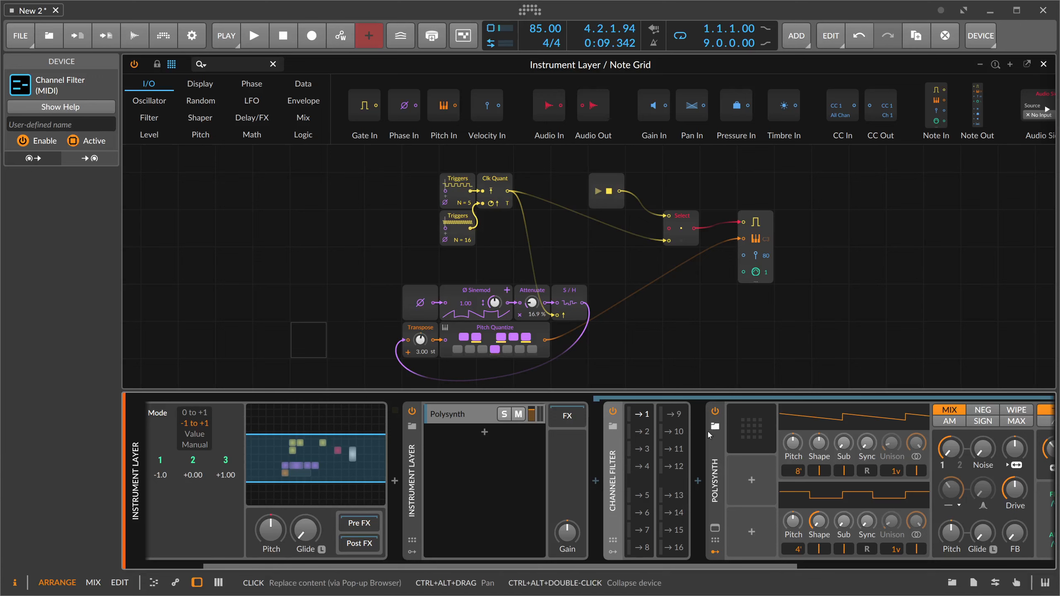
click(711, 440)
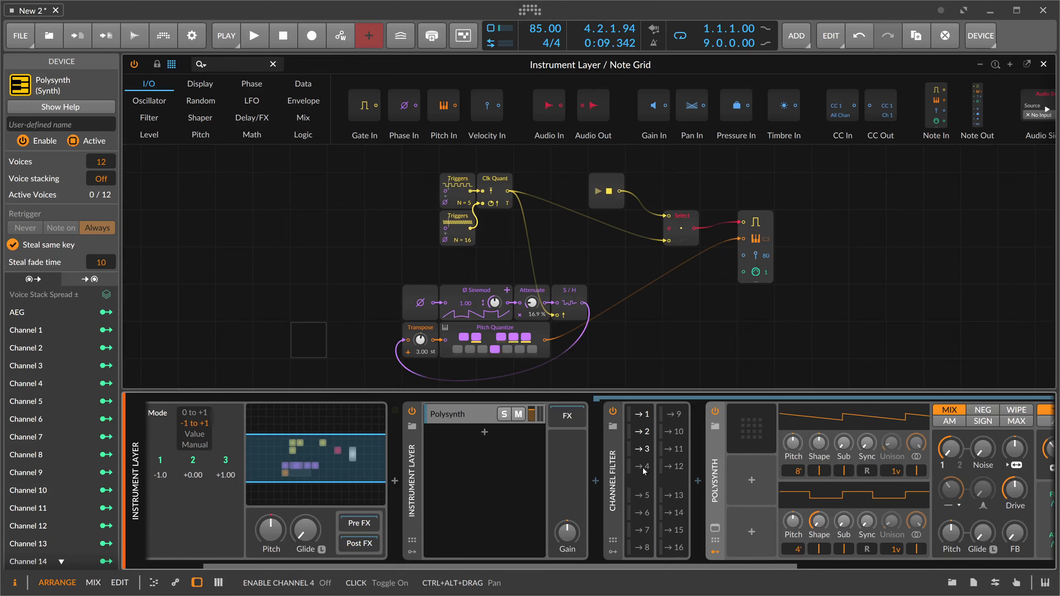
- Add a second layer to the Instrument Layer holding a Channel Filter that passes only channel 5
double_click(484, 438)
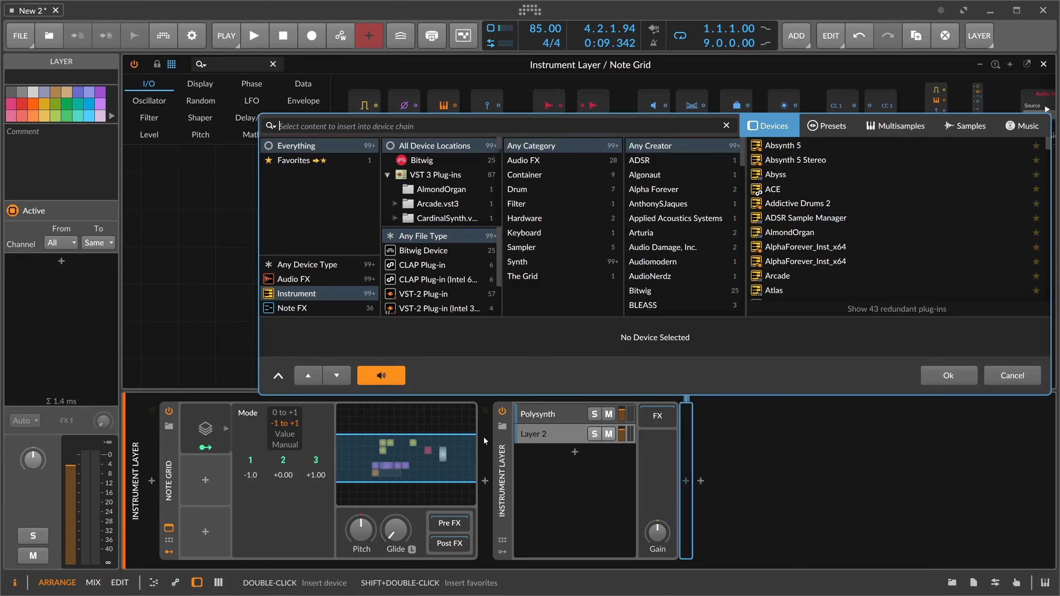
text(chann)
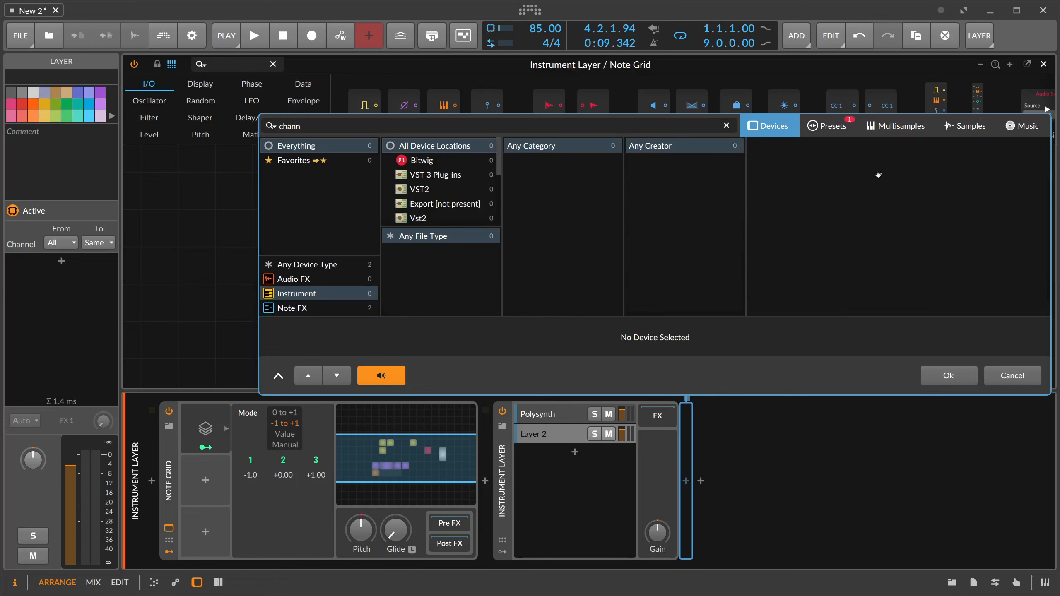
double_click(789, 145)
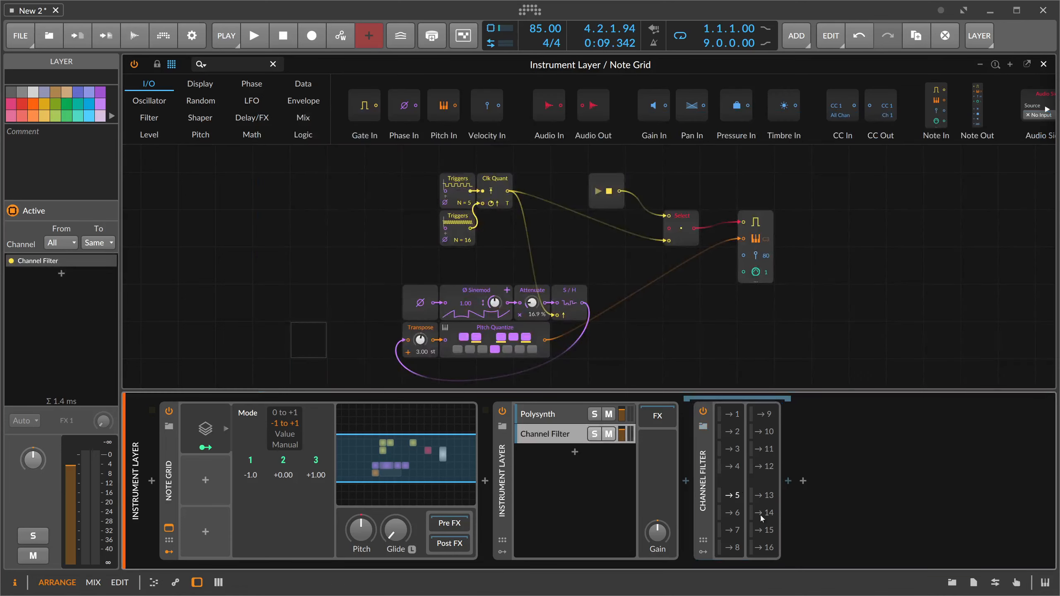
- Insert a Phase-4 synth after the second layer's Channel Filter
click(789, 481)
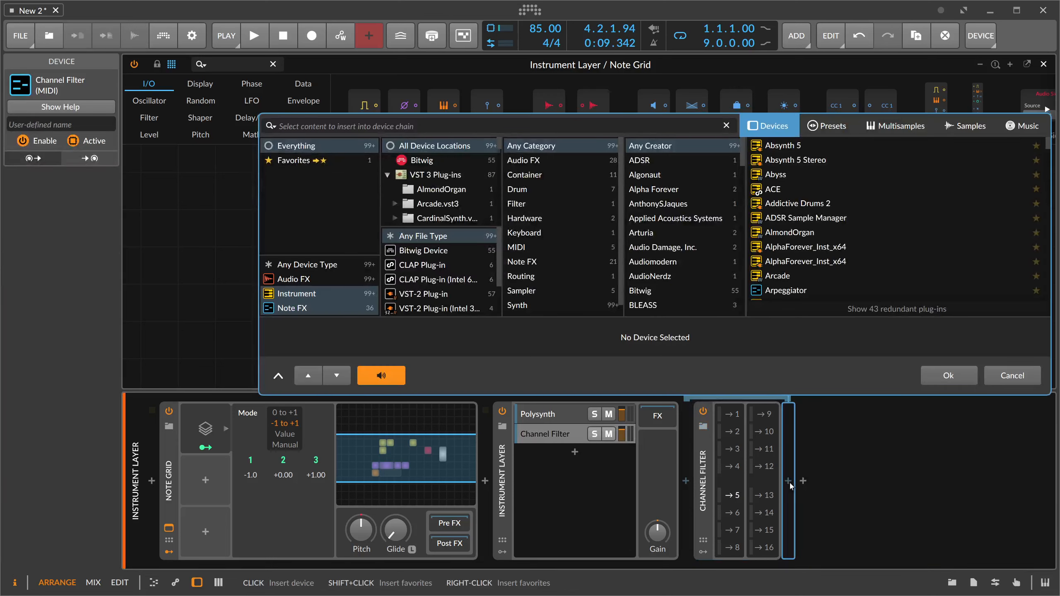
text(phase)
key(Down)
key(Return)
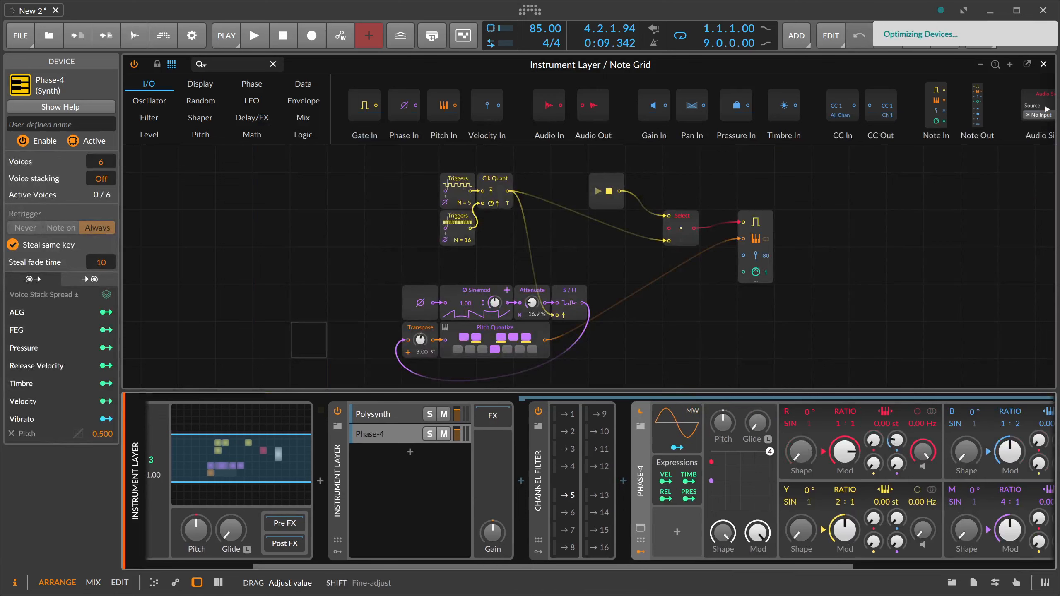
drag(538, 566, 418, 566)
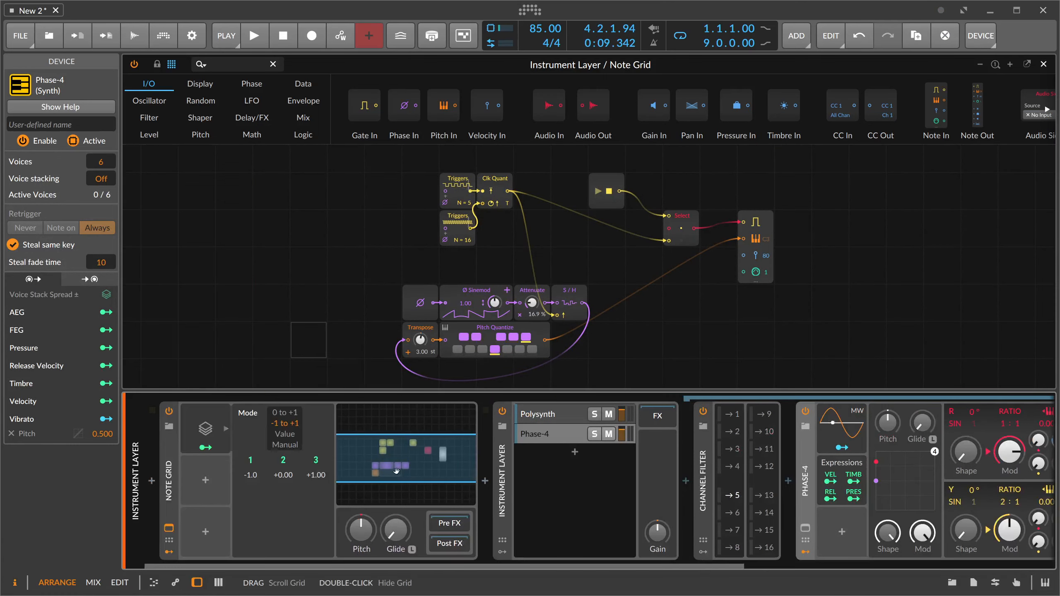
- Set the Note Grid's voice stacking to 4
click(175, 475)
drag(106, 182, 106, 174)
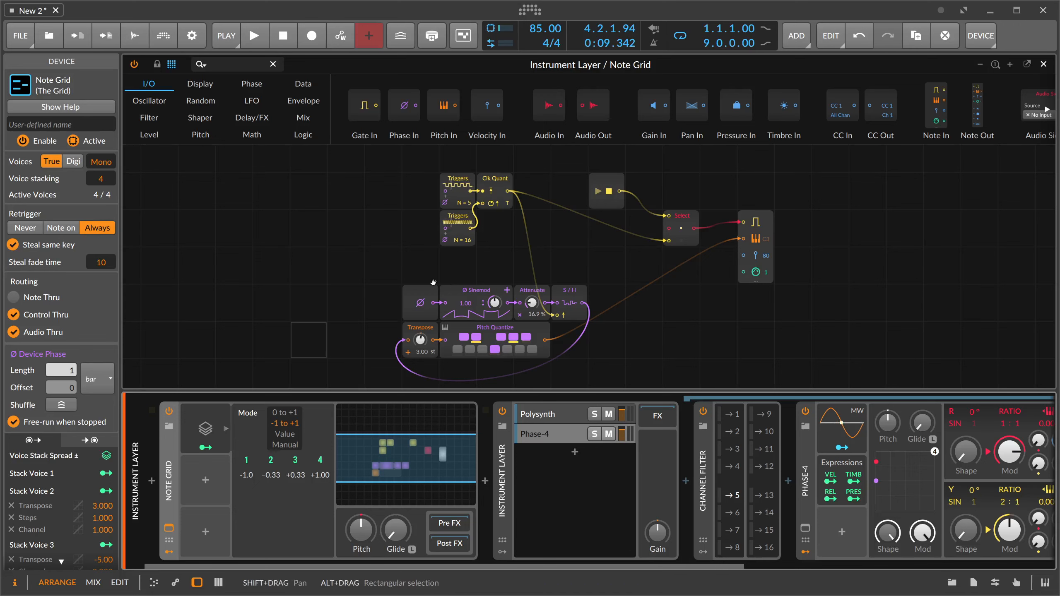
drag(434, 283, 430, 266)
- Modulate the Note Grid's Transpose amount from Stack Voice 4 by exactly -24 semitones
click(320, 460)
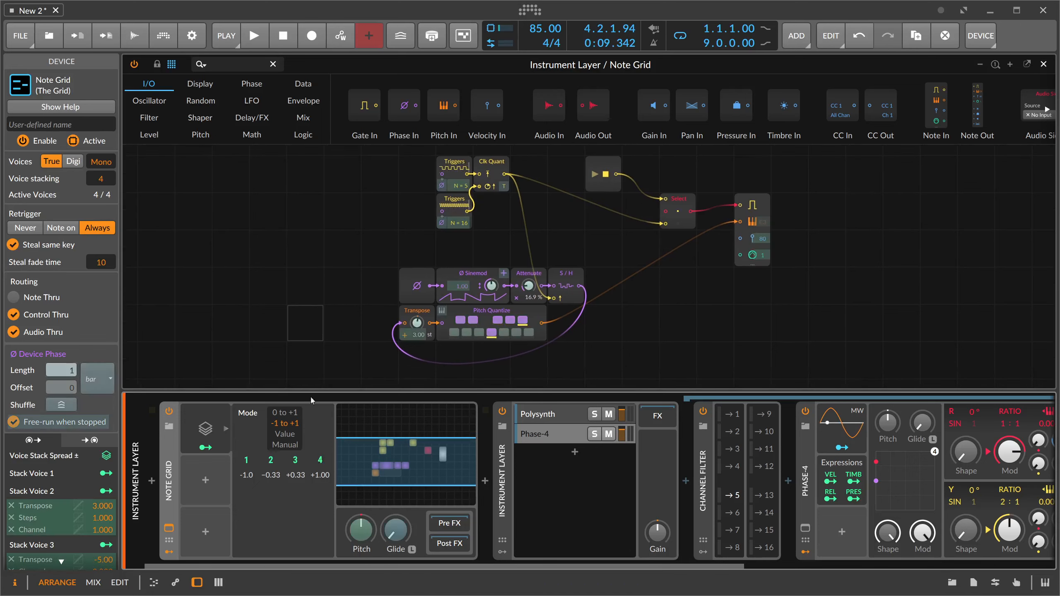
click(204, 64)
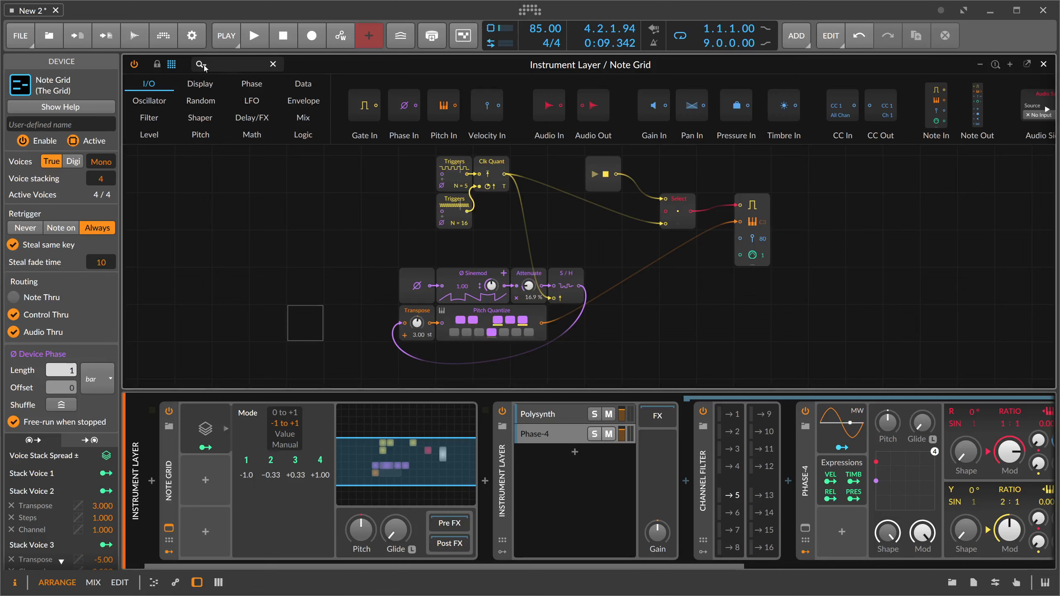
click(321, 460)
drag(416, 322, 416, 351)
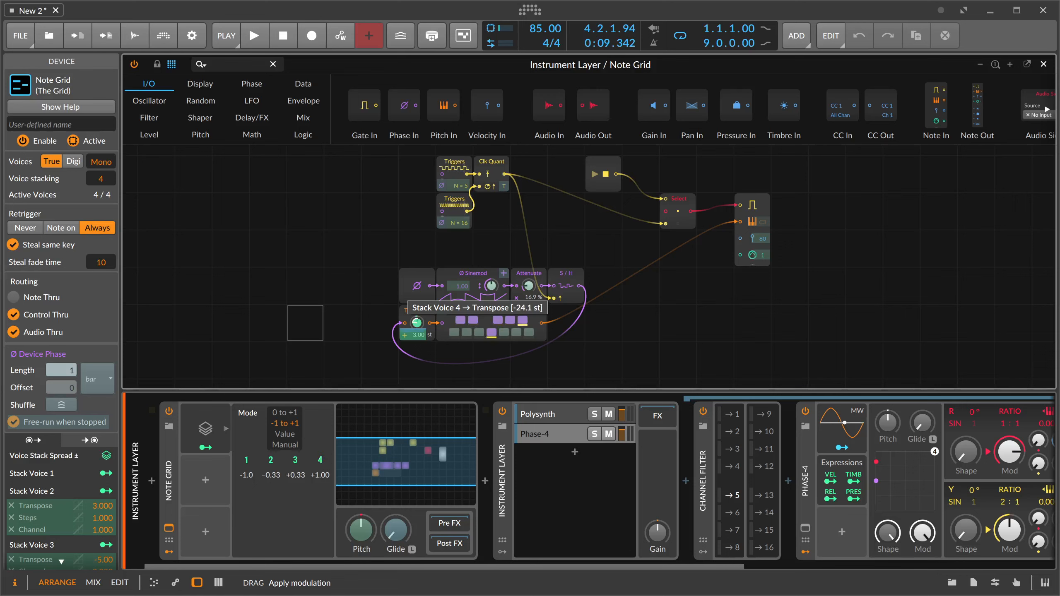
drag(416, 322, 417, 371)
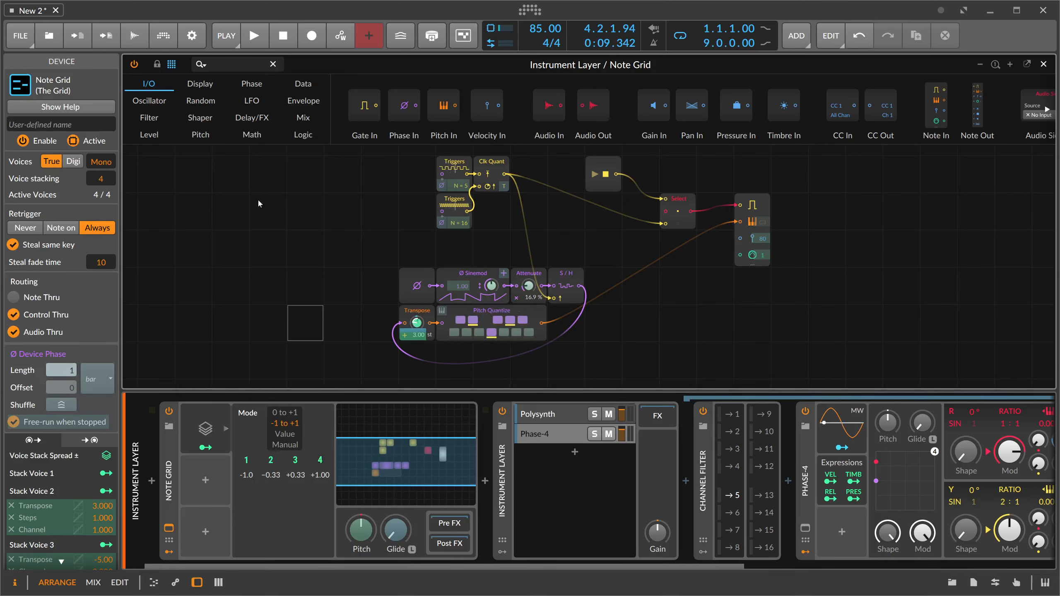
scroll(107, 471, down, 3)
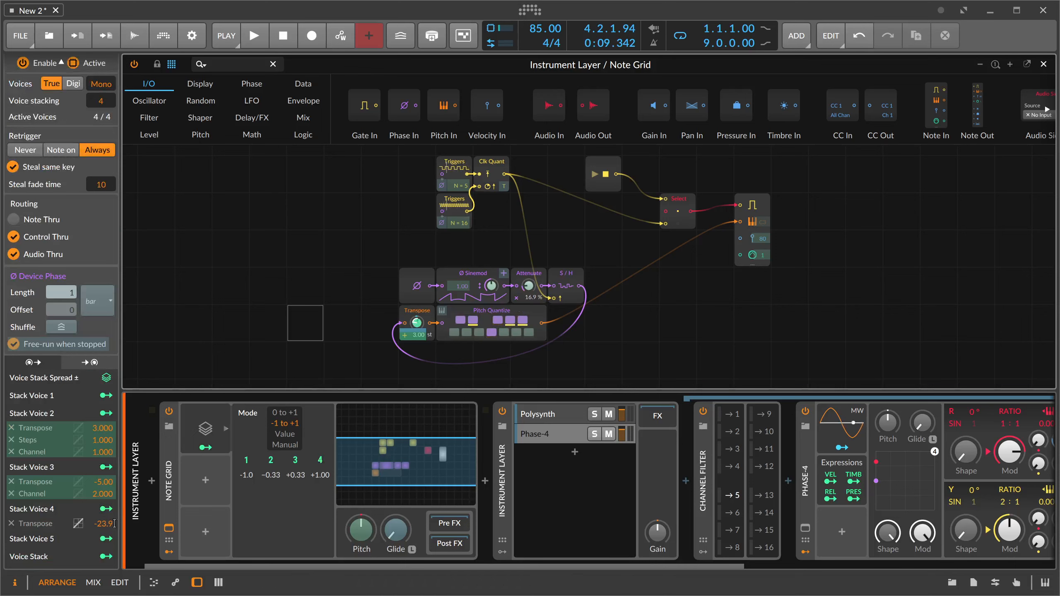
double_click(111, 525)
text(-24)
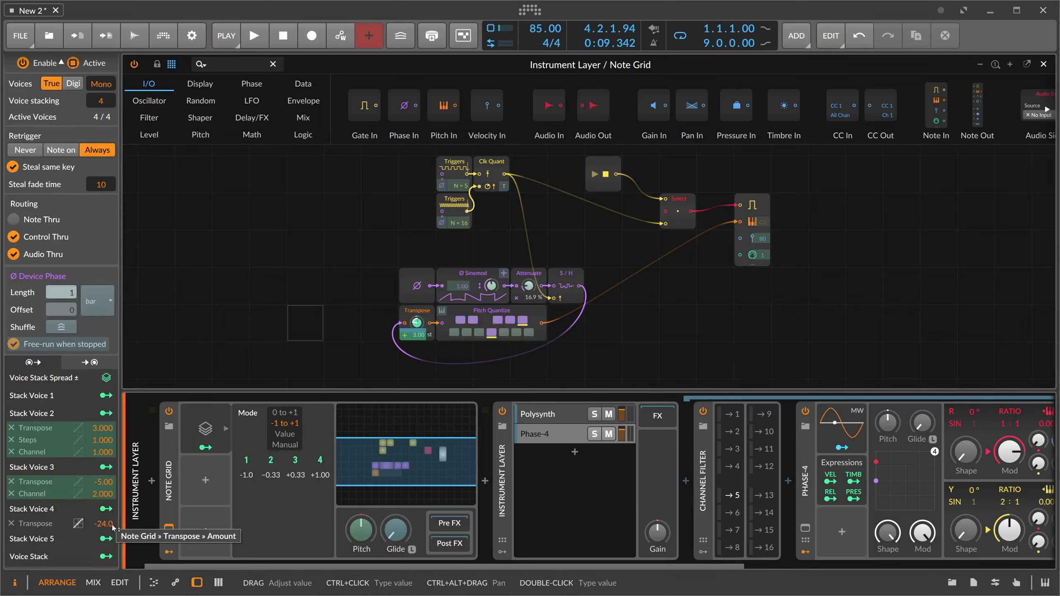
key(Return)
- Modulate the note output's default MIDI channel from Stack Voice 4 by 4.000
click(326, 465)
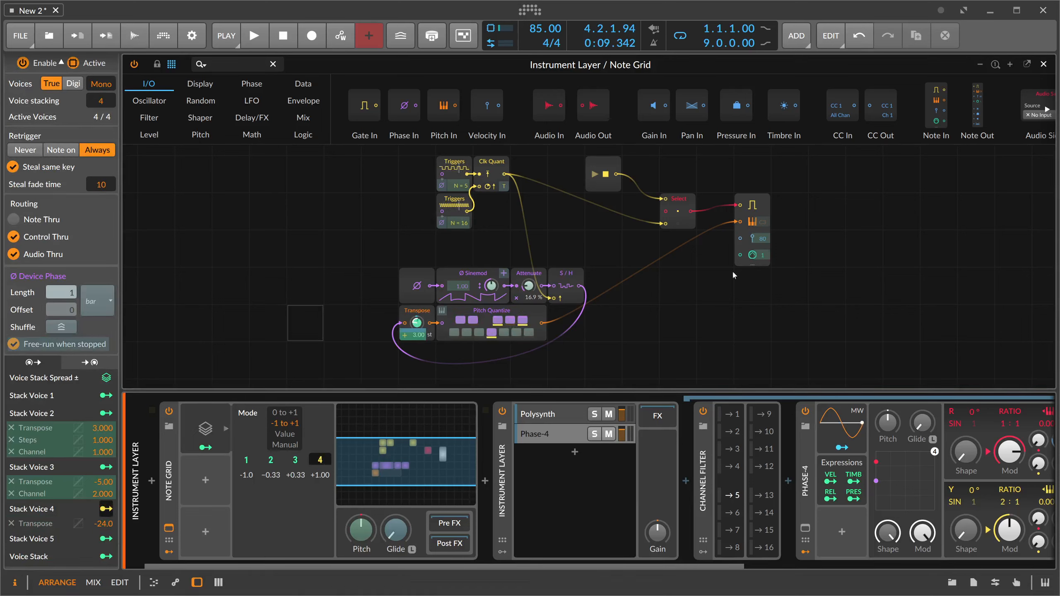
drag(752, 254, 752, 244)
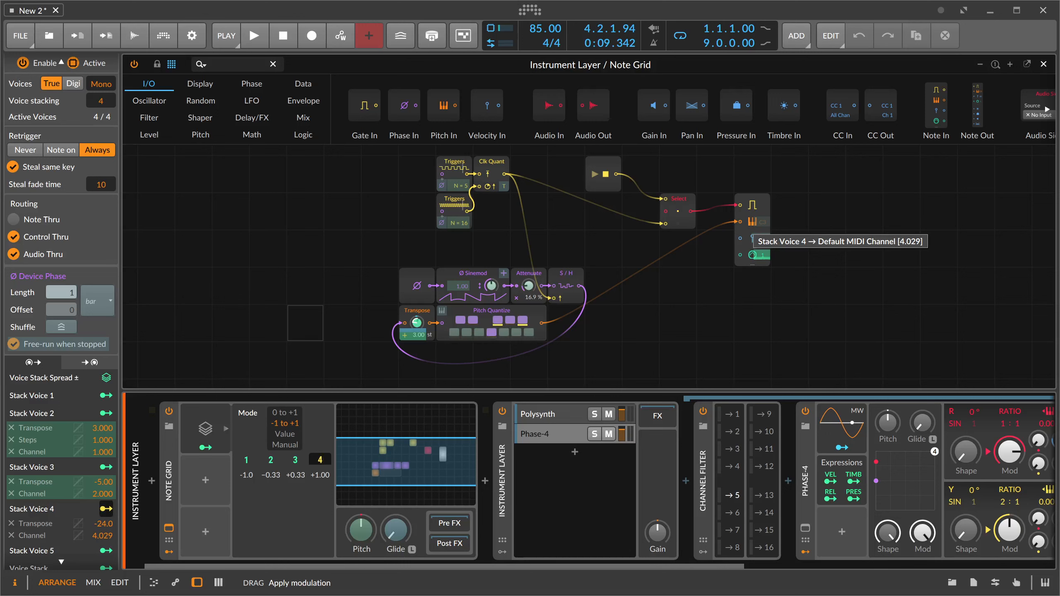
drag(762, 256, 761, 256)
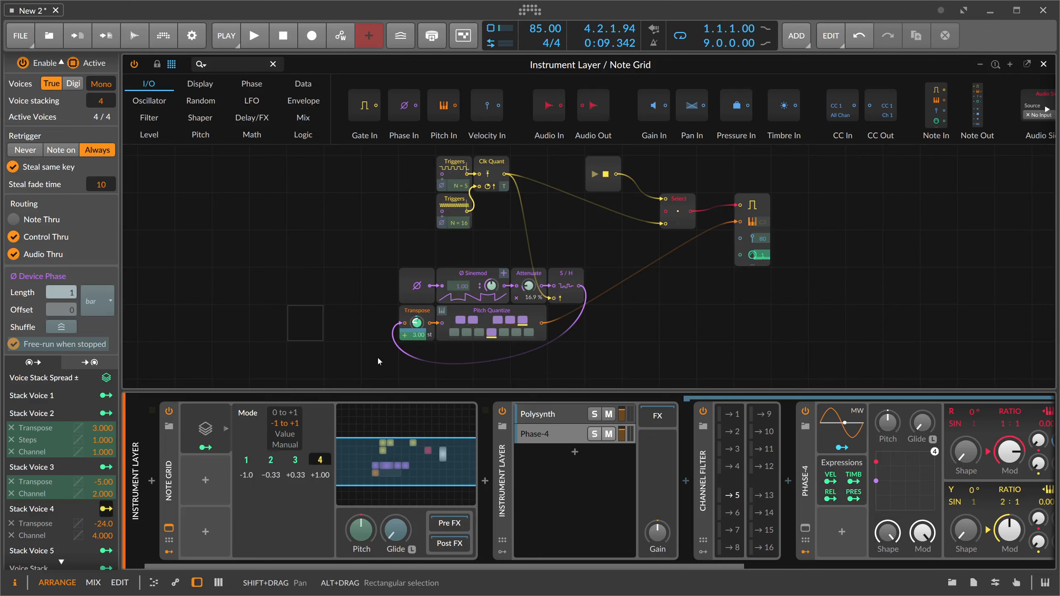
- Solo the Phase-4 layer, start playback and modulate the N = 5 Triggers module's step count by -1.00 from Stack Voice 4
click(596, 437)
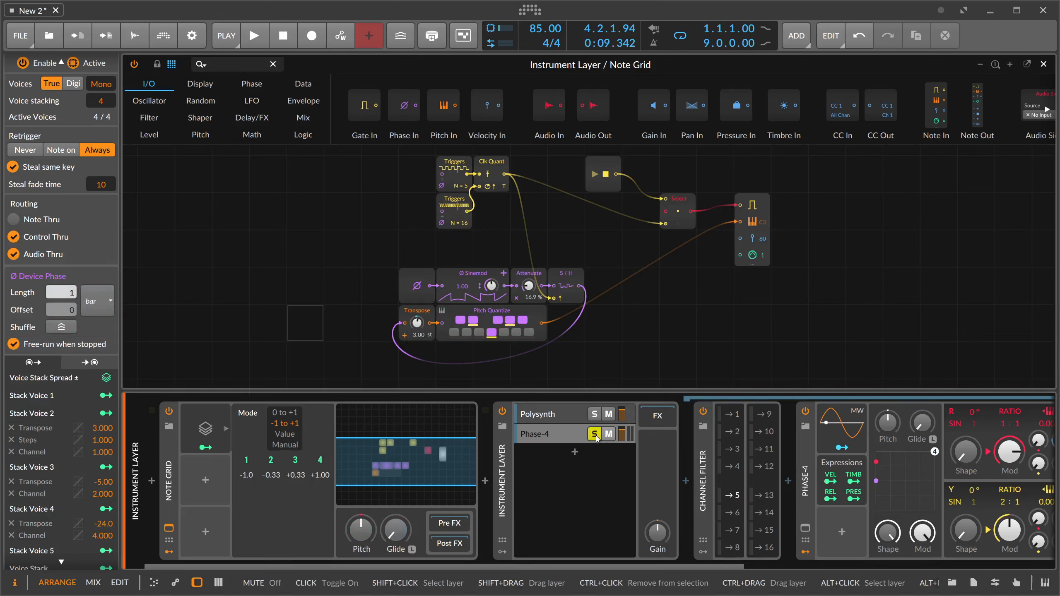
key(space)
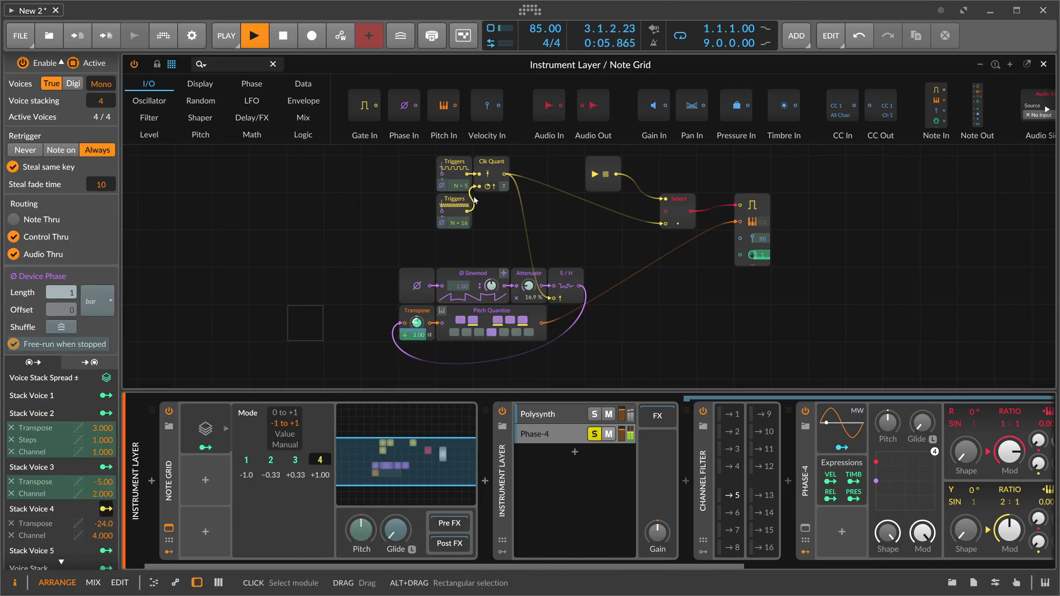
drag(466, 189, 466, 208)
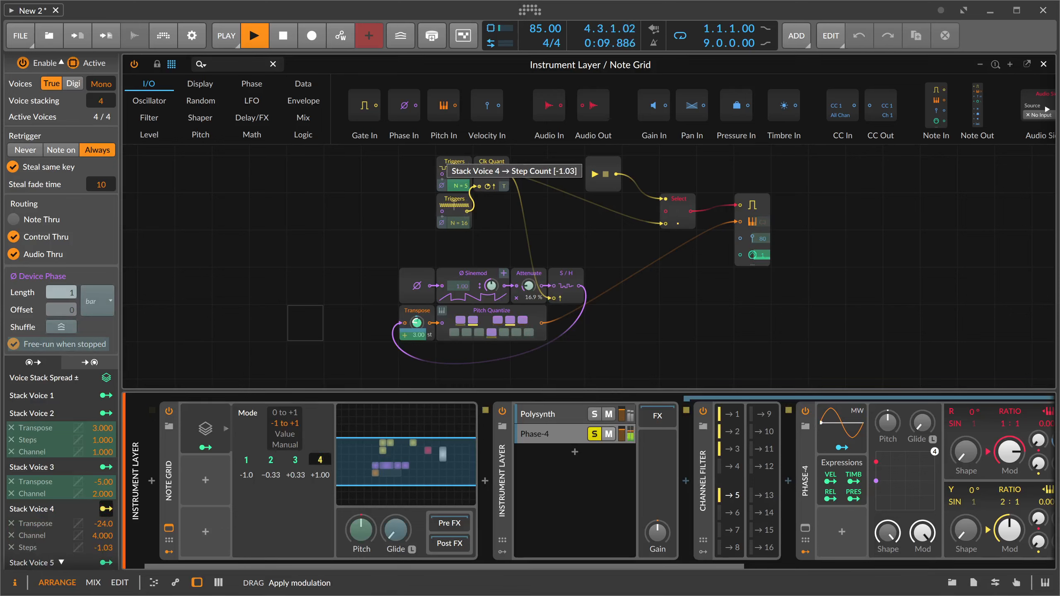
drag(467, 208, 466, 231)
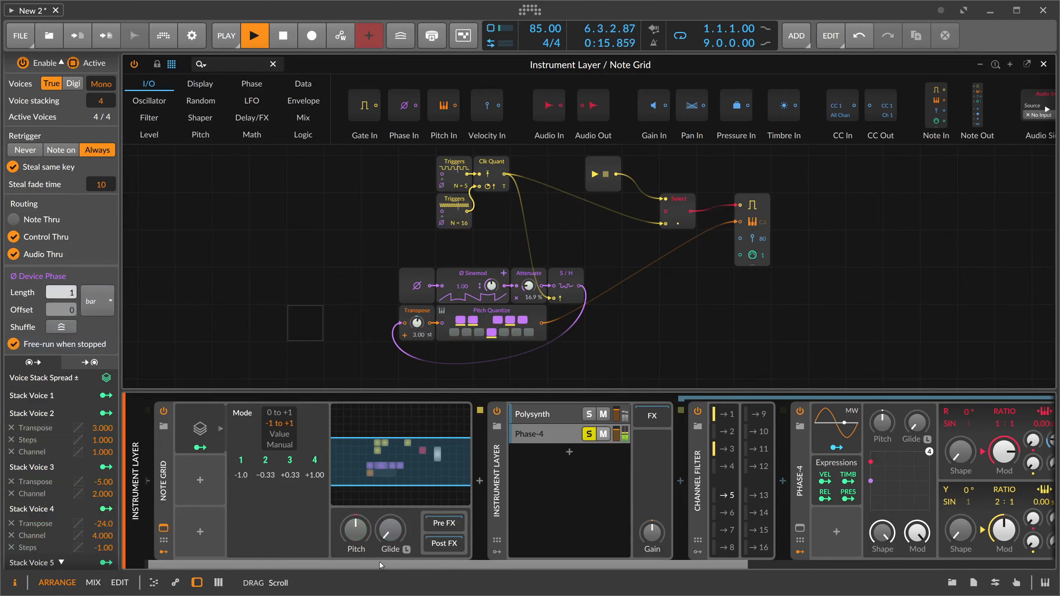
- Insert a Latch note effect between the Channel Filter and Phase-4
scroll(349, 486, right, 5)
click(562, 486)
text(latch)
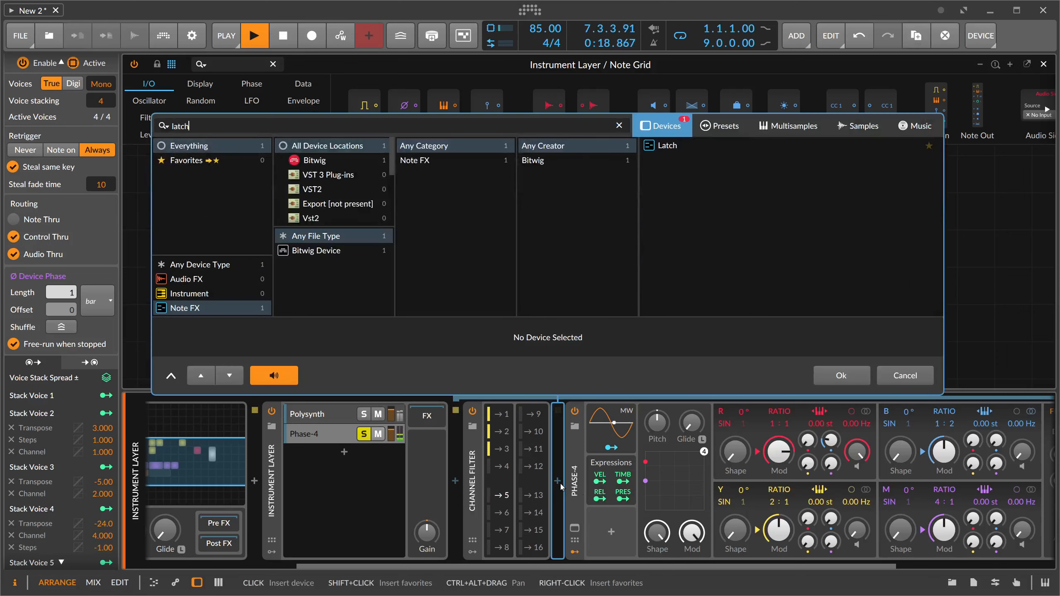
key(Return)
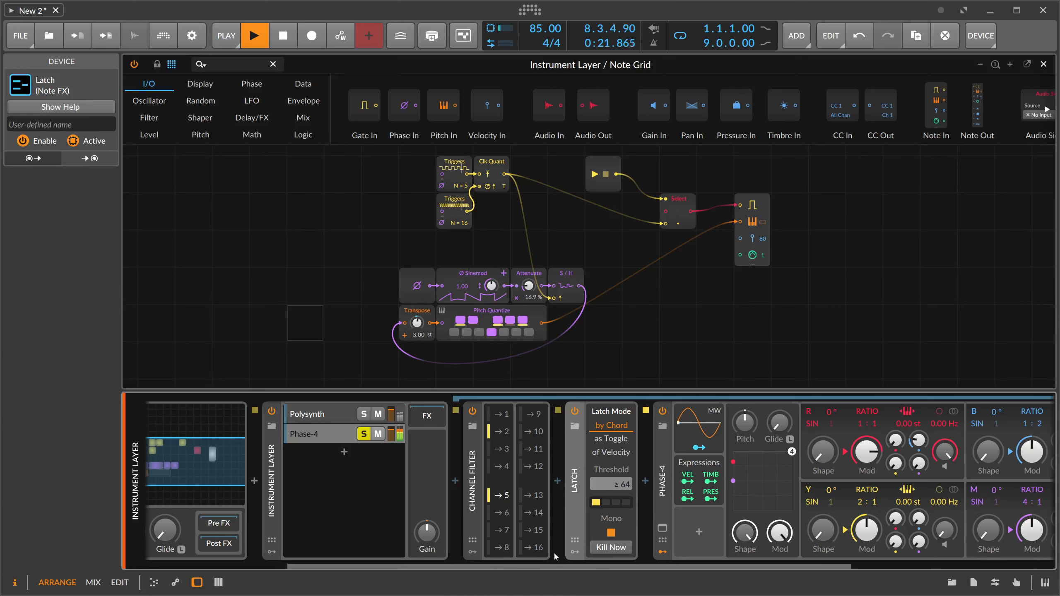
- Set Phase-4's R oscillator ratio to 1:2 and modulate its modulation amount from B with the filter envelope (FEG)
scroll(554, 503, right, 7)
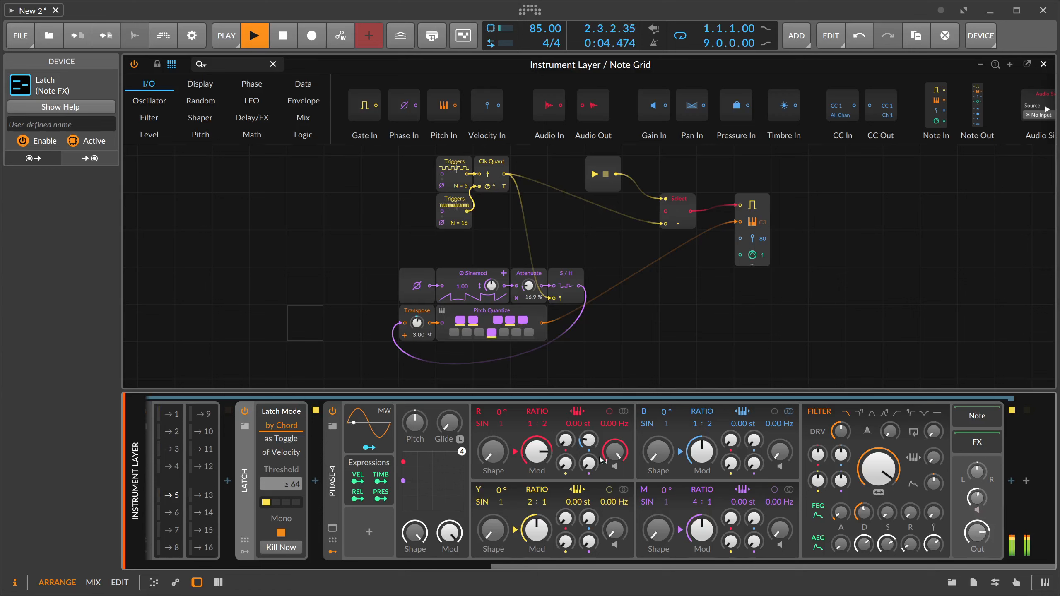
click(818, 511)
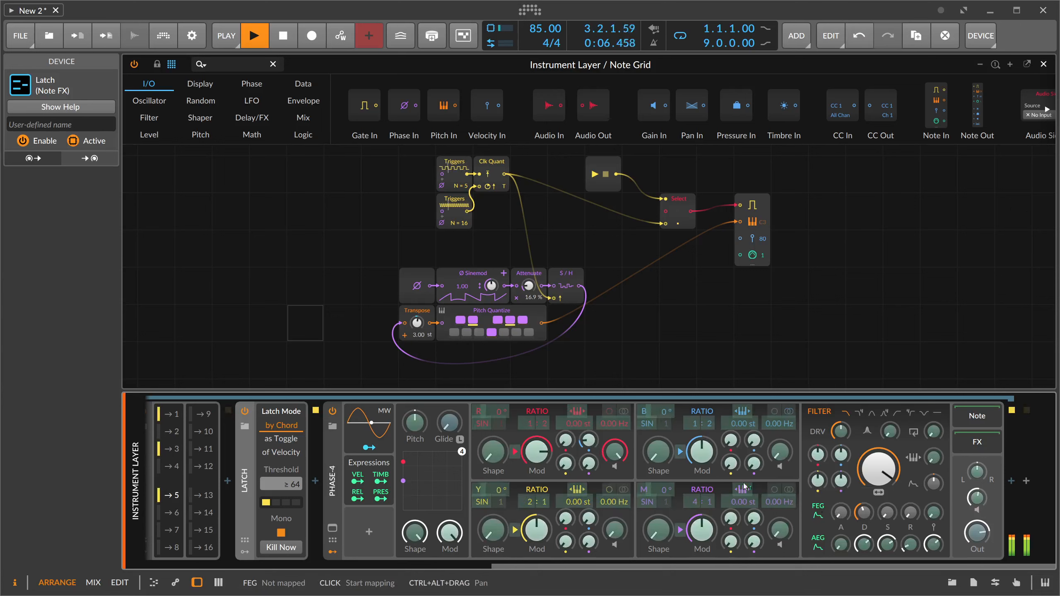
drag(588, 441, 589, 438)
click(818, 512)
drag(864, 513, 864, 508)
click(817, 511)
drag(594, 446, 594, 451)
click(818, 511)
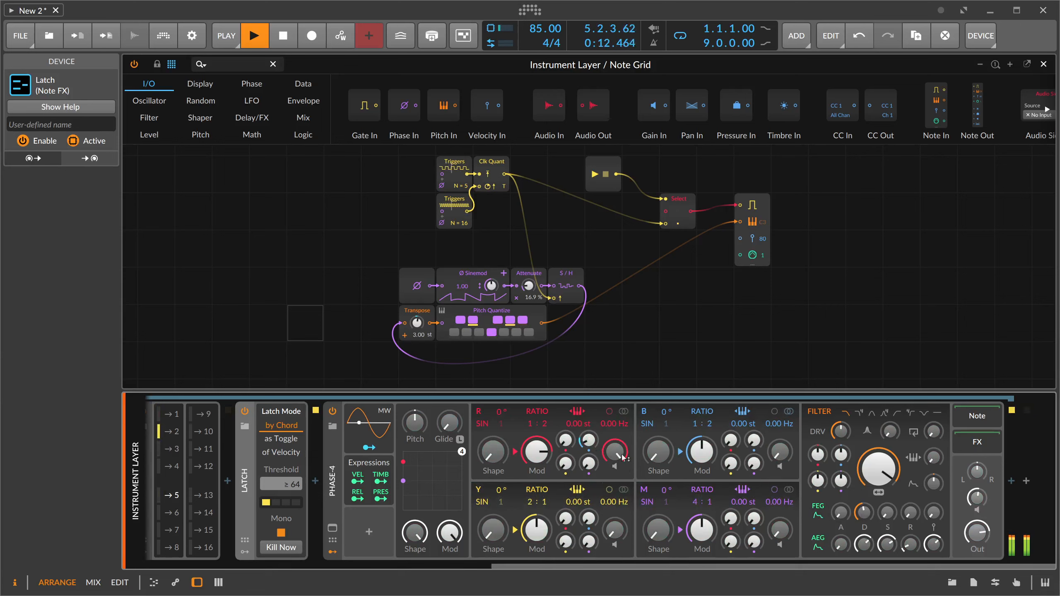
- Adjust R's modulation amount from B and the filter envelope's decay, and set Phase-4's output to -0.8 dB
click(595, 444)
drag(864, 513, 865, 517)
drag(977, 533, 977, 537)
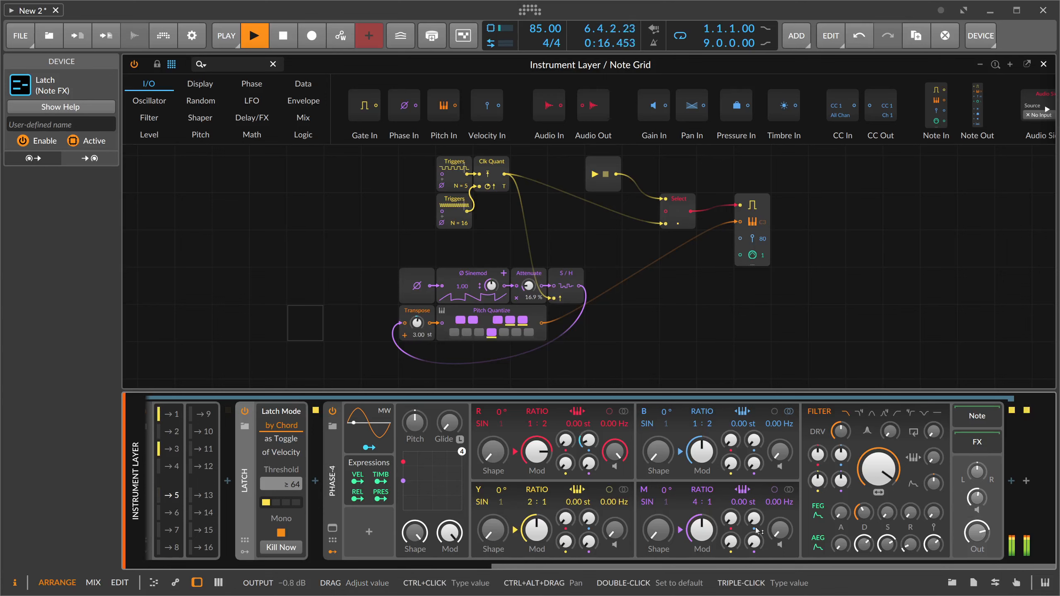
scroll(531, 486, left, 5)
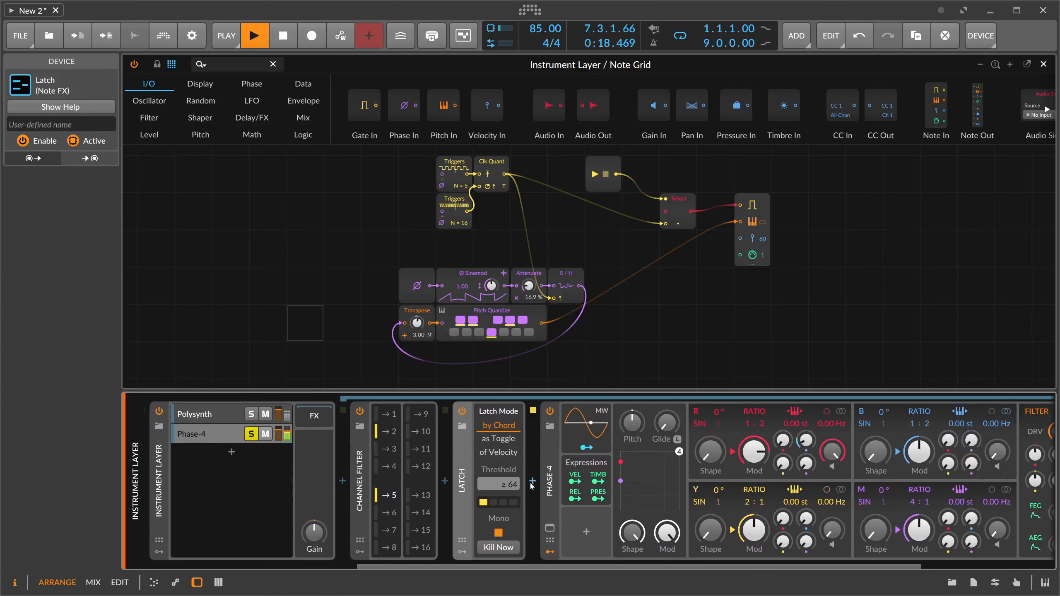
- Insert a Note Repeats device and a Quantize device between Latch and Phase-4
click(534, 483)
text(repa)
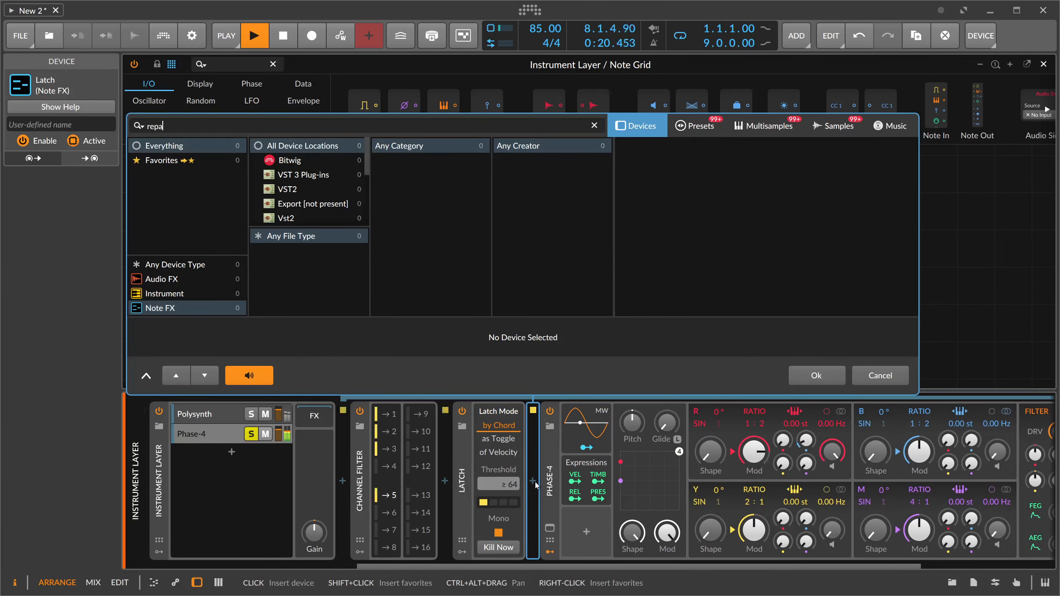
key(Return)
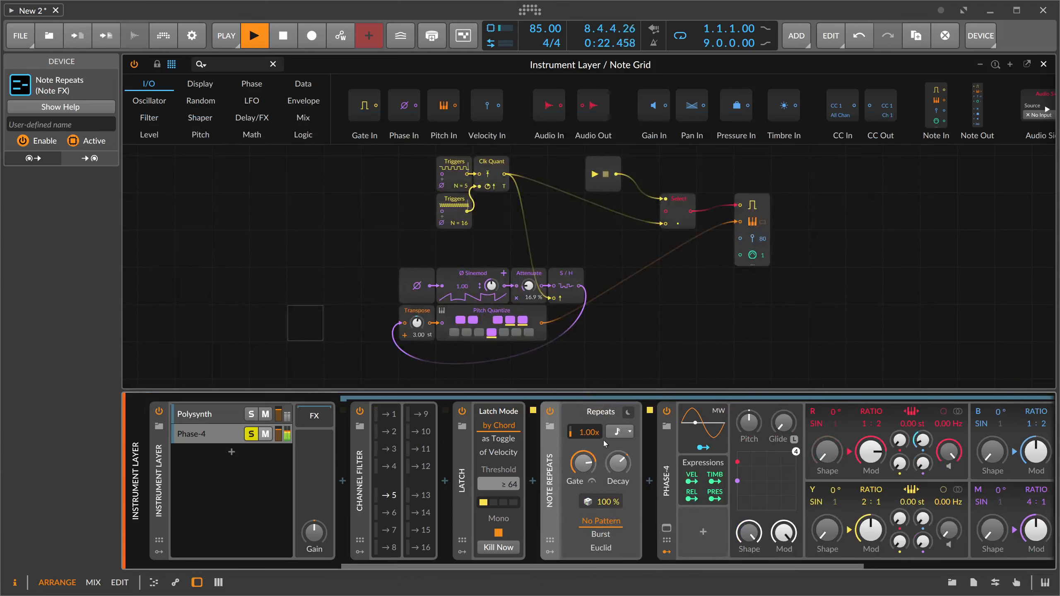
click(649, 483)
text(q)
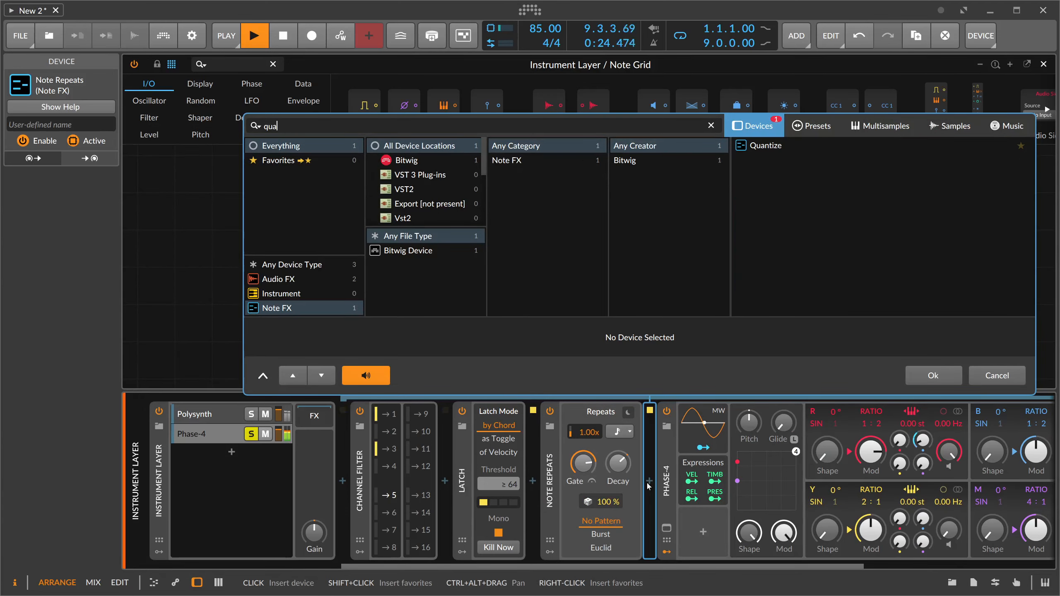
text(ua)
key(Return)
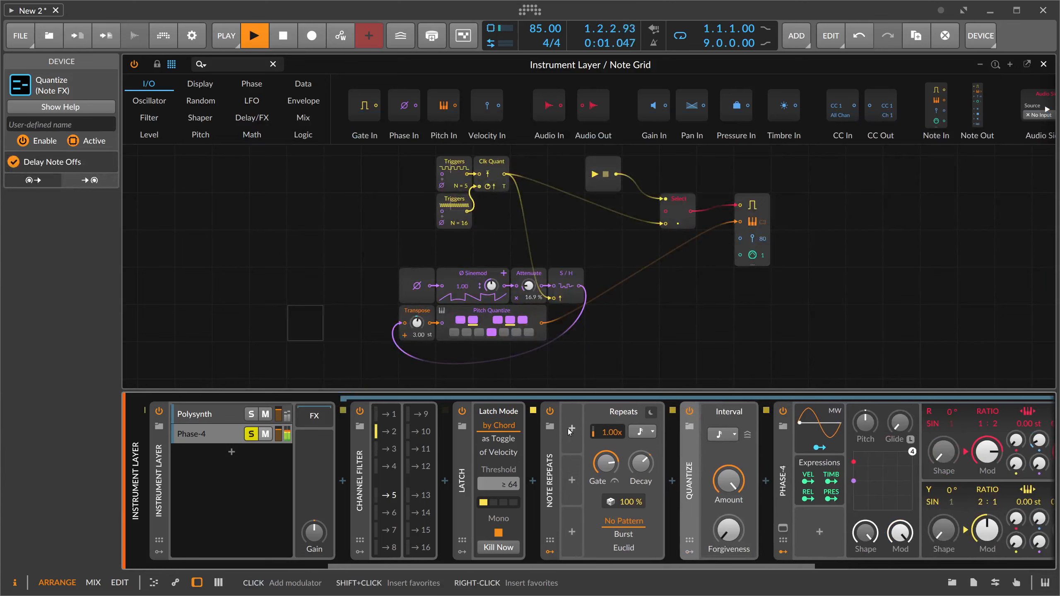
- Add a Steps modulator to Note Repeats and clear its 16-step pattern
click(569, 433)
text(ste)
key(Return)
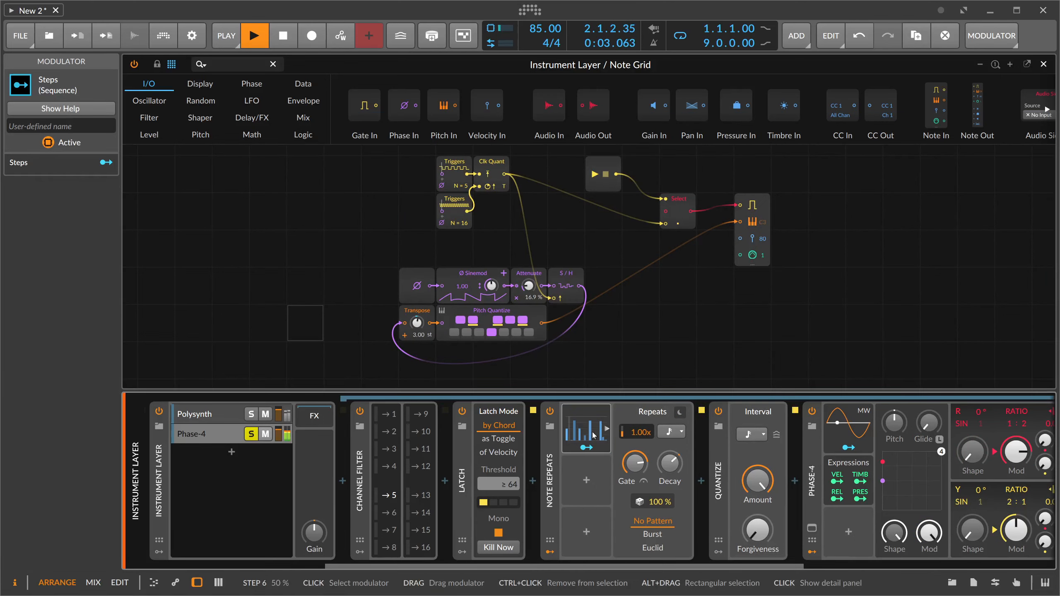
click(593, 435)
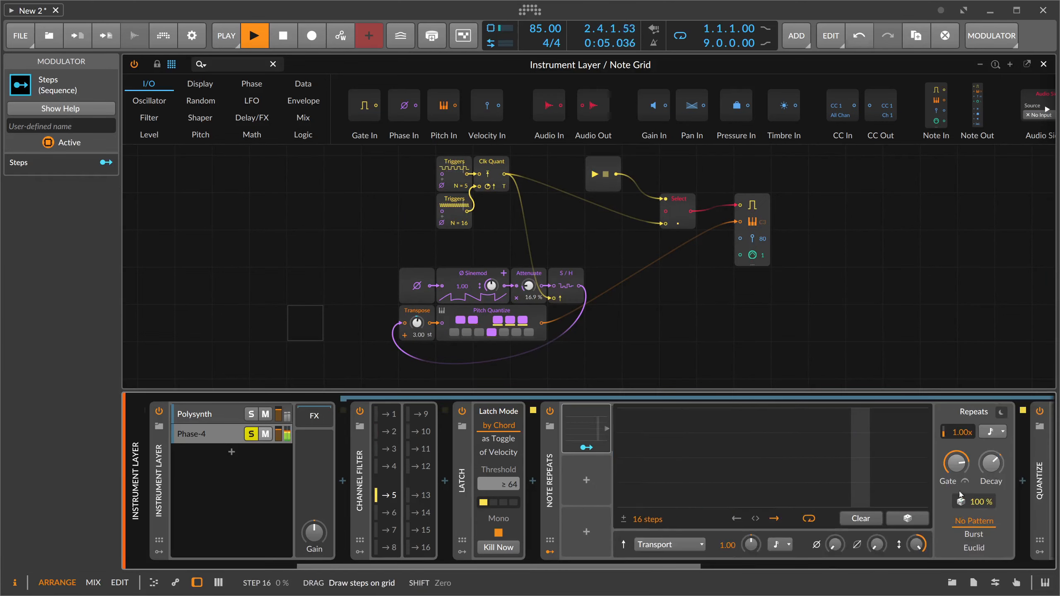
- Draw levels for the first twelve steps, peaking near the middle, and modulate the Note Repeats rate with the Steps modulator
click(587, 448)
click(539, 564)
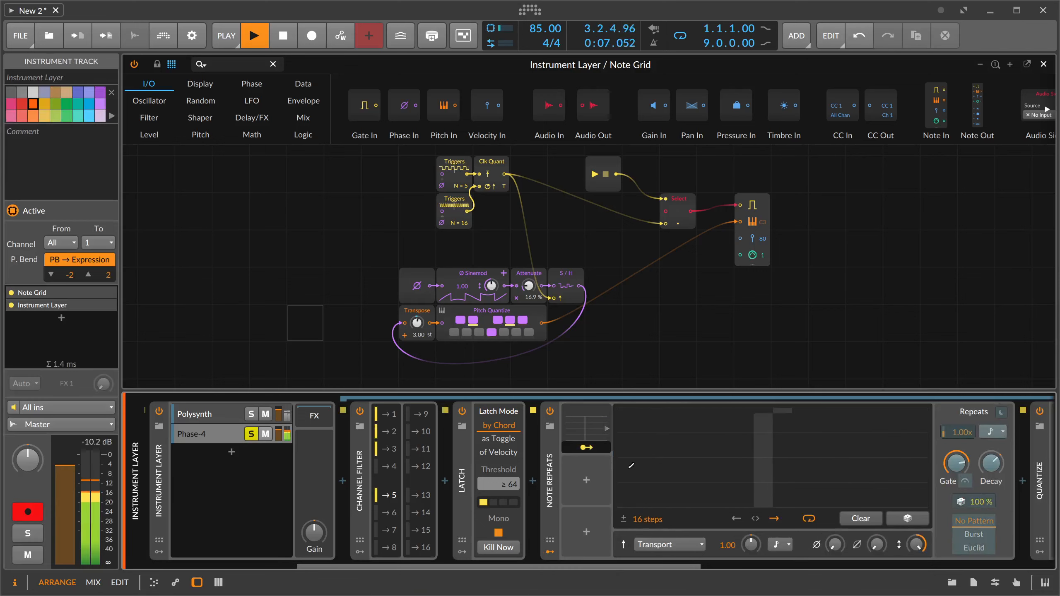
mouse_move(630, 471)
mouse_down()
mouse_move(752, 419)
mouse_move(849, 463)
mouse_up()
drag(957, 432, 957, 399)
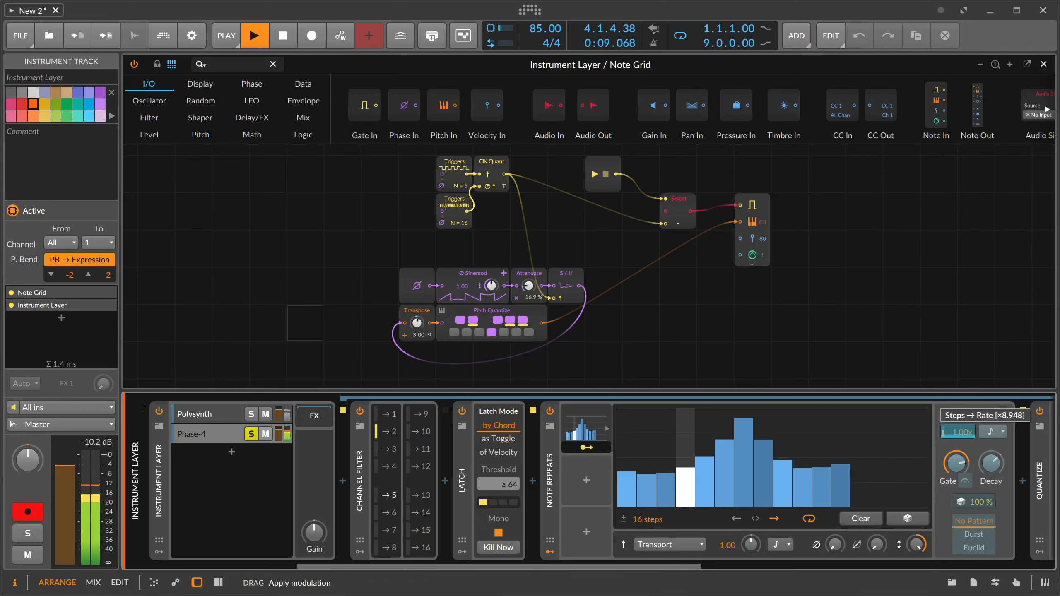
click(596, 452)
- Set Phase-4's voices to Mono and turn on Groove in the Quantize device
drag(553, 567, 827, 567)
click(515, 487)
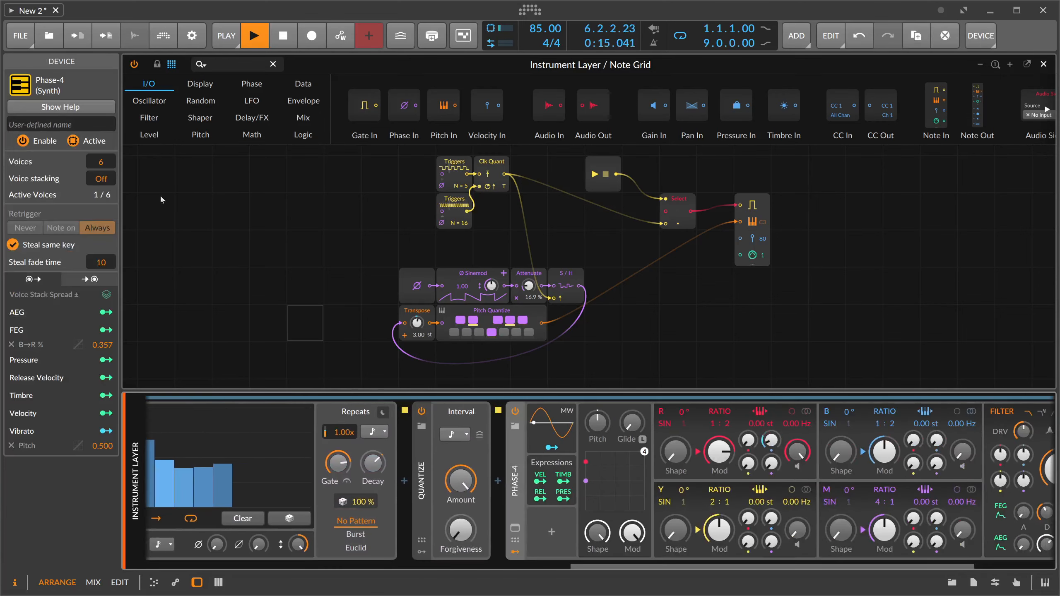
drag(104, 163, 104, 196)
click(479, 435)
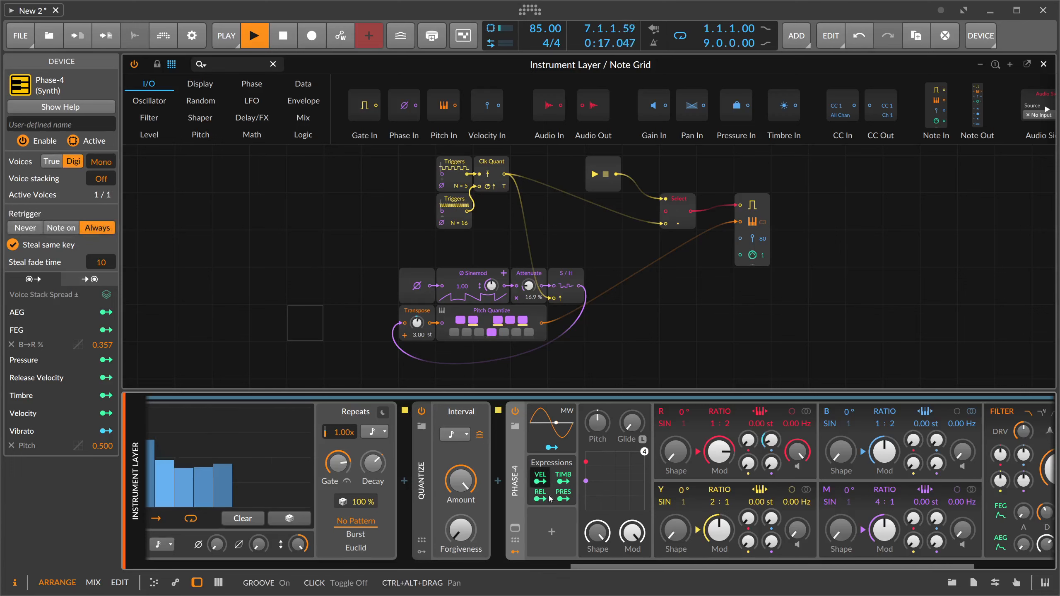
- Draw rising levels for the last four steps of the Steps modulator and unsolo the Phase-4 layer
drag(605, 567, 516, 567)
drag(442, 490, 500, 466)
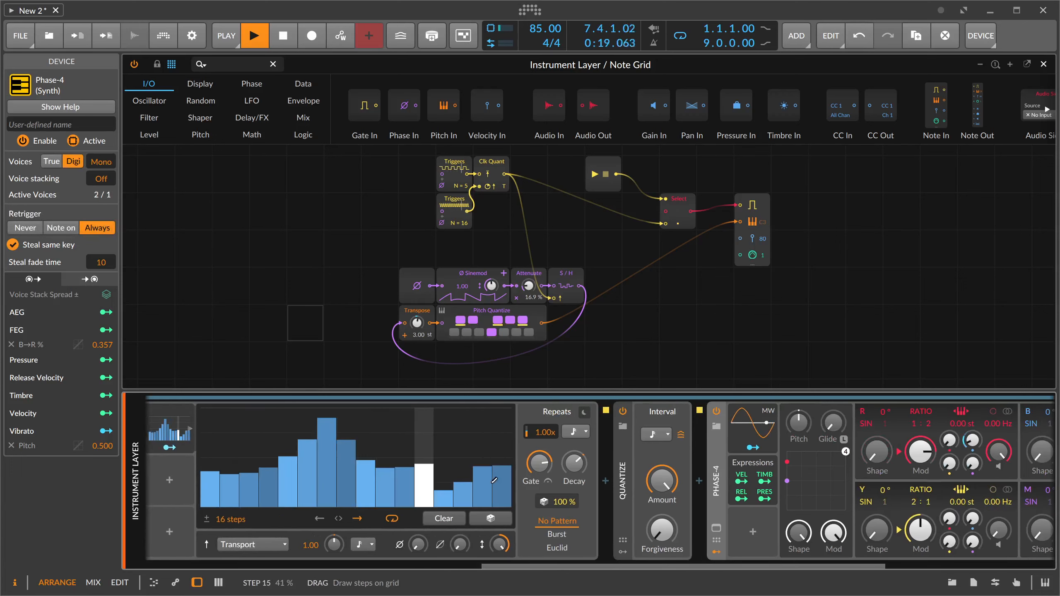
drag(488, 566, 269, 564)
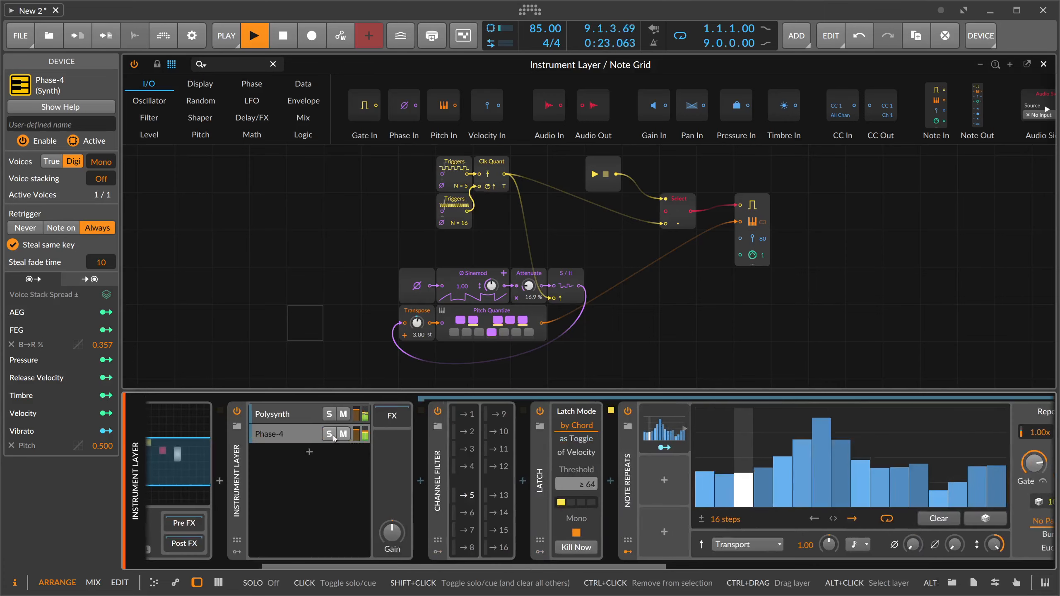
- Reshape the Steps pattern by lowering its central peak and raising steps 13 to 15, with step 13 at about 82 %
mouse_move(820, 459)
mouse_down()
mouse_move(932, 472)
mouse_move(962, 464)
mouse_up()
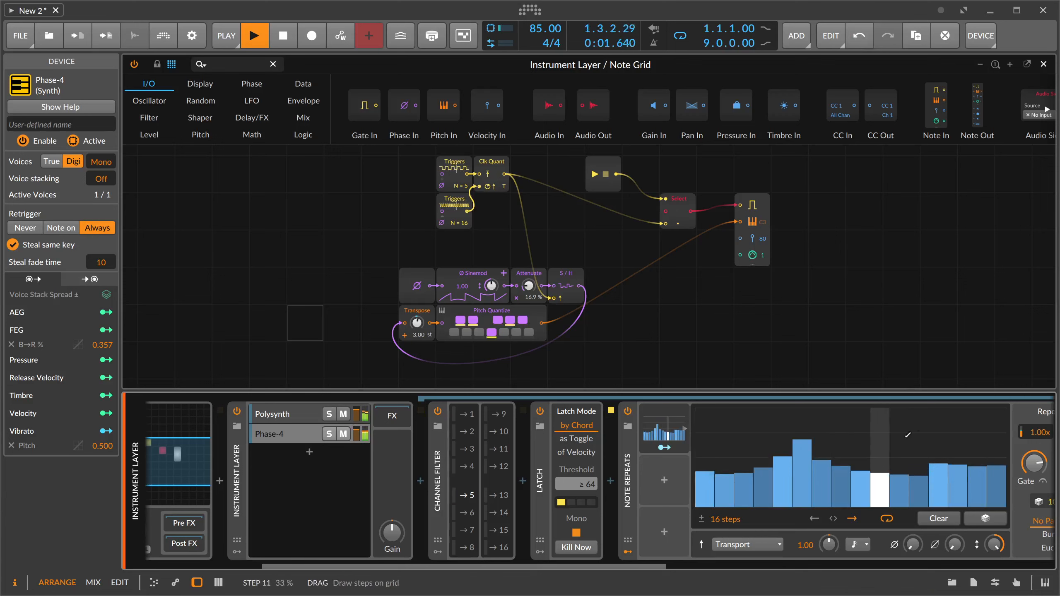
drag(917, 420, 976, 441)
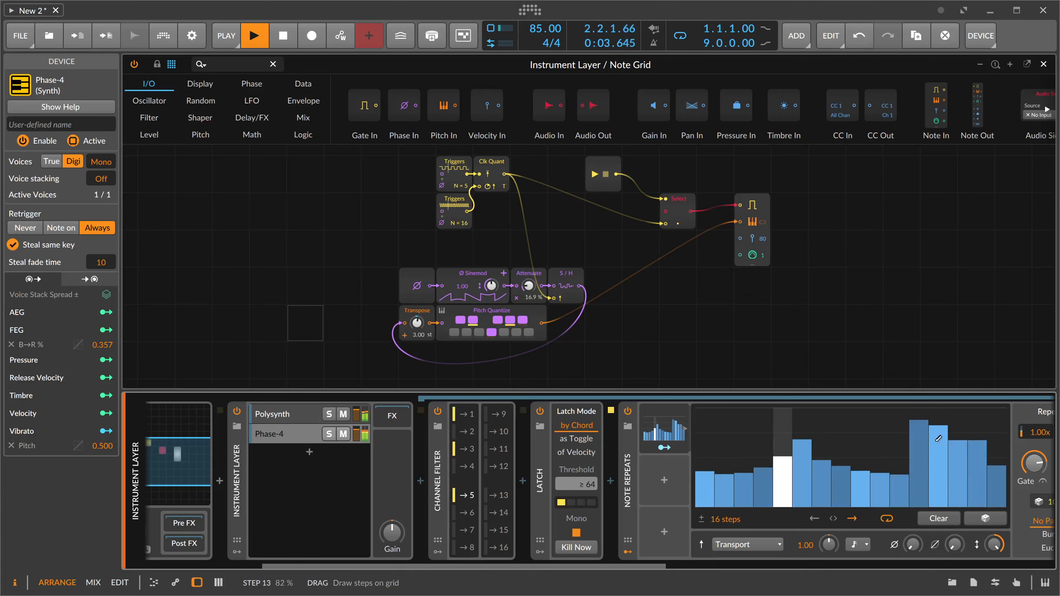
click(920, 445)
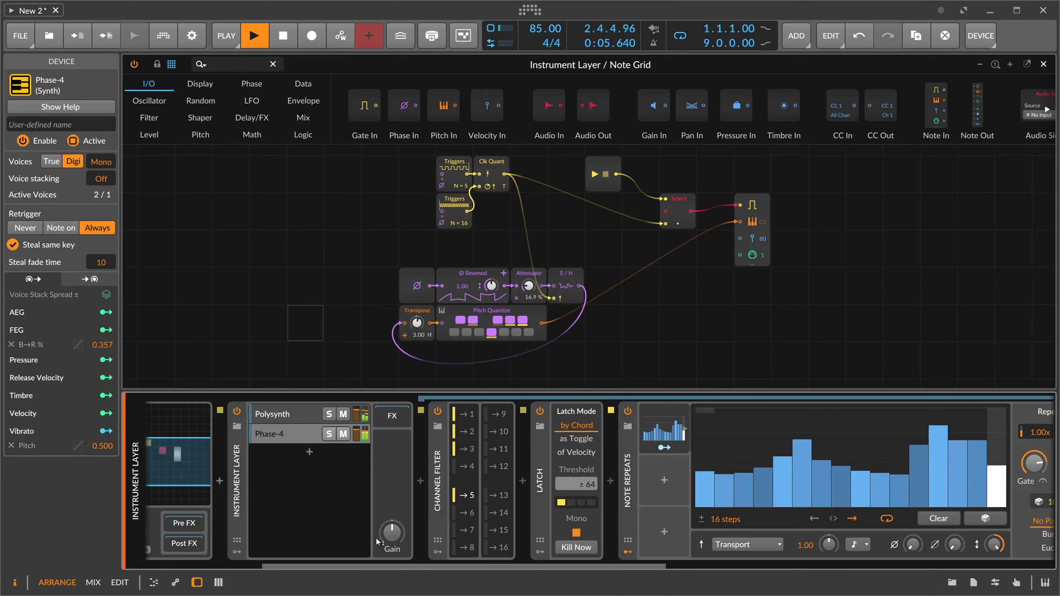
- Review the mappings and voice values of the Note Grid's Voice Stack modulator
scroll(377, 542, up, 5)
click(203, 420)
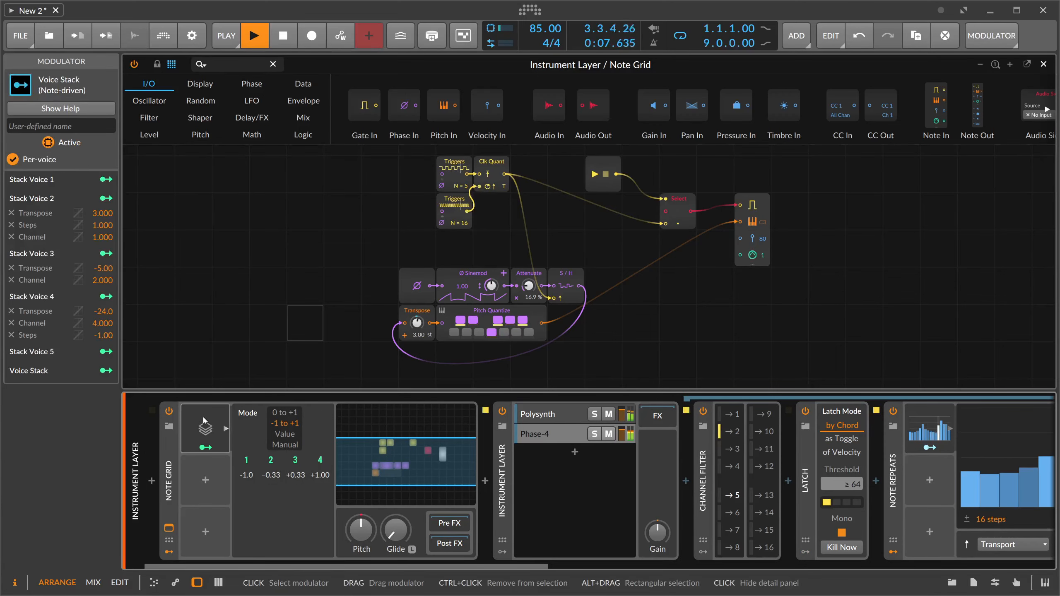
click(203, 420)
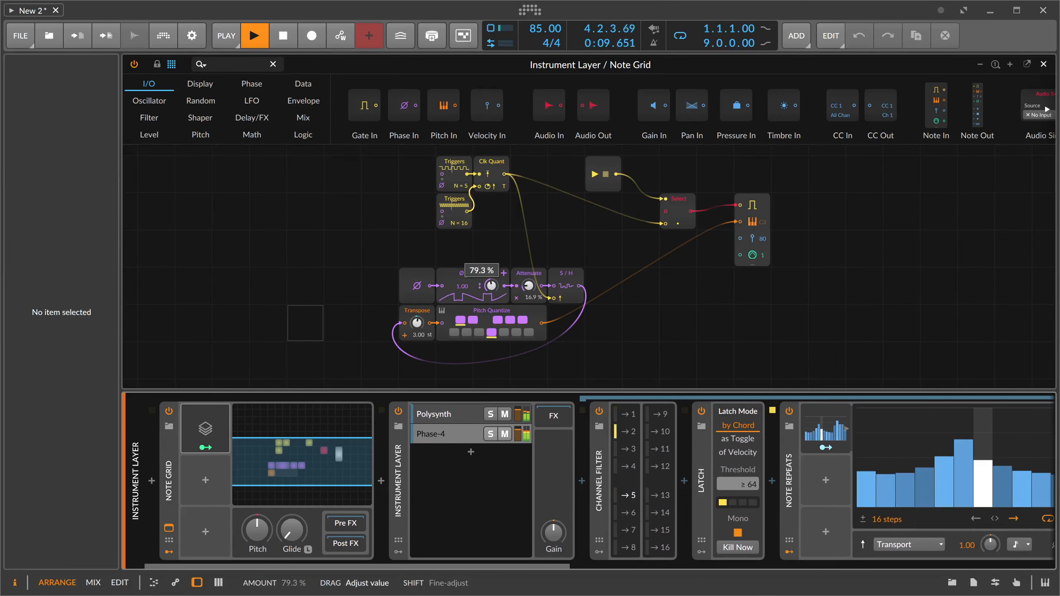
- Set the Sinemod amount to about 79 % and Attenuate to 16.0 %, and stop playback
drag(492, 286, 494, 291)
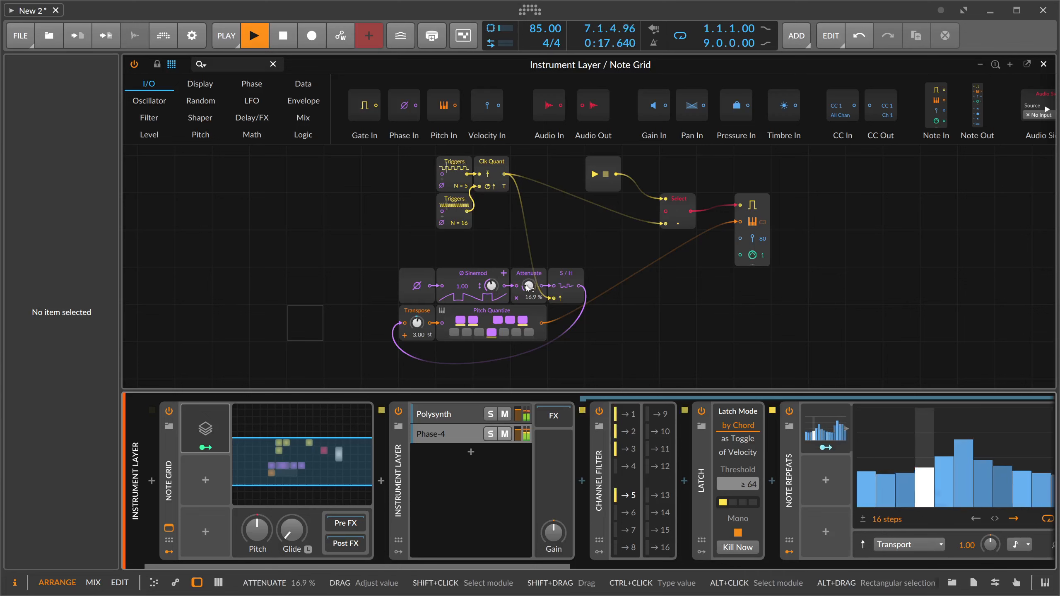
drag(529, 288, 528, 288)
key(space)
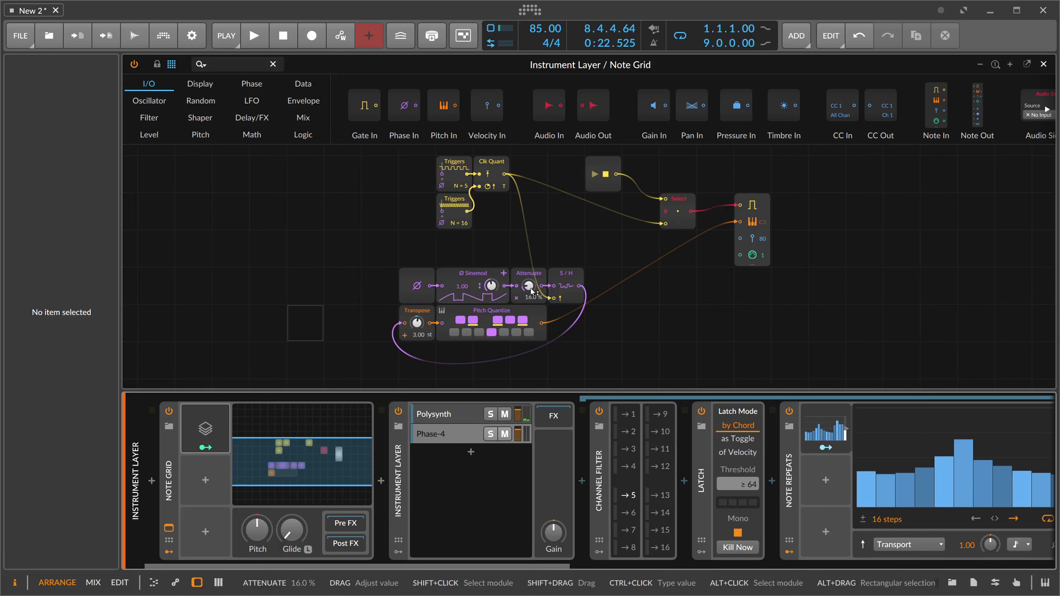
- Open the details of the Note Grid's Voice Stack modulator
click(209, 430)
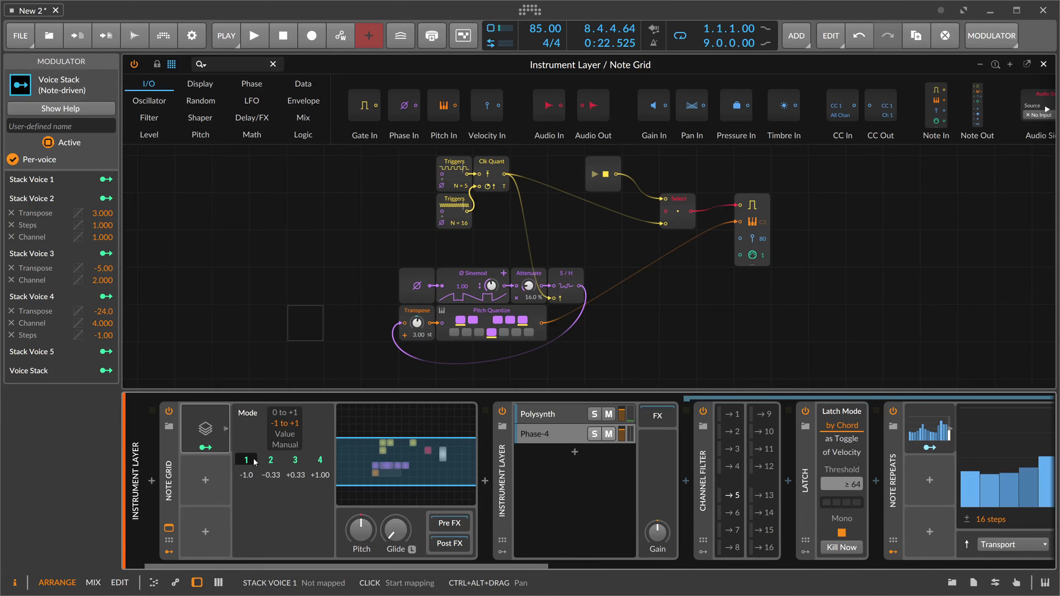
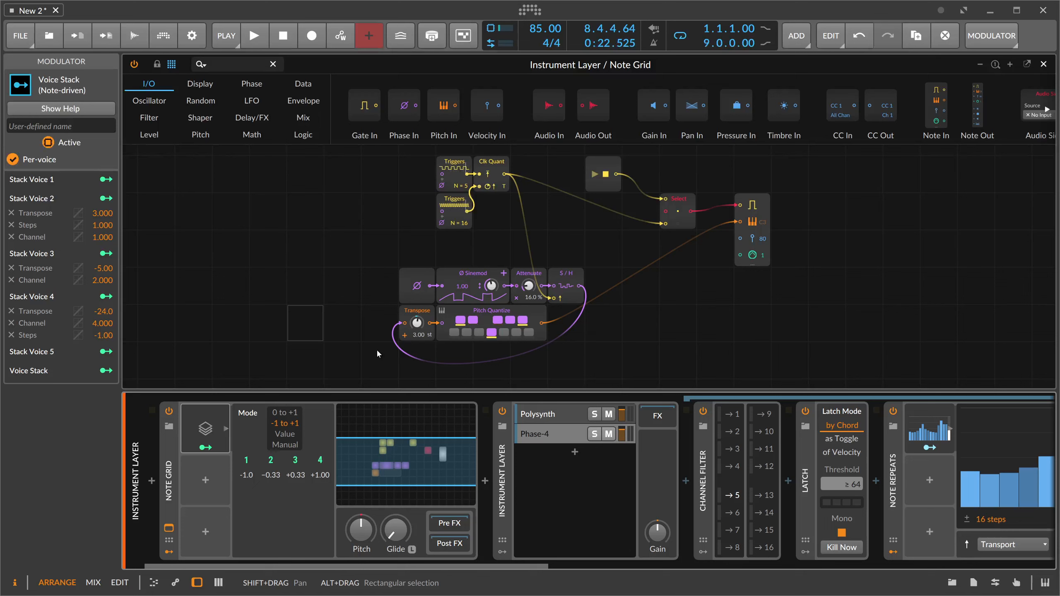
- Start playback and rename the Note Grid's Attenuate module as Note Range
click(340, 336)
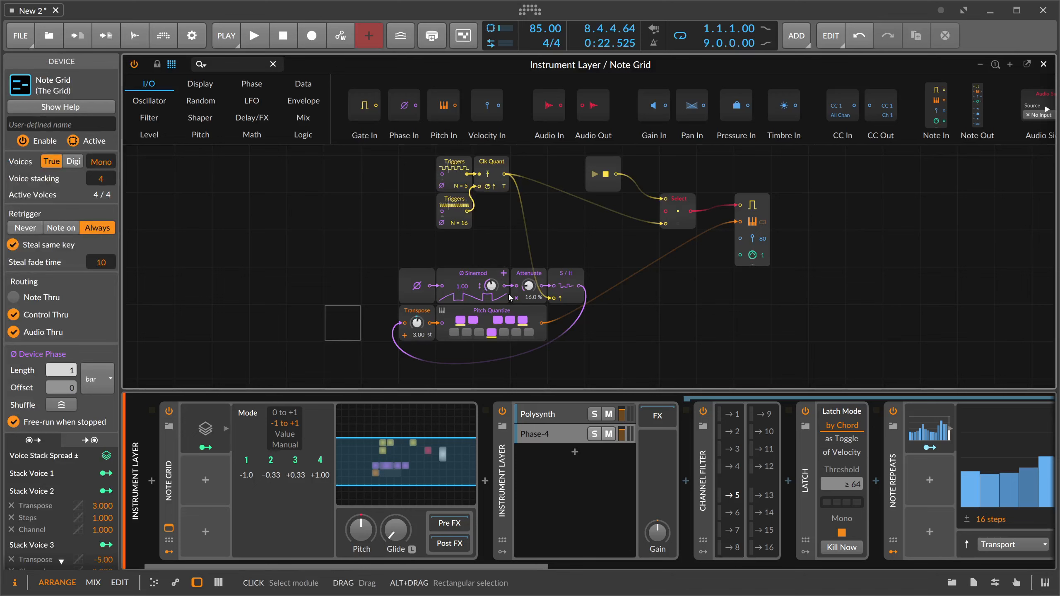
key(space)
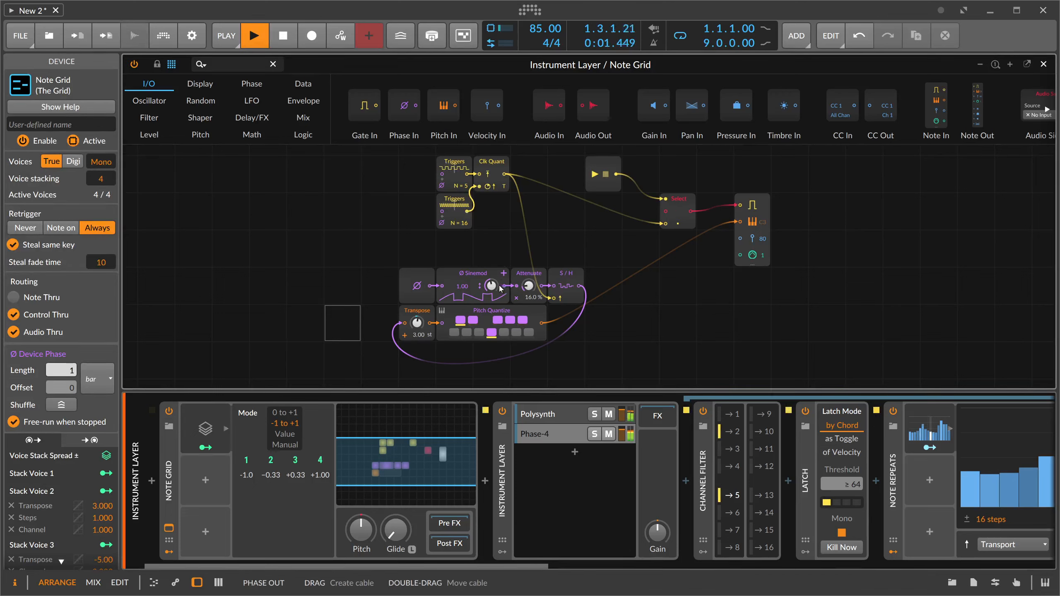
click(525, 282)
click(74, 149)
text(No)
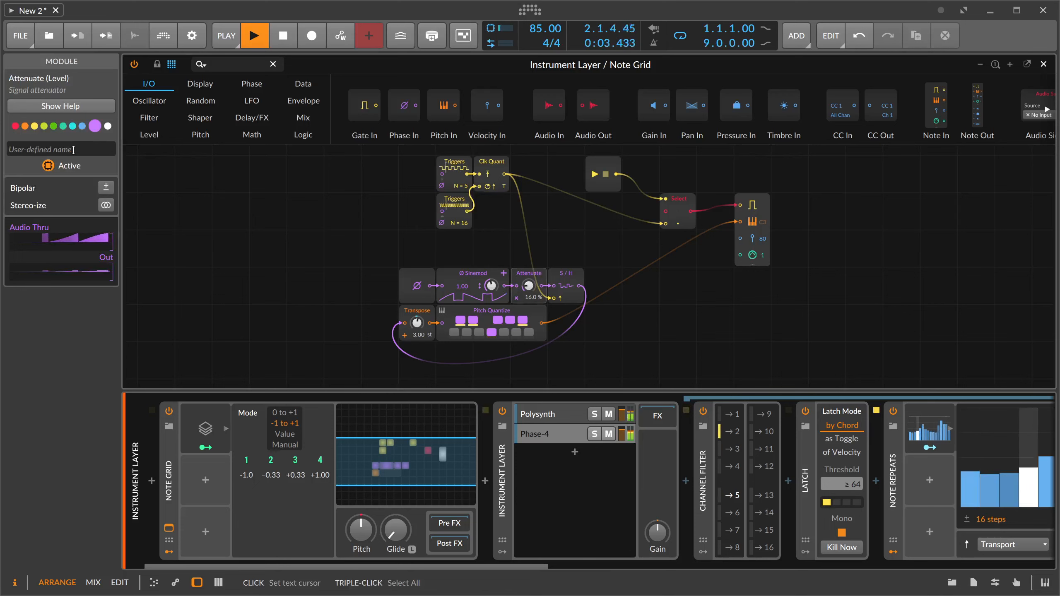
text(te Range)
key(Return)
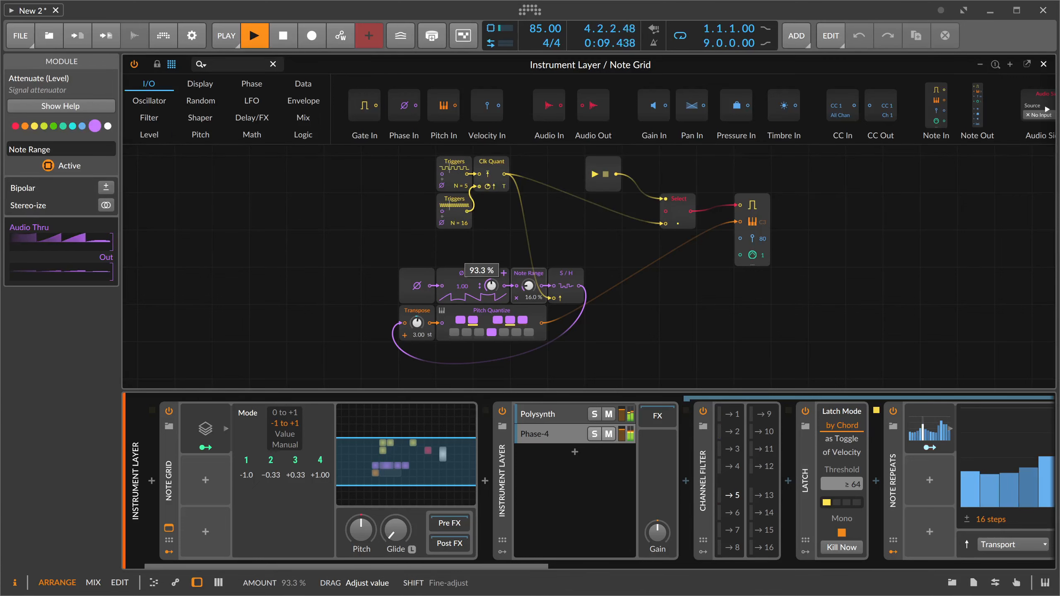
- Raise the Sinemod amount to about 93 % and set the Phase-4 layer's Note Repeats rate to 0.65x
drag(492, 286, 491, 286)
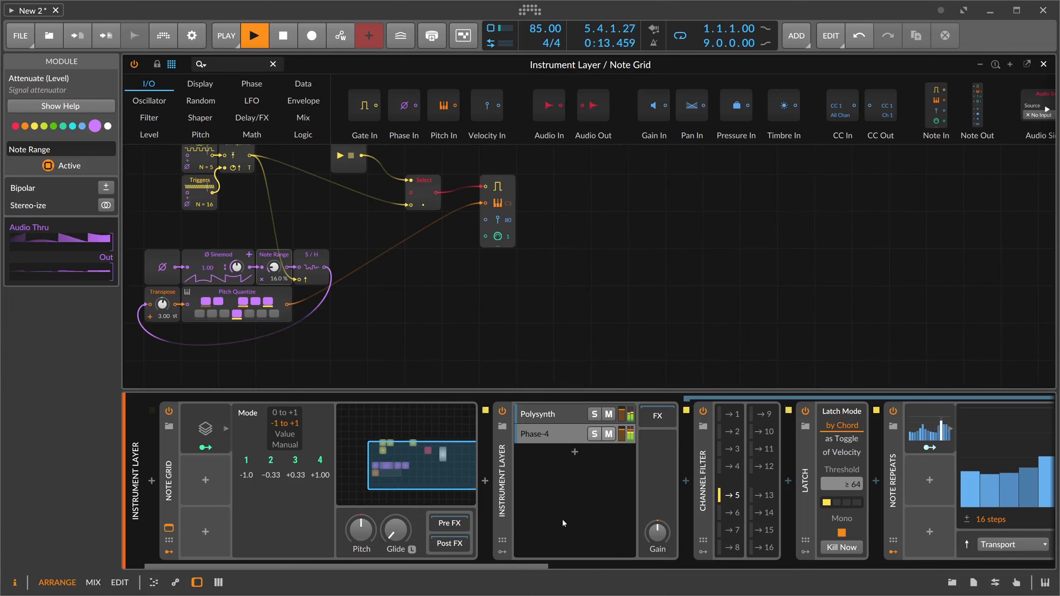
scroll(770, 510, right, 10)
mouse_move(734, 433)
mouse_down()
mouse_move(733, 414)
mouse_move(734, 438)
mouse_up()
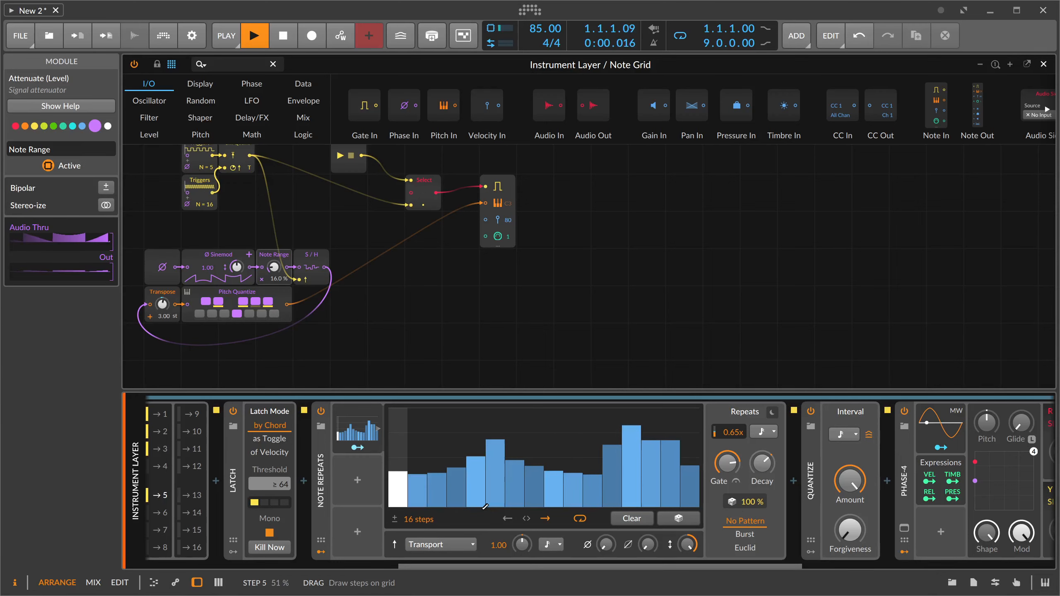
drag(530, 564, 337, 534)
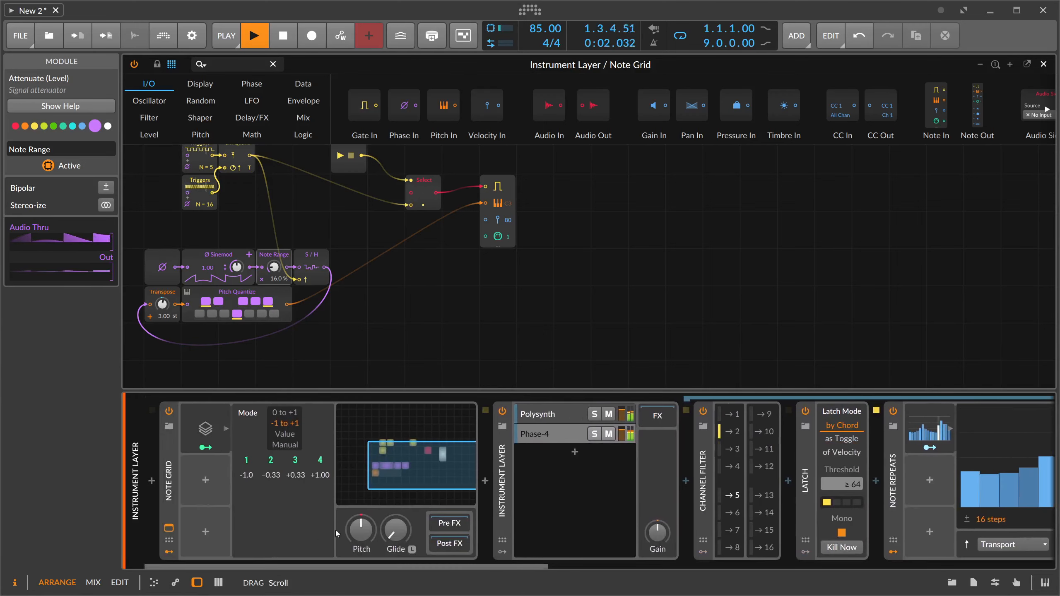
click(541, 438)
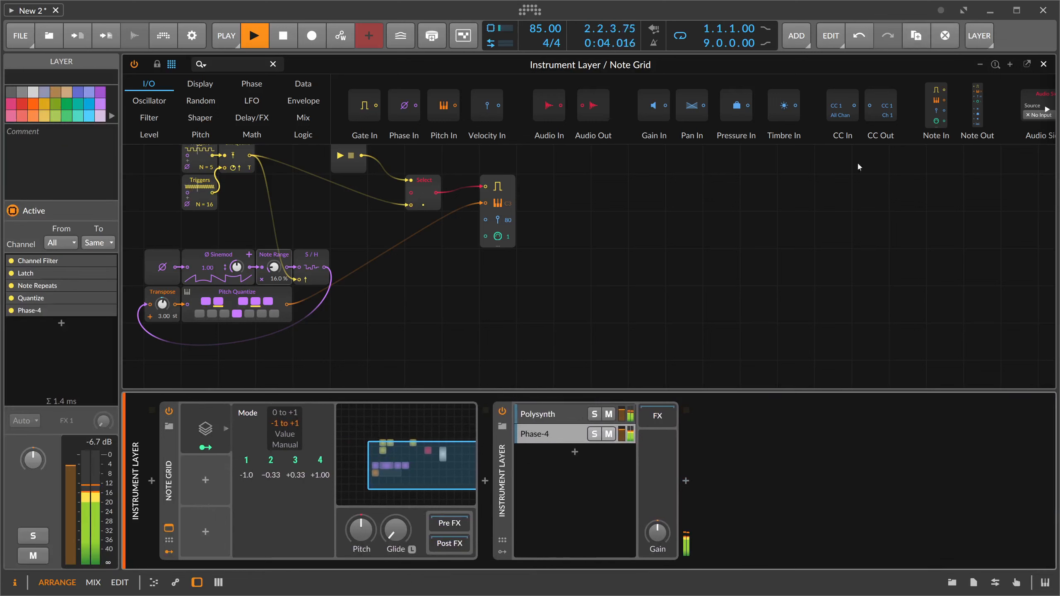
- Stop playback, leave the grid editor and add a new instrument track loaded with the E-Kick device
key(space)
click(1043, 64)
click(197, 92)
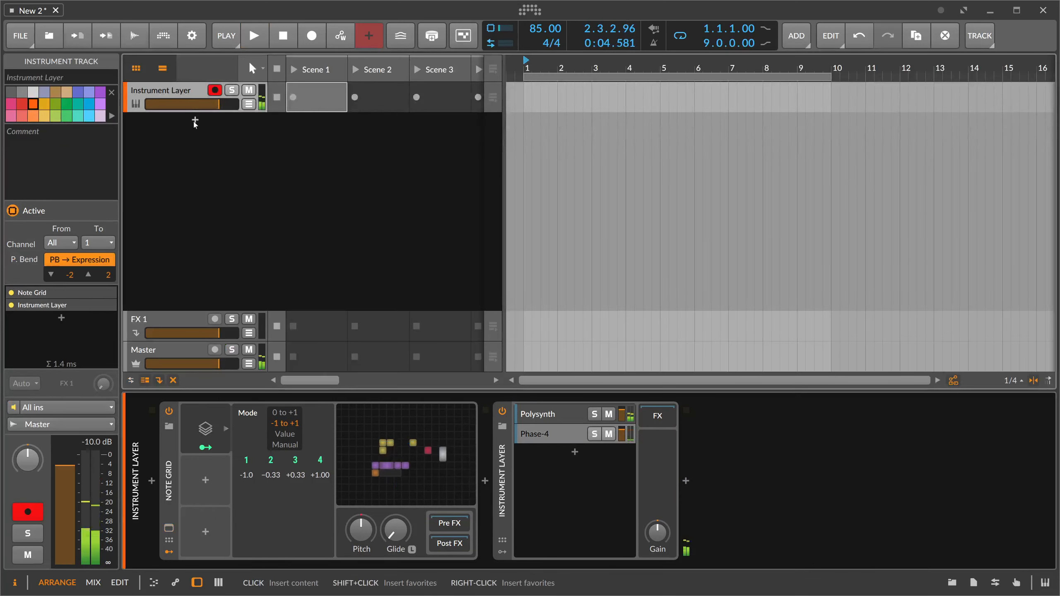
click(195, 122)
text(kick)
key(Down)
key(Down)
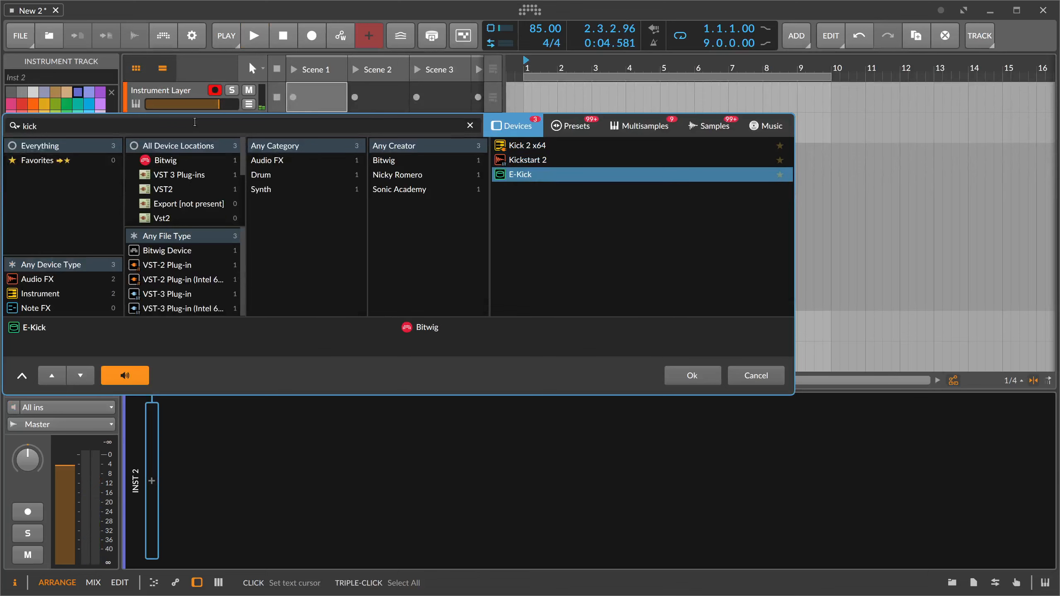
key(Return)
- Create an E-Kick clip in Scene 1 with a C3 note on beat 1.1 and a two-beat loop
double_click(316, 127)
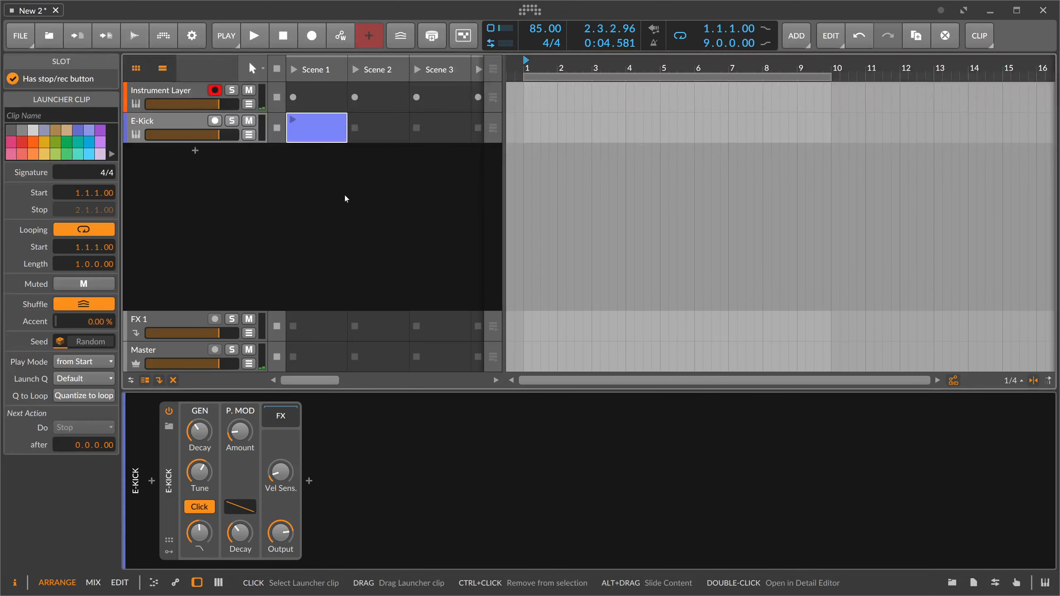
double_click(325, 138)
double_click(268, 475)
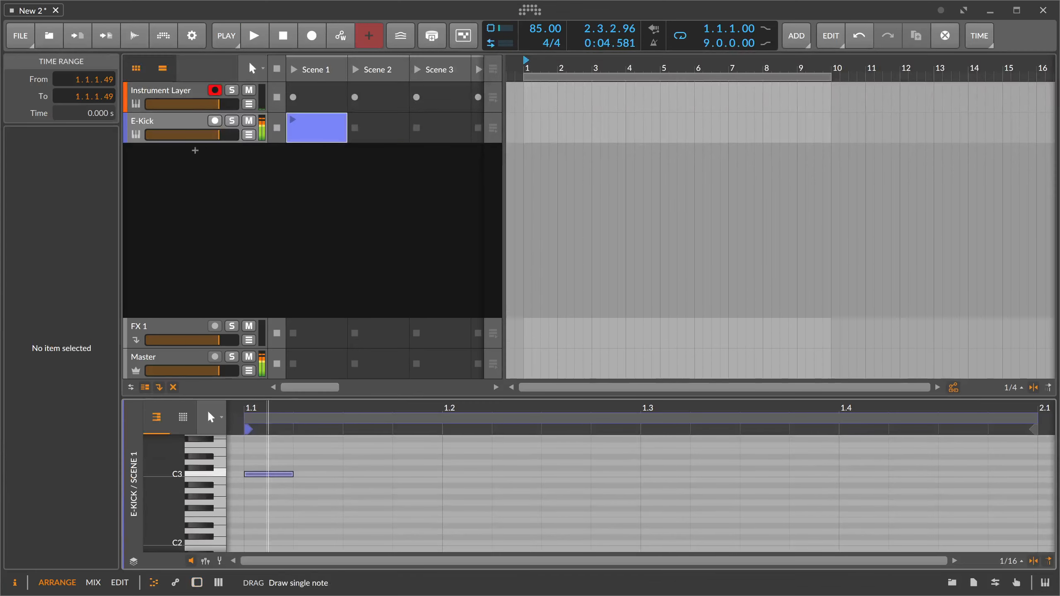
scroll(294, 408, down, 4)
drag(478, 423, 385, 425)
- Launch the E-Kick clip and add a second C3 note just after beat 1.2
key(space)
key(space)
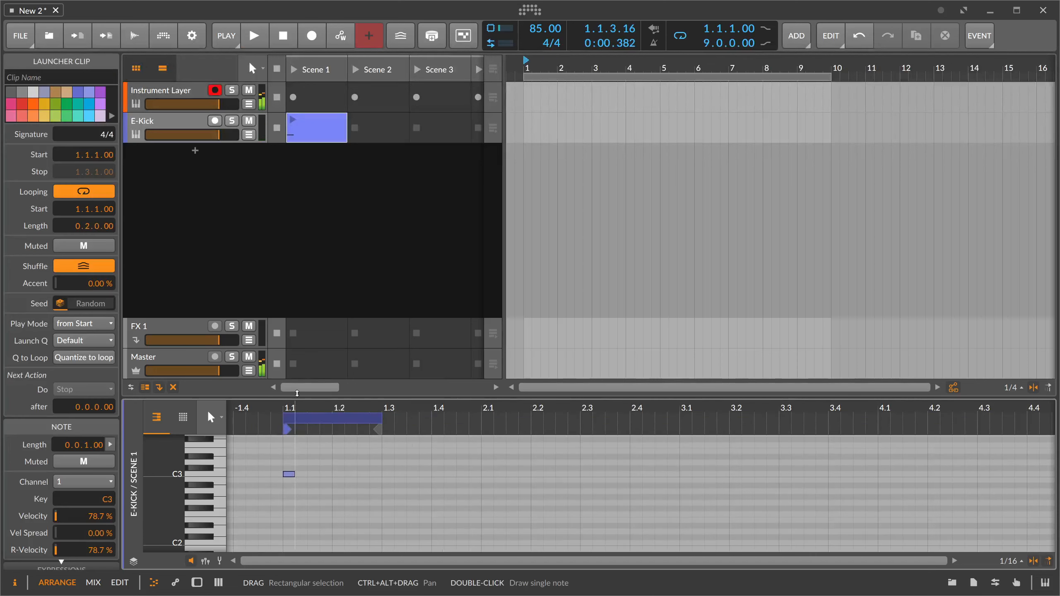
click(296, 121)
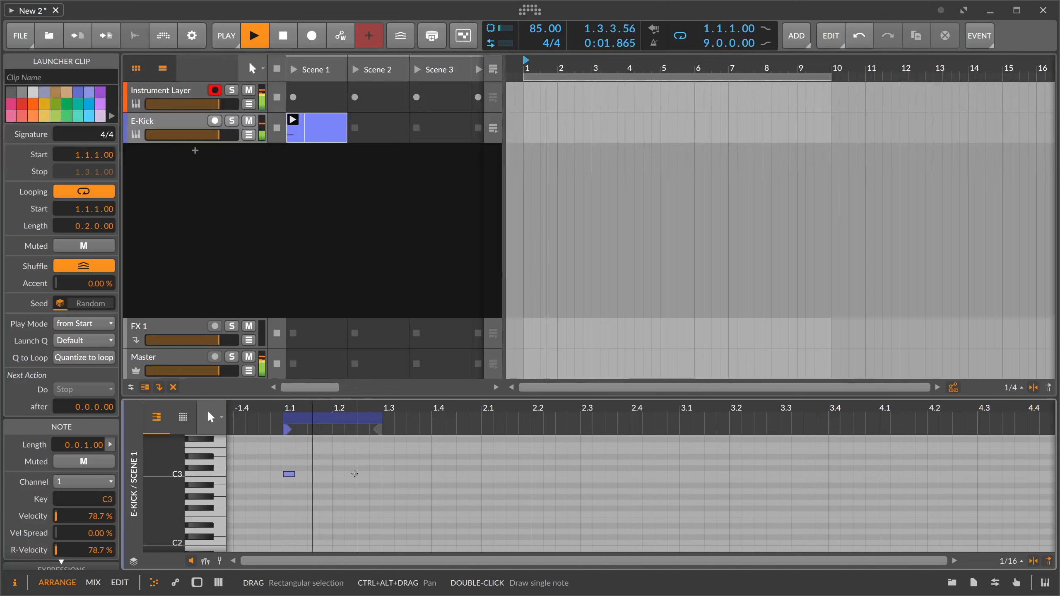
double_click(351, 474)
- Insert a Peak Limiter into the E-Kick's FX chain and turn up its gain
double_click(182, 121)
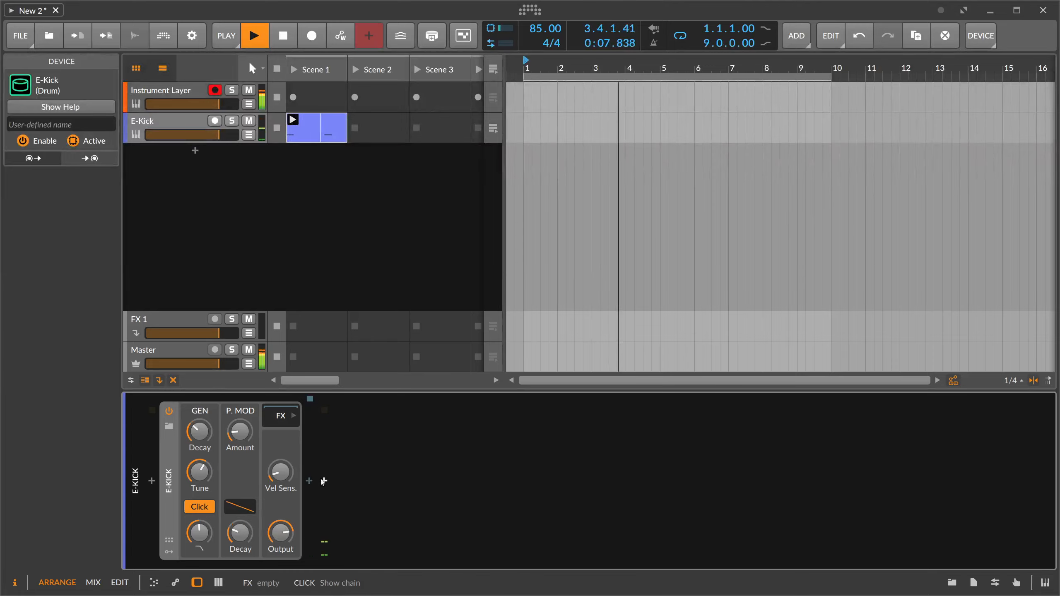
click(309, 481)
text(peak)
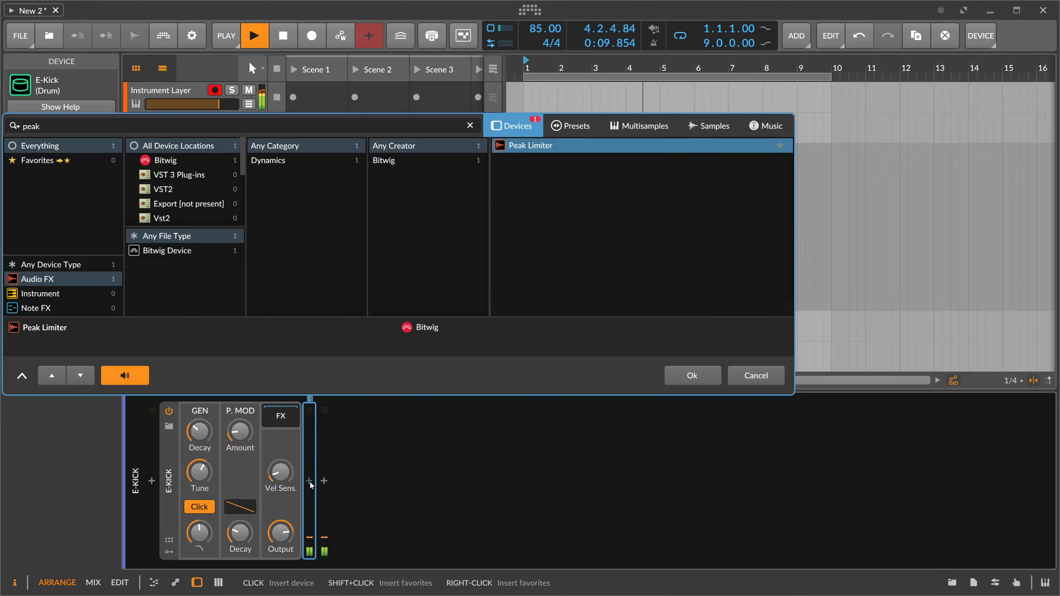
key(Return)
drag(360, 528, 360, 489)
key(Delete)
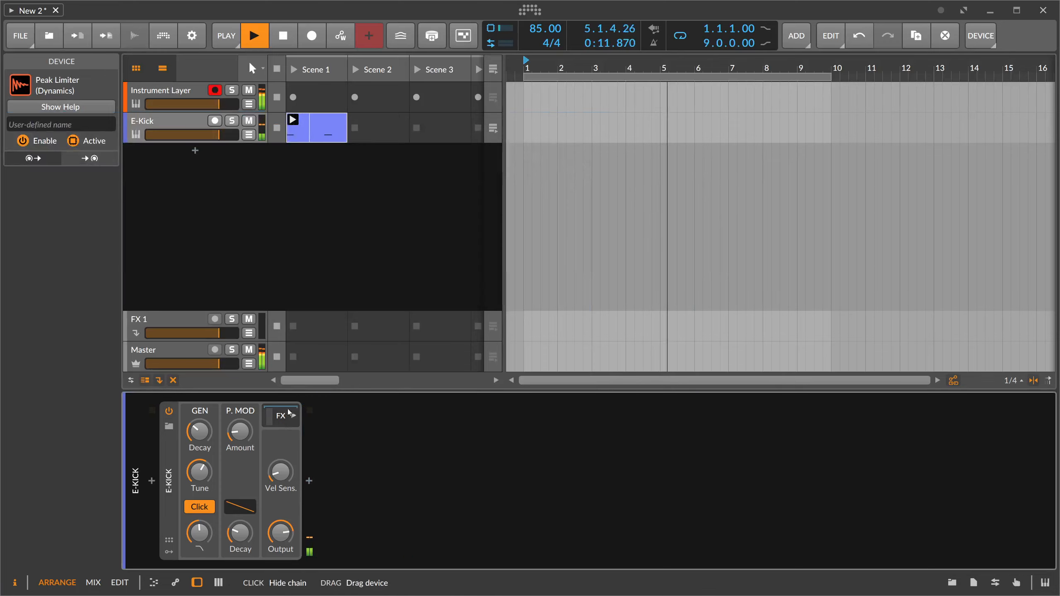
- Open the Instrument Layer track's Note Grid for editing and set the Sinemod amount to about 56 %
click(200, 105)
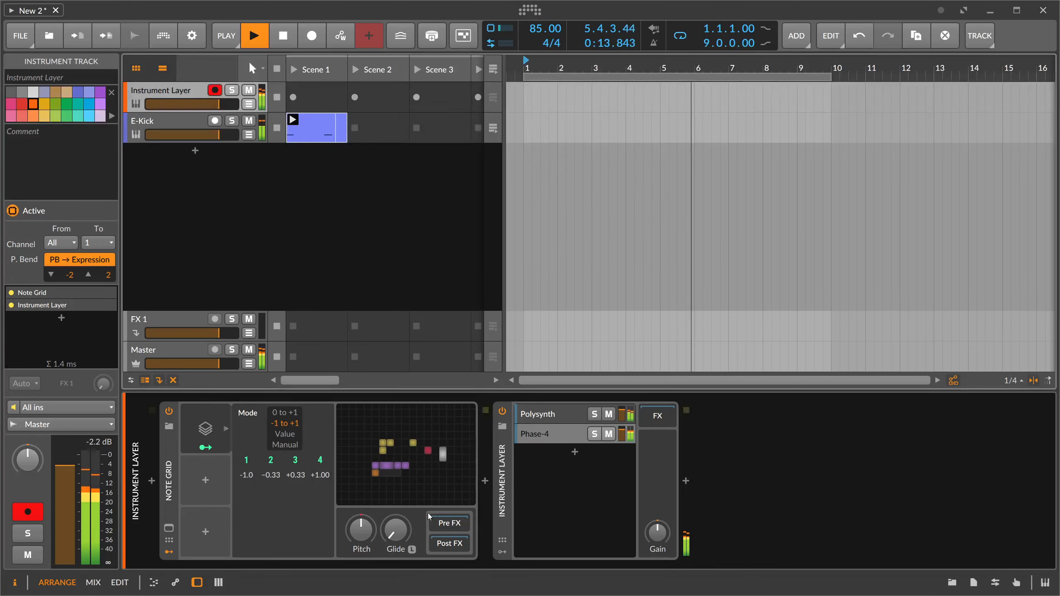
click(442, 451)
drag(494, 308, 495, 306)
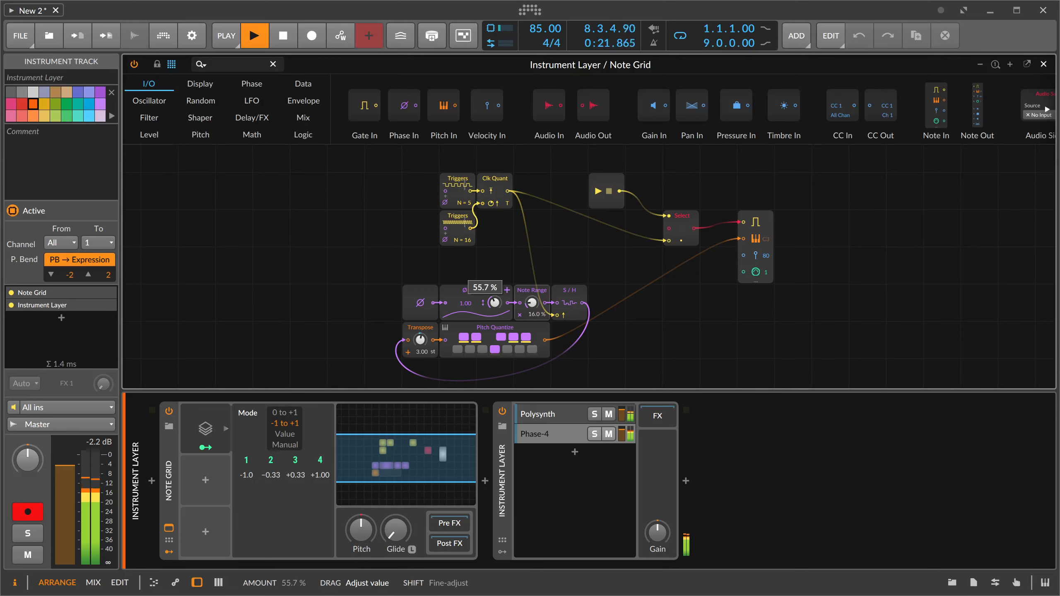
drag(495, 304, 494, 304)
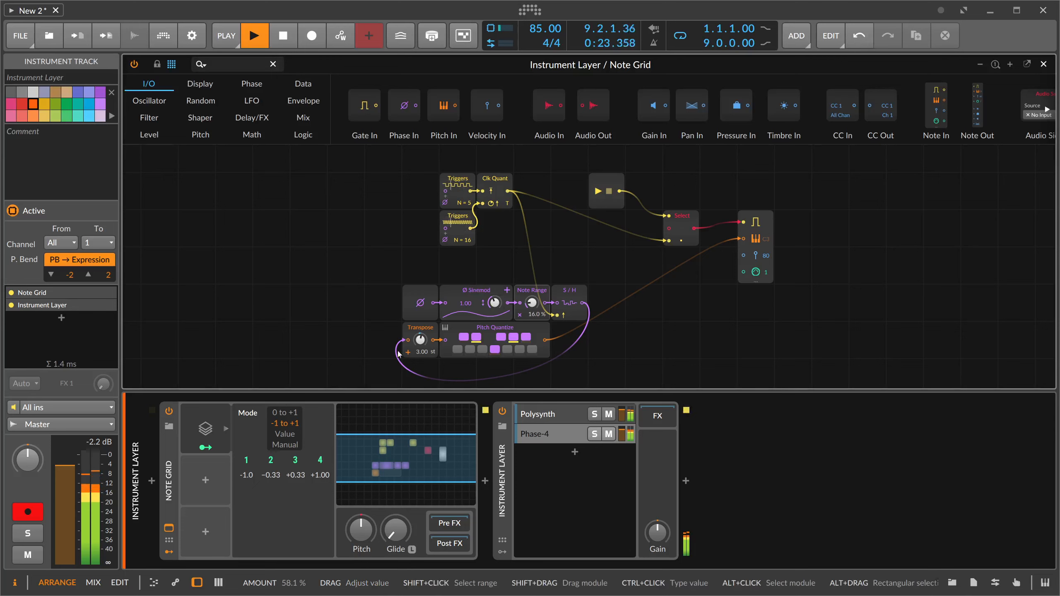
- Map Stack Voice 3 to the step count of the upper Triggers module with an amount of about 8
click(271, 459)
click(294, 459)
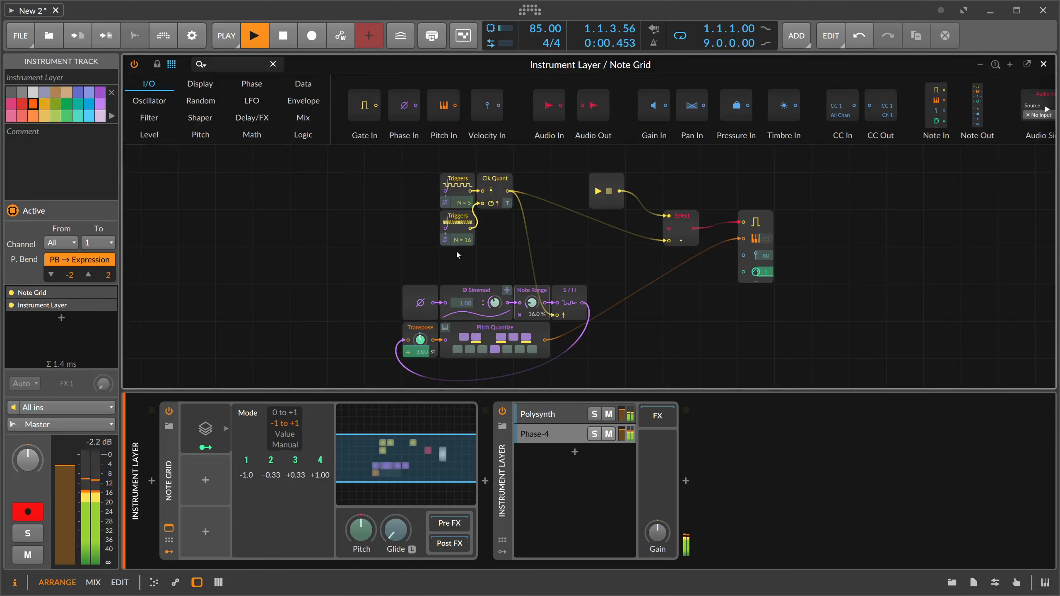
drag(463, 203, 463, 197)
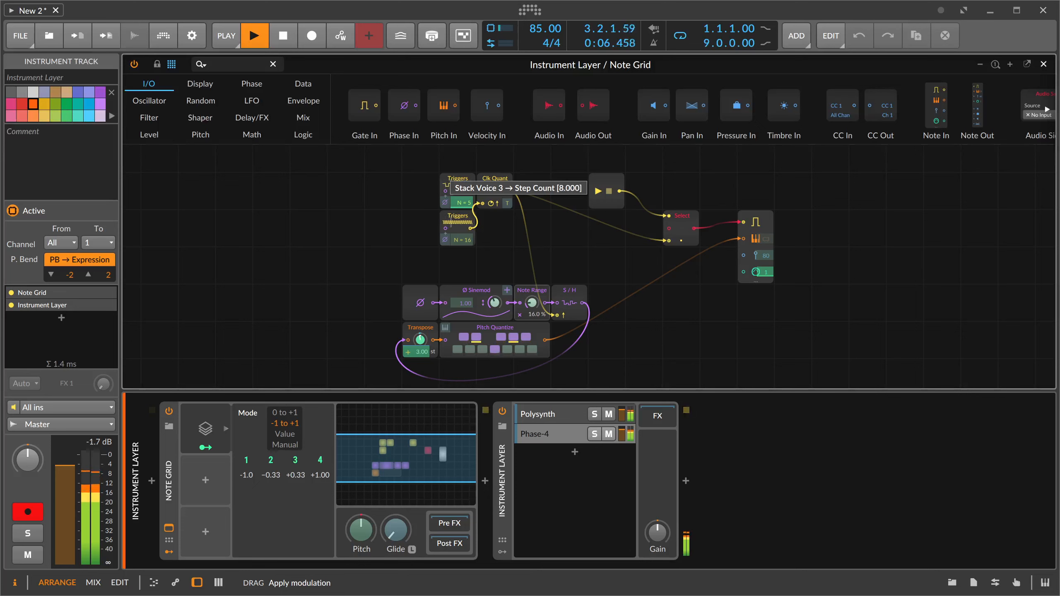
drag(462, 196, 462, 201)
- Modulate the upper Triggers module's step count by about 14.2 from Stack Voice 4 and about 4 from Stack Voice 1
click(320, 460)
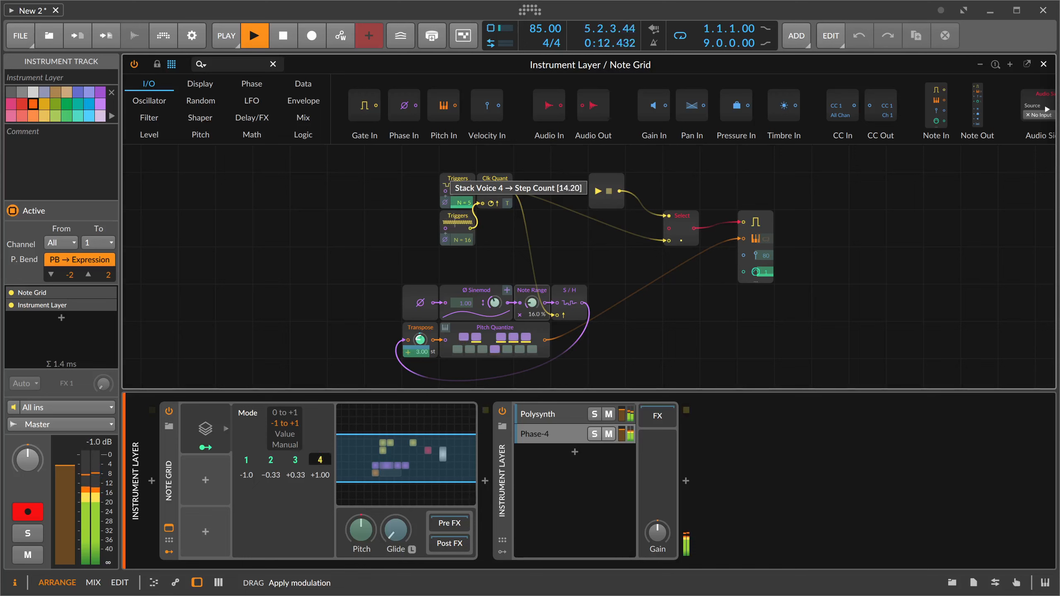
drag(463, 201, 462, 201)
click(245, 459)
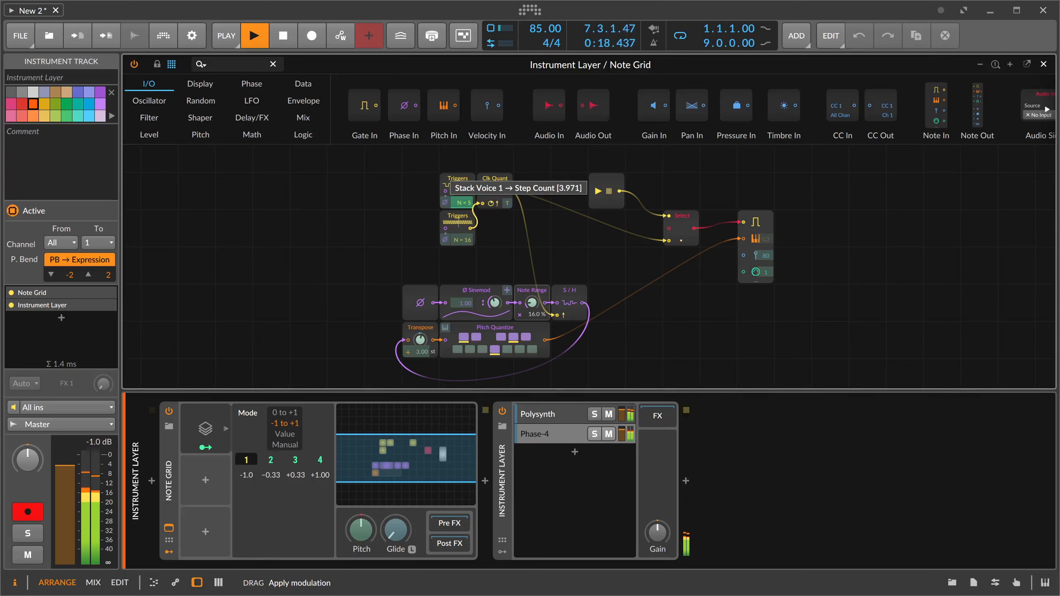
drag(462, 201, 462, 200)
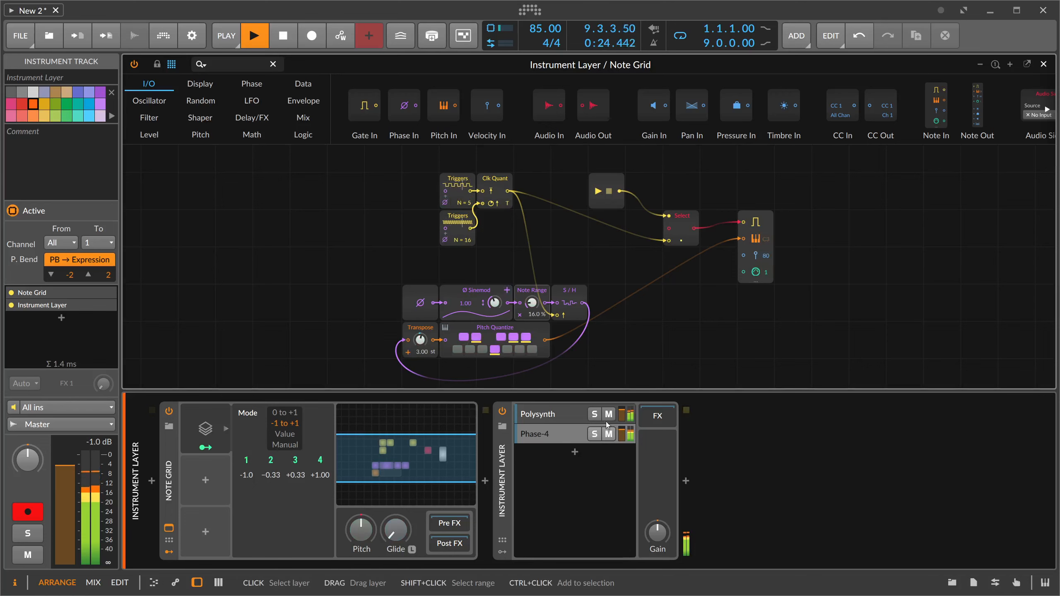
- Open the Polysynth layer's chain and expand its Delay, Chorus Stero and Reverb devices
click(569, 416)
drag(533, 566, 910, 566)
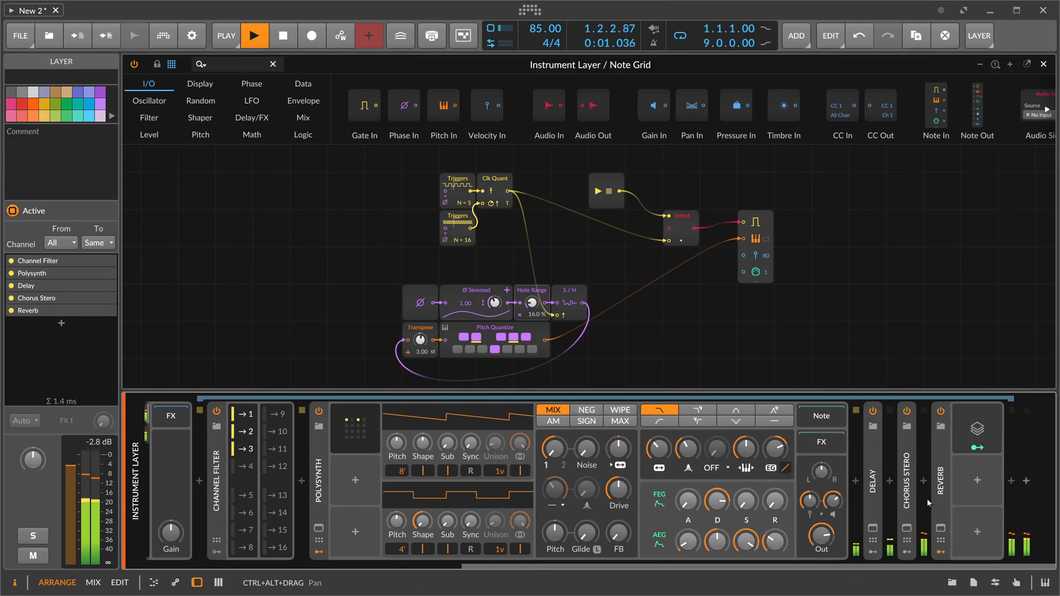
click(907, 508)
double_click(873, 507)
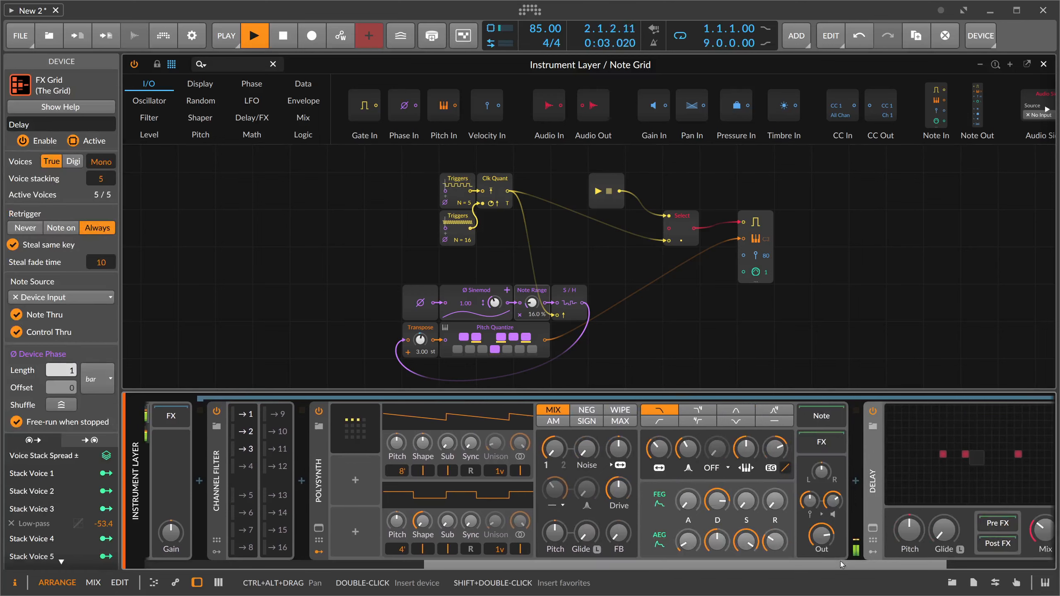
drag(841, 564, 947, 564)
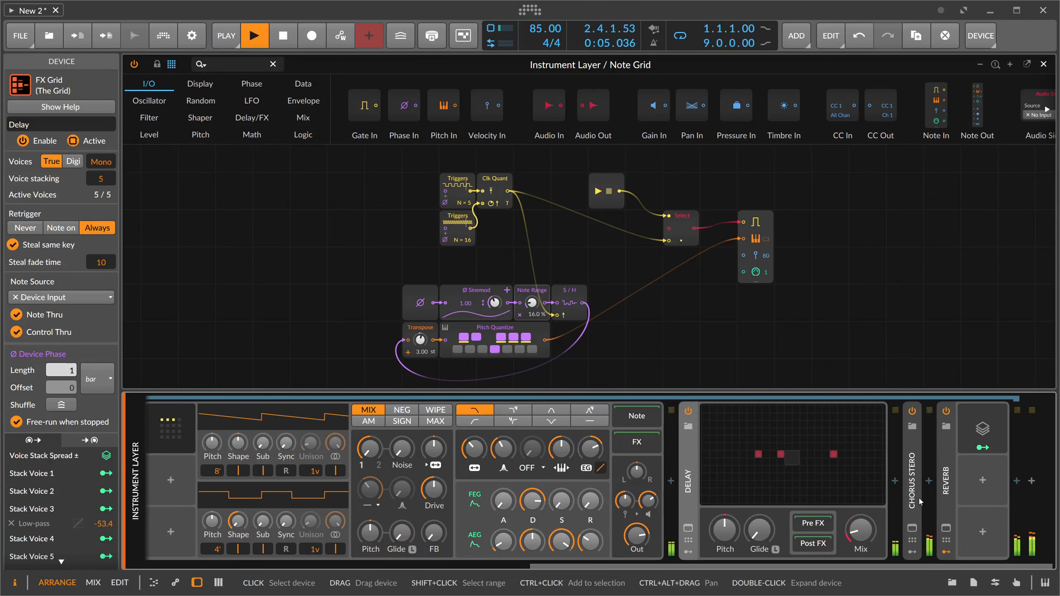
click(909, 518)
double_click(909, 518)
drag(837, 564, 937, 565)
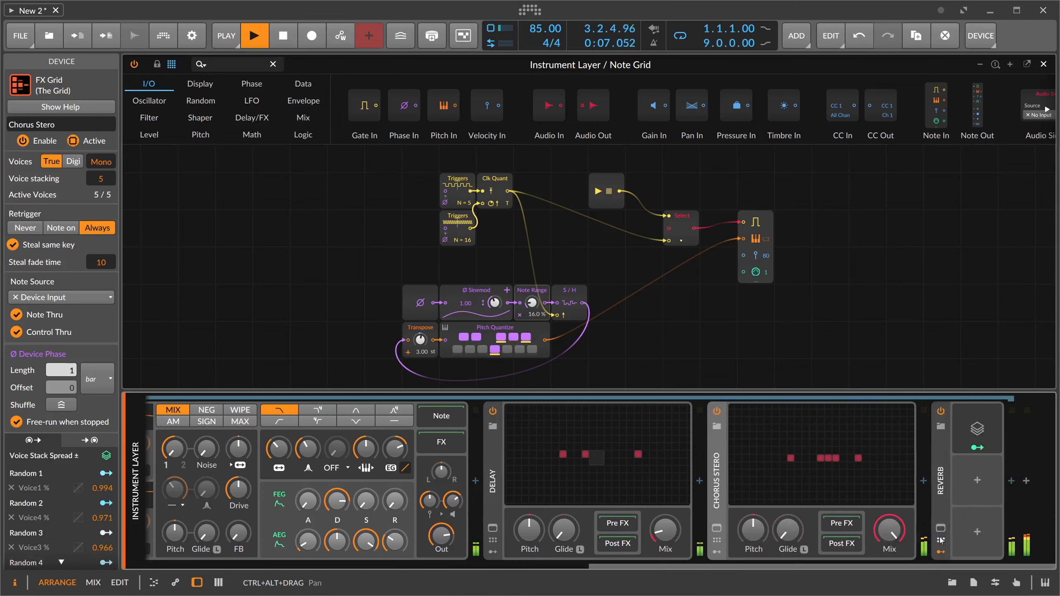
drag(890, 531, 1002, 565)
double_click(941, 510)
- Move the Reverb ahead of the Delay in the Polysynth layer and set its Mix to 21.1 %
drag(977, 530, 977, 537)
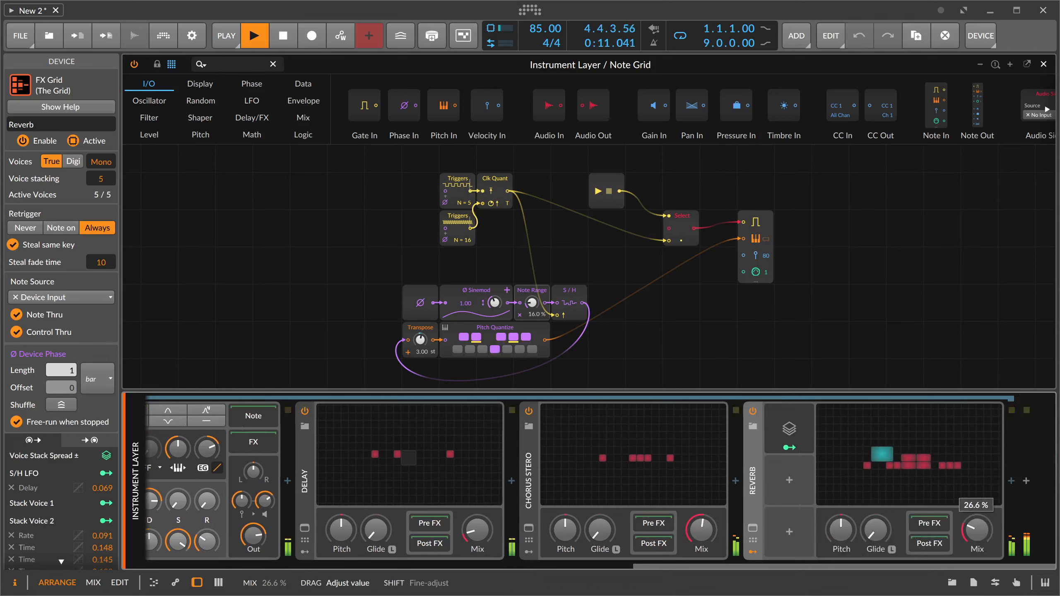
drag(772, 482, 337, 464)
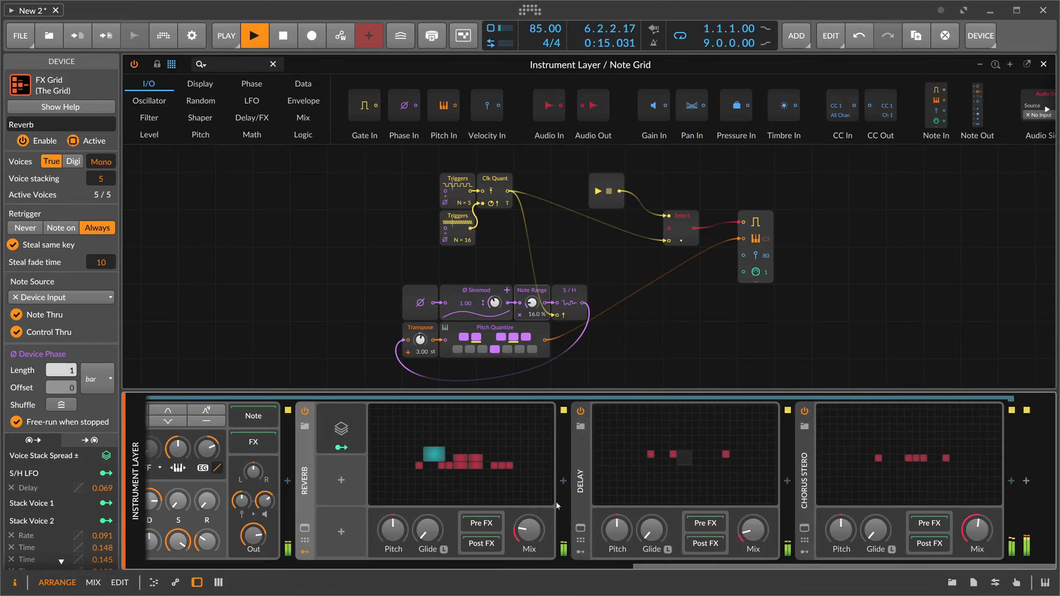
drag(529, 530, 529, 535)
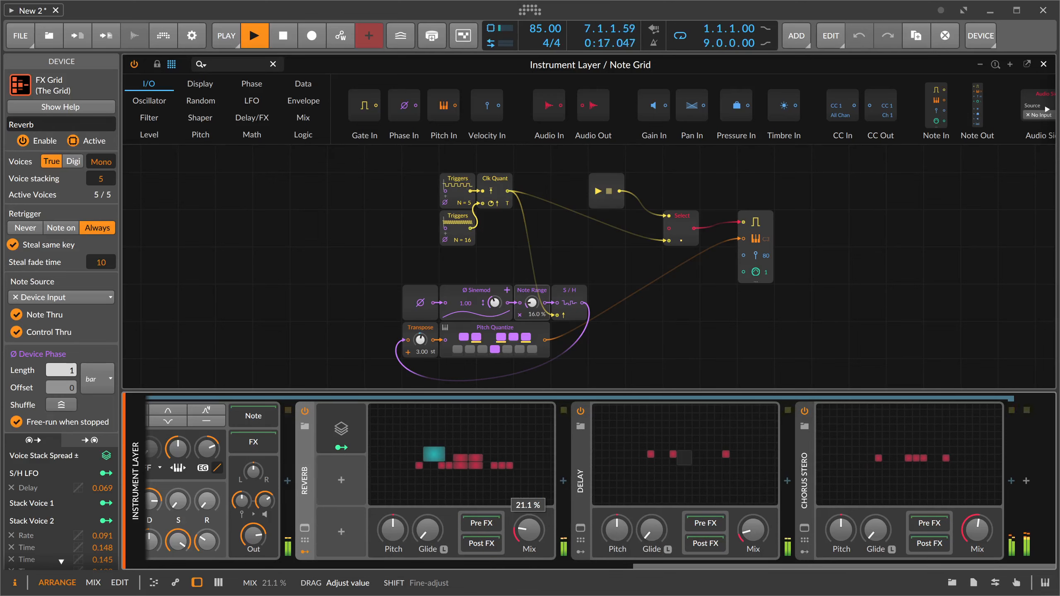
- Insert a Filter device into the Reverb's Post FX chain
click(564, 482)
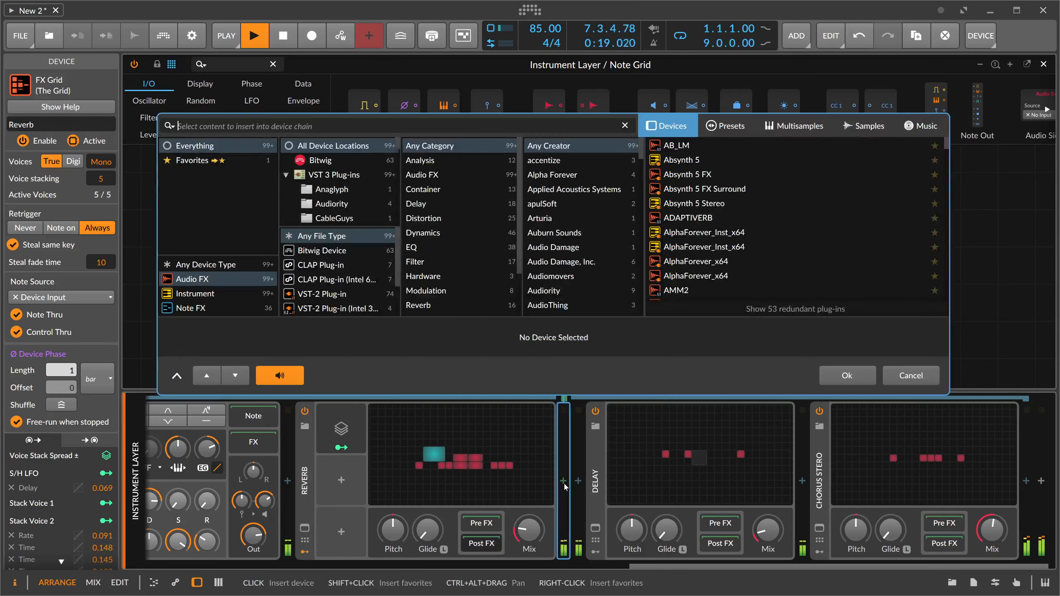
text(low)
key(BackSpace)
key(BackSpace)
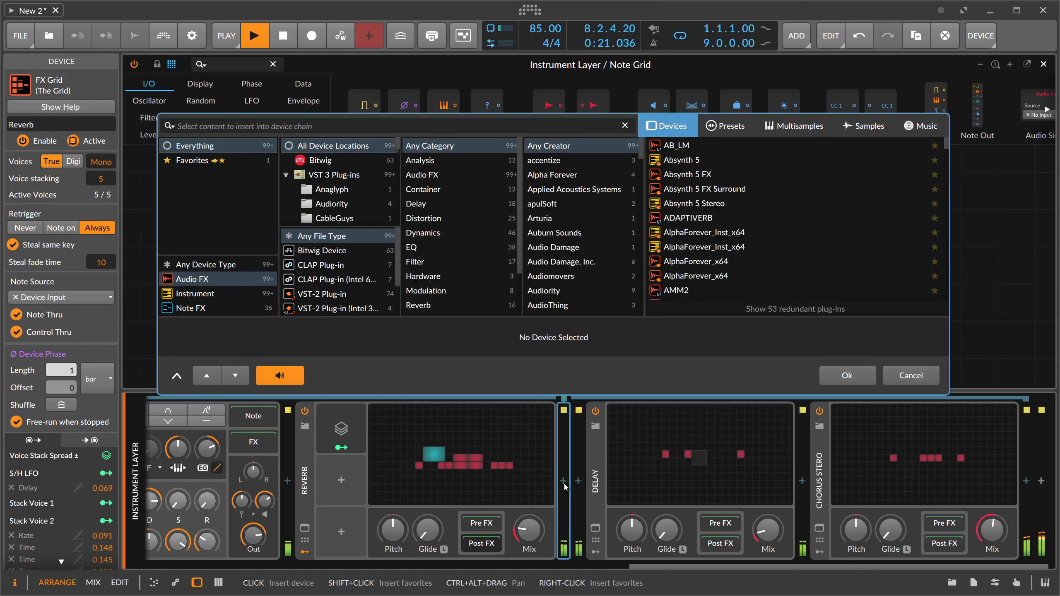
text(fil)
key(Down)
key(Return)
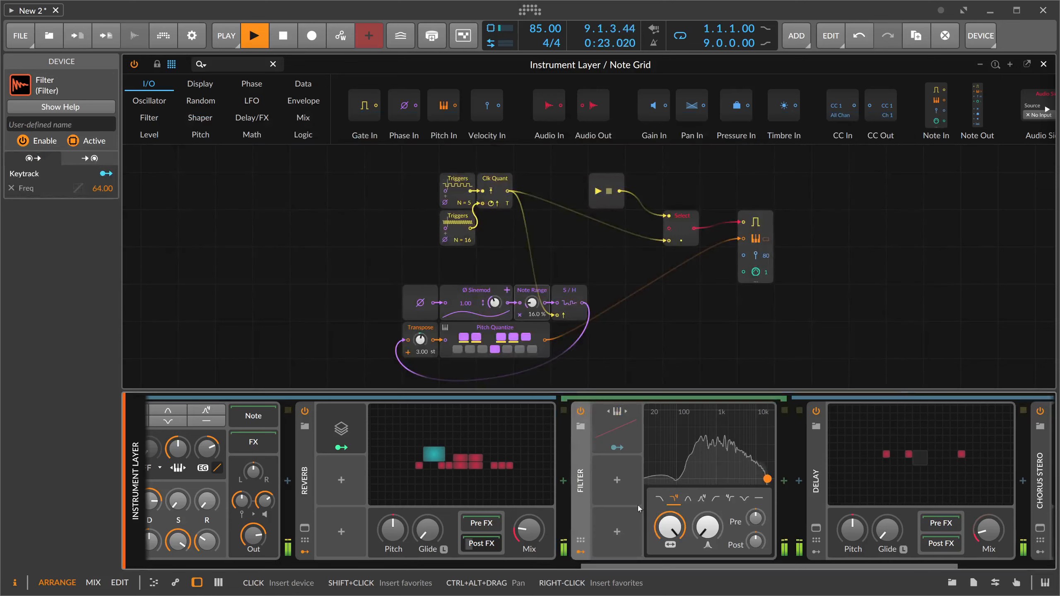
- Delete the Filter device from the Reverb's Post FX chain
drag(670, 528, 669, 536)
key(Delete)
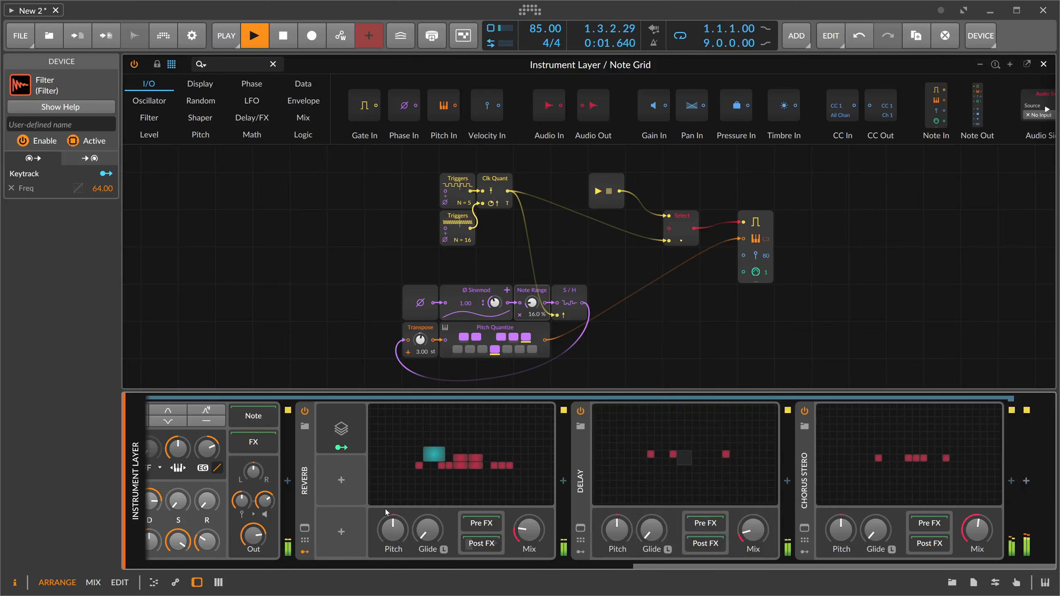
- Set the Polysynth's filter frequency to 94.0 Hz and its FEG release to 57.1 %, and adjust the filter envelope depth
scroll(620, 571, up, 5)
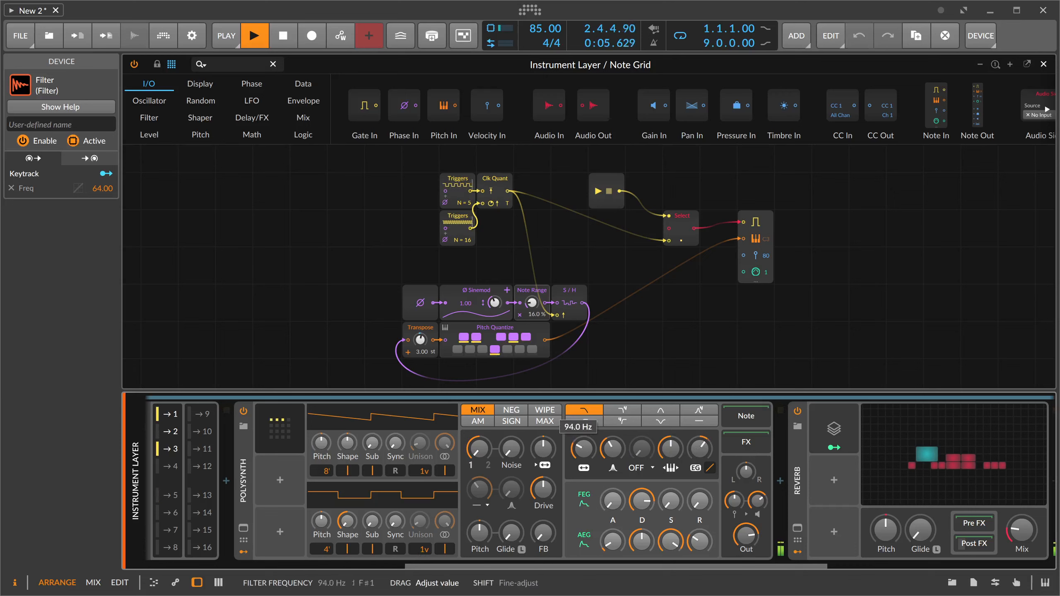
drag(700, 501, 699, 499)
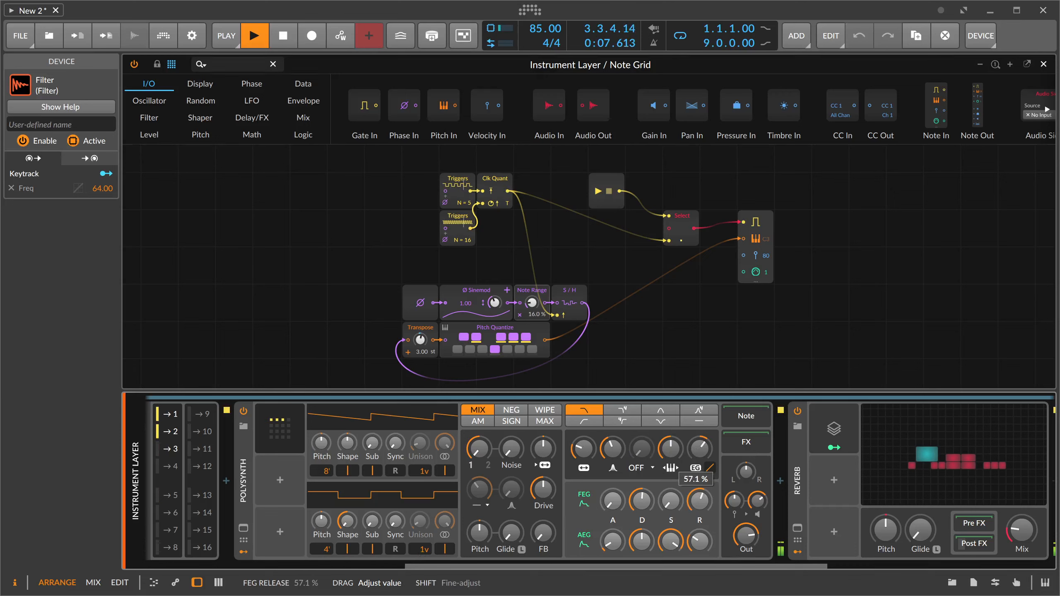
drag(704, 462, 704, 459)
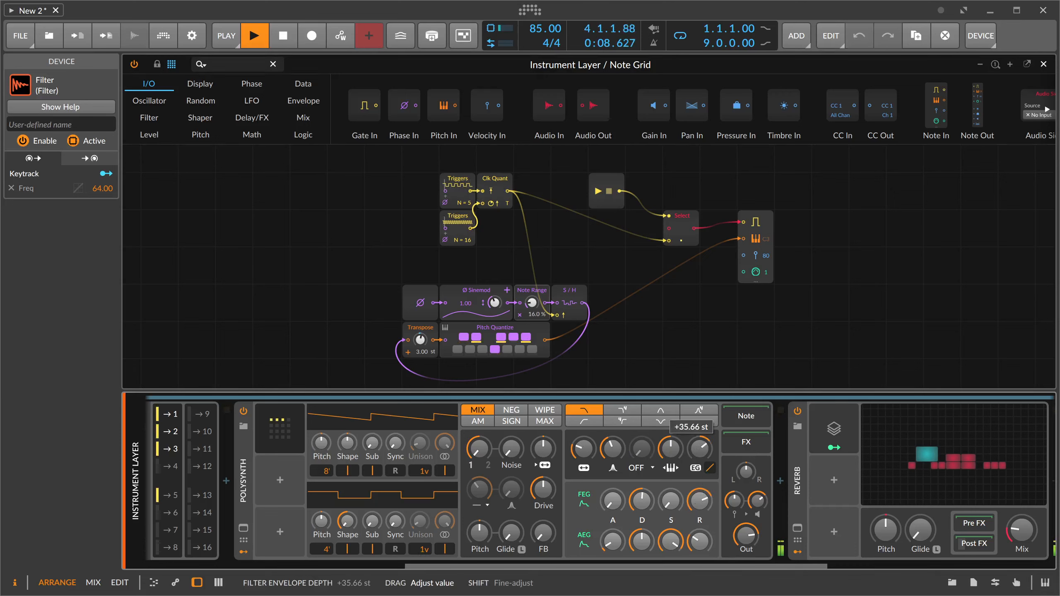
- Add a Random modulator to the Polysynth and modulate the filter envelope depth by 21.39 from it
click(280, 481)
text(rand)
key(Return)
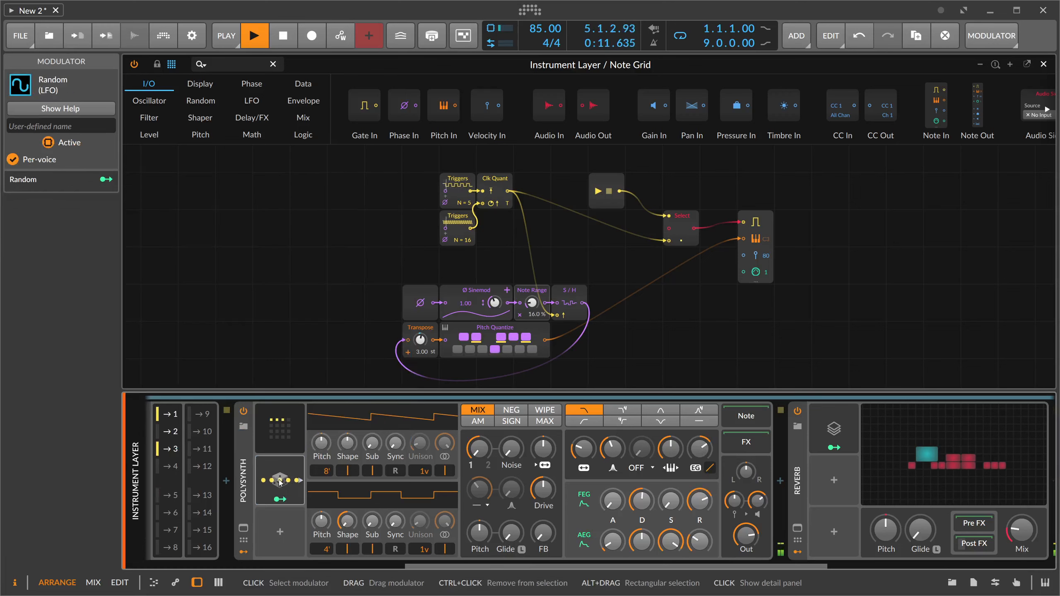
click(279, 499)
mouse_move(703, 453)
mouse_down()
mouse_move(703, 433)
mouse_move(699, 458)
mouse_up()
click(280, 499)
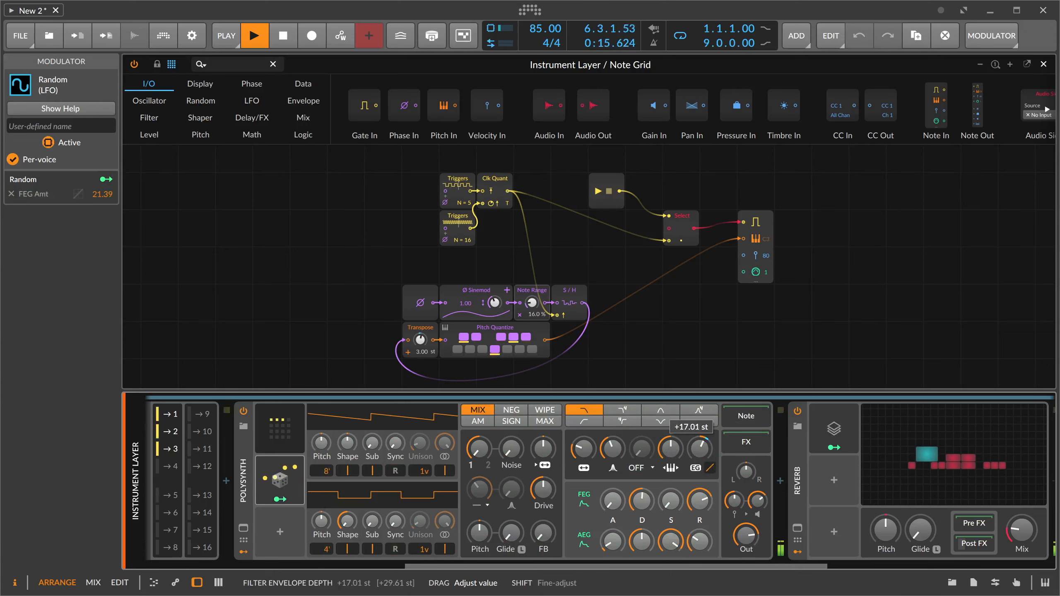
- Set the Random modulator's trigger to Note and its rate to Hold, and increase its filter envelope depth modulation to 38.40
click(279, 481)
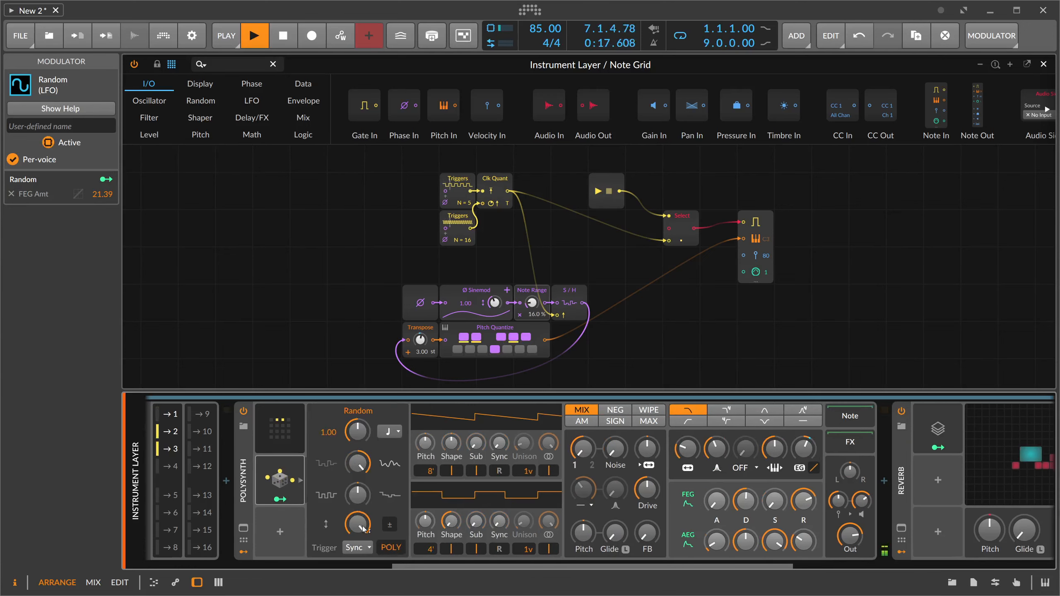
click(358, 547)
click(355, 516)
click(389, 431)
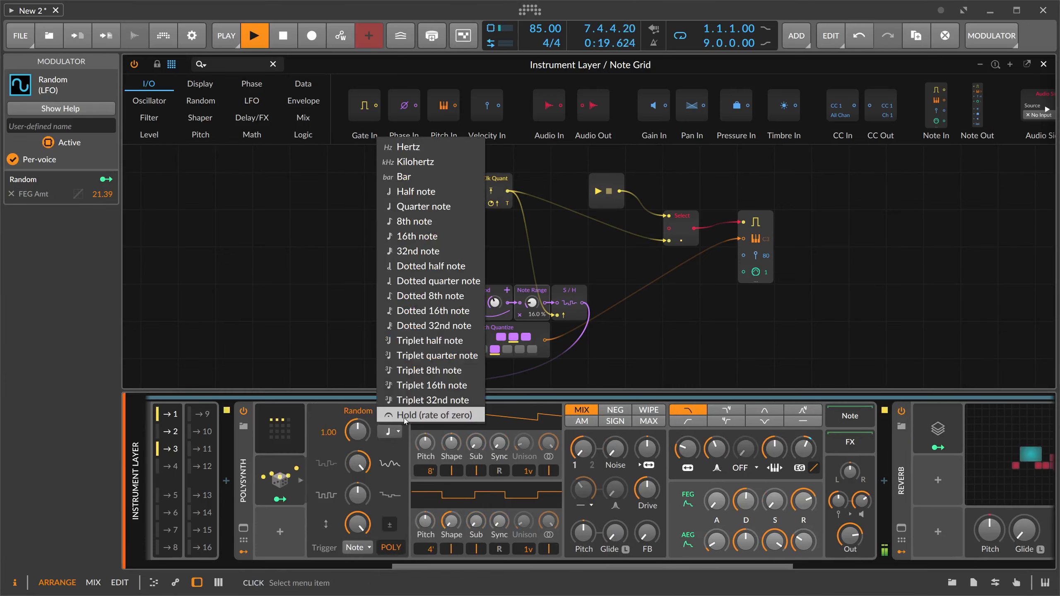
click(404, 416)
drag(804, 449, 803, 434)
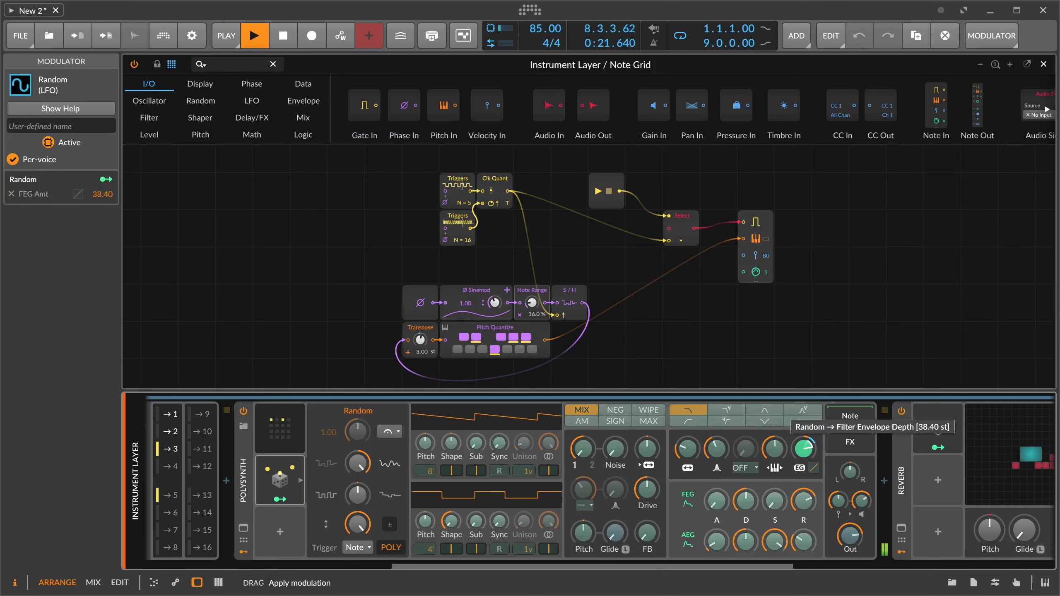
click(280, 499)
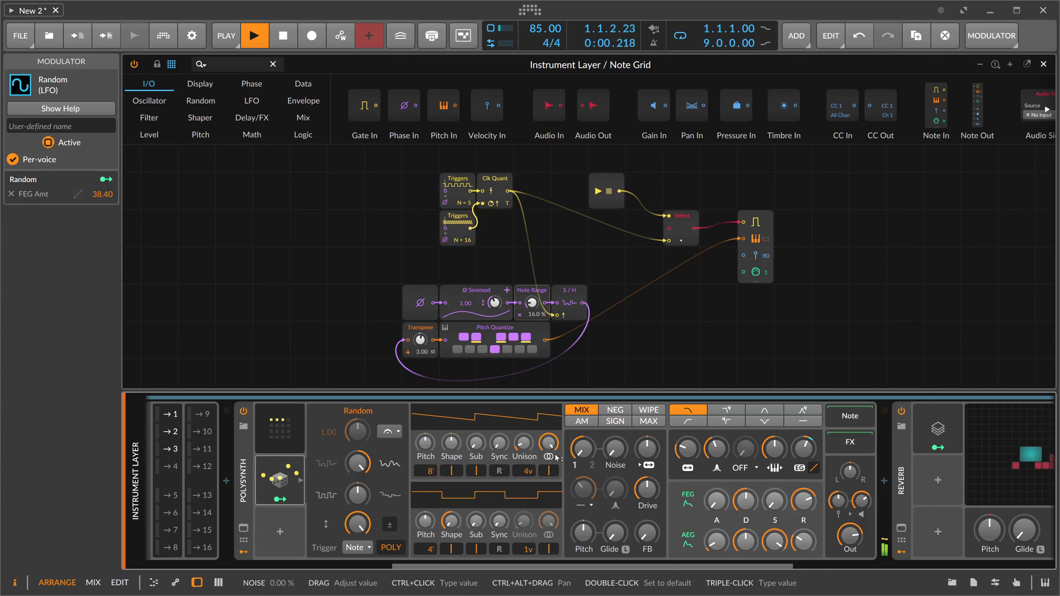
- Duplicate the Random modulator and assign the copy to the knob beside Noise in the Polysynth's oscillator mixer
key(ctrl+d)
click(280, 551)
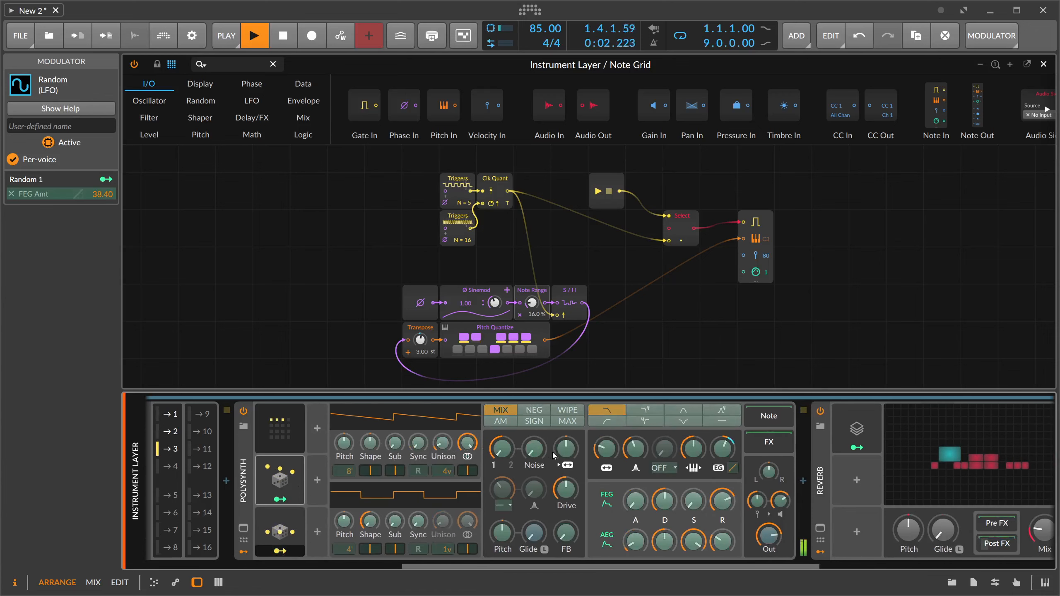
mouse_move(566, 448)
mouse_down()
mouse_move(566, 436)
mouse_move(558, 455)
mouse_up()
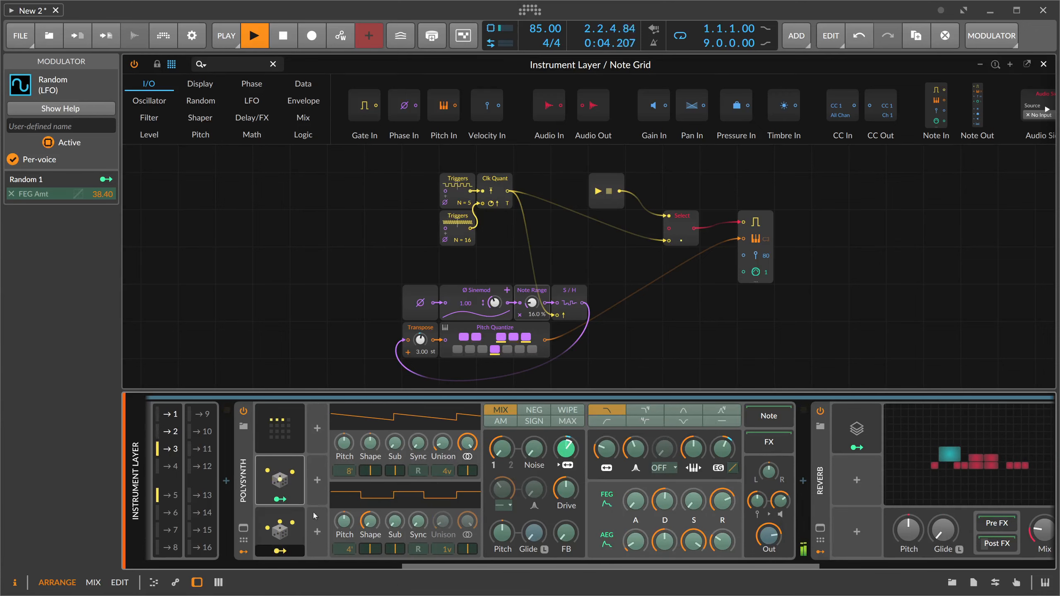
- Duplicate the Random modulator once more and modulate the Polysynth's filter frequency by 16.29 from this third copy
drag(280, 527, 326, 484)
click(332, 499)
drag(739, 449, 740, 434)
drag(339, 480, 342, 541)
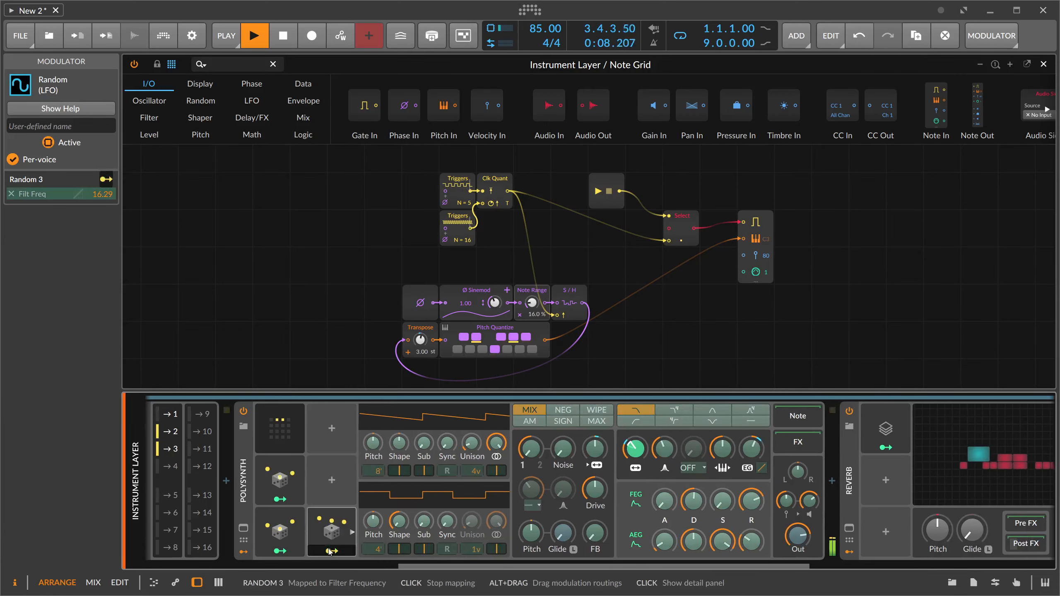
click(341, 543)
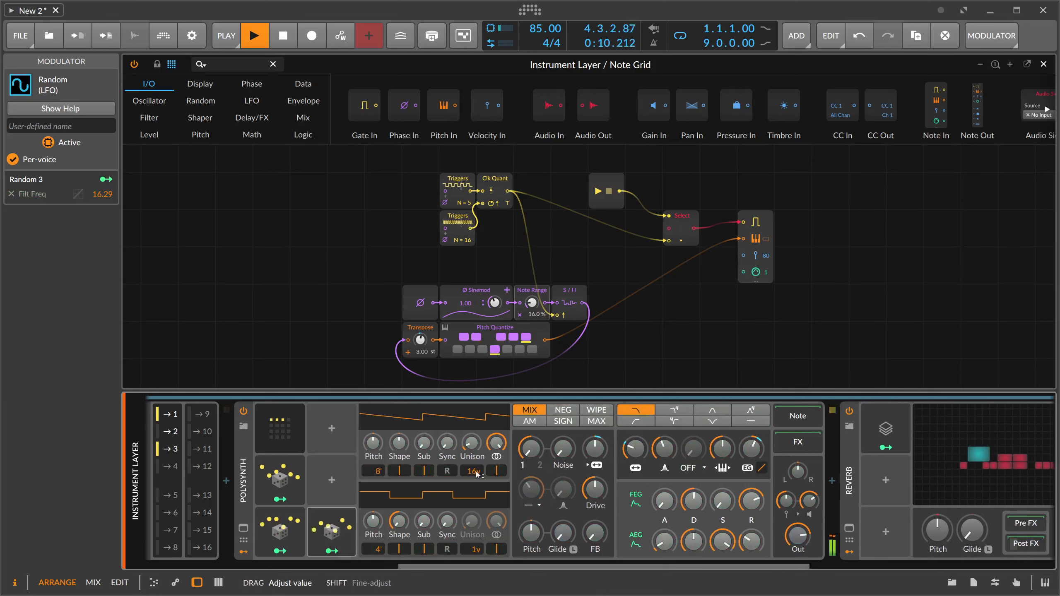
- Give the Polysynth's first oscillator 16 unison voices with adjusted spread, and choose the second filter type with a readjusted cutoff
drag(472, 444, 472, 442)
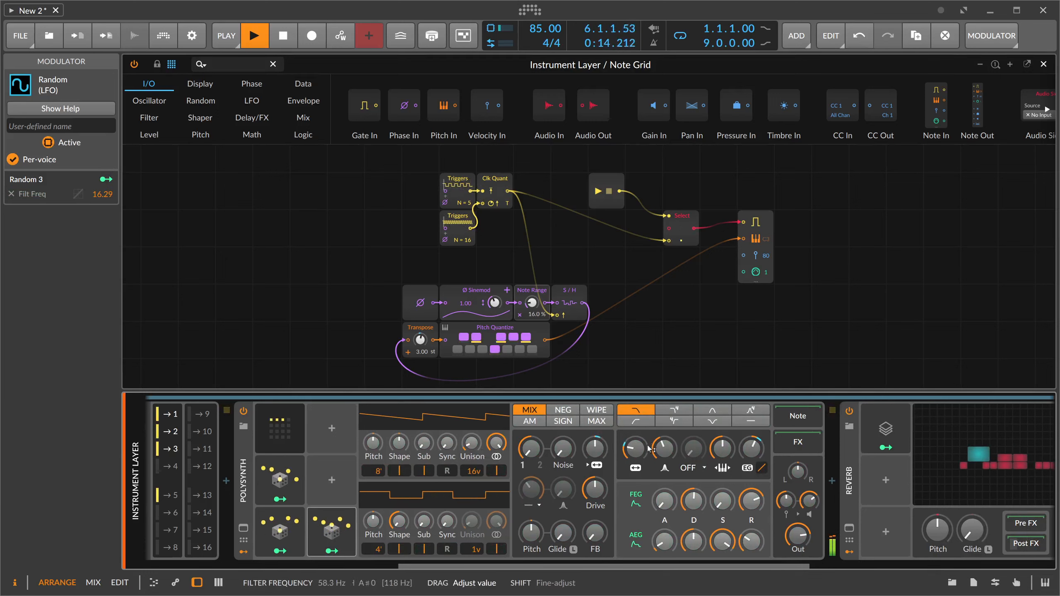
click(673, 410)
drag(635, 449, 635, 447)
- Raise the Mix of the Reverb in the Polysynth layer and set the Delay's Mix to 20.6 %
drag(641, 566, 887, 567)
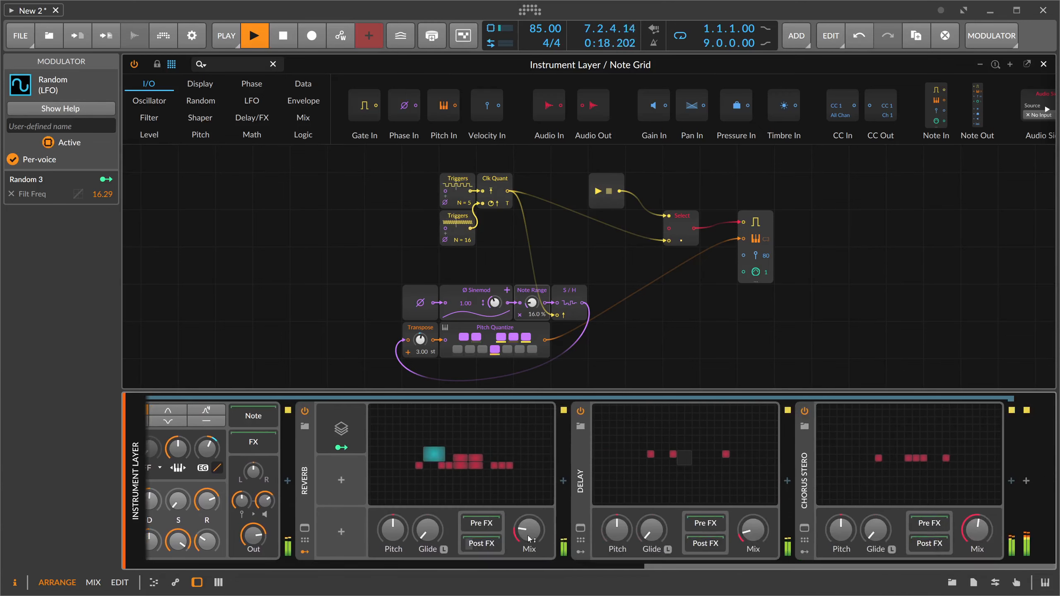
drag(529, 539, 529, 538)
drag(753, 530, 753, 530)
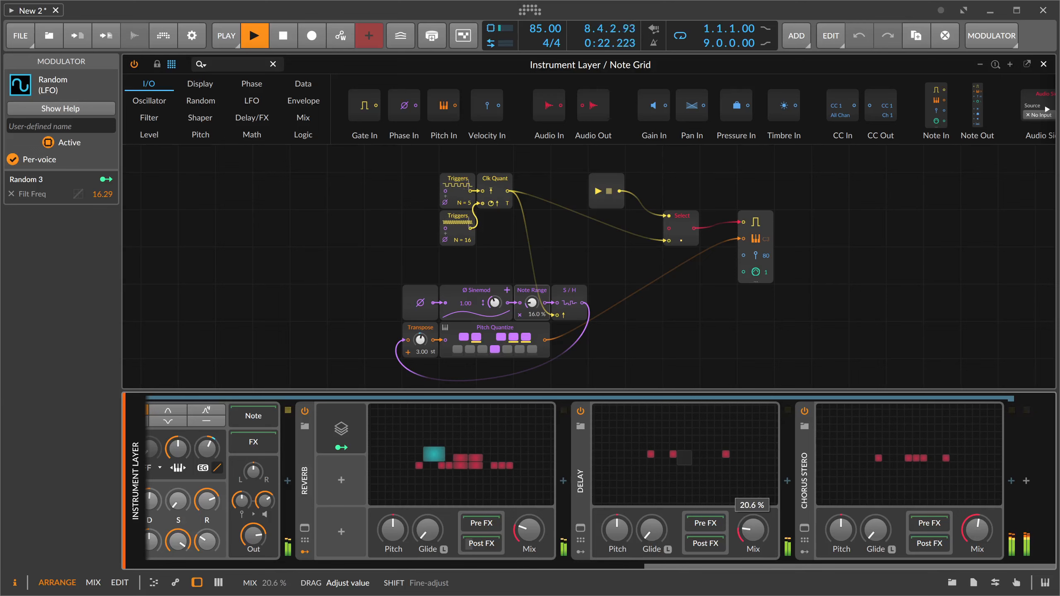
drag(753, 530, 753, 530)
- Try a Filter device in the Delay's Post FX chain, adjusting its type and frequency
click(721, 490)
click(787, 481)
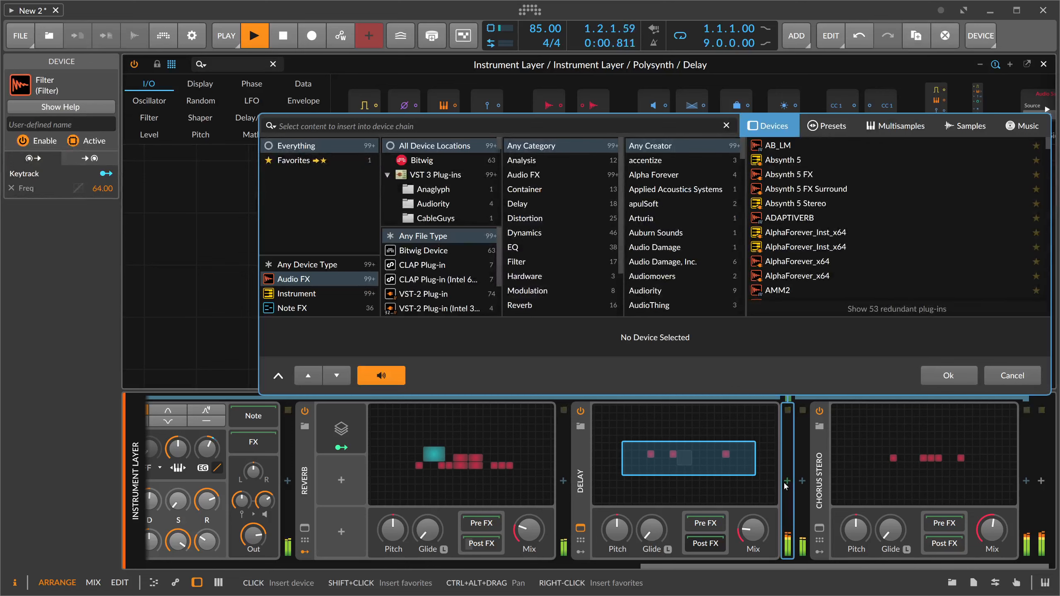
text(filter)
key(Return)
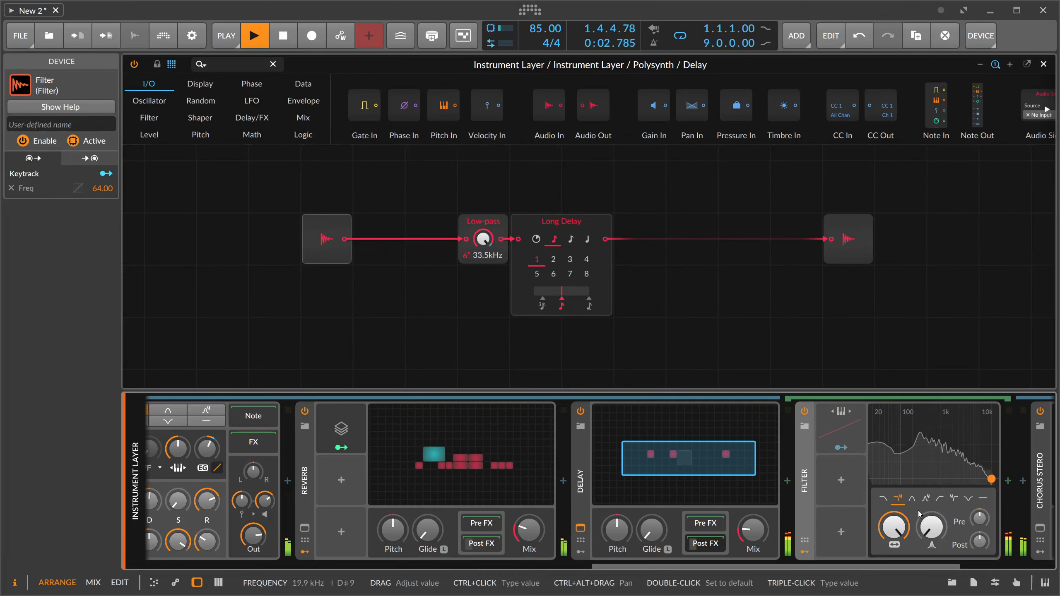
click(954, 499)
drag(894, 527, 893, 567)
key(Delete)
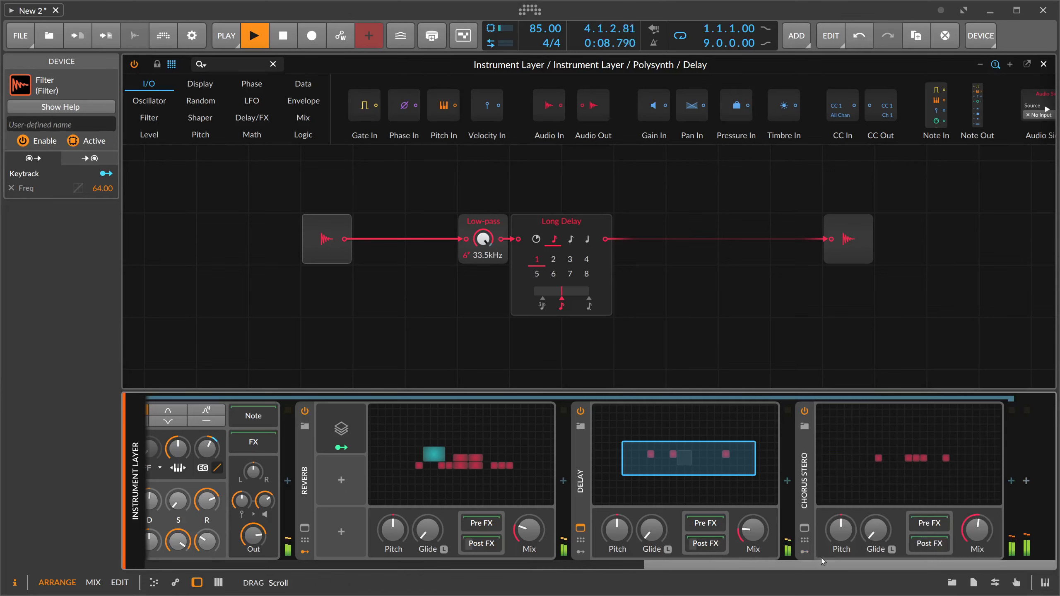
- Turn the Chorus Stero's Mix fully up and move the device ahead of the Reverb
drag(977, 530, 977, 535)
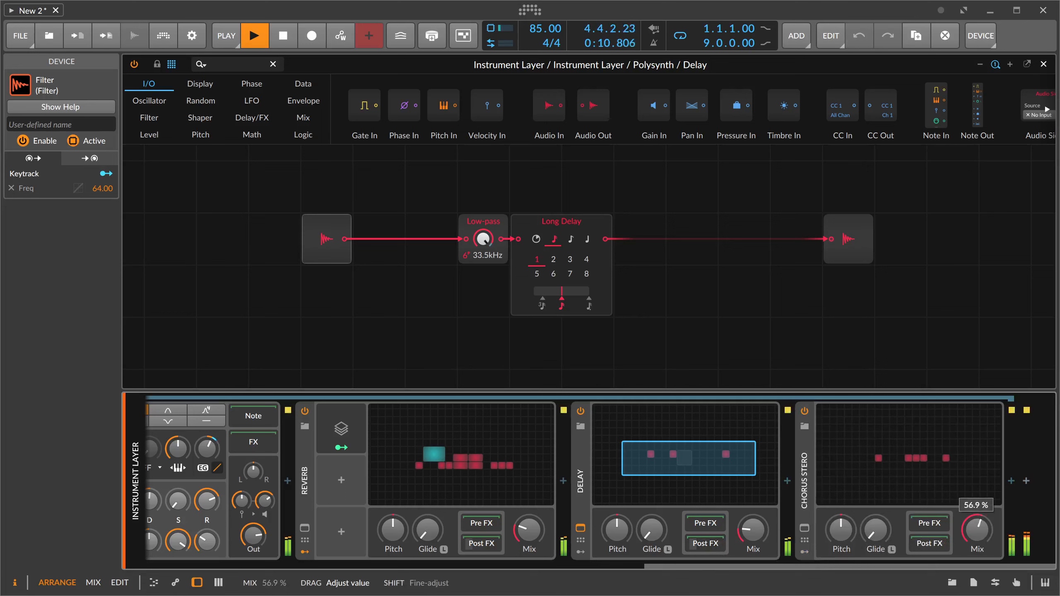
click(813, 507)
drag(317, 514, 318, 515)
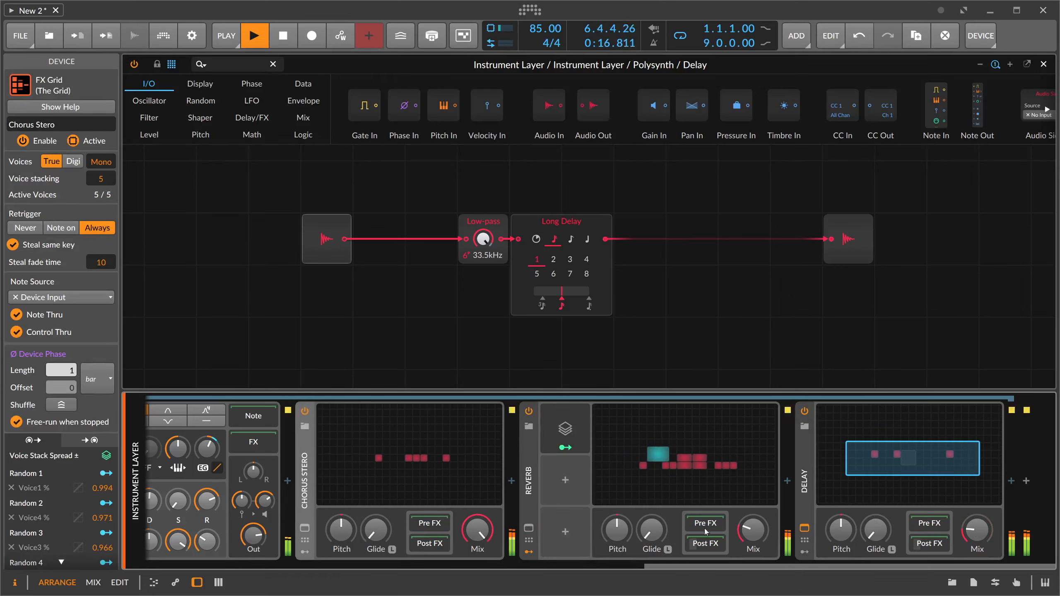
- Lower the Reverb's Mix and set the Polysynth's output gain to -14.3 dB
drag(753, 531, 753, 531)
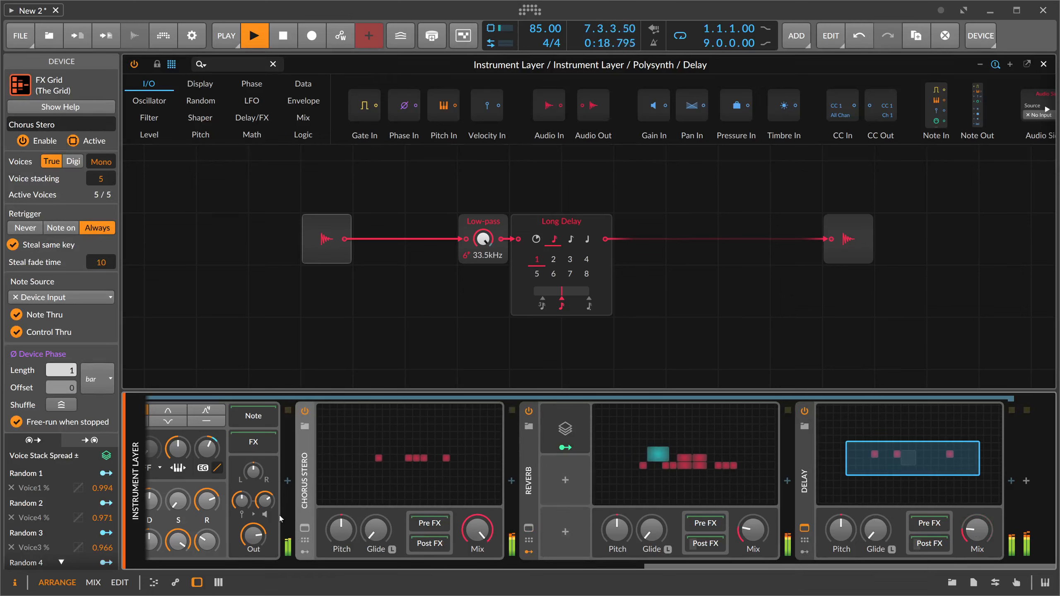
drag(253, 471, 253, 471)
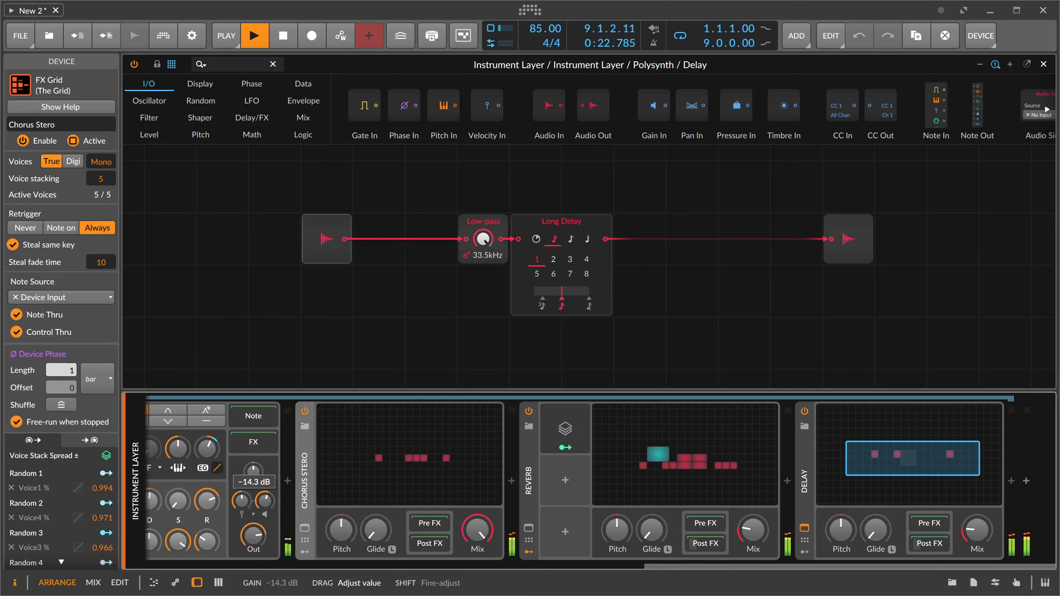
drag(253, 471, 254, 471)
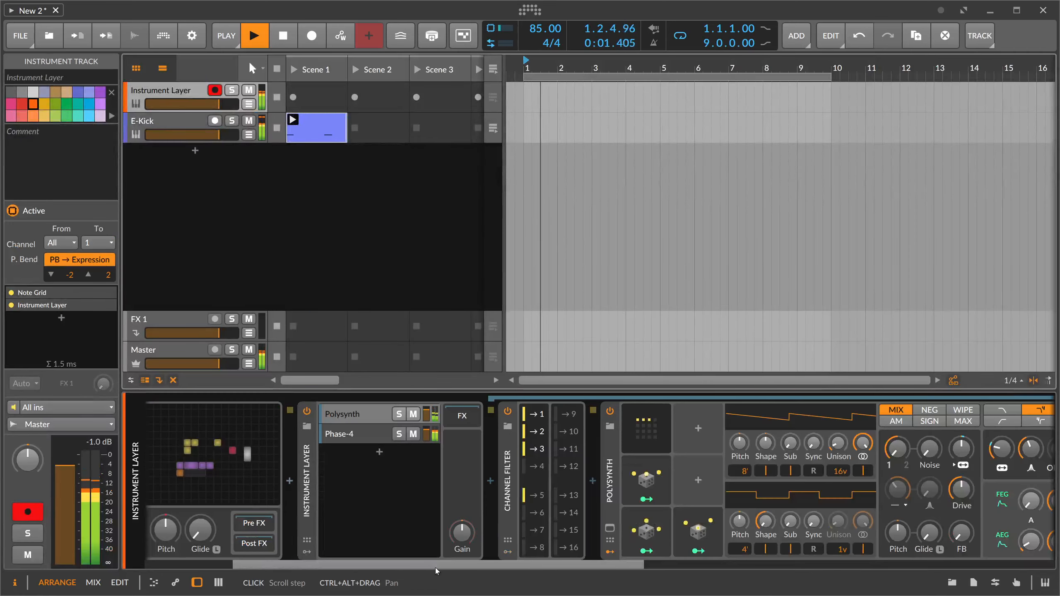
- Add a Steps modulator to the Note Grid device and show its step editor
scroll(319, 512, left, 10)
click(225, 429)
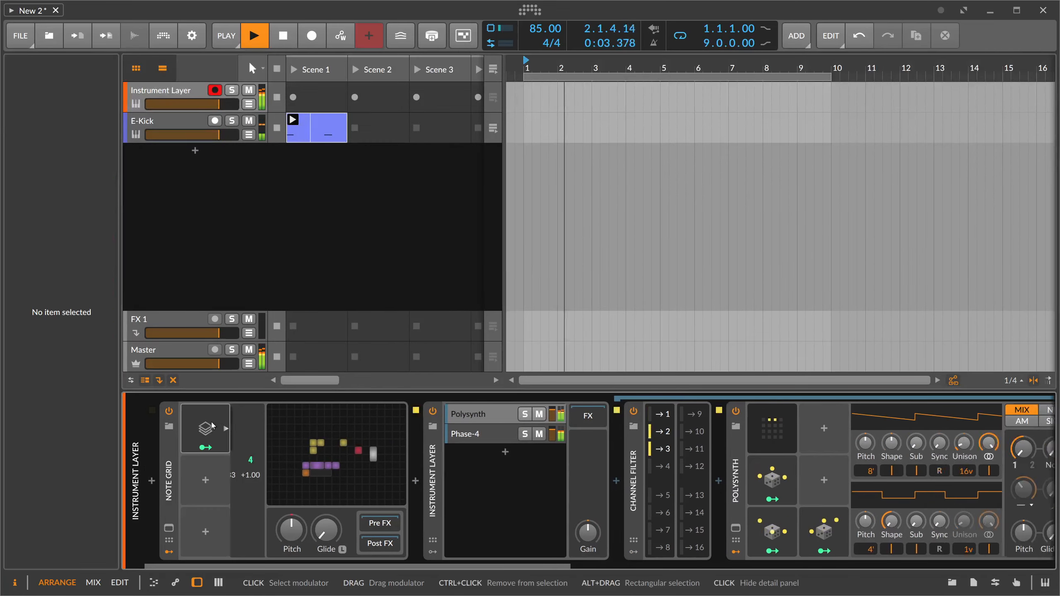
click(163, 92)
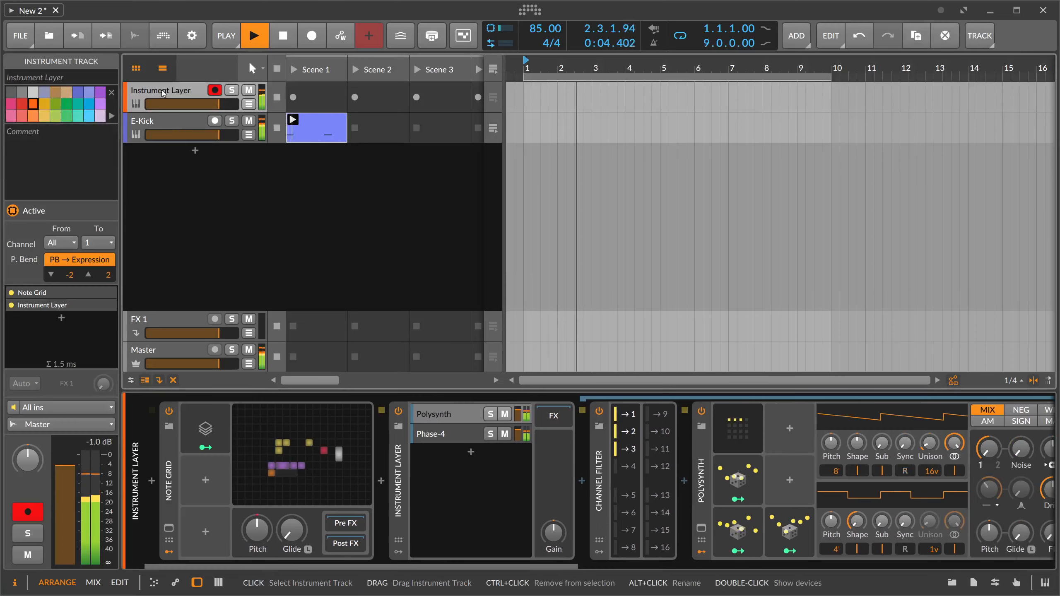
click(206, 481)
text(steps)
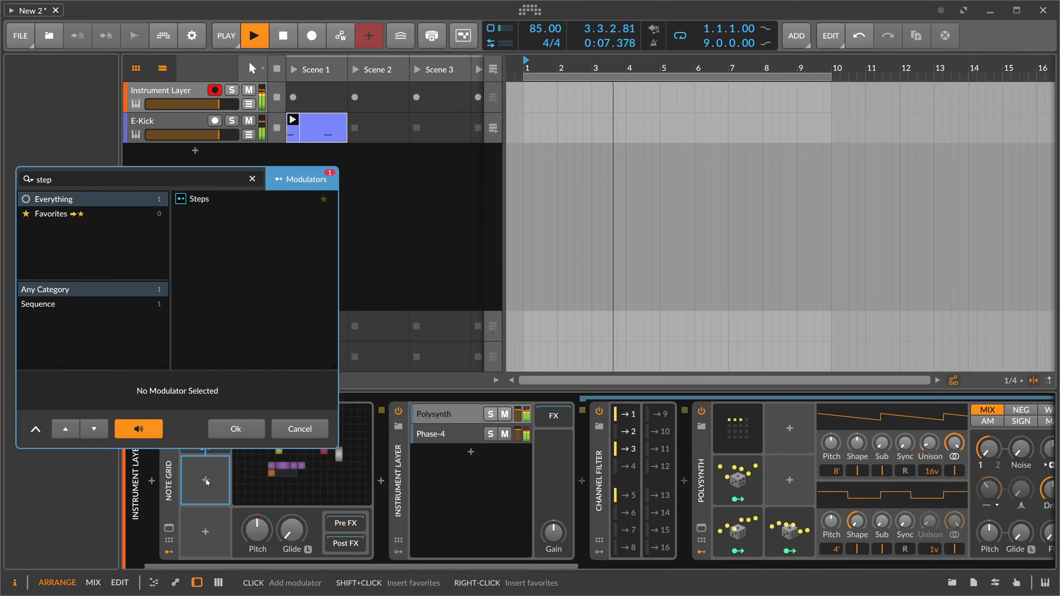
key(Return)
click(207, 483)
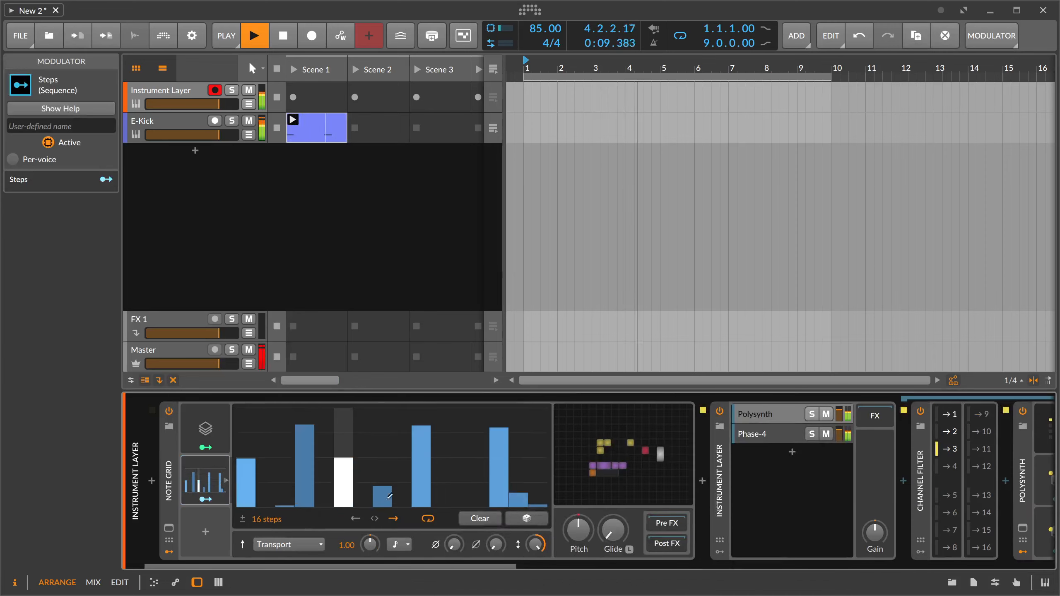
- Empty the Steps pattern, set its rate to quarter notes, and draw rising values in steps 13 to 16
drag(245, 508, 541, 510)
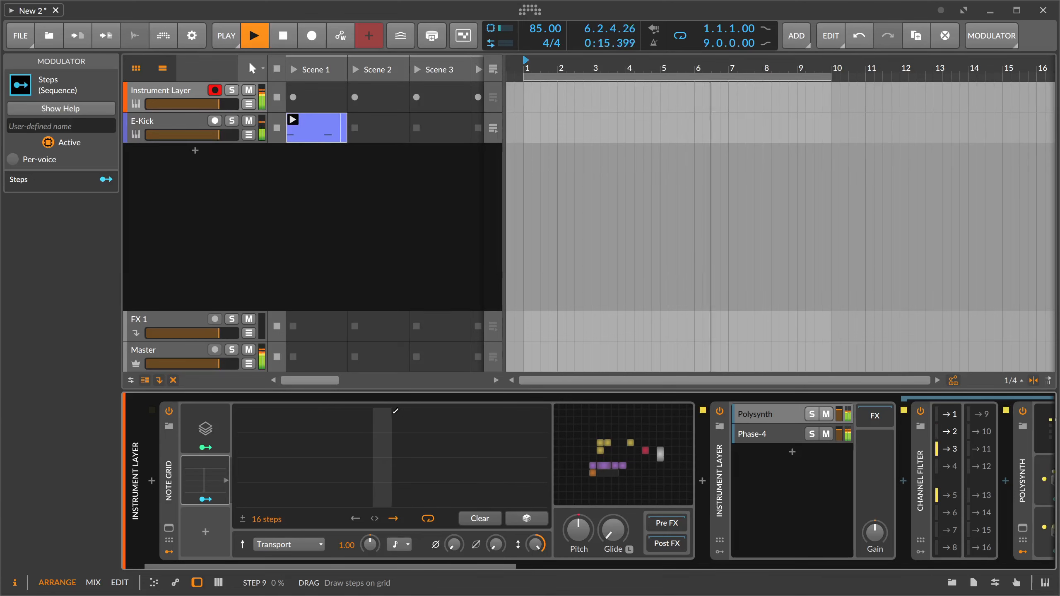
click(400, 544)
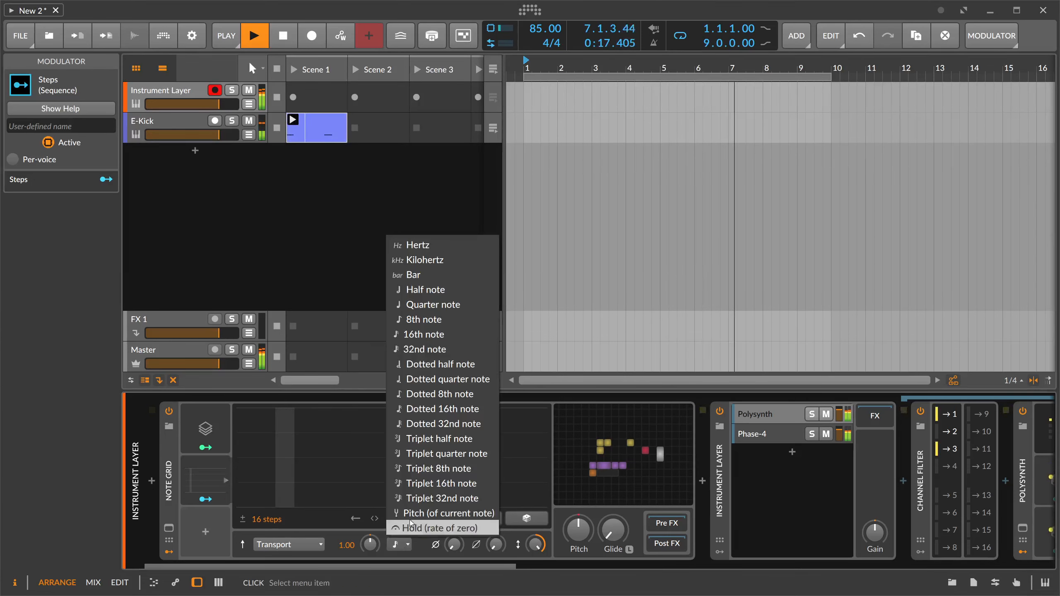
click(437, 312)
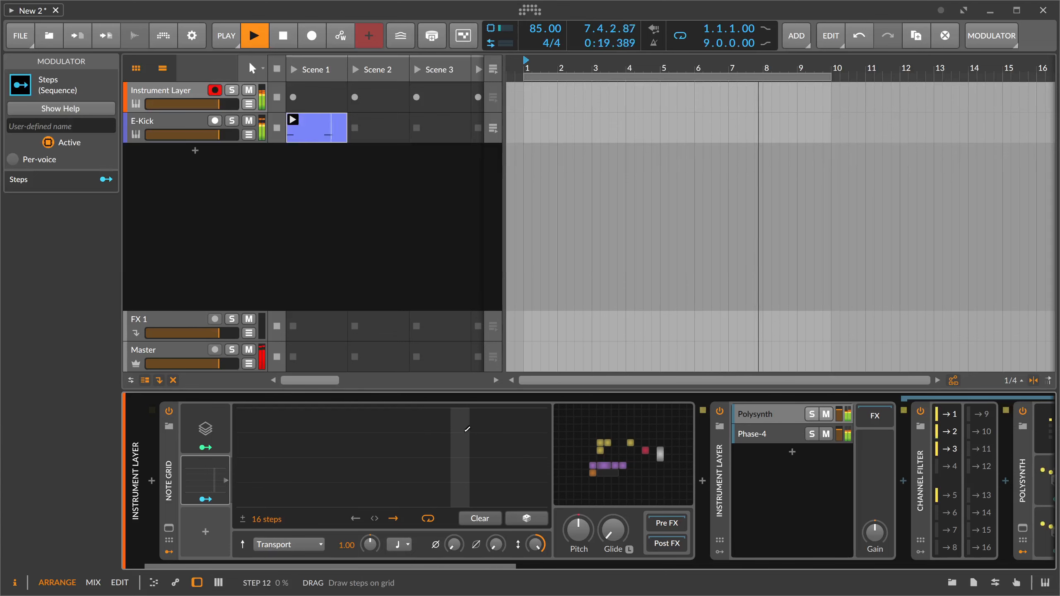
drag(480, 436, 538, 409)
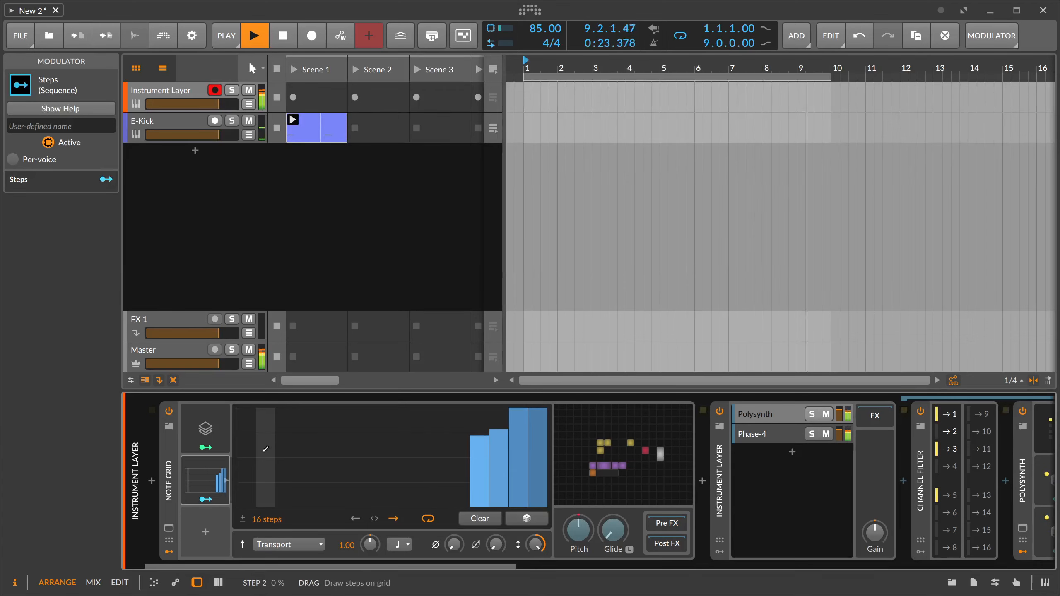
- Modulate the Sinemod's Amount by 0.114 and the Note Range by 0.060 from Steps, and draw a low value on step 5
click(613, 457)
mouse_move(495, 303)
mouse_down()
mouse_move(495, 286)
mouse_move(532, 299)
mouse_up()
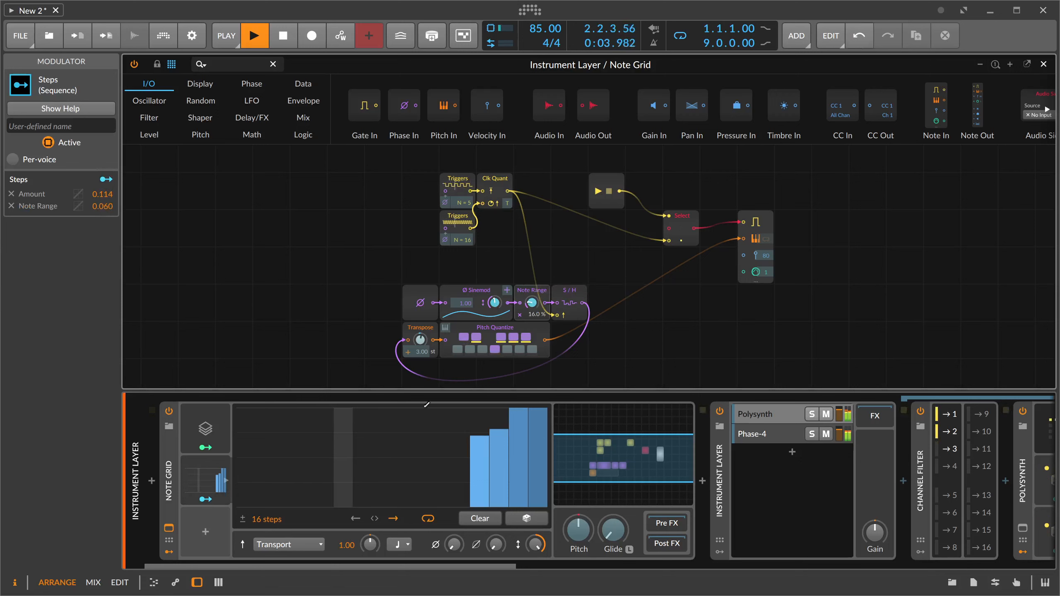
drag(464, 437, 428, 444)
drag(422, 497, 459, 506)
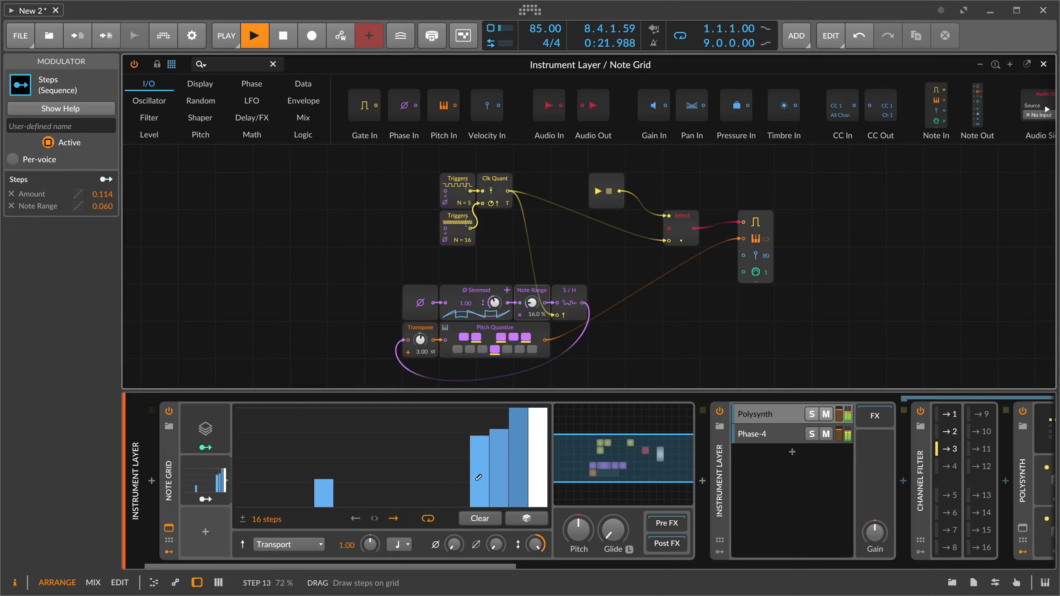
- Lower the value of step 13 in the Steps pattern and hide the modulator's step editor
click(478, 461)
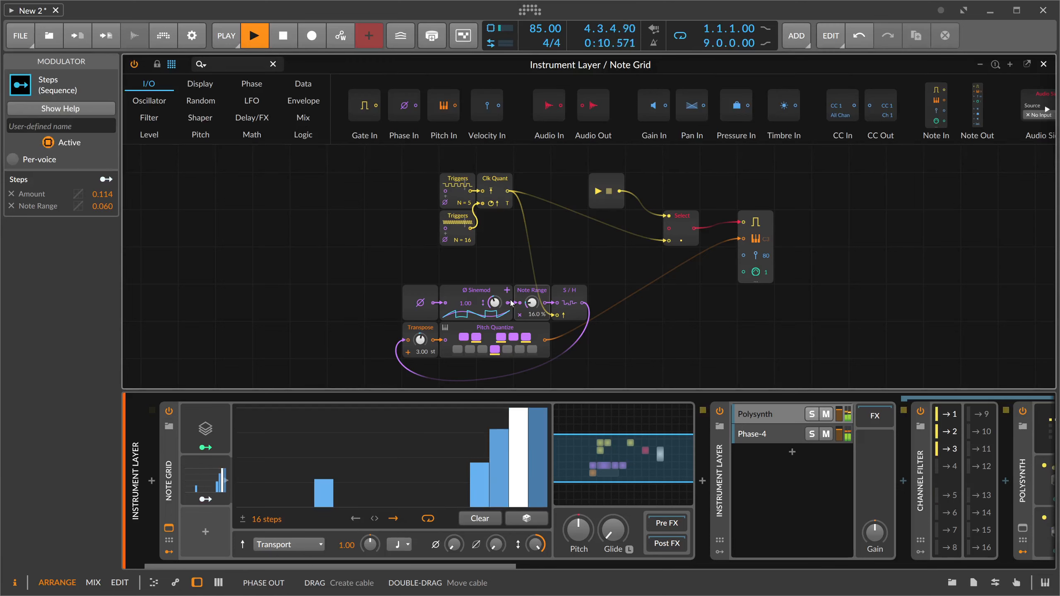
click(211, 477)
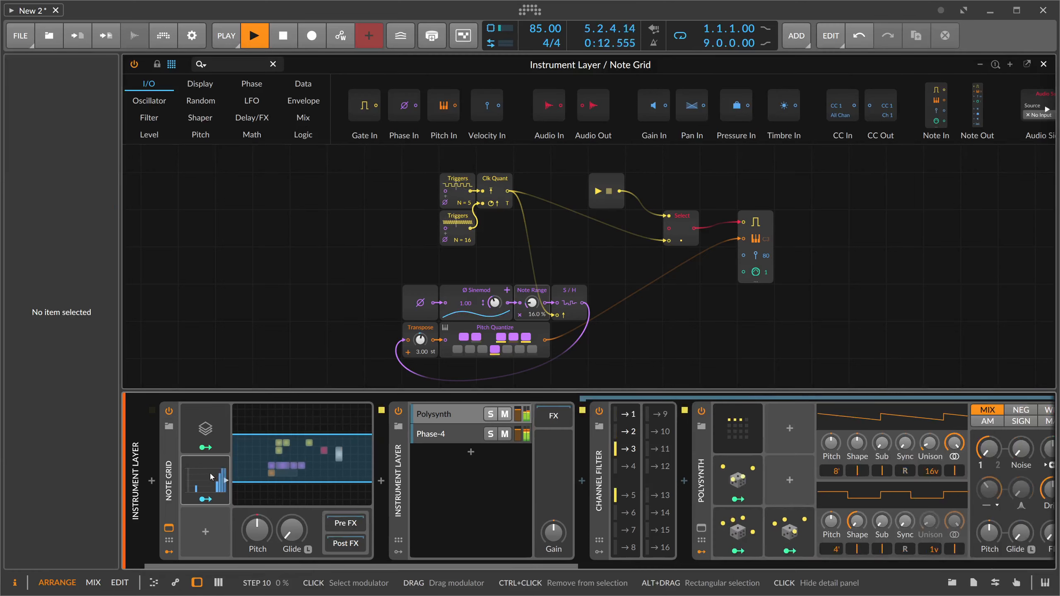
- Enable the global groove and set its shuffle amount to 23.1 %
click(226, 35)
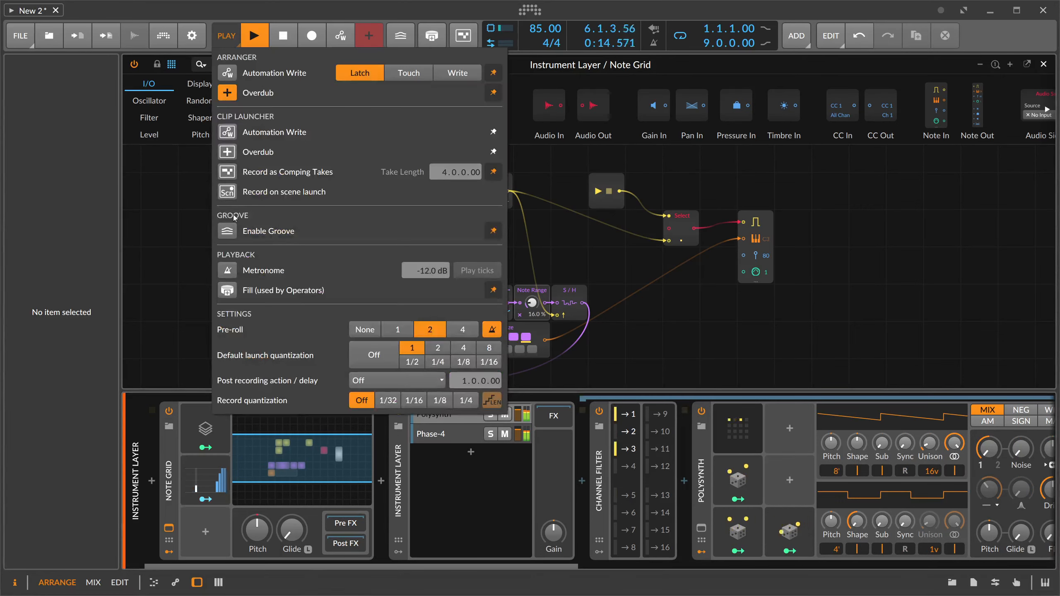
click(227, 231)
drag(227, 252, 226, 251)
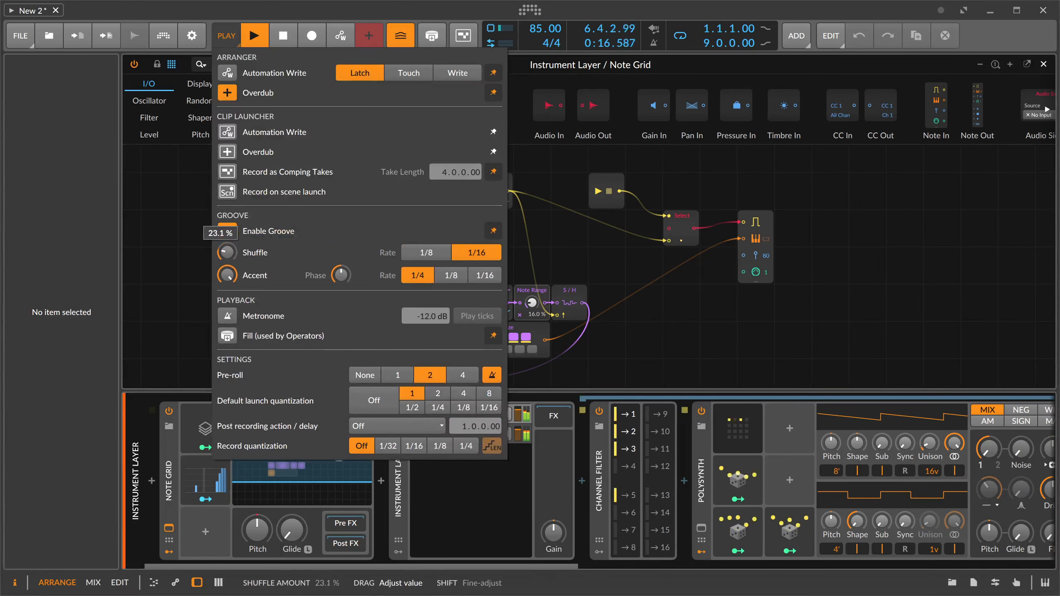
click(195, 240)
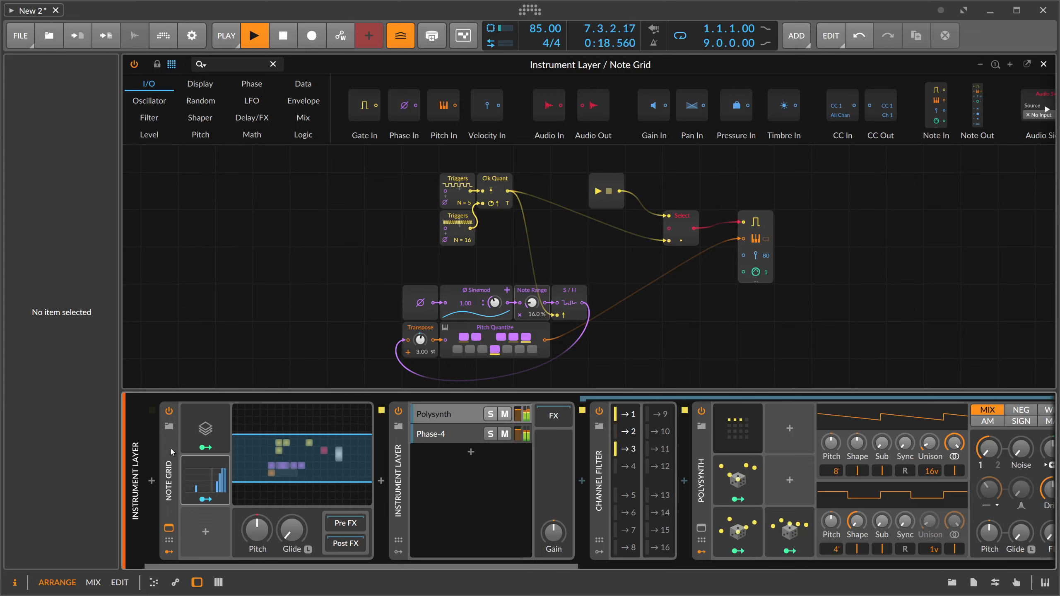
click(172, 425)
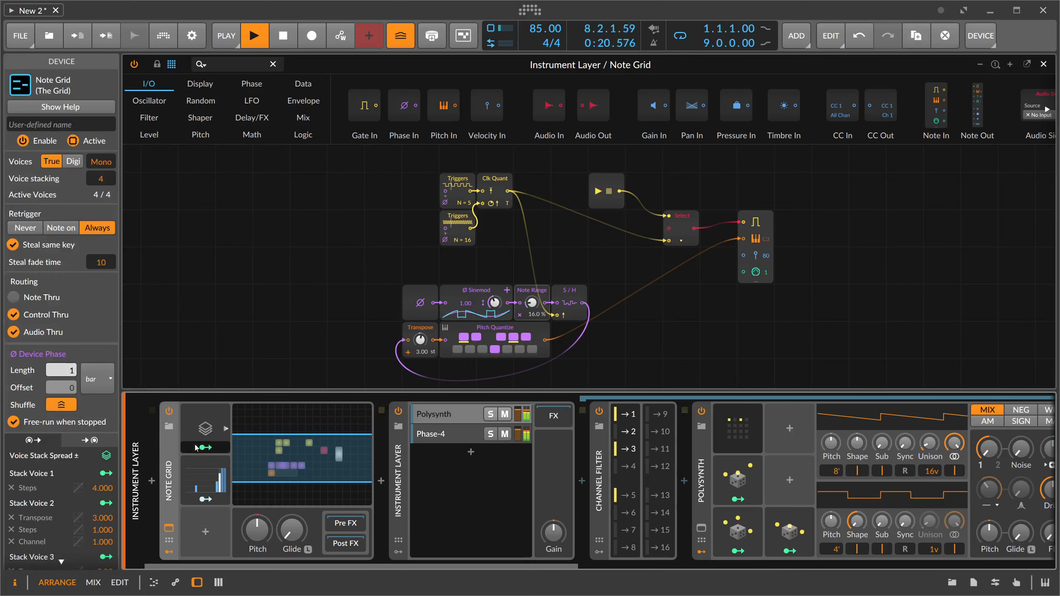
click(460, 414)
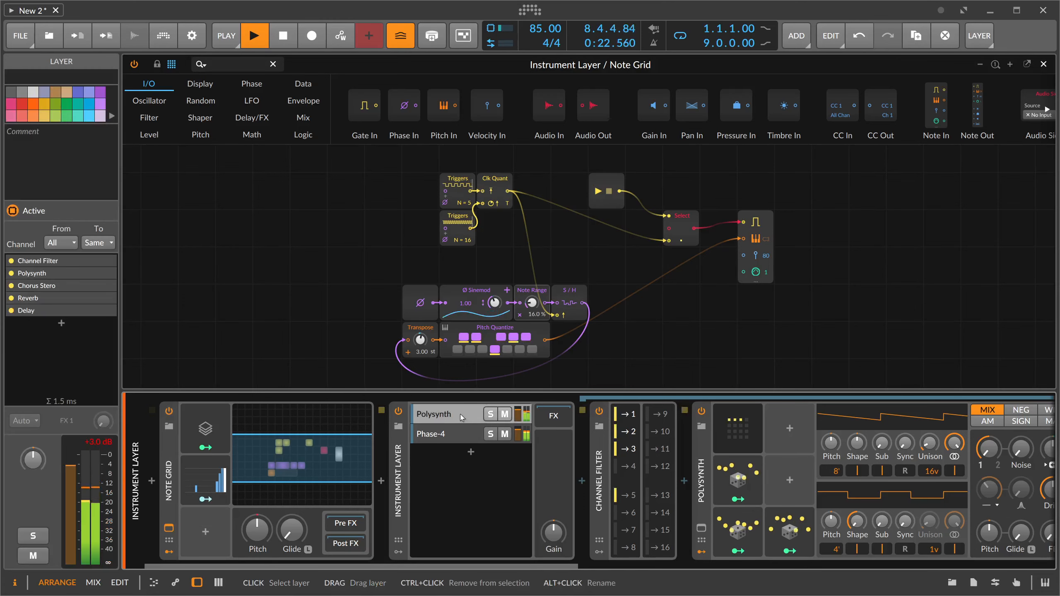
click(461, 414)
click(454, 421)
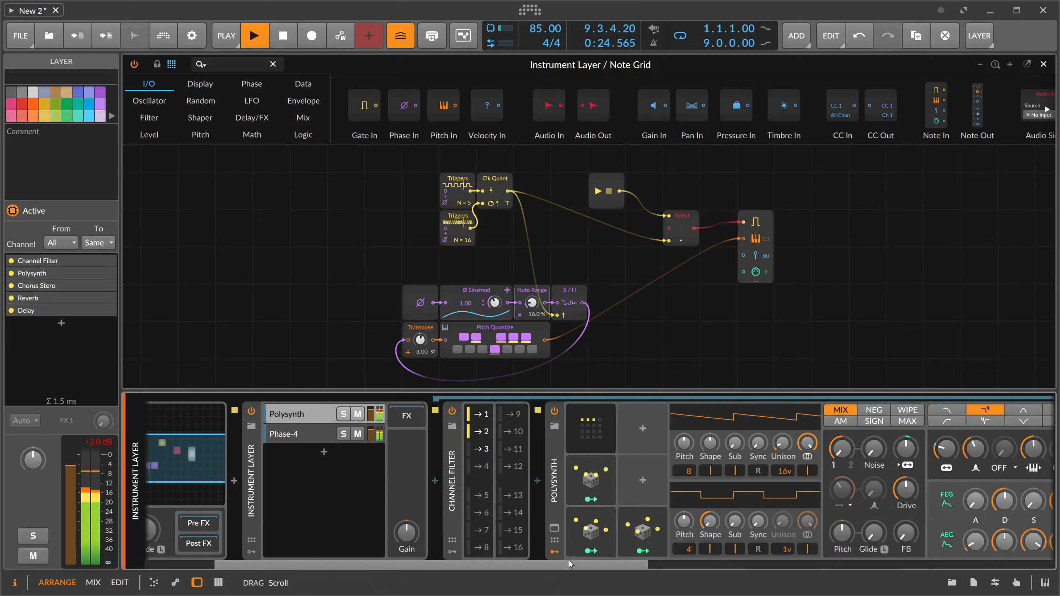
- Open the Phase-4 layer's chain and fine-tune the synth's filter envelope decay and the red oscillator's modulation amount
click(349, 435)
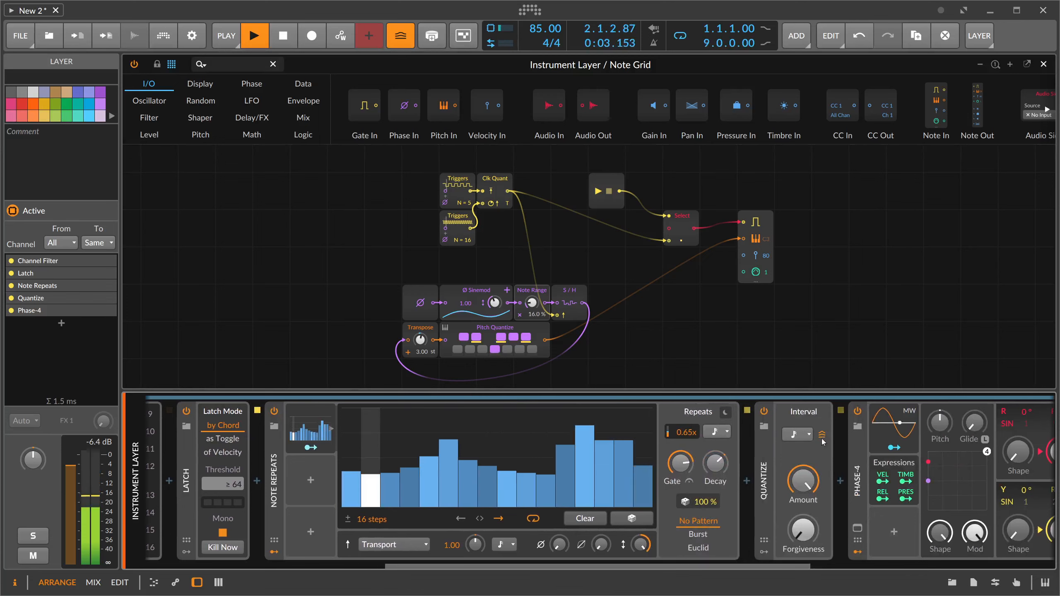
scroll(914, 545, right, 5)
drag(913, 544, 916, 542)
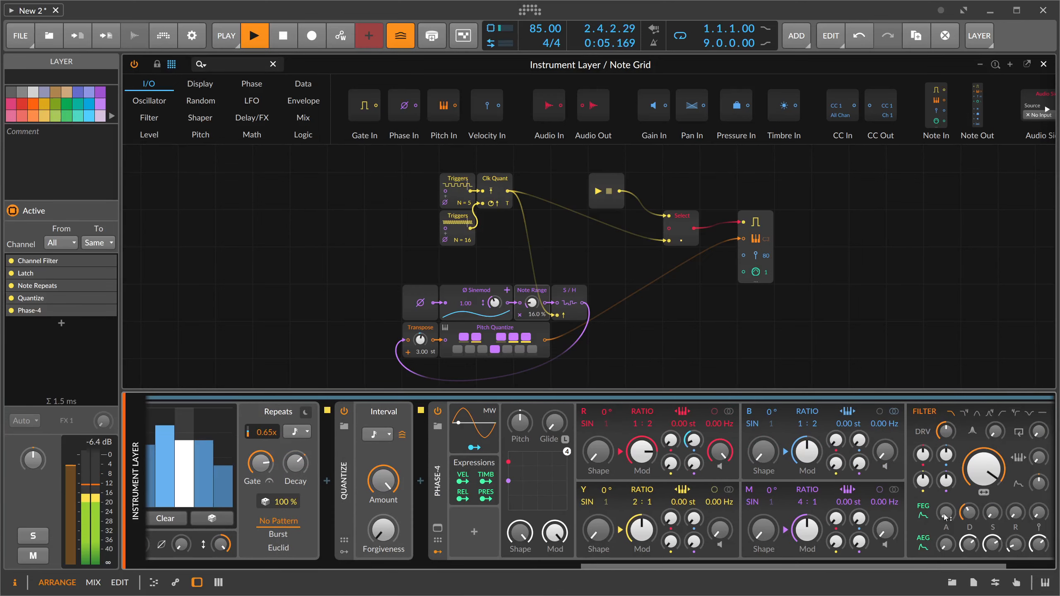
drag(969, 512, 969, 516)
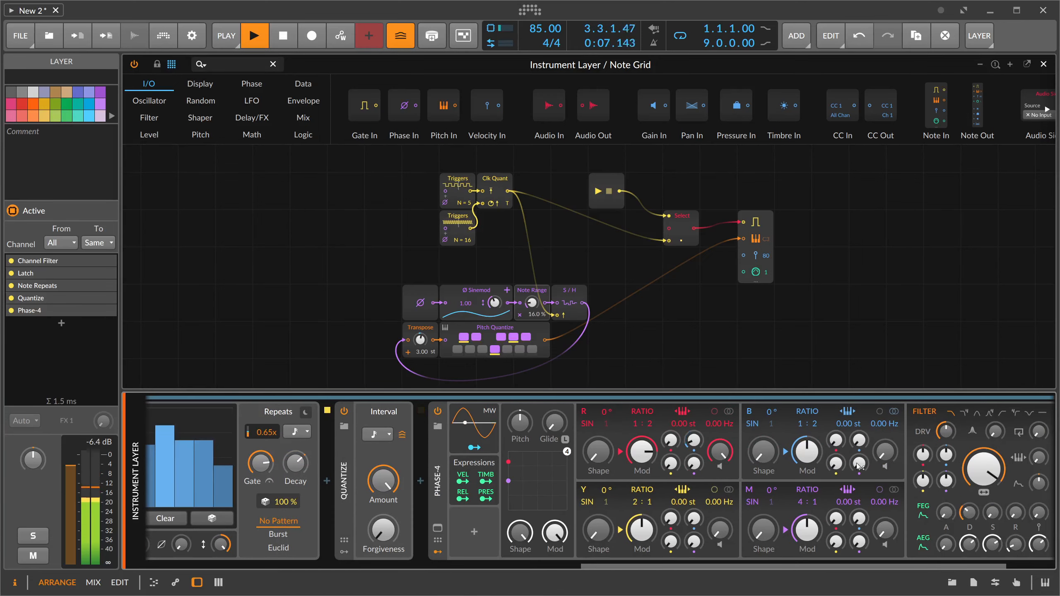
drag(693, 441, 693, 443)
click(919, 516)
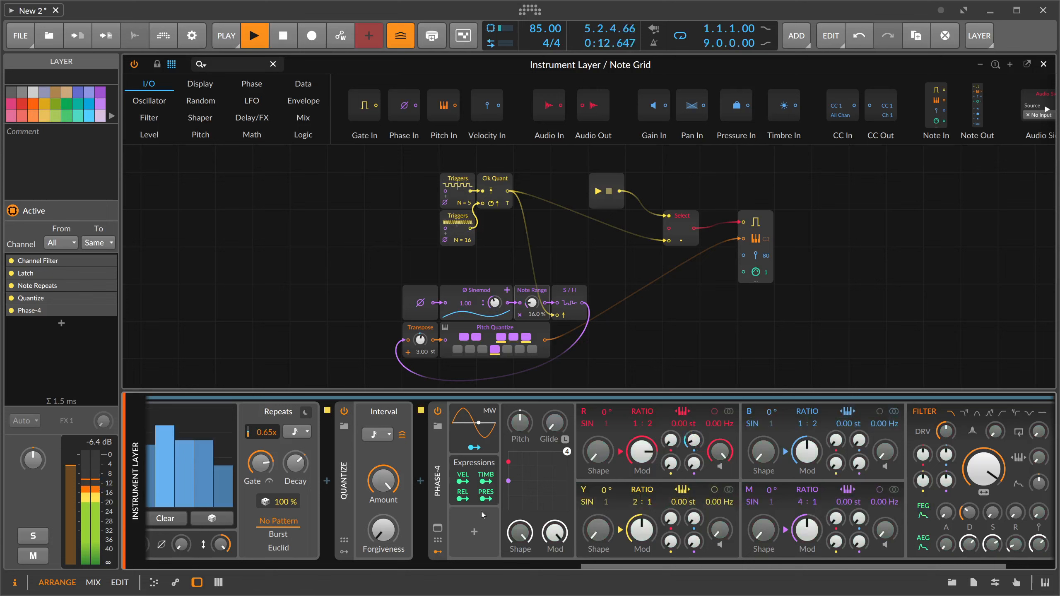
- Return to the Polysynth layer, set the Polysynth's gain to -13.3 dB, and collapse the layer's chain
click(480, 566)
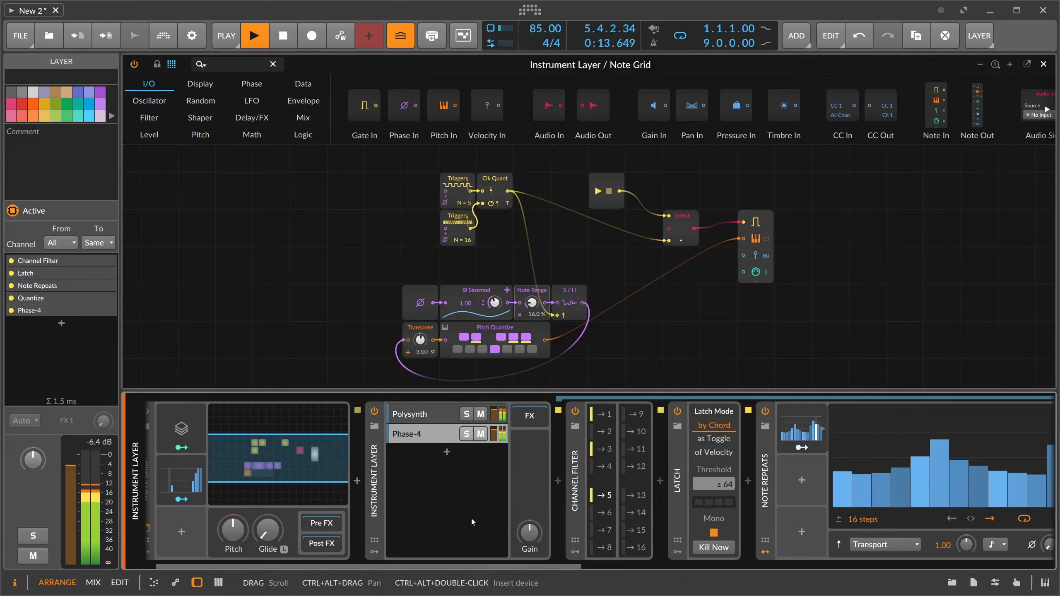
click(531, 424)
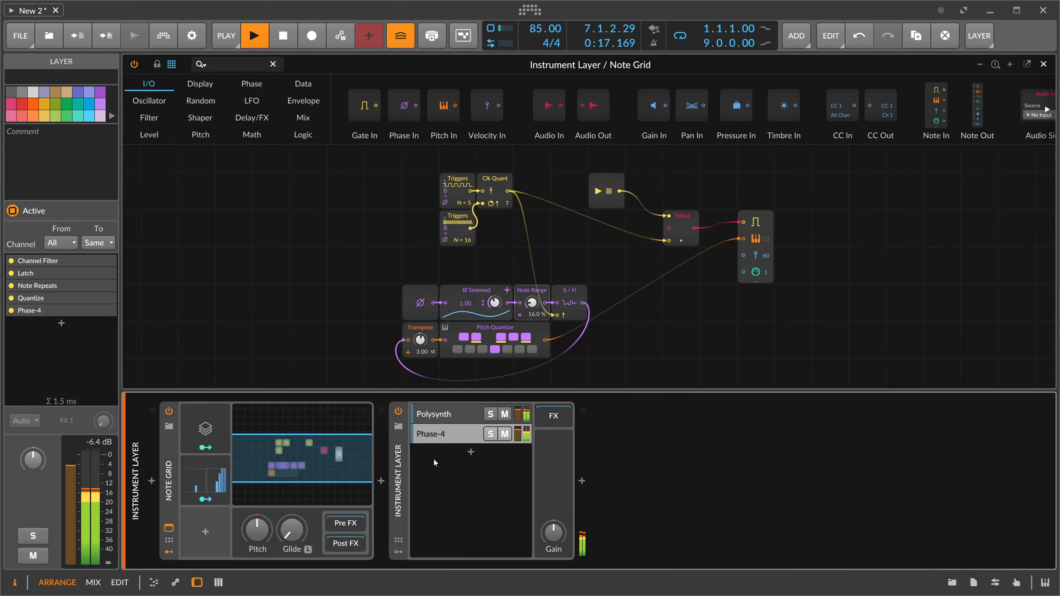
click(438, 415)
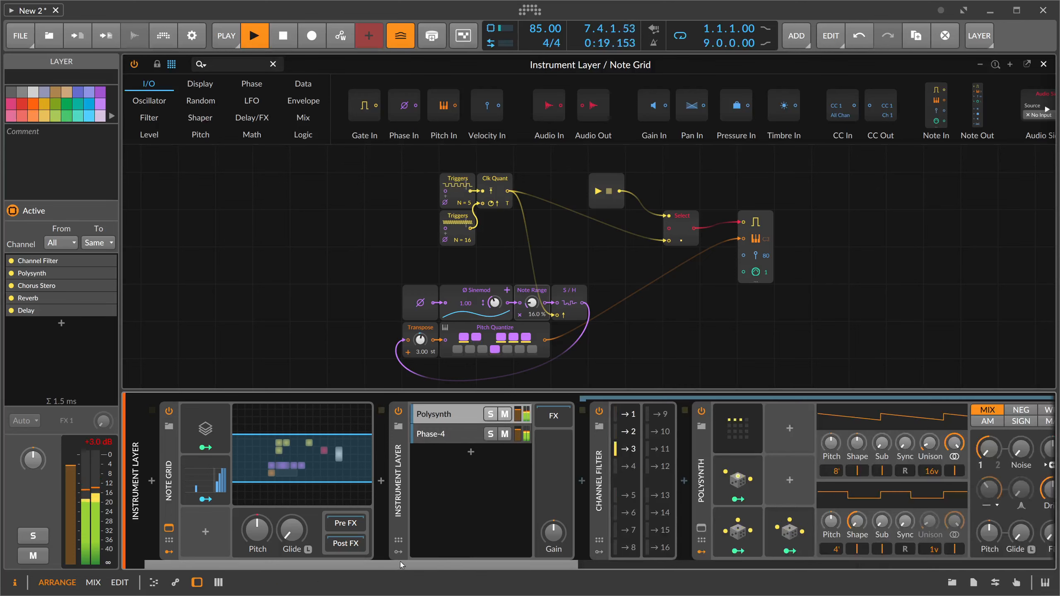
drag(400, 564, 618, 561)
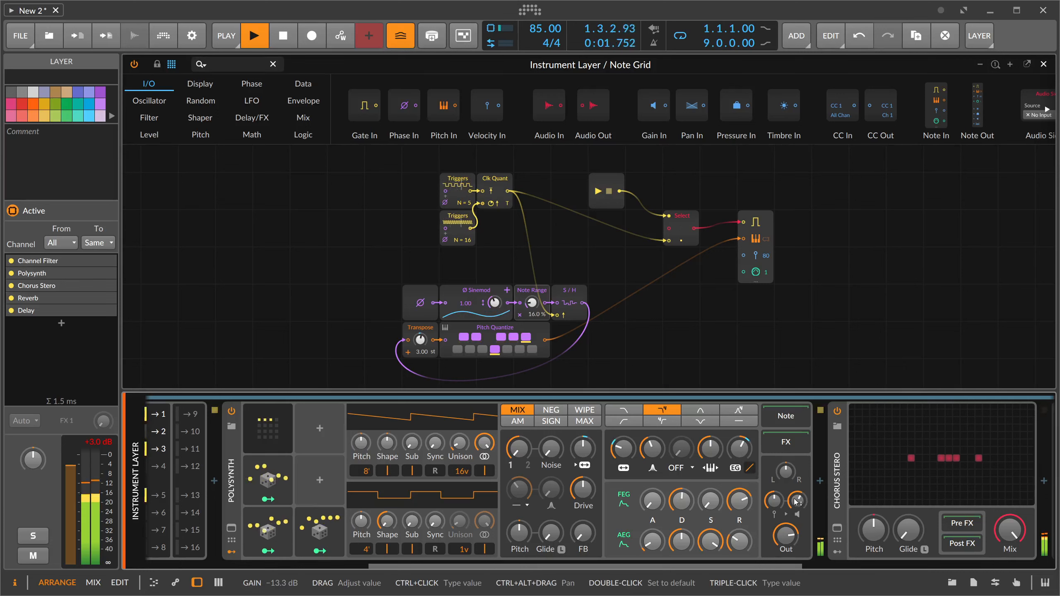
drag(579, 565, 380, 562)
click(404, 419)
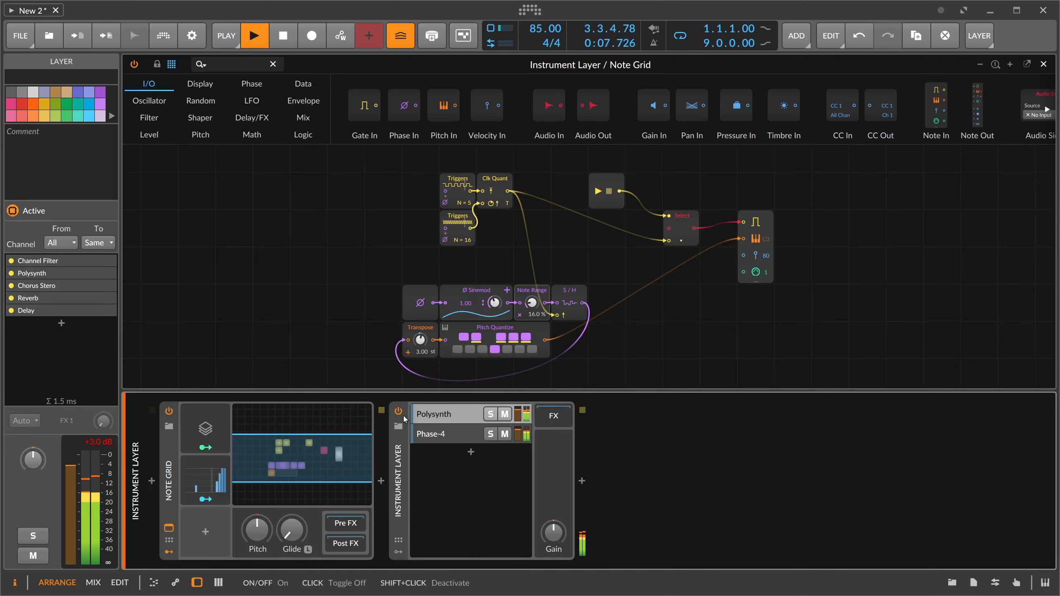
- Close the Note Grid editor and adjust the E-Kick: pitch mod decay 55.9 ms, a higher click tone, and oscillator decay 303 ms
click(1043, 64)
click(187, 122)
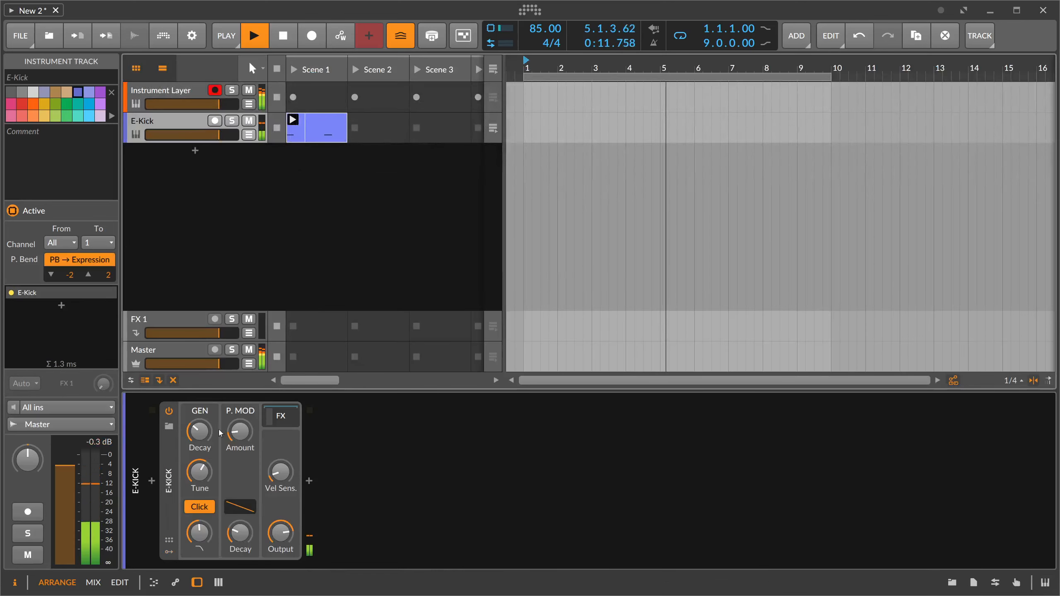
drag(199, 432, 200, 428)
click(241, 535)
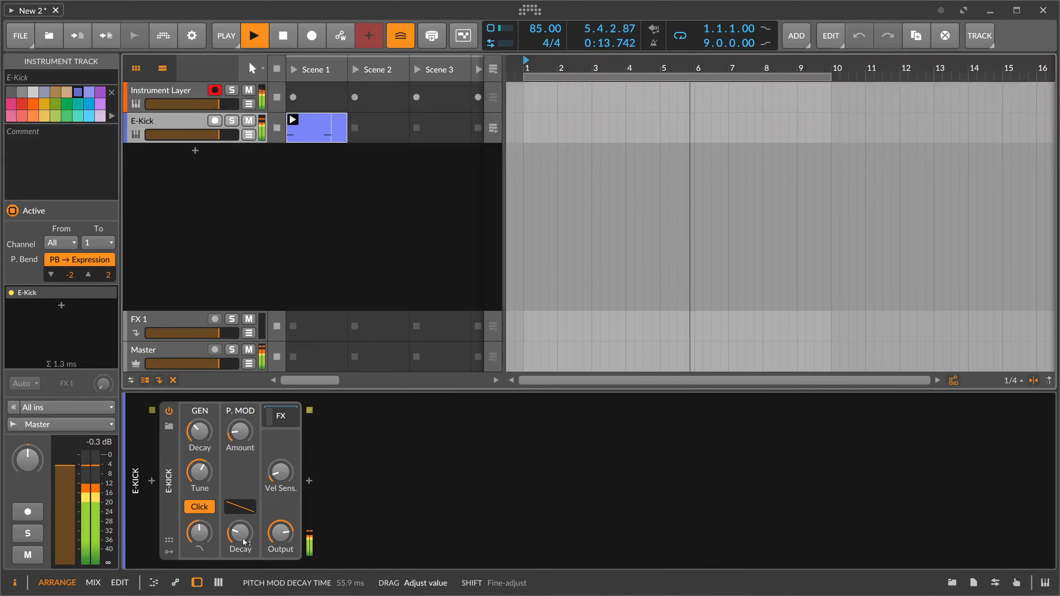
drag(197, 524, 198, 519)
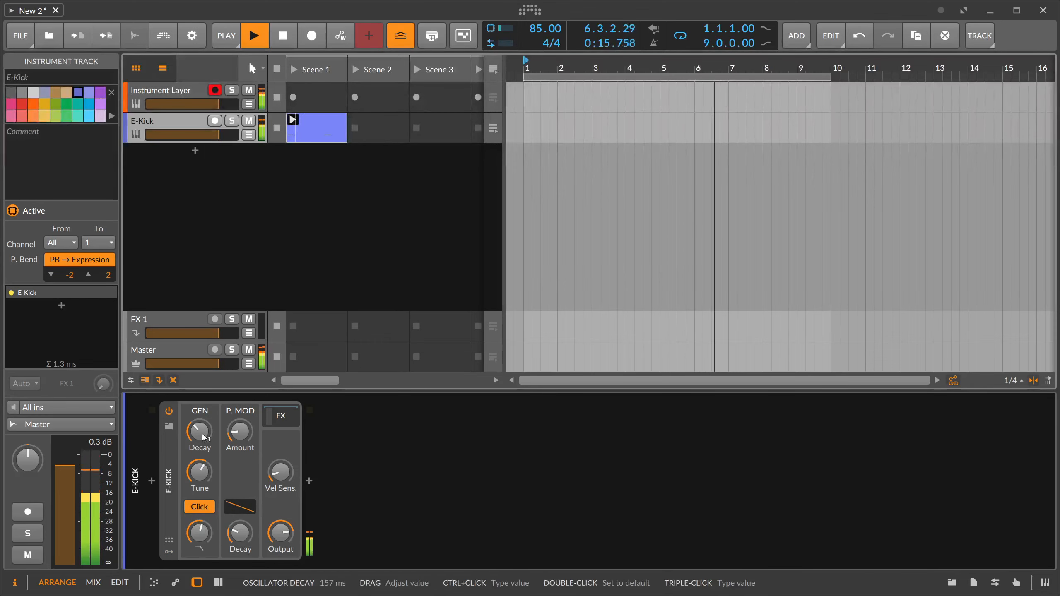
drag(202, 435, 202, 432)
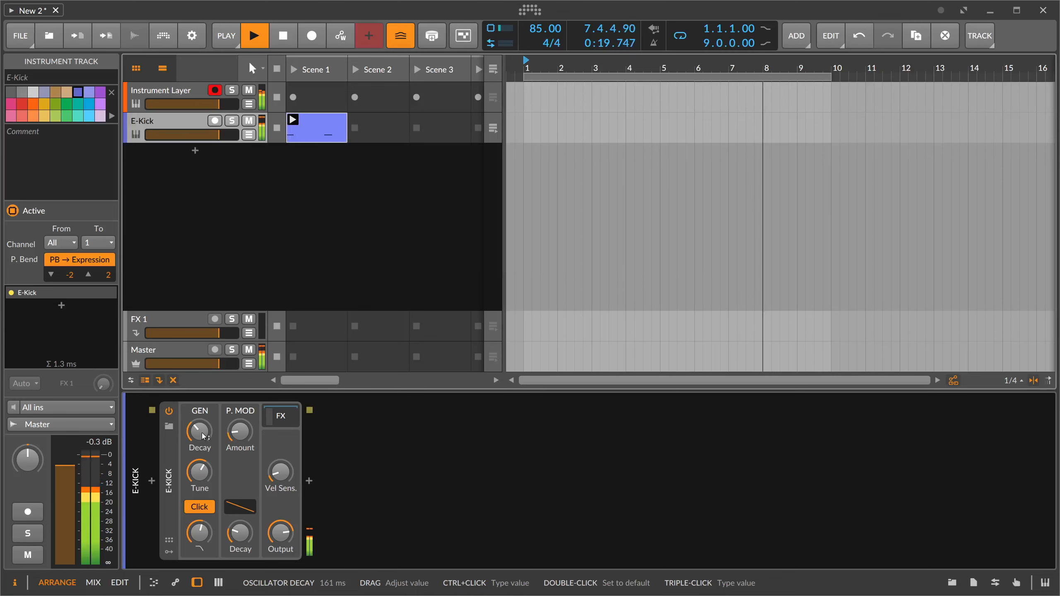
drag(203, 436, 203, 427)
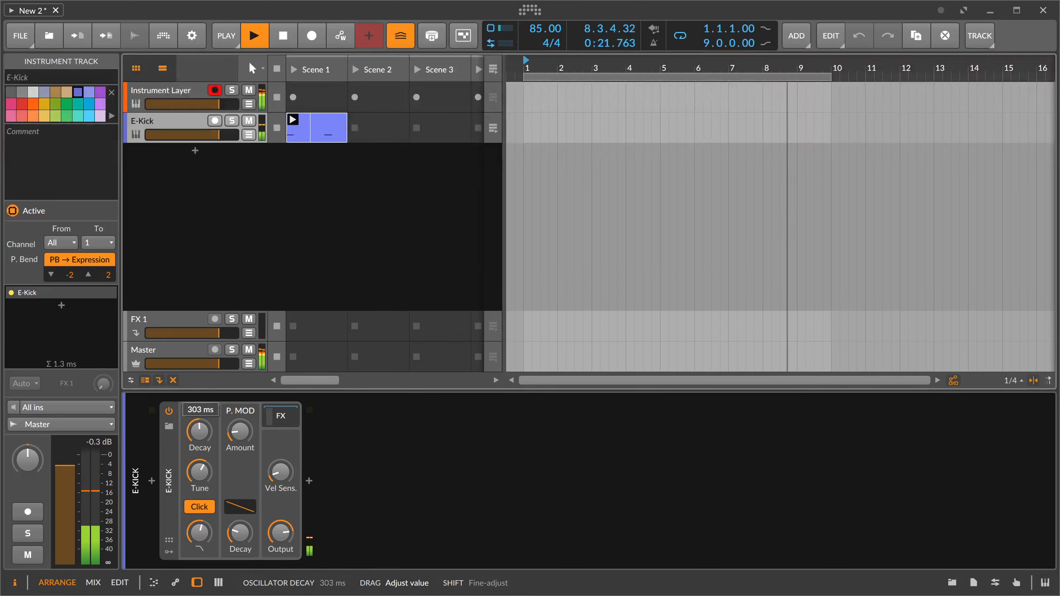
- Add a new instrument track below E-Kick with the E-Hat drum device
click(194, 152)
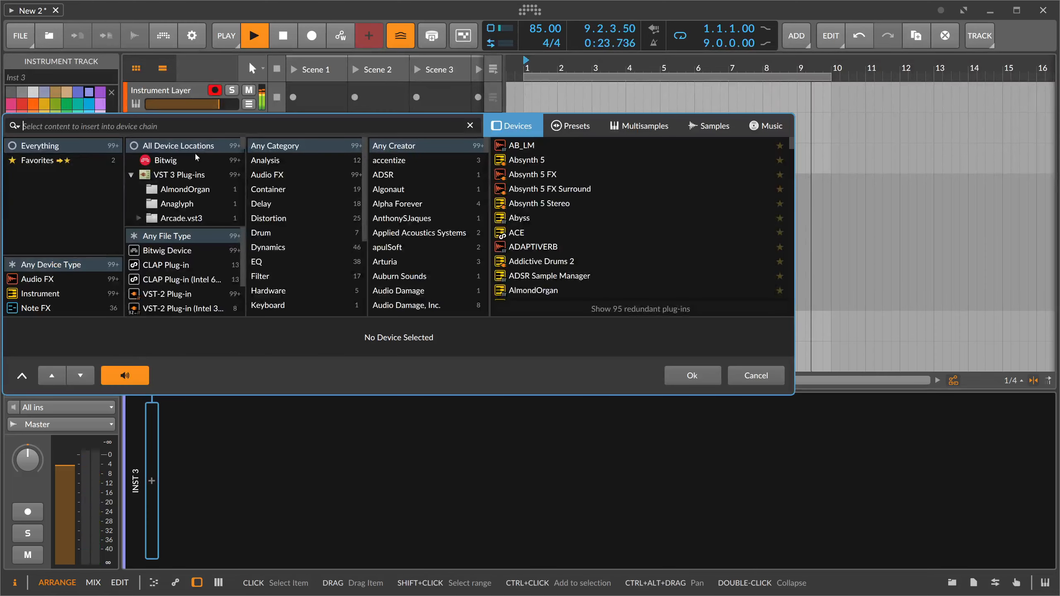
text(hat)
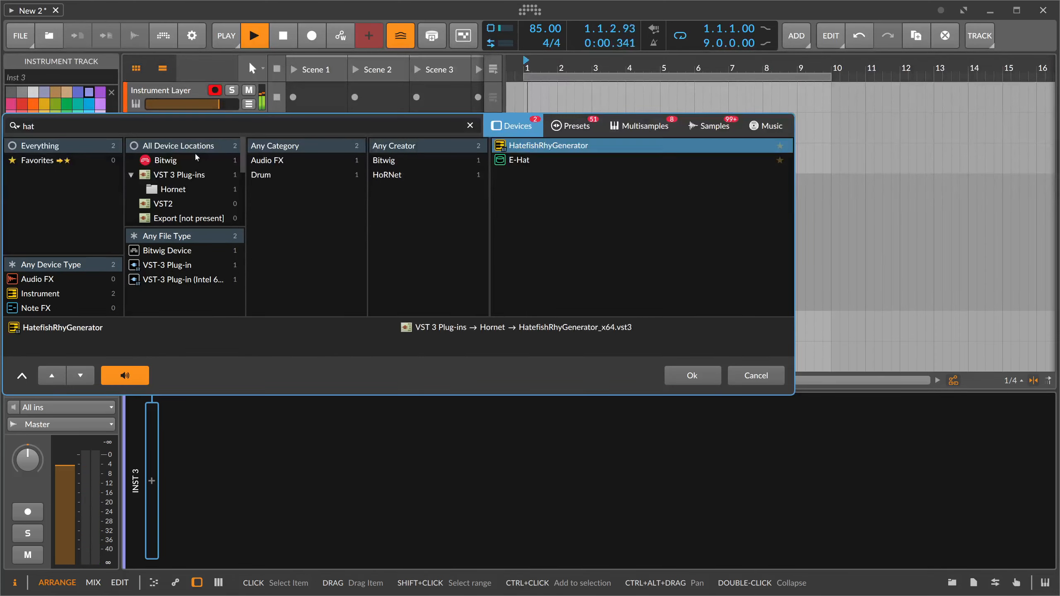
key(Down)
key(Return)
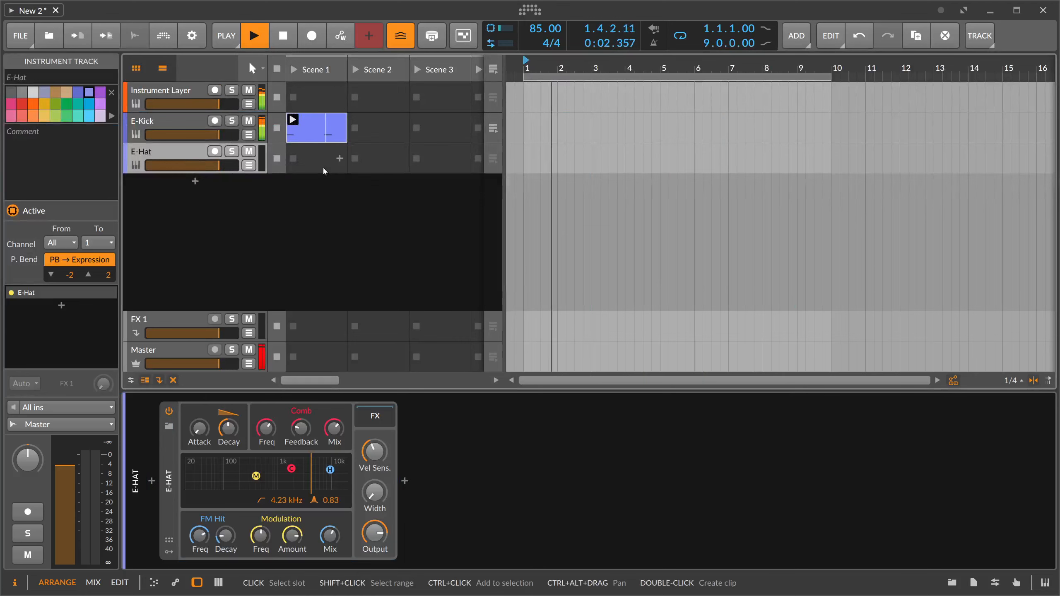
- Create a Scene 1 clip on the E-Hat track and draw a C3 note spanning the whole bar
click(324, 171)
double_click(324, 171)
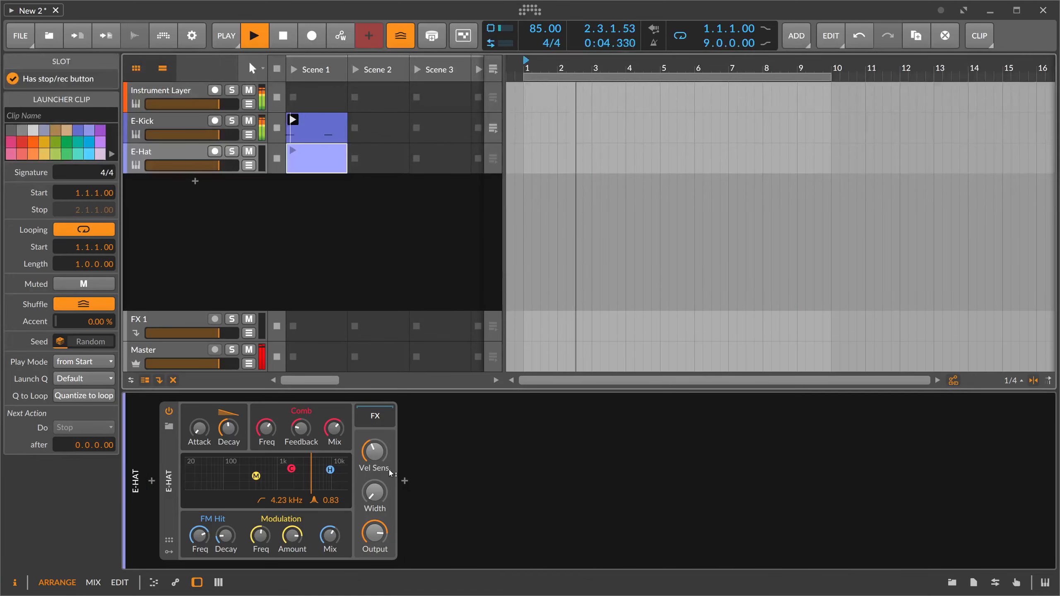
double_click(315, 164)
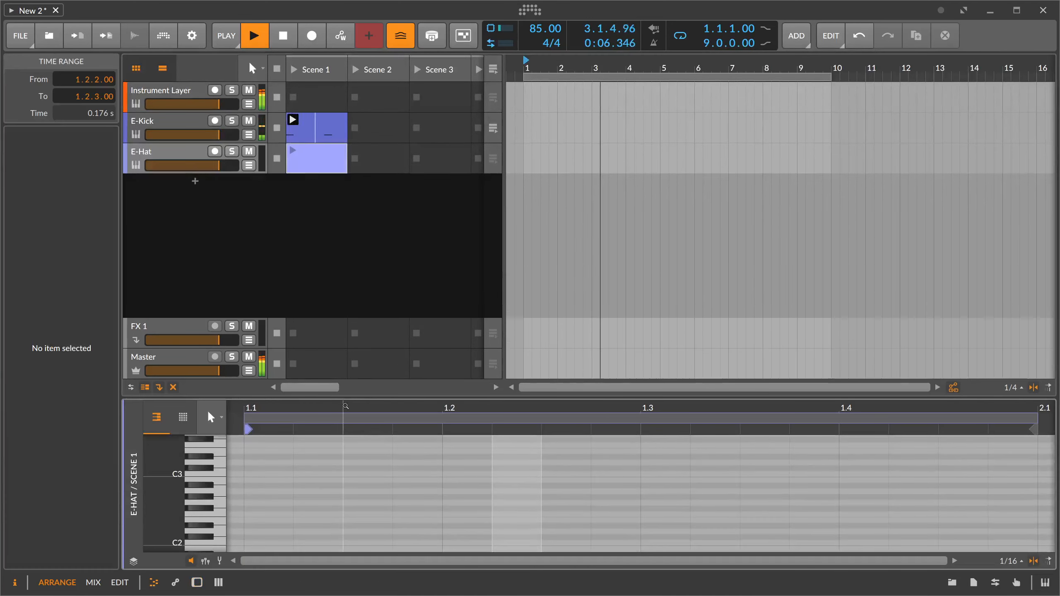
scroll(342, 497, down, 3)
double_click(308, 474)
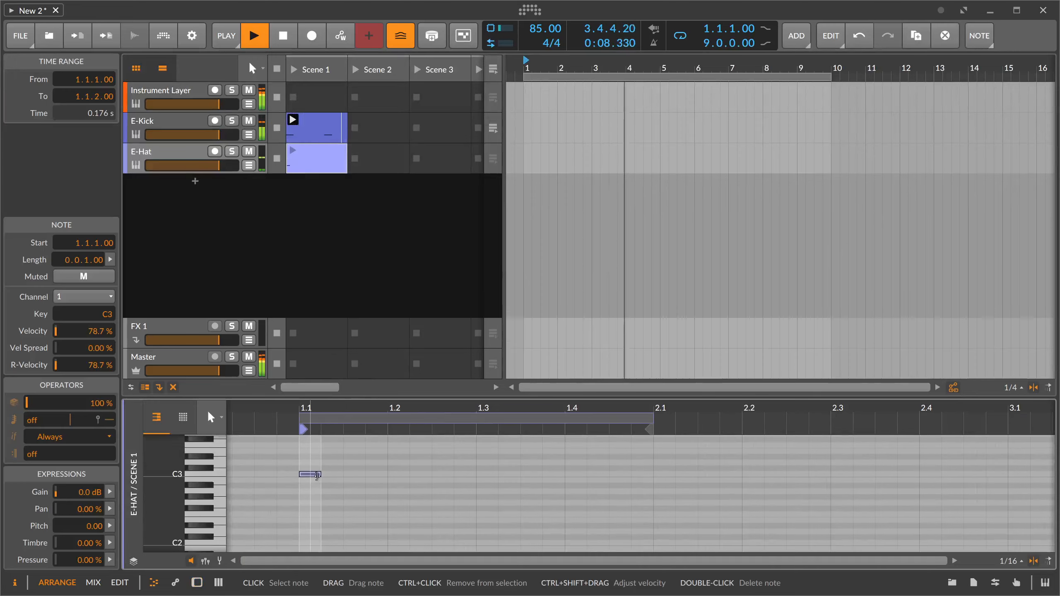
drag(321, 475, 656, 480)
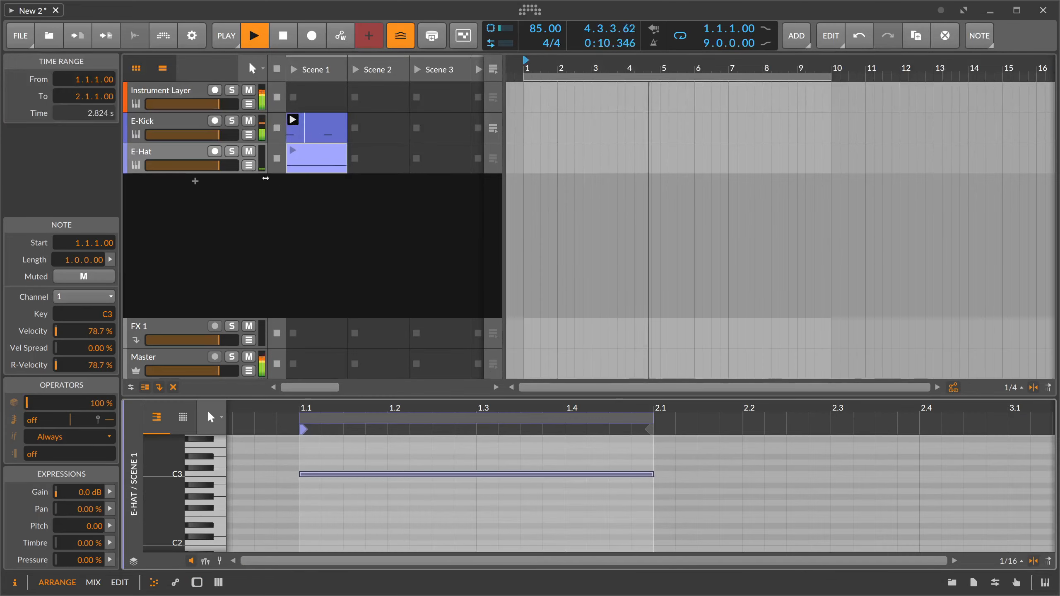
- Insert an Arpeggiator note effect before the E-Hat device
double_click(191, 157)
click(152, 481)
text(ar)
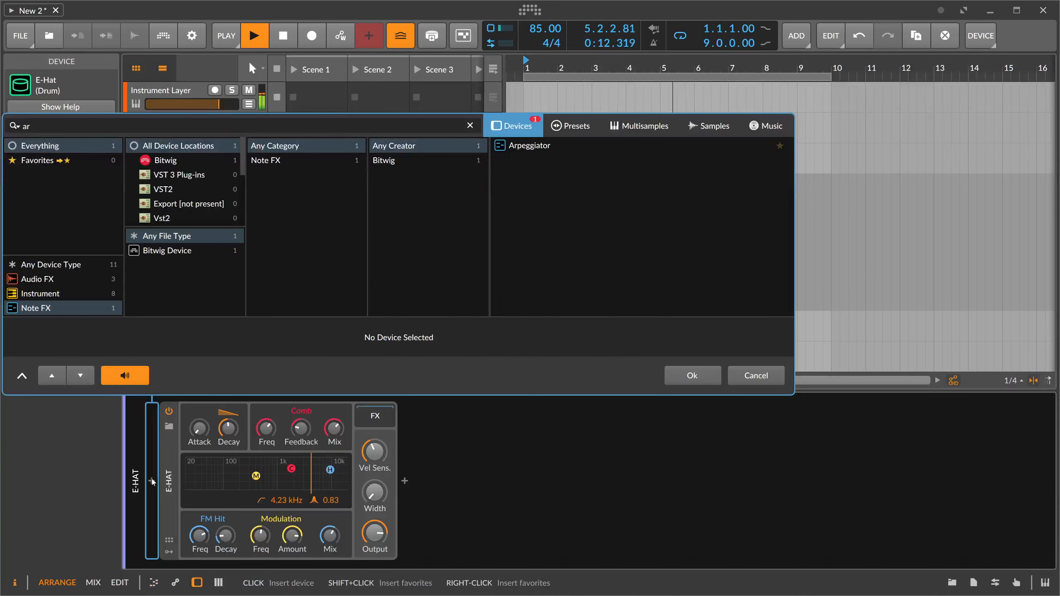
key(Down)
key(Return)
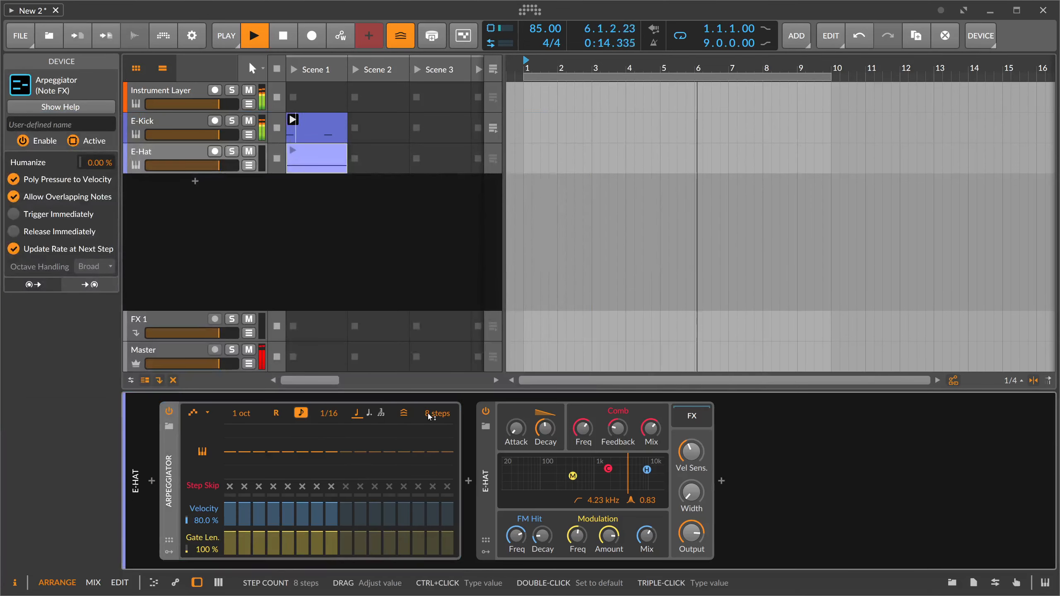
- Set the Arpeggiator to 4 steps and vary the step velocities, with step 3 at 77.3 %
mouse_move(437, 414)
mouse_down()
mouse_move(437, 443)
mouse_move(432, 409)
mouse_up()
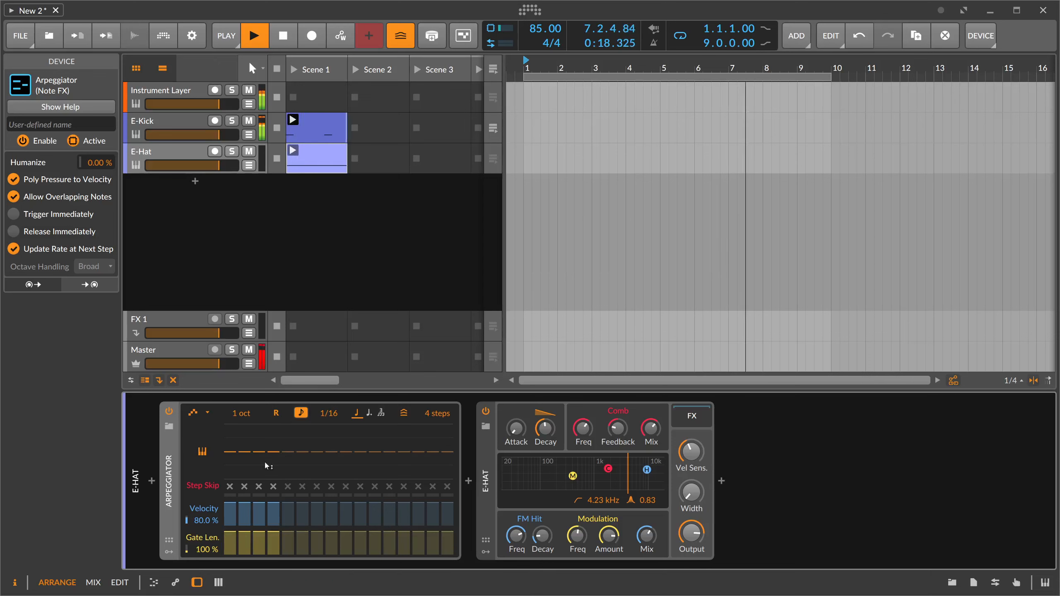
drag(245, 510, 244, 523)
mouse_move(259, 510)
mouse_down()
mouse_move(258, 525)
mouse_move(273, 519)
mouse_move(229, 515)
mouse_move(230, 525)
mouse_move(259, 516)
mouse_up()
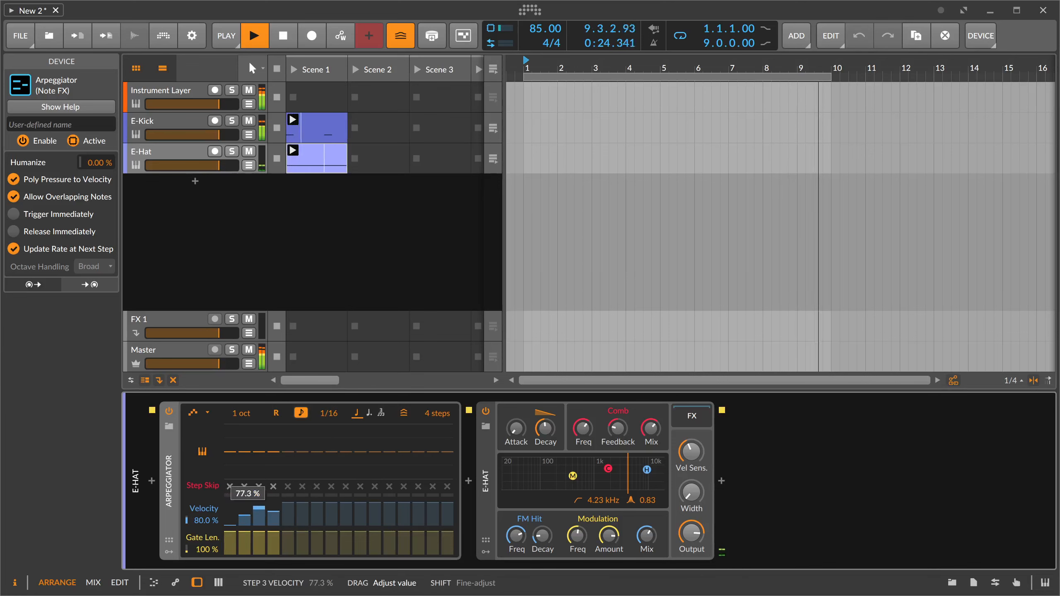
- Add an Expressions modulator to the E-Hat device
click(485, 552)
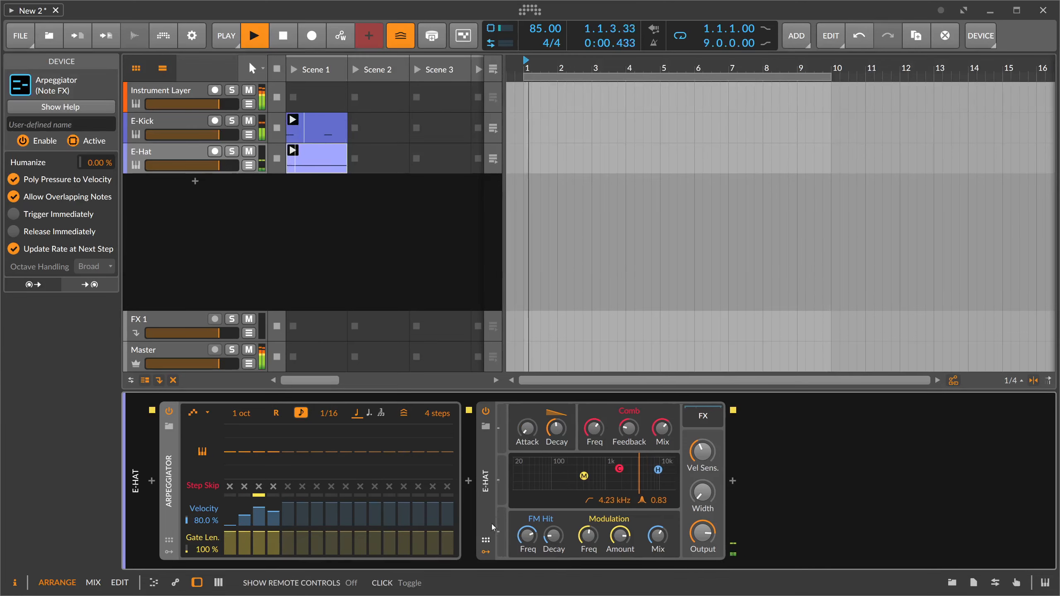
click(506, 431)
text(ex)
key(Down)
key(Return)
- Map the Expressions velocity output to the E-Hat's Decay with a modulation amount of ×3.631
click(510, 431)
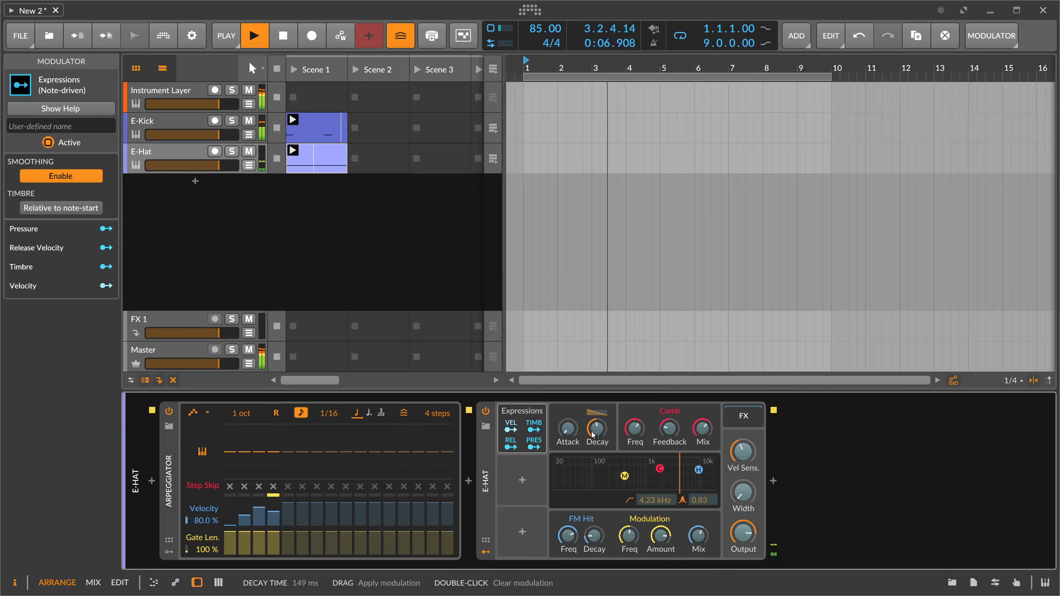
mouse_move(597, 429)
mouse_down()
mouse_move(597, 411)
mouse_move(597, 432)
mouse_up()
click(511, 426)
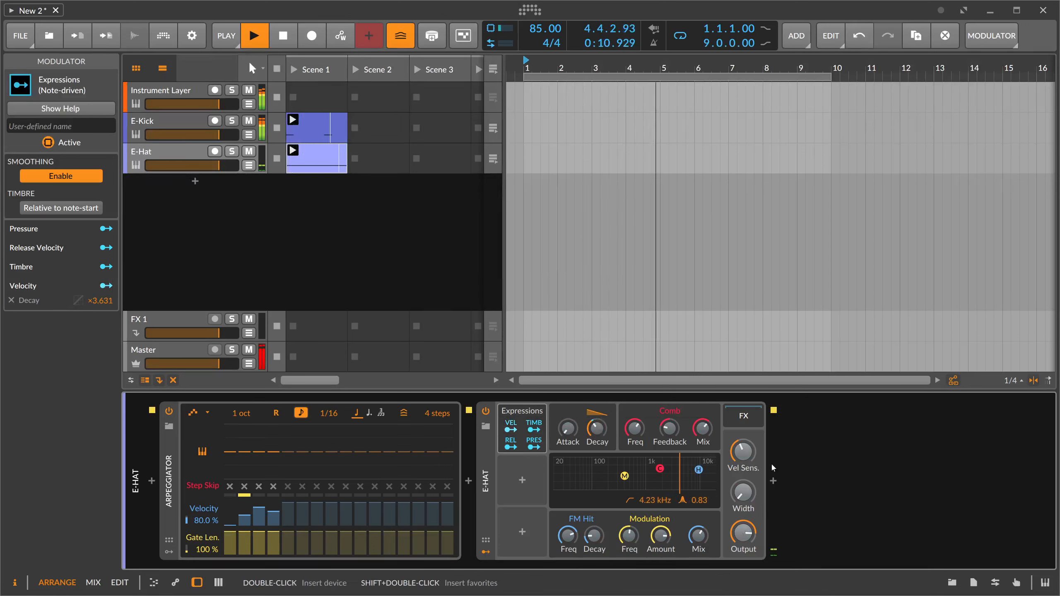
- Insert a Peak Limiter after E-Hat with +12.4 dB input gain, and set the hat's filter frequency to 5.72 kHz
click(774, 482)
text(peak)
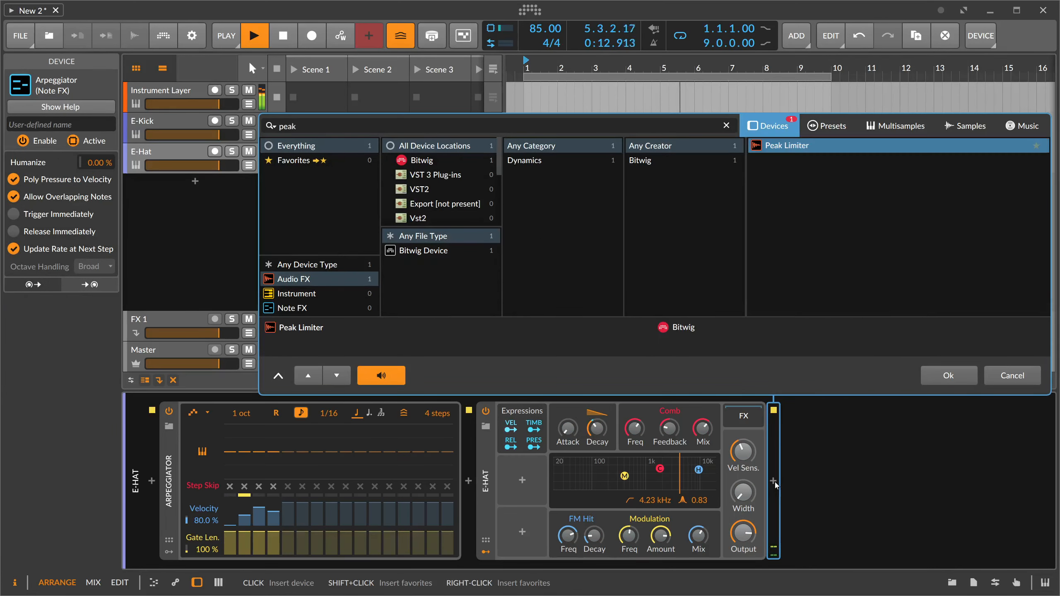
key(Return)
drag(822, 529, 821, 504)
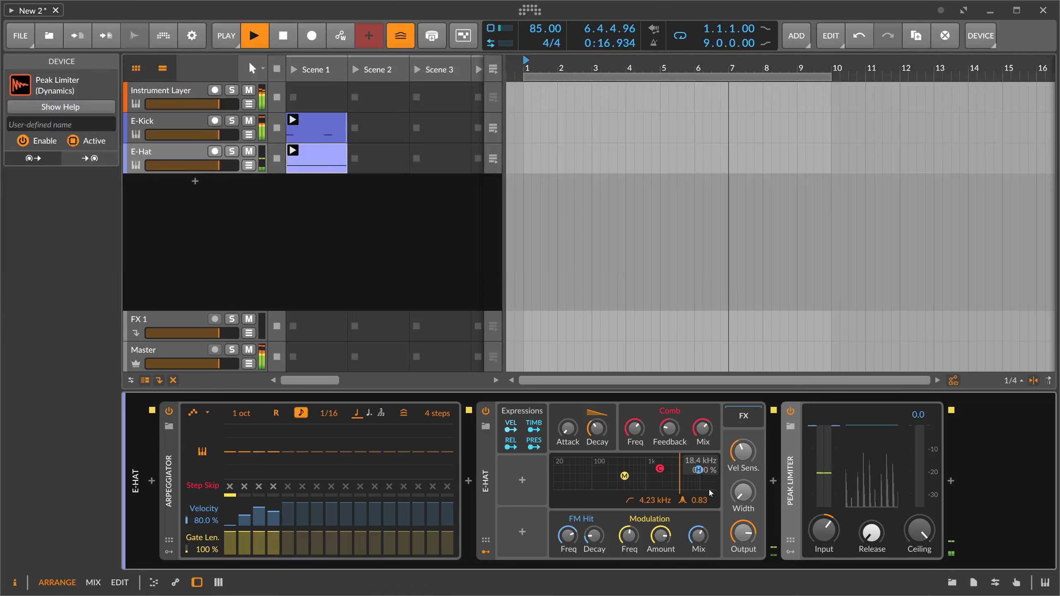
drag(682, 484, 690, 483)
drag(824, 531, 824, 520)
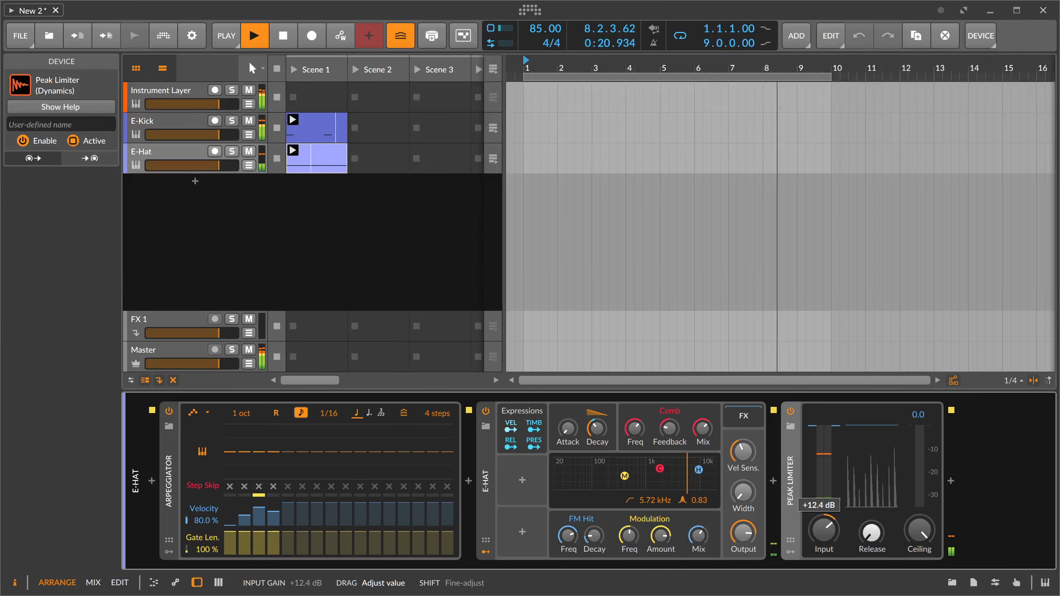
- Add another Random modulator to the Polysynth in the Instrument Layer track's Polysynth layer
click(187, 93)
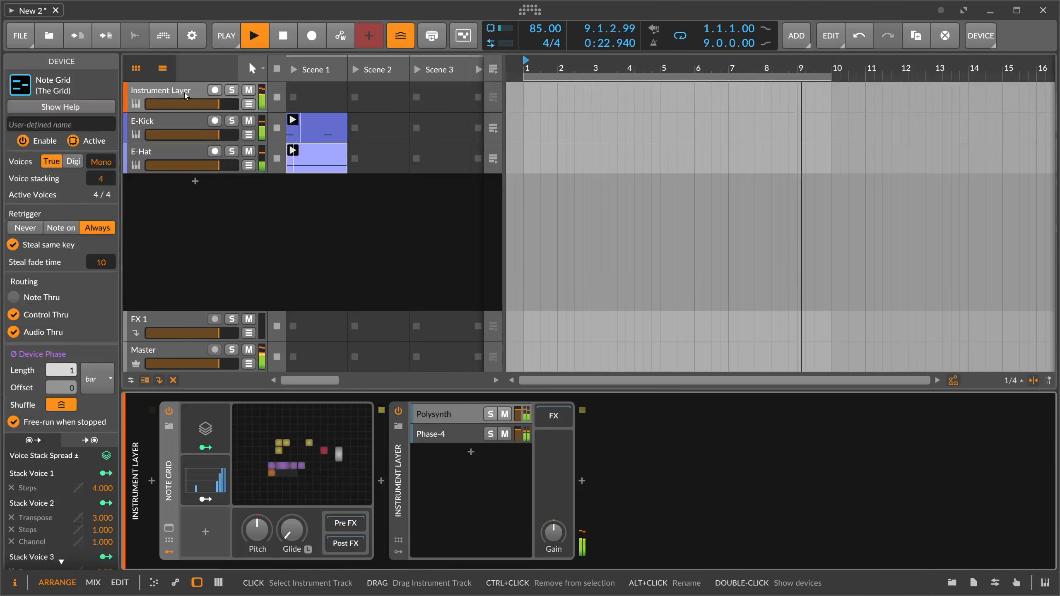
click(447, 415)
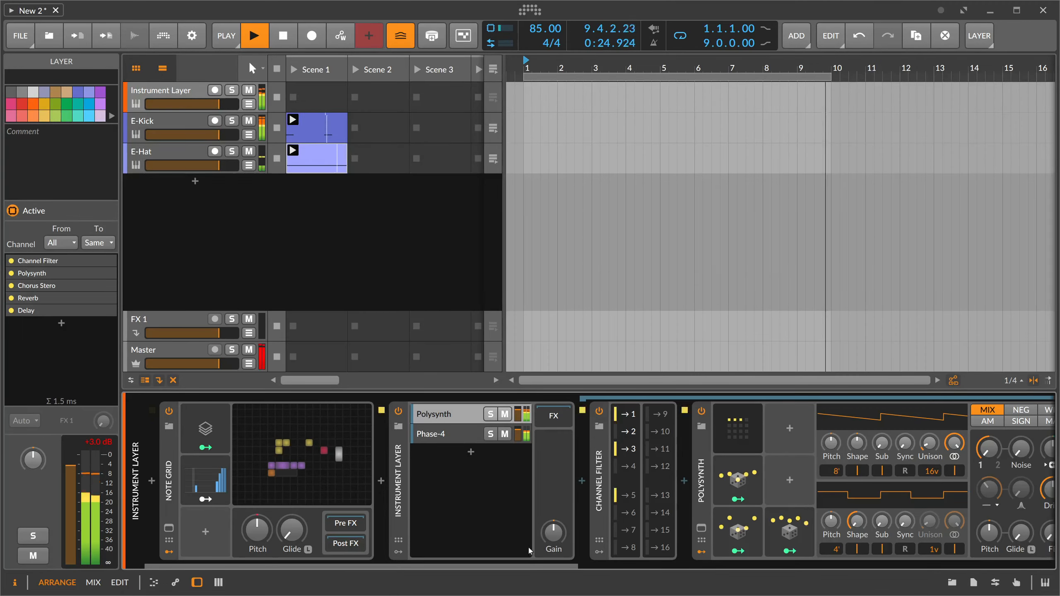
drag(524, 563, 718, 559)
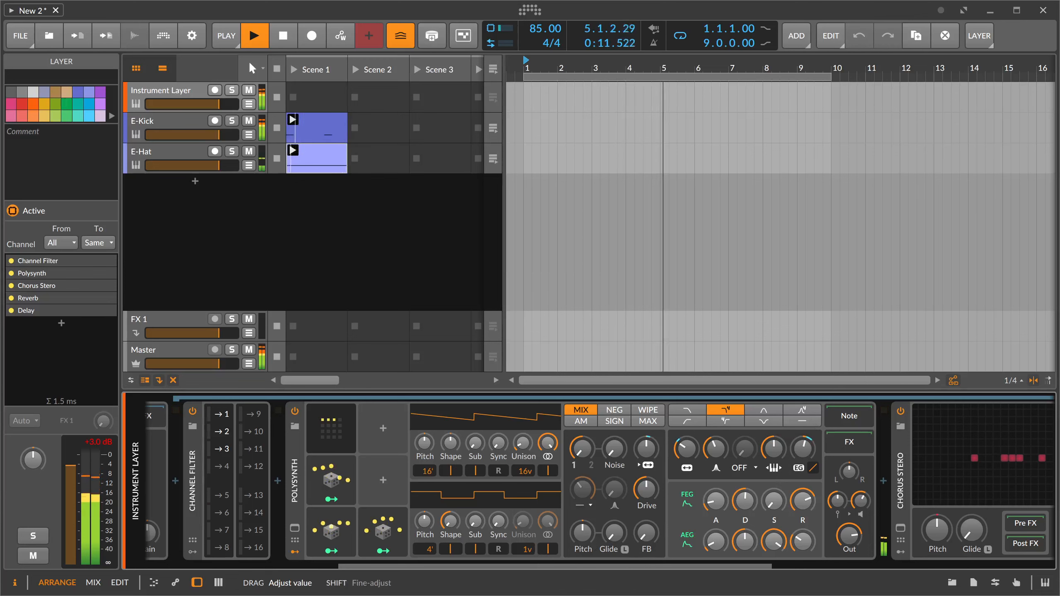
right_click(591, 449)
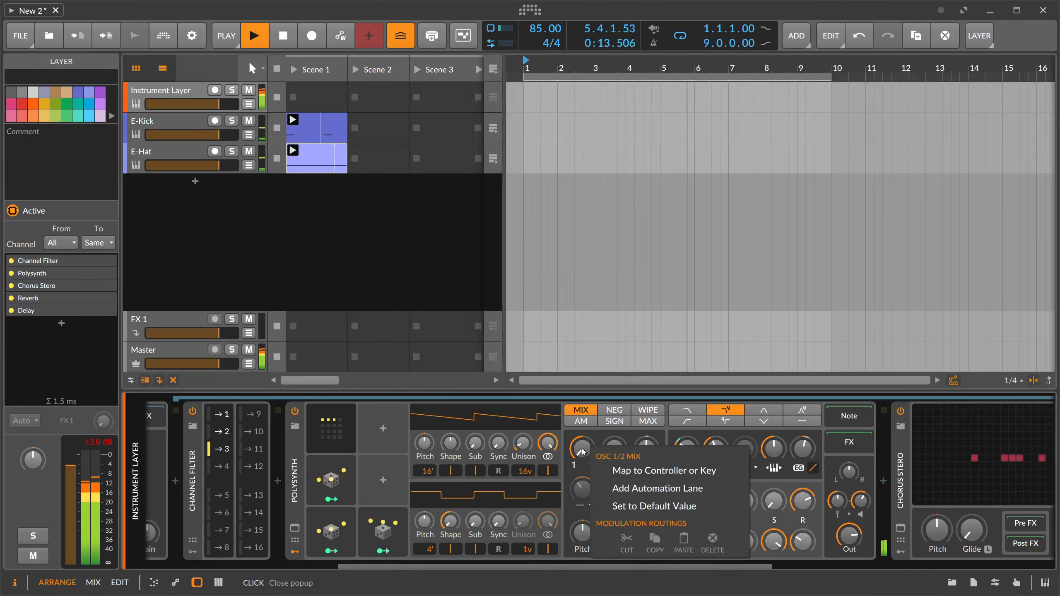
click(583, 452)
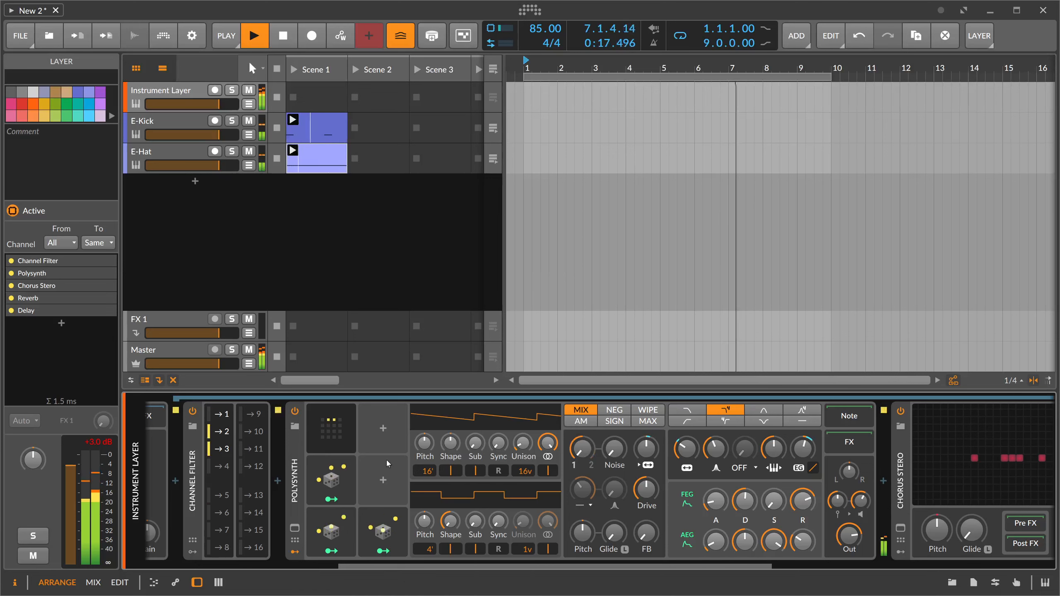
click(383, 482)
text(rand)
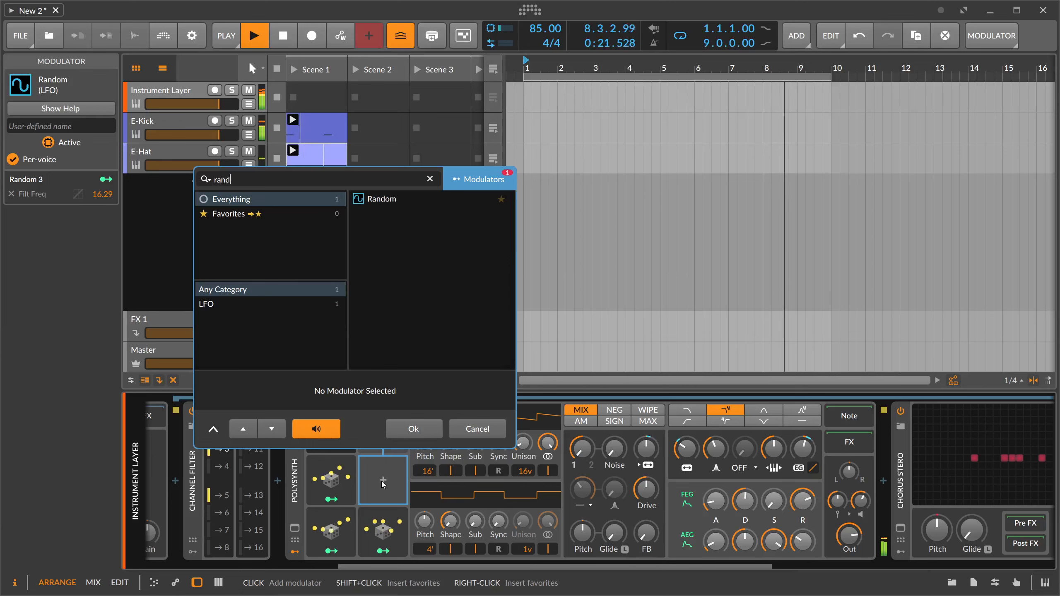
key(Down)
key(Return)
- Map the new Random modulator to the Osc 1/2 mix with amount 1.000, and set oscillator 2's pitch to 8'
click(383, 499)
drag(583, 449, 582, 388)
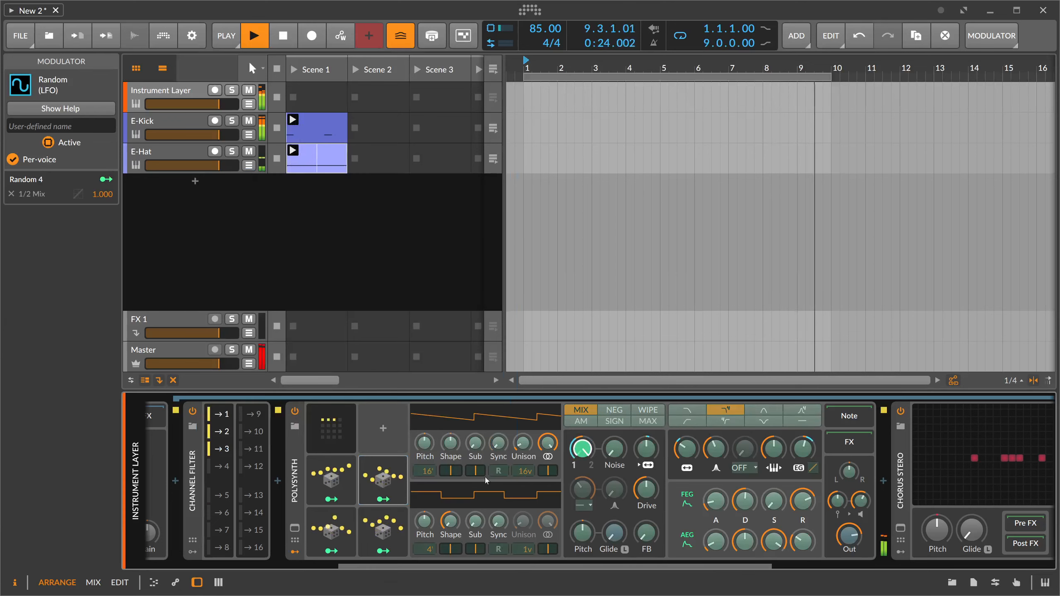
click(389, 499)
drag(428, 549, 429, 560)
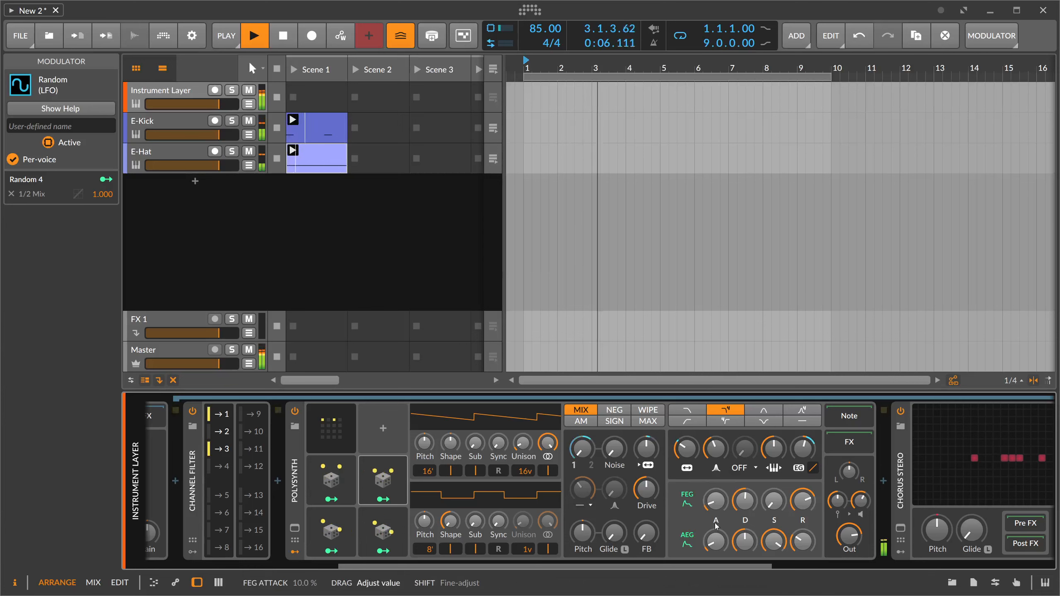
- Adjust the release of the Polysynth's amplitude and filter envelopes, and set the filter resonance to 44.6 %
drag(802, 542, 802, 514)
drag(803, 542, 802, 546)
drag(802, 501, 802, 506)
drag(802, 542, 802, 547)
drag(802, 501, 802, 506)
drag(802, 542, 802, 547)
drag(802, 501, 803, 506)
drag(716, 501, 716, 504)
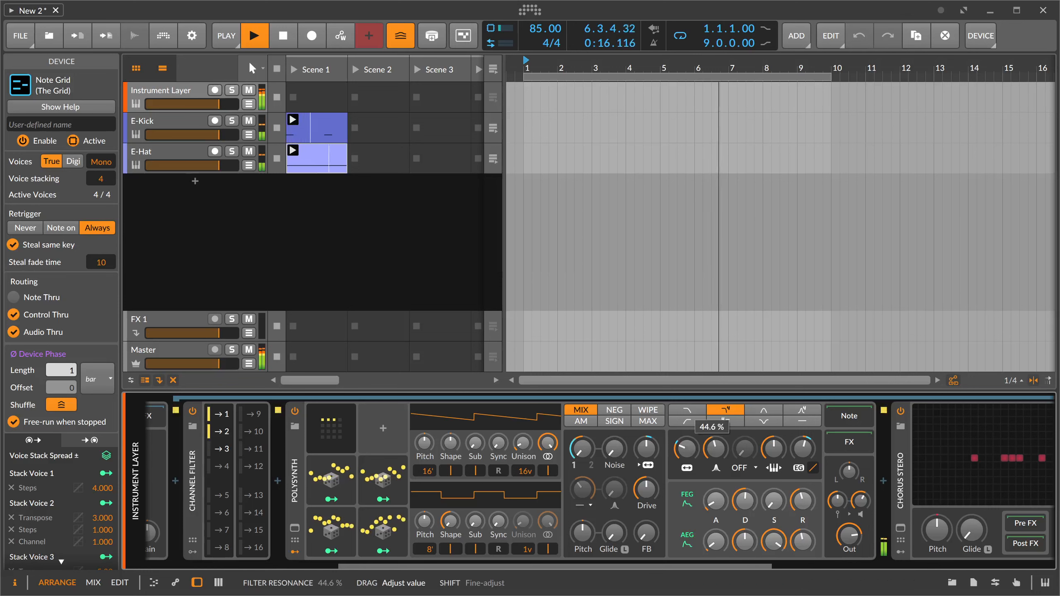
- Set the Polysynth's oscillator 2 pitch to 16' and the global groove's shuffle amount to 9.43 %
drag(431, 548, 431, 548)
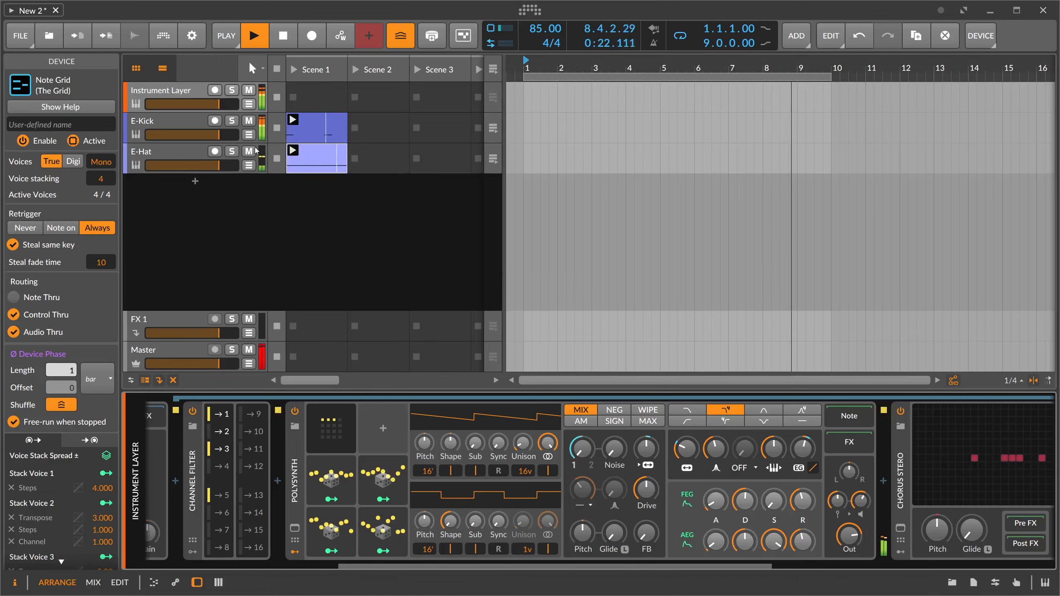
click(226, 36)
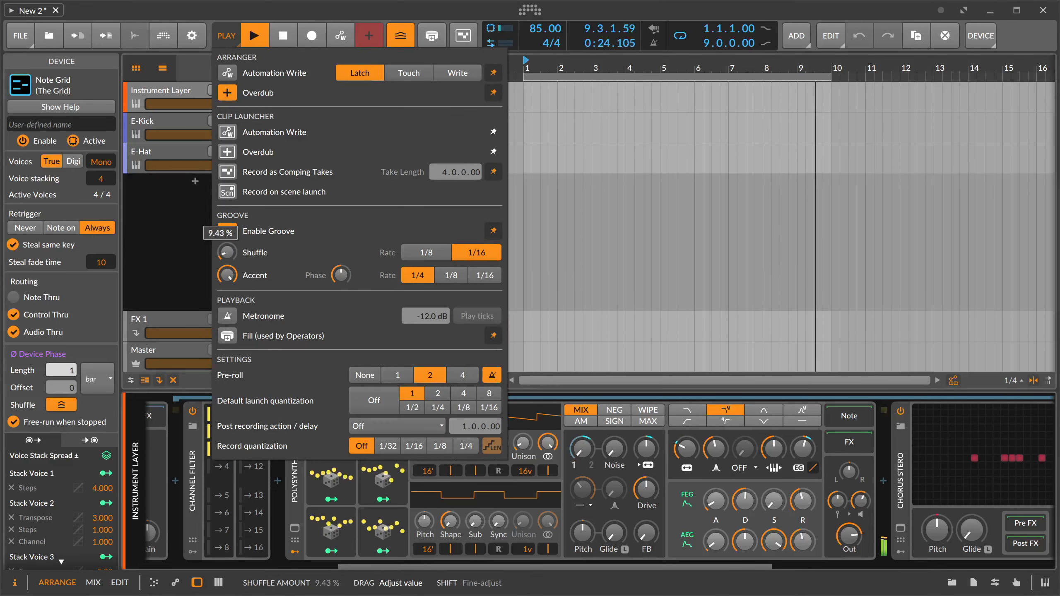
click(192, 242)
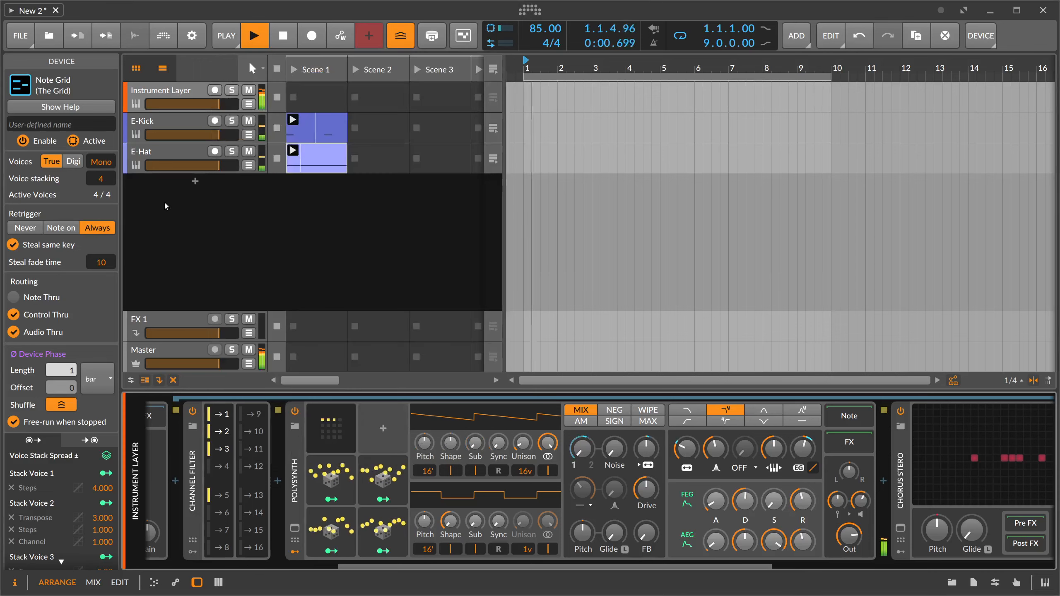
- Lower the Master track's volume to -14.2 dB and reset it to its default of 0.0 dB
click(172, 91)
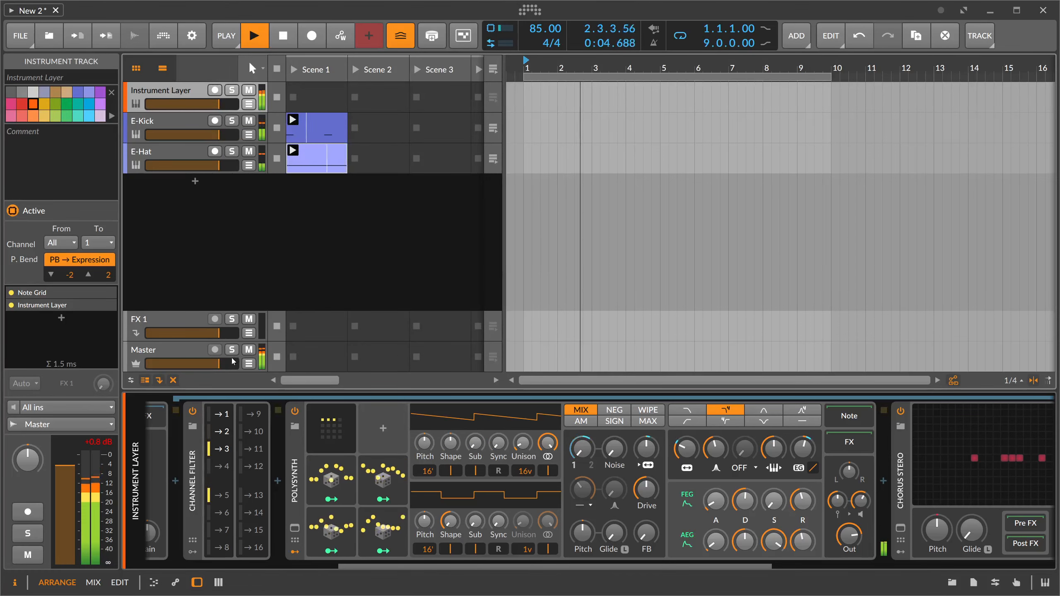
drag(219, 364, 189, 364)
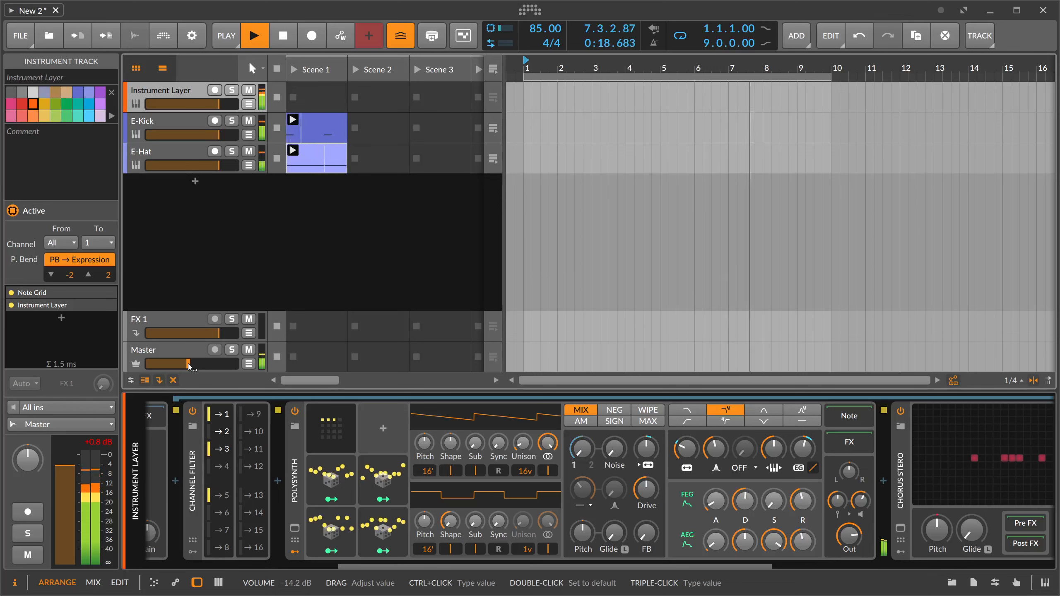
double_click(189, 366)
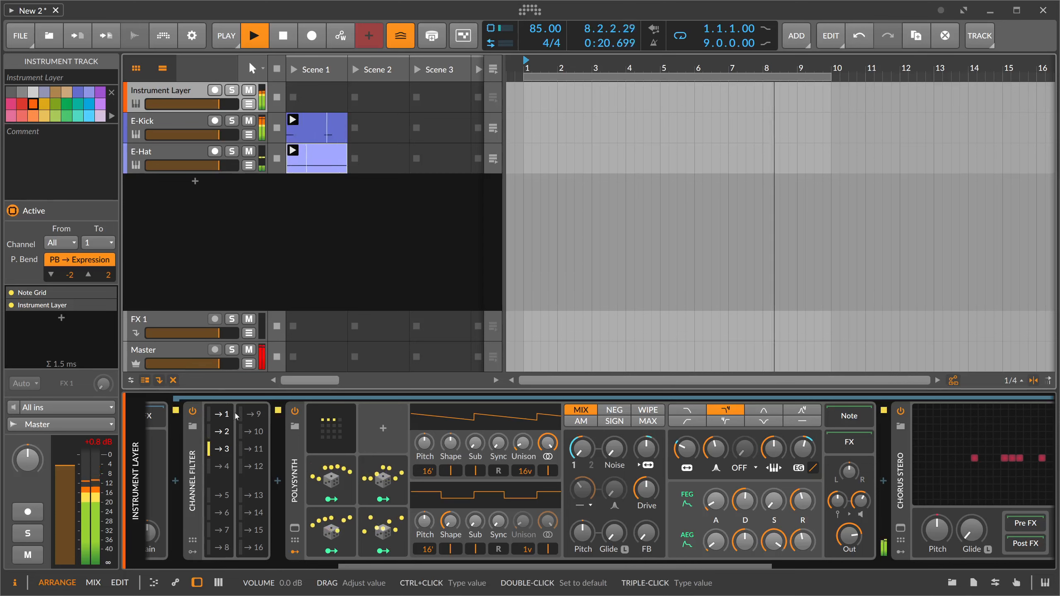